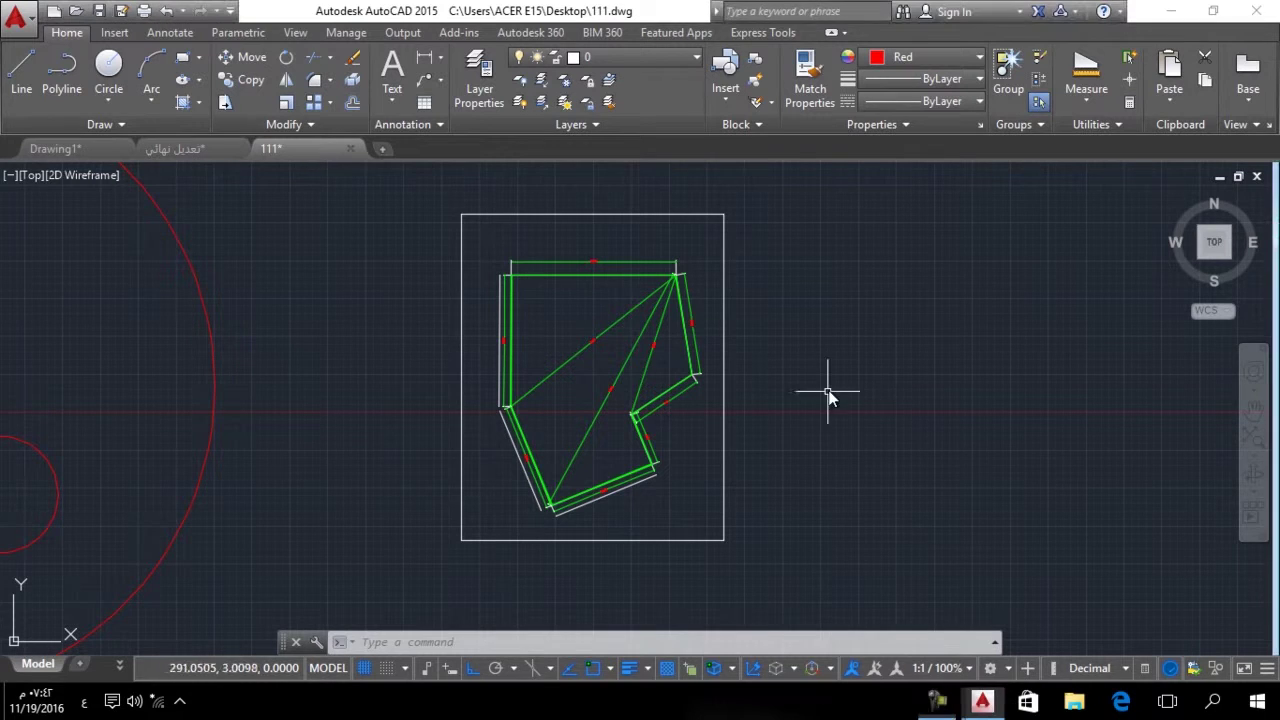
Draw a horizontal line about 19.3 units long in the empty area to the right of the framed polygon.
middle_click_drag(871, 349, 824, 409)
scroll(717, 441, "up", 2)
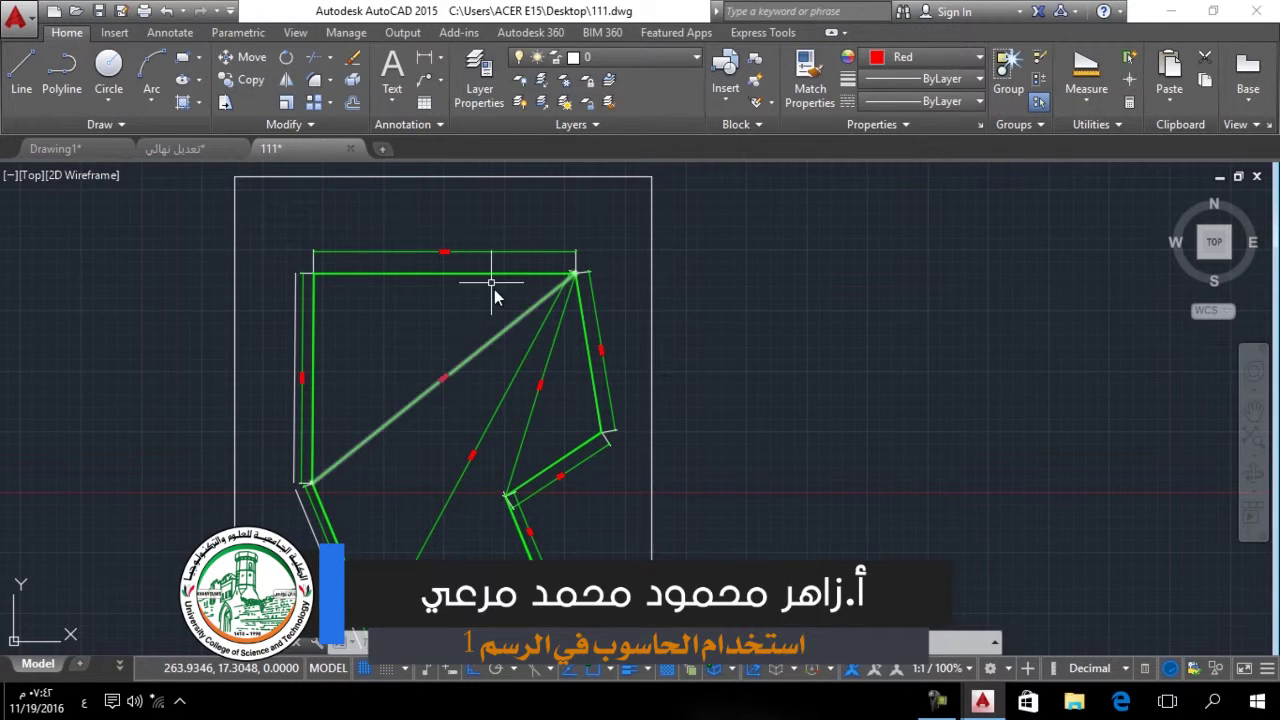
scroll(434, 309, "up", 4)
scroll(650, 365, "down", 4)
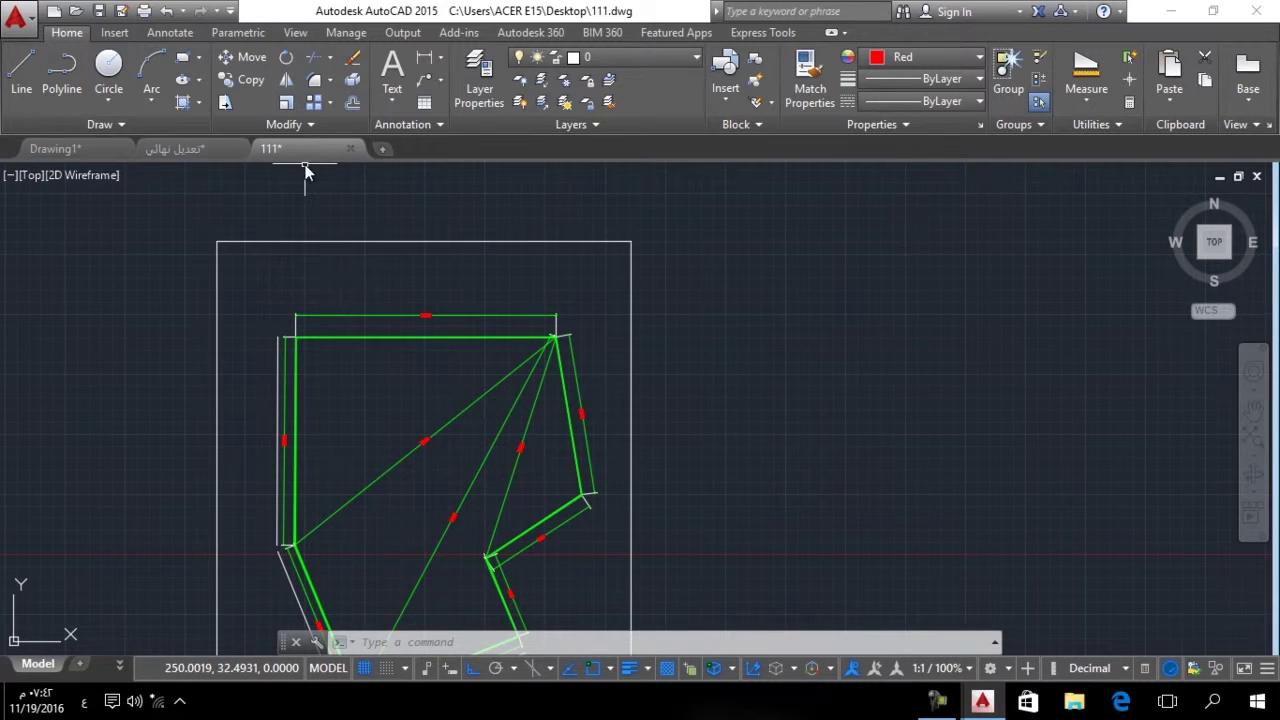
left_click(21, 75)
left_click(731, 296)
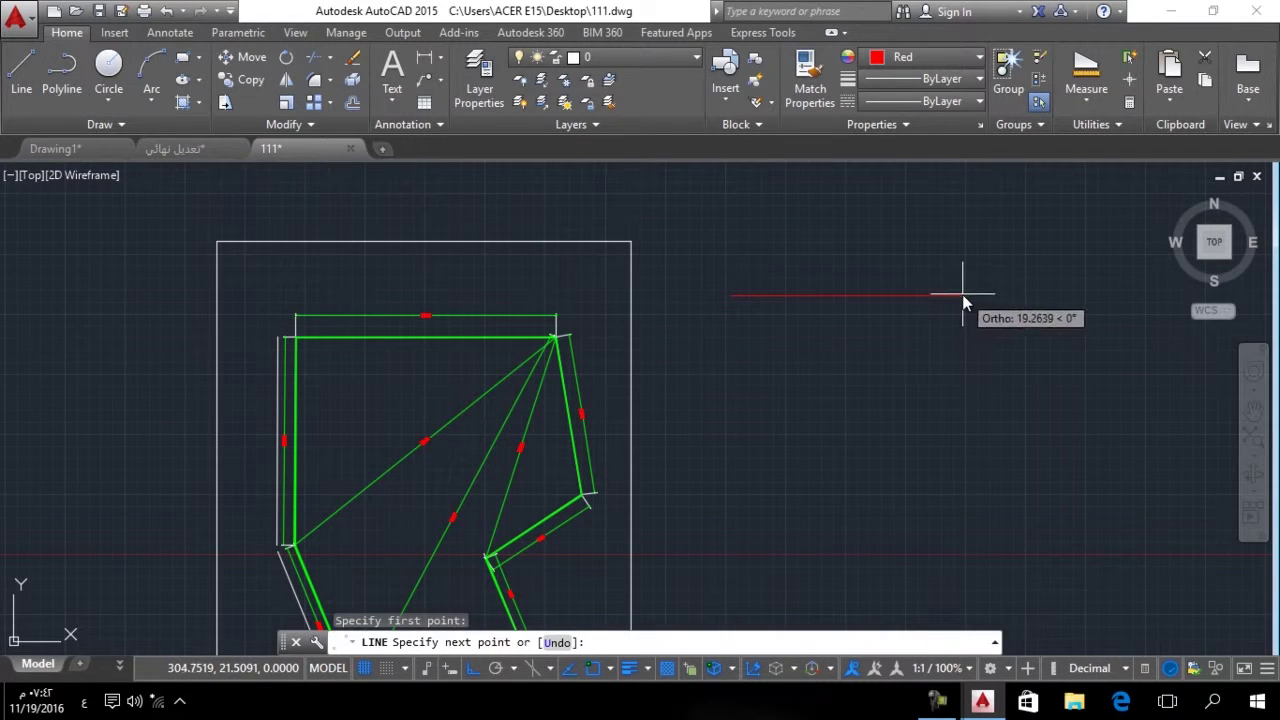
left_click(962, 294)
key("Return")
Draw a separate vertical line just beyond the right end of the horizontal line, extending downward from slightly above it.
key("Return")
left_click(1008, 284)
left_click(1010, 480)
key("Return")
middle_click_drag(1006, 486, 880, 443)
scroll(906, 382, "up", 2)
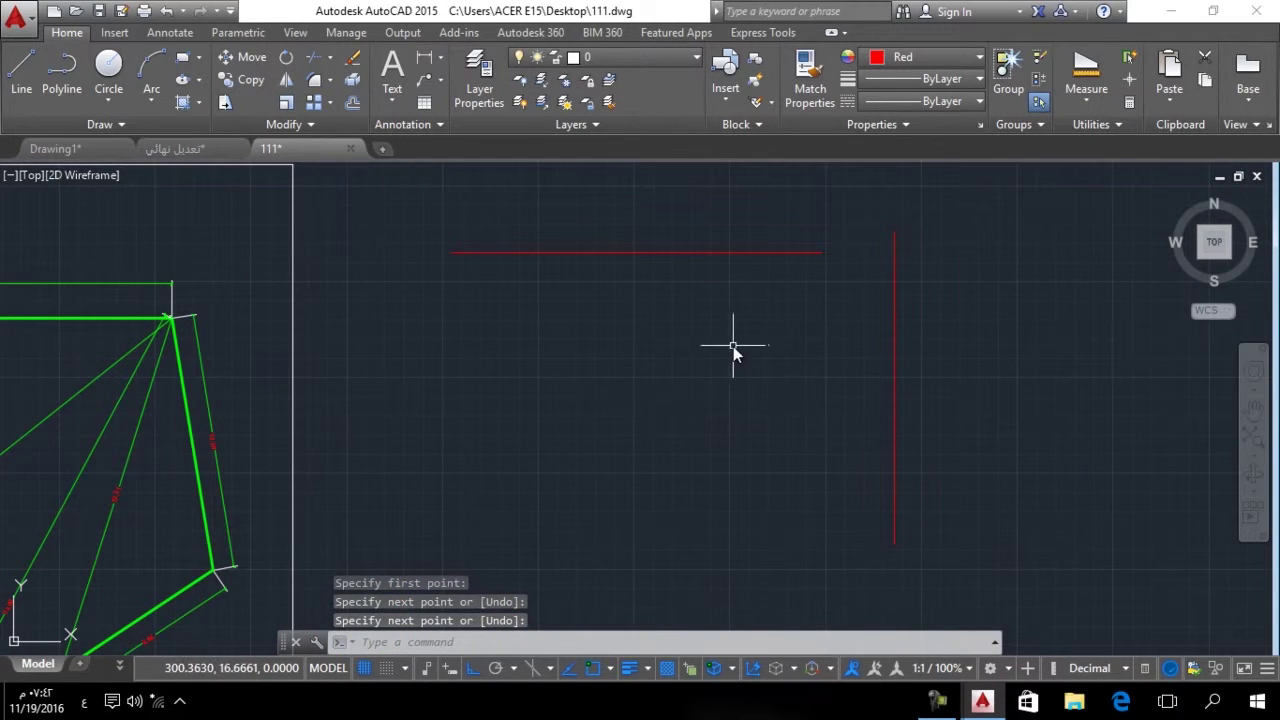
Measure the distance between the horizontal line's right and left endpoints.
left_click(1085, 101)
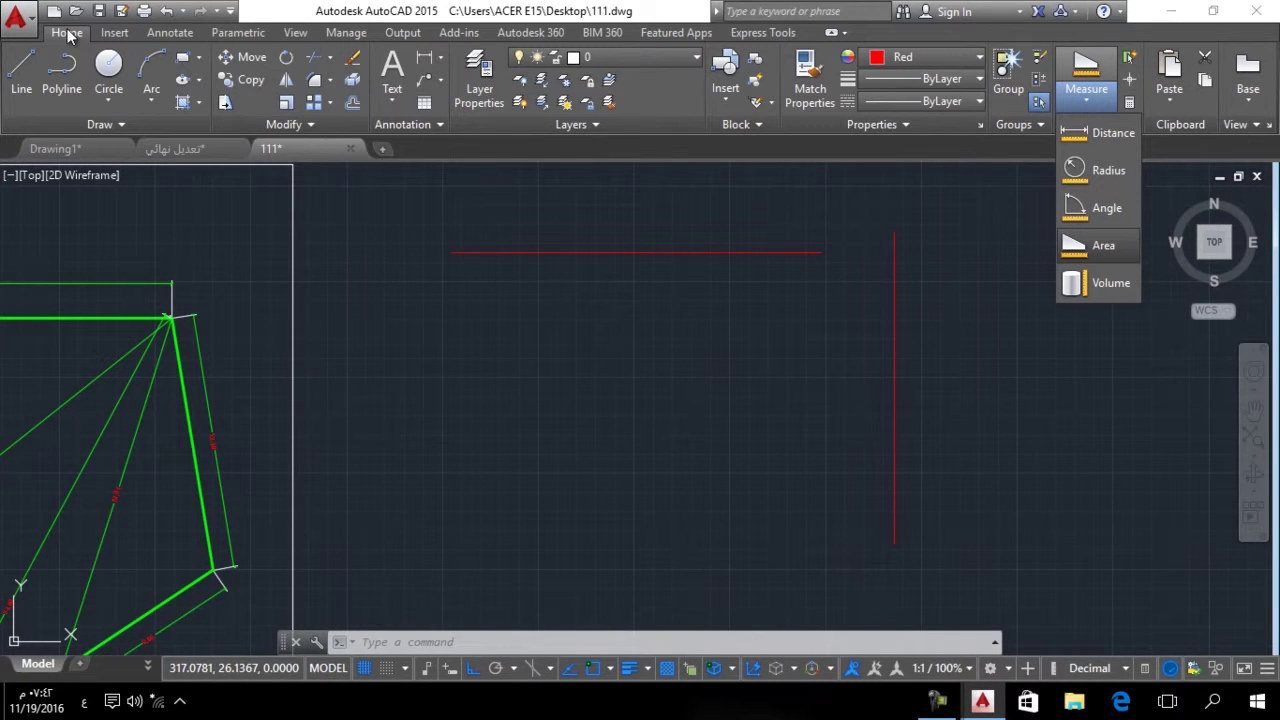
left_click(1096, 131)
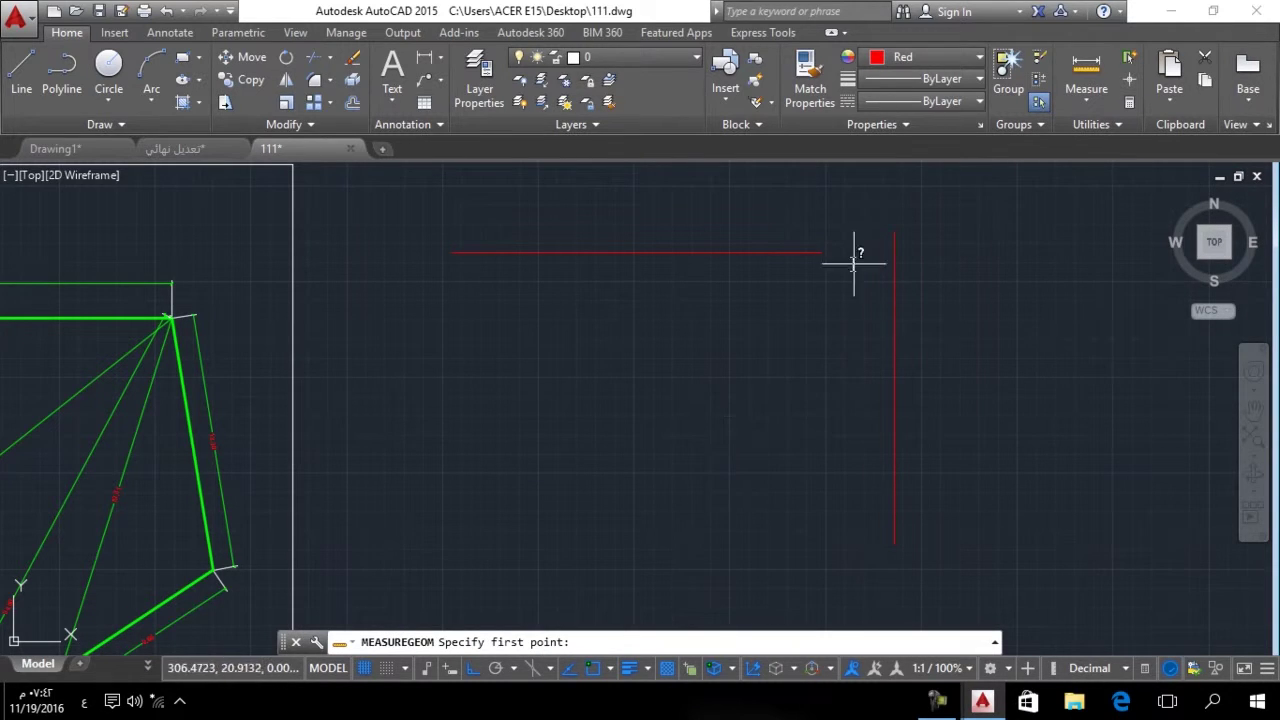
left_click(821, 253)
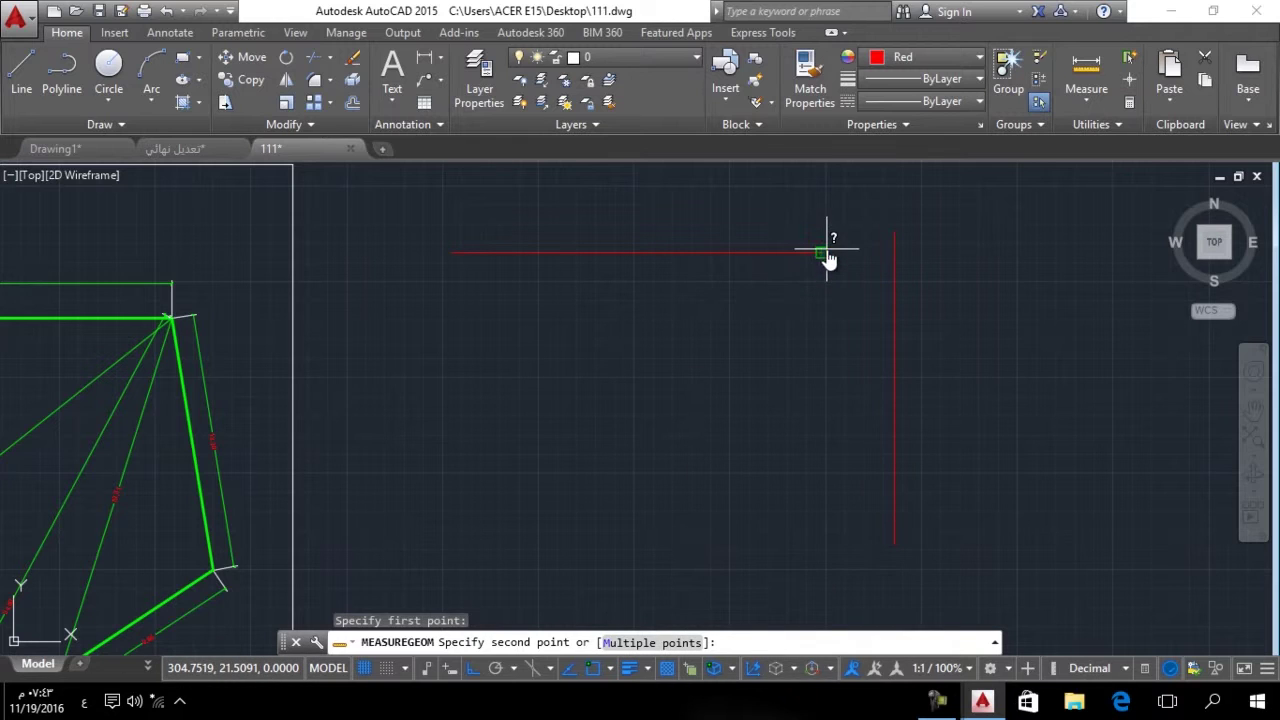
left_click(452, 253)
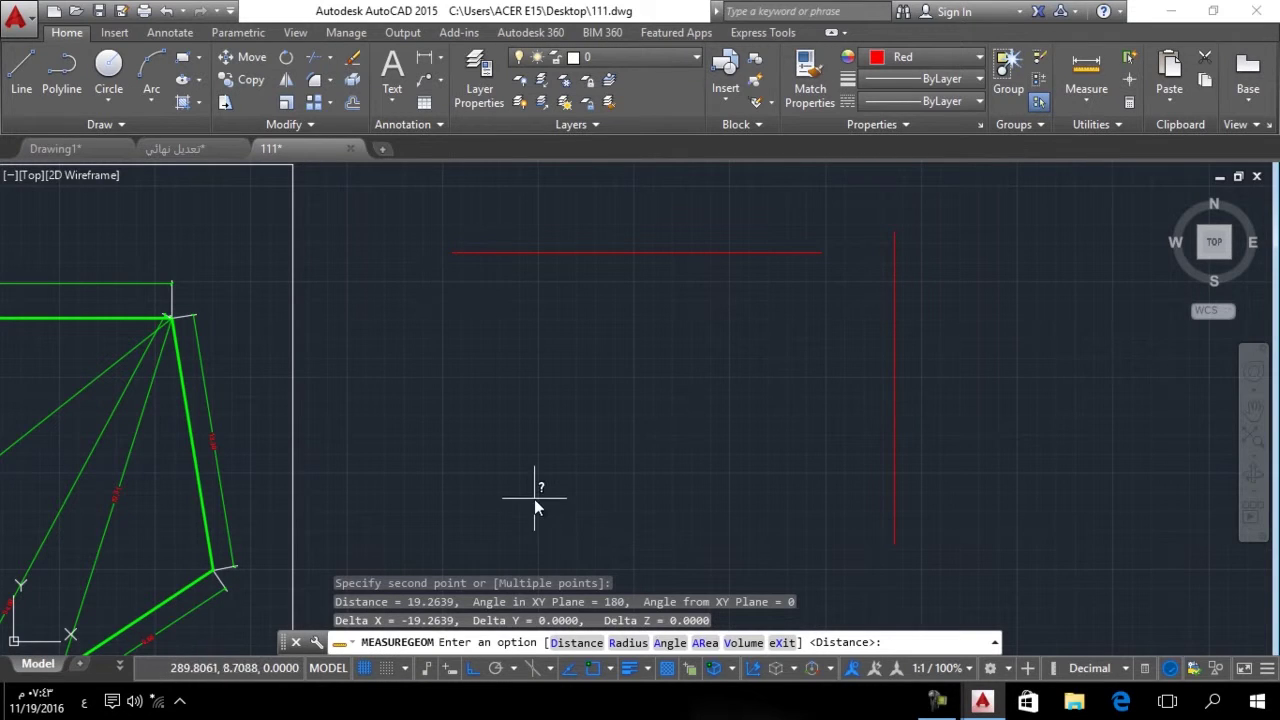
Draw an open stepped outline of seven horizontal and vertical line segments, about 33.8 units in total, below the horizontal line.
left_click(21, 72)
left_click(491, 447)
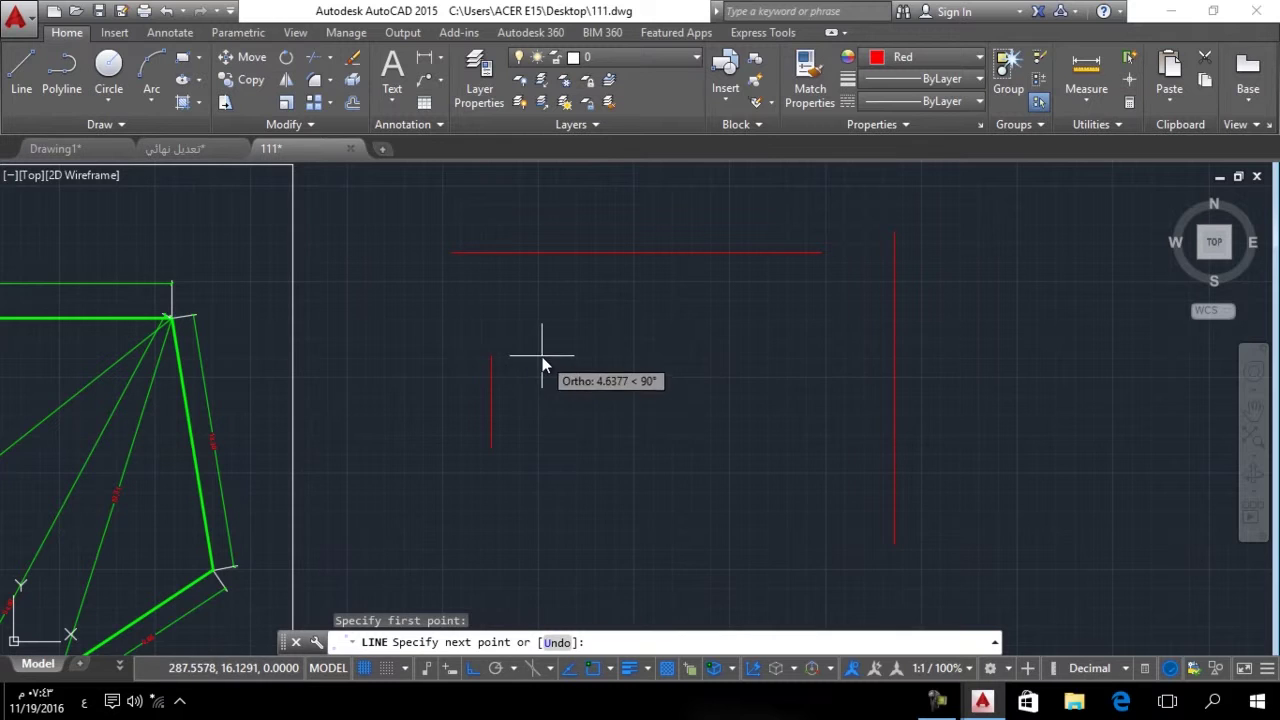
left_click(538, 356)
left_click(590, 355)
left_click(590, 407)
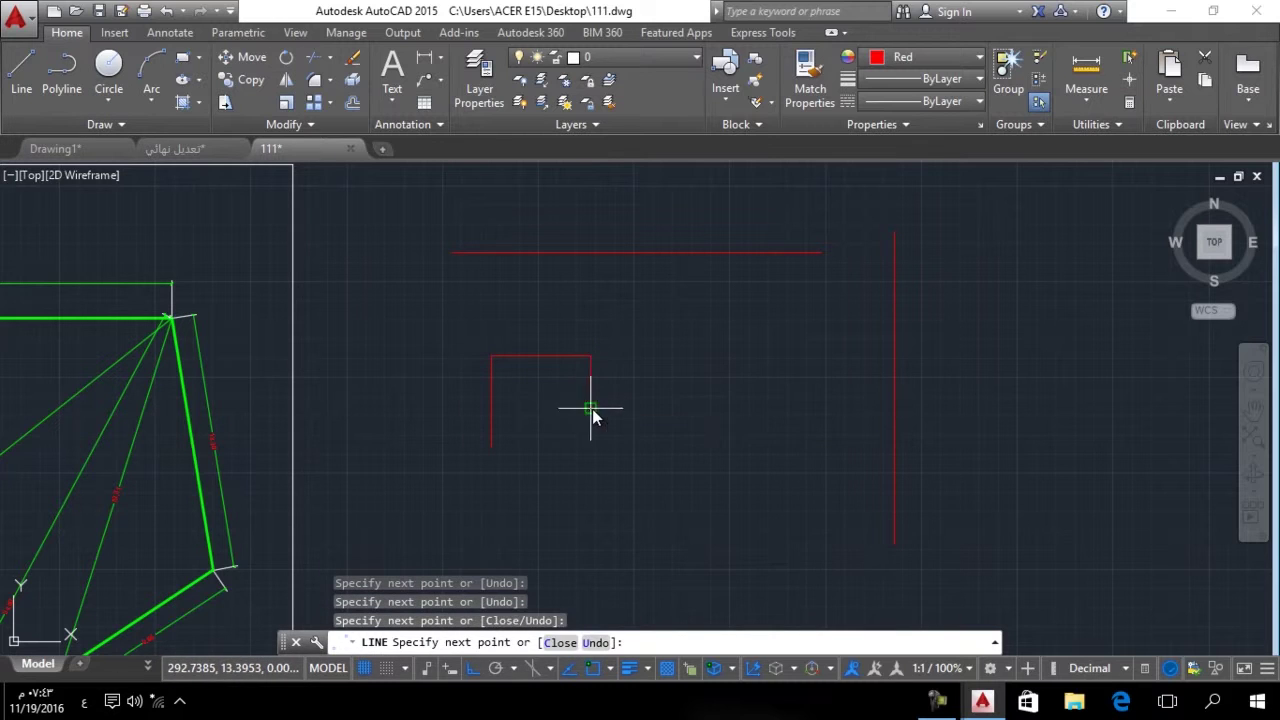
left_click(707, 407)
left_click(707, 347)
left_click(826, 347)
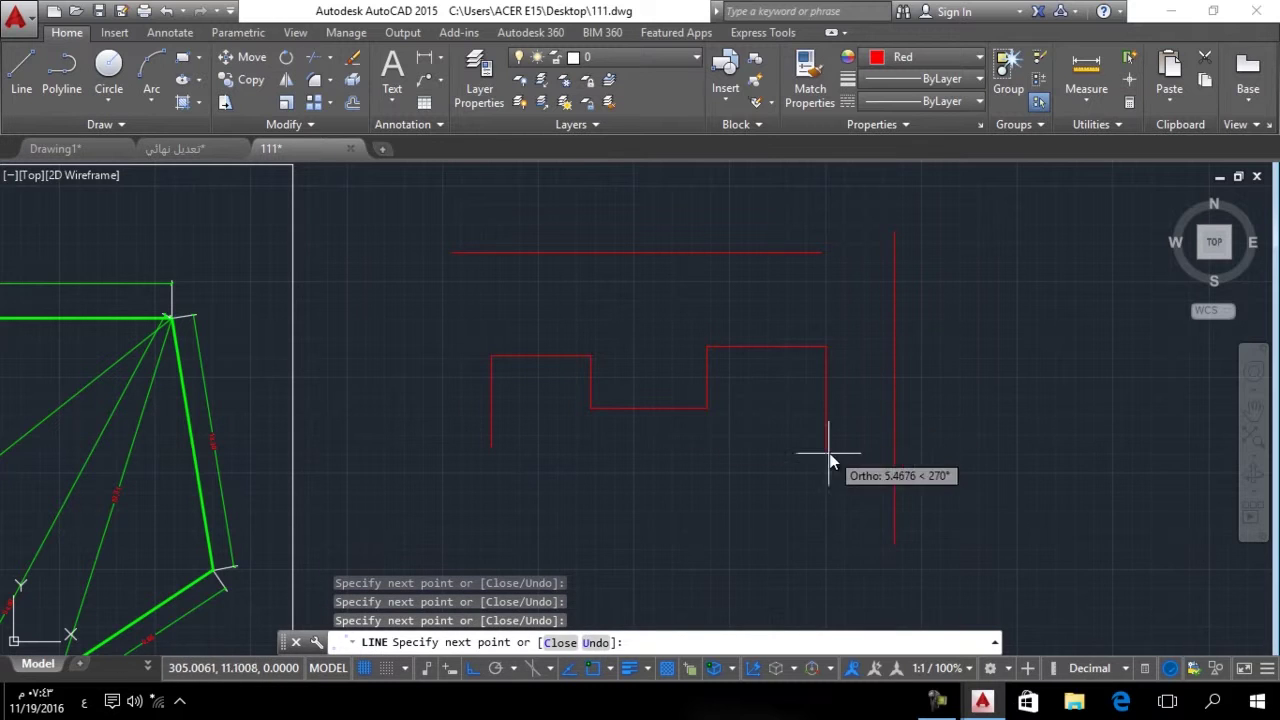
left_click(826, 456)
key("Return")
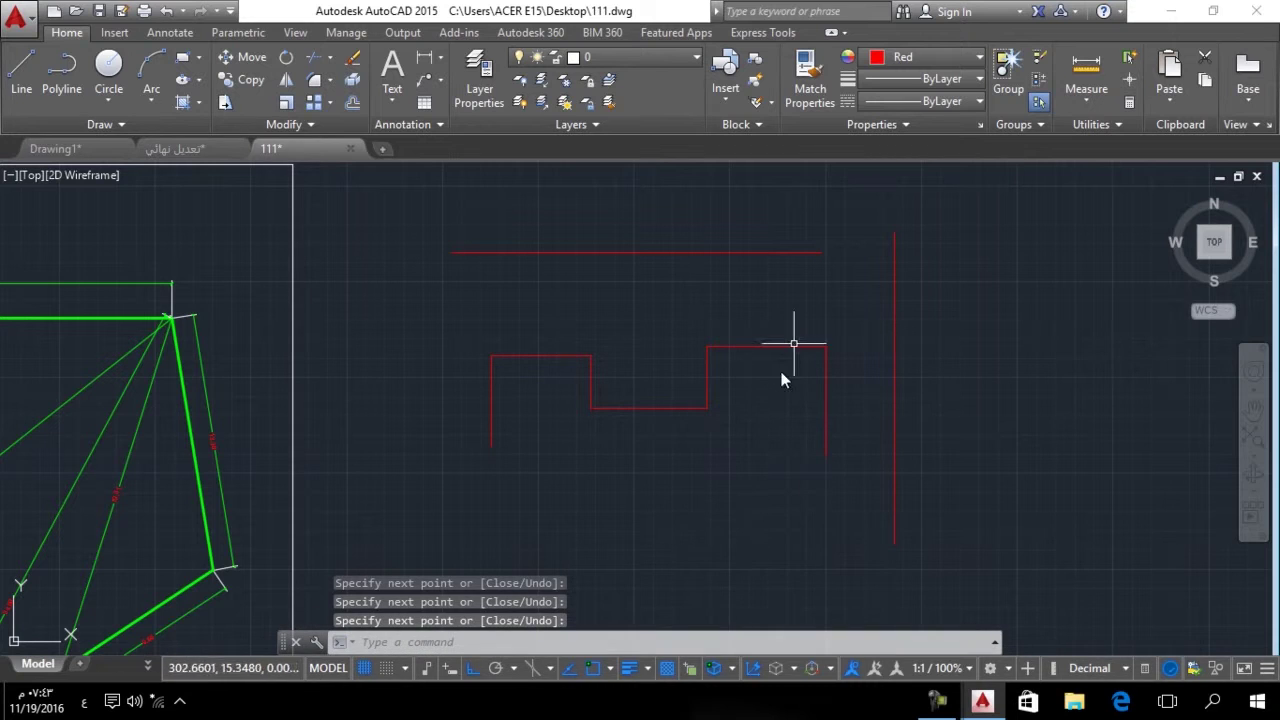
Measure the stepped outline's total length with the Multiple points distance option, picking every corner from its lower-right end to its lower-left end.
left_click(1085, 101)
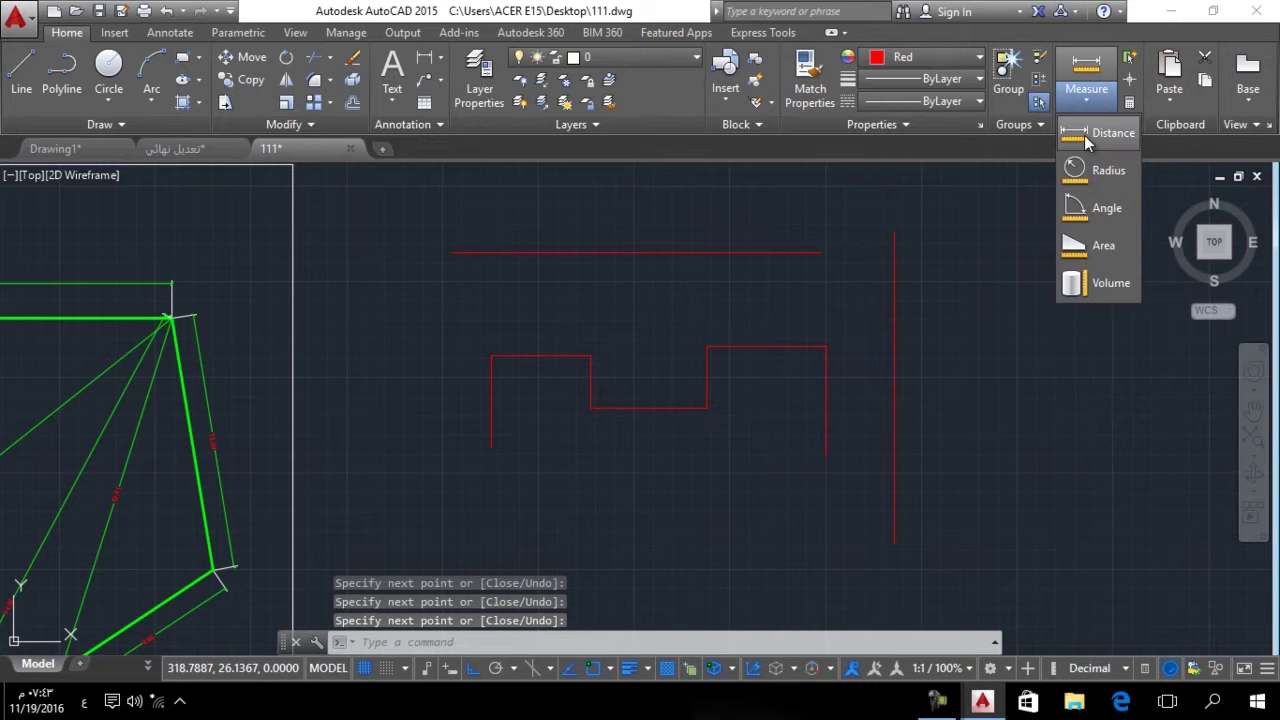
left_click(1084, 135)
left_click(826, 456)
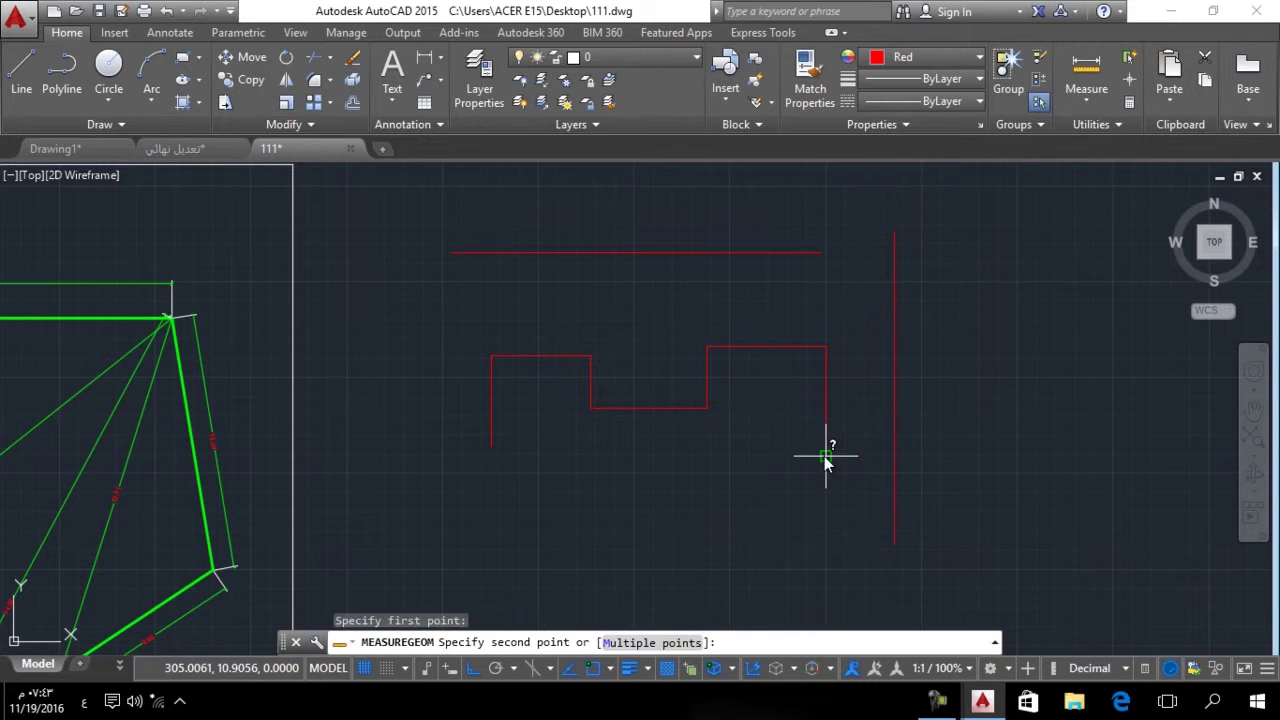
left_click(620, 643)
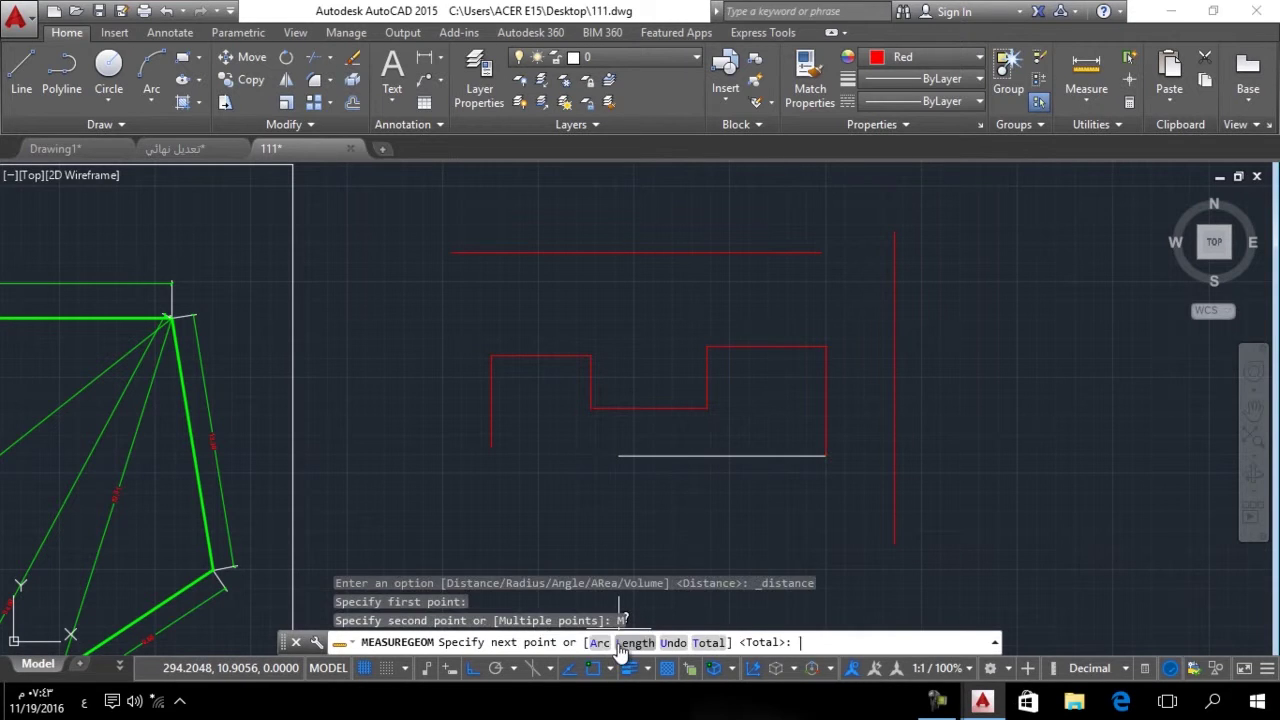
left_click(826, 347)
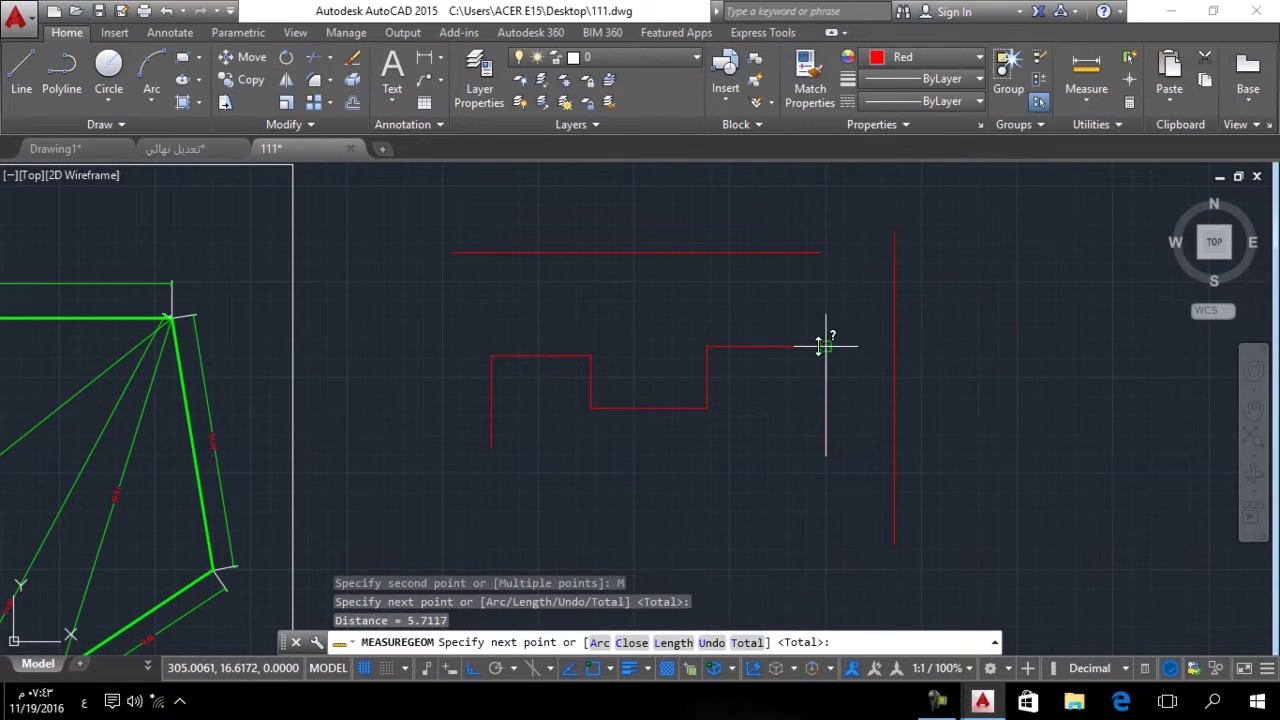
left_click(707, 347)
left_click(707, 408)
left_click(591, 408)
left_click(591, 355)
left_click(491, 355)
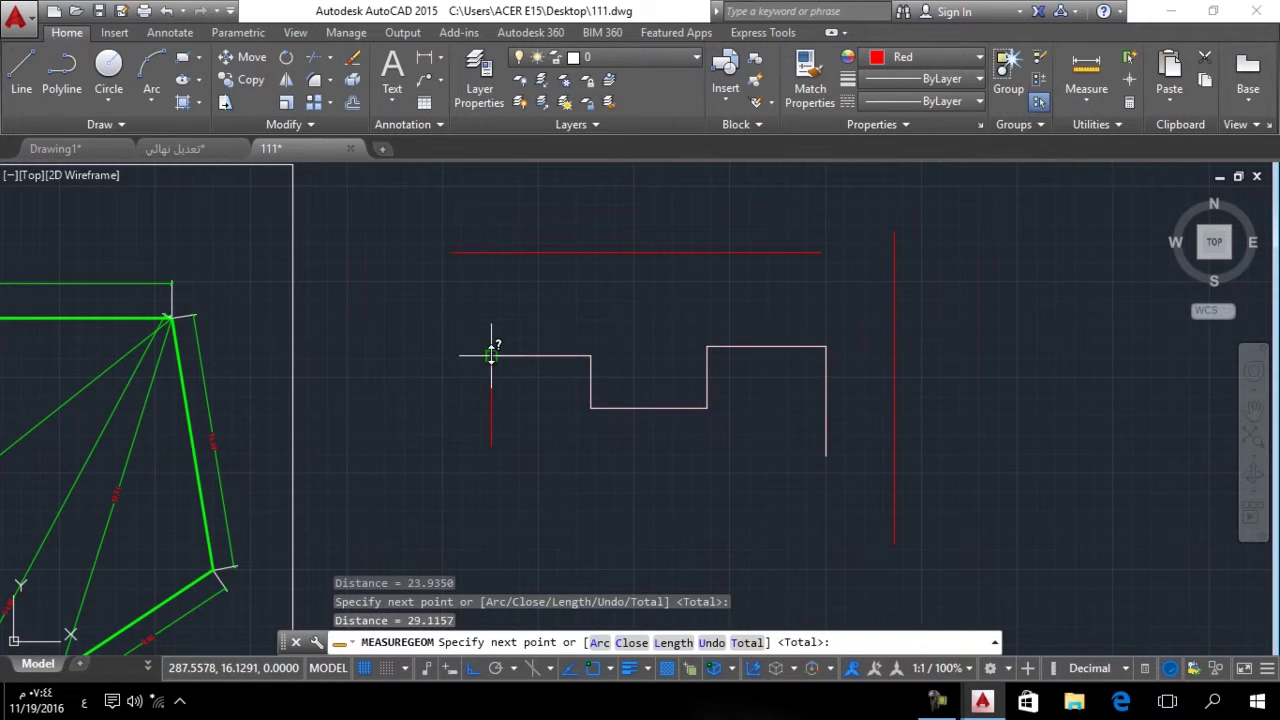
left_click(491, 447)
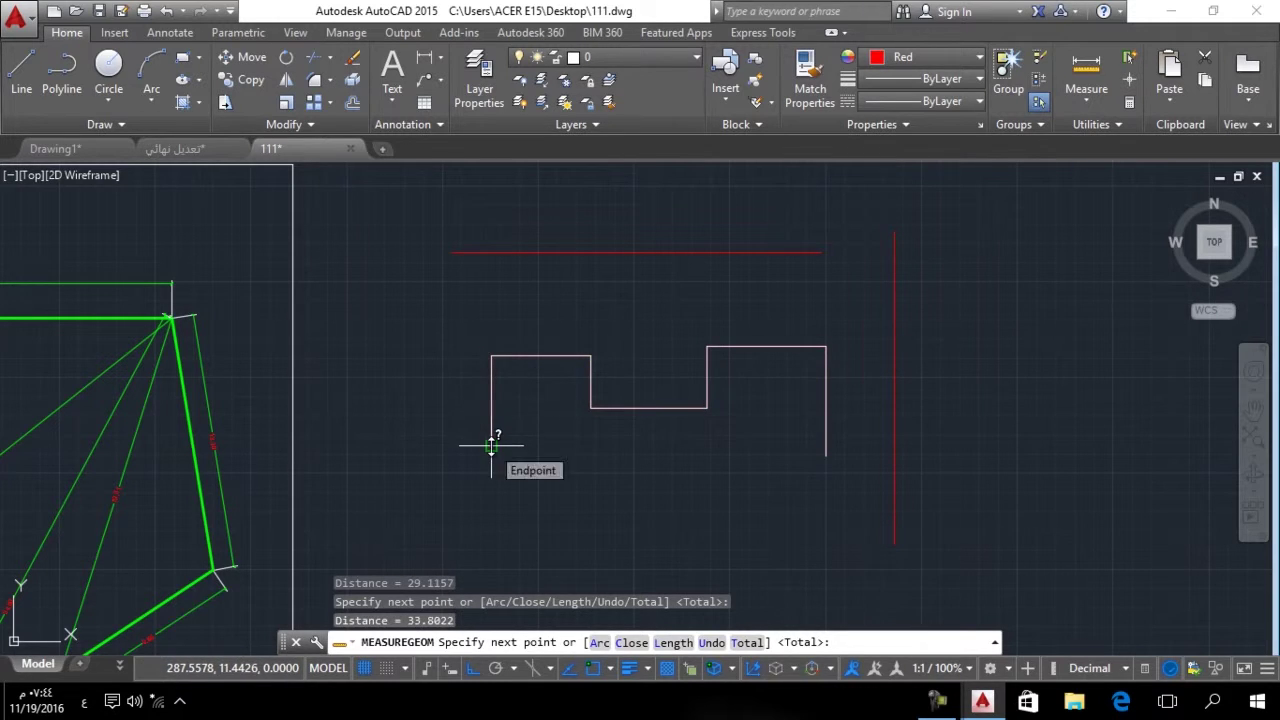
key("Return")
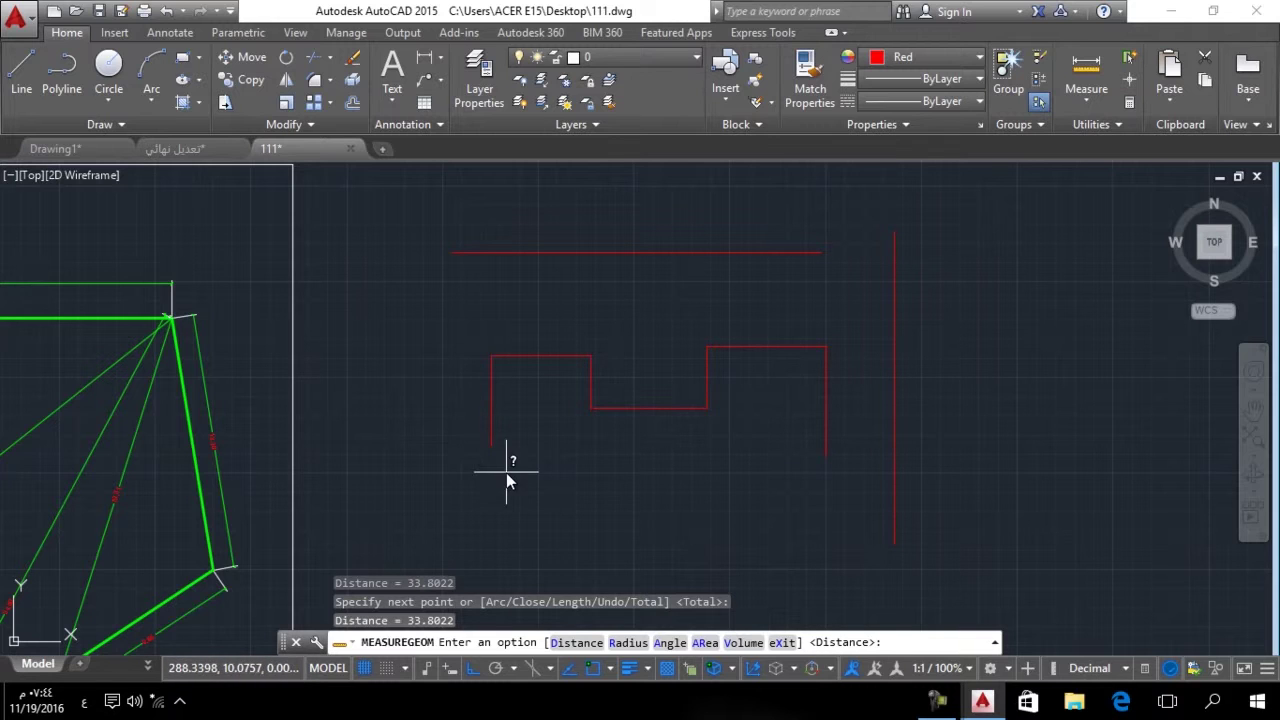
key("Return")
key("Escape")
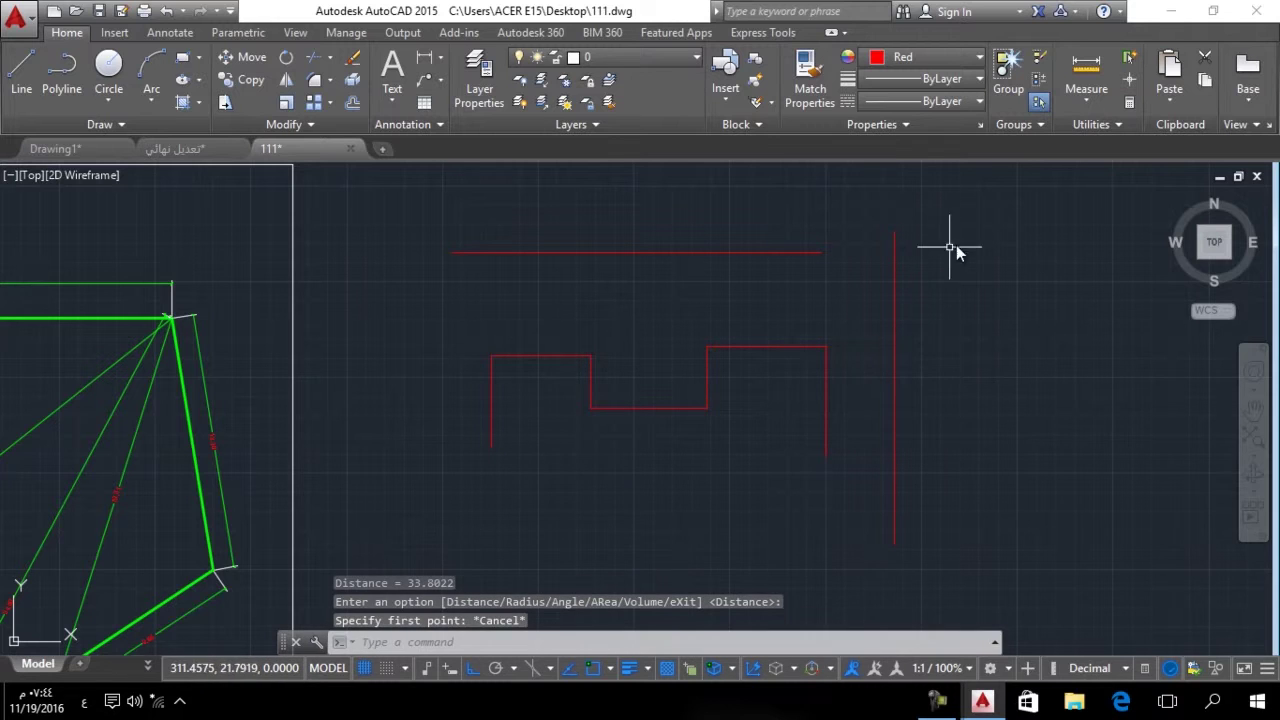
Repeat the Multiple points distance measurement along the stepped outline from its lower-right end, checking the running total at the corners.
left_click(1083, 96)
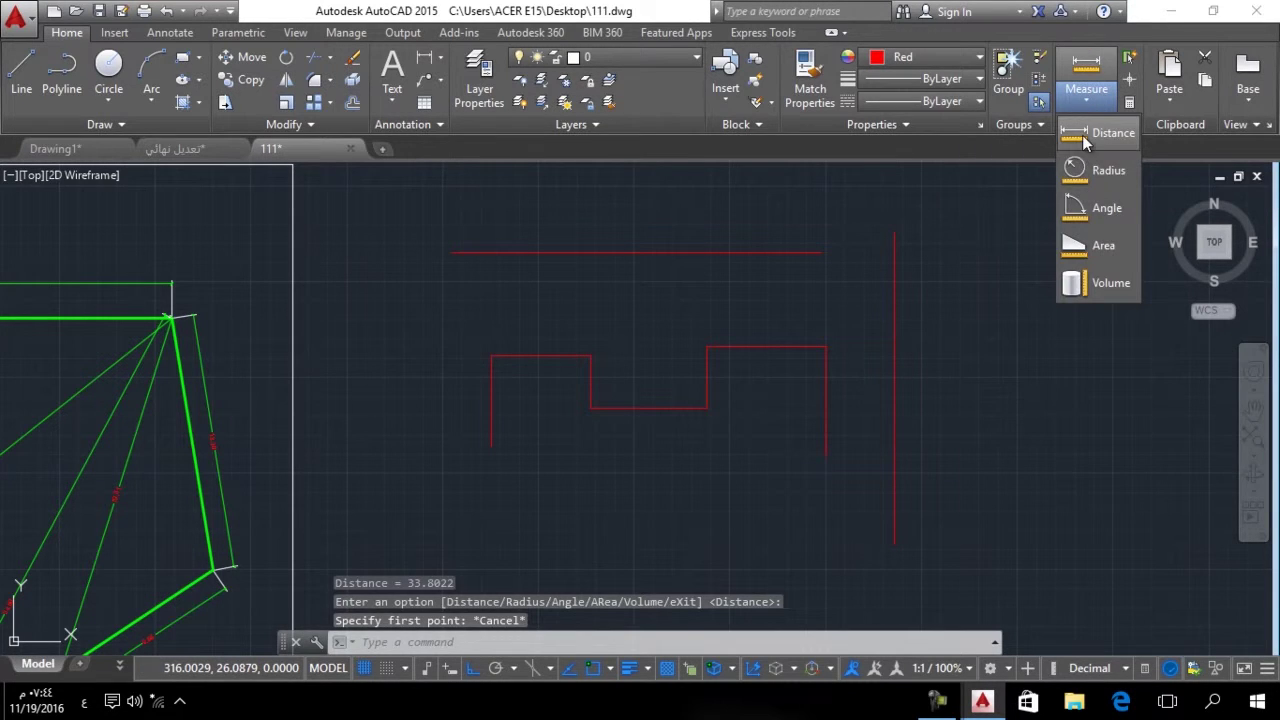
left_click(1082, 135)
left_click(826, 456)
left_click(614, 645)
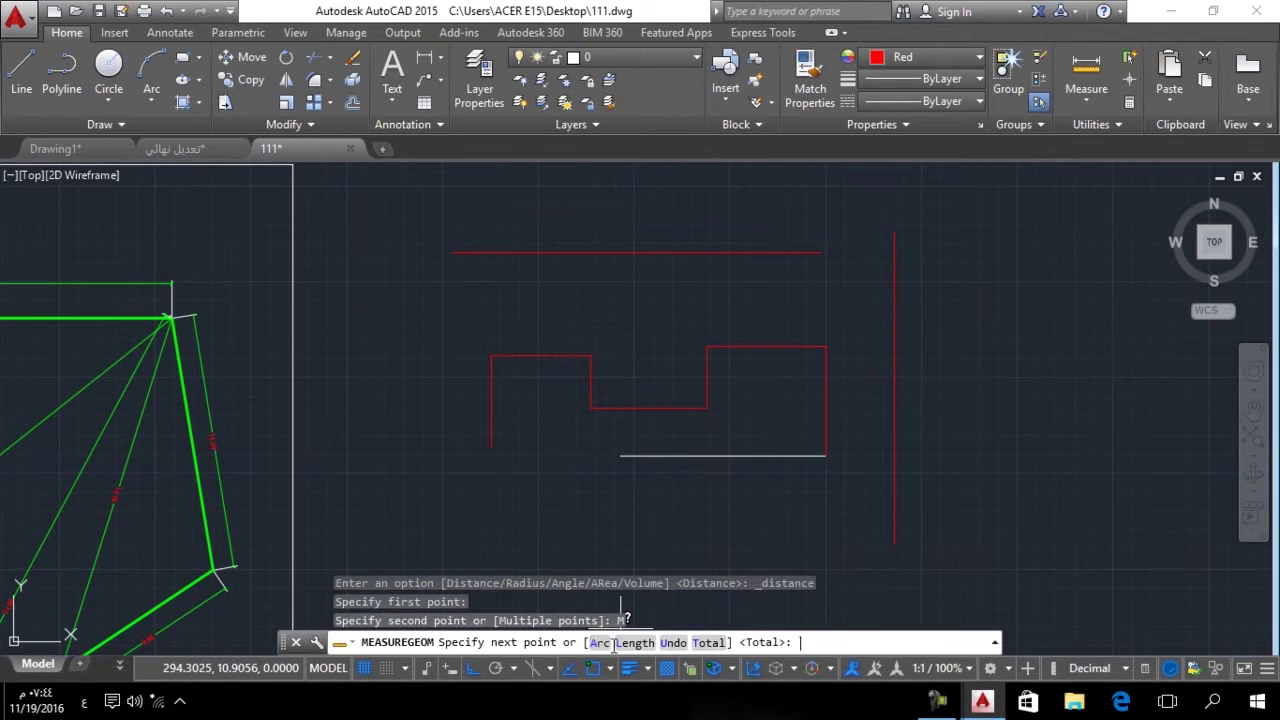
left_click(826, 348)
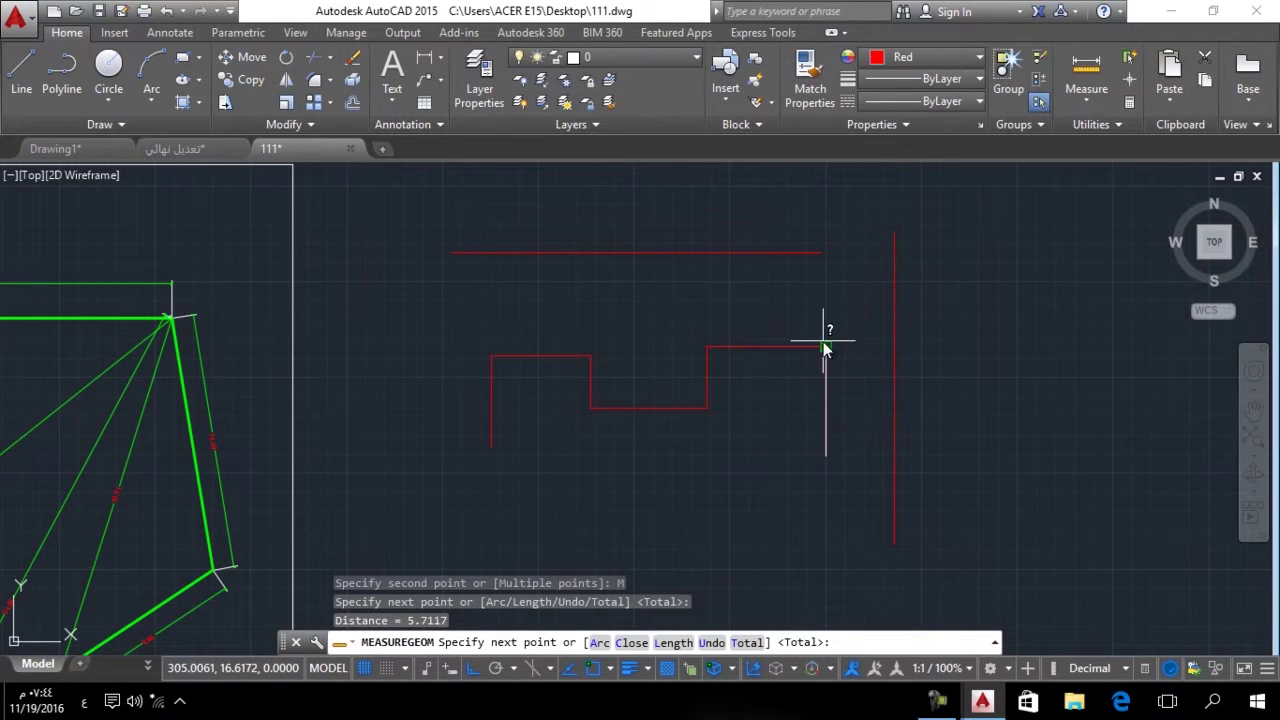
left_click(707, 347)
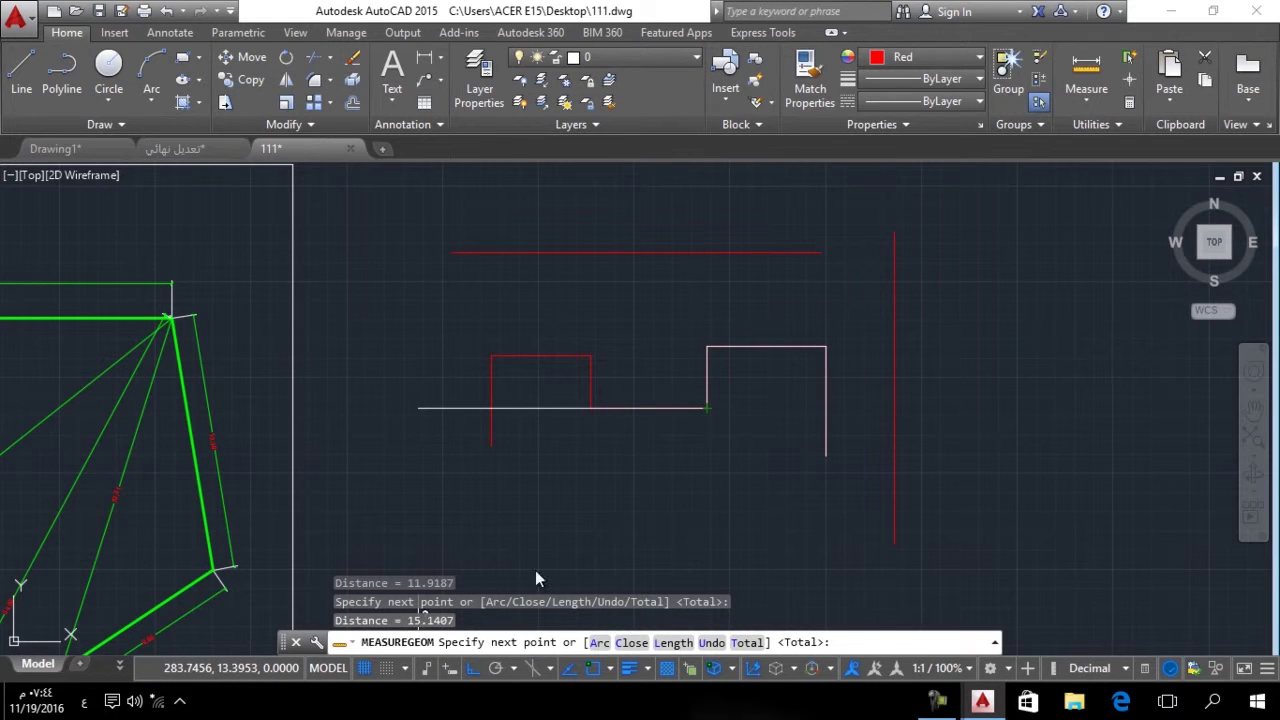
left_click(591, 408)
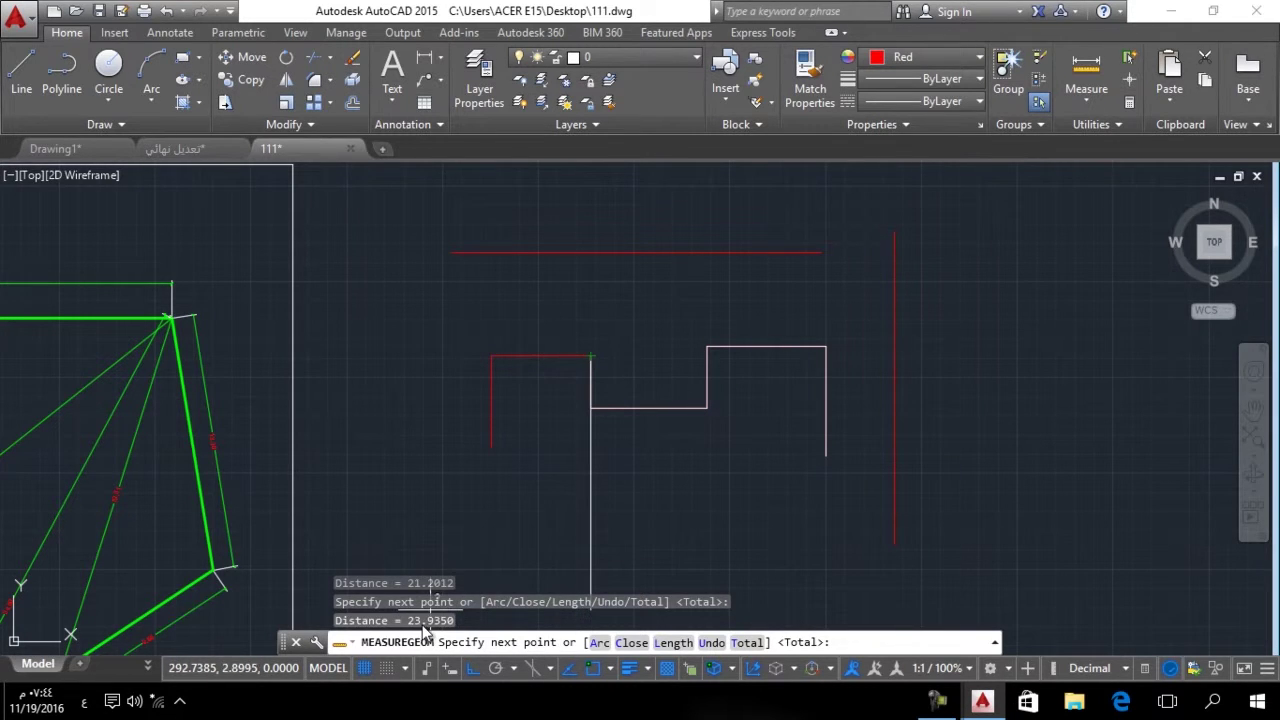
left_click(491, 446)
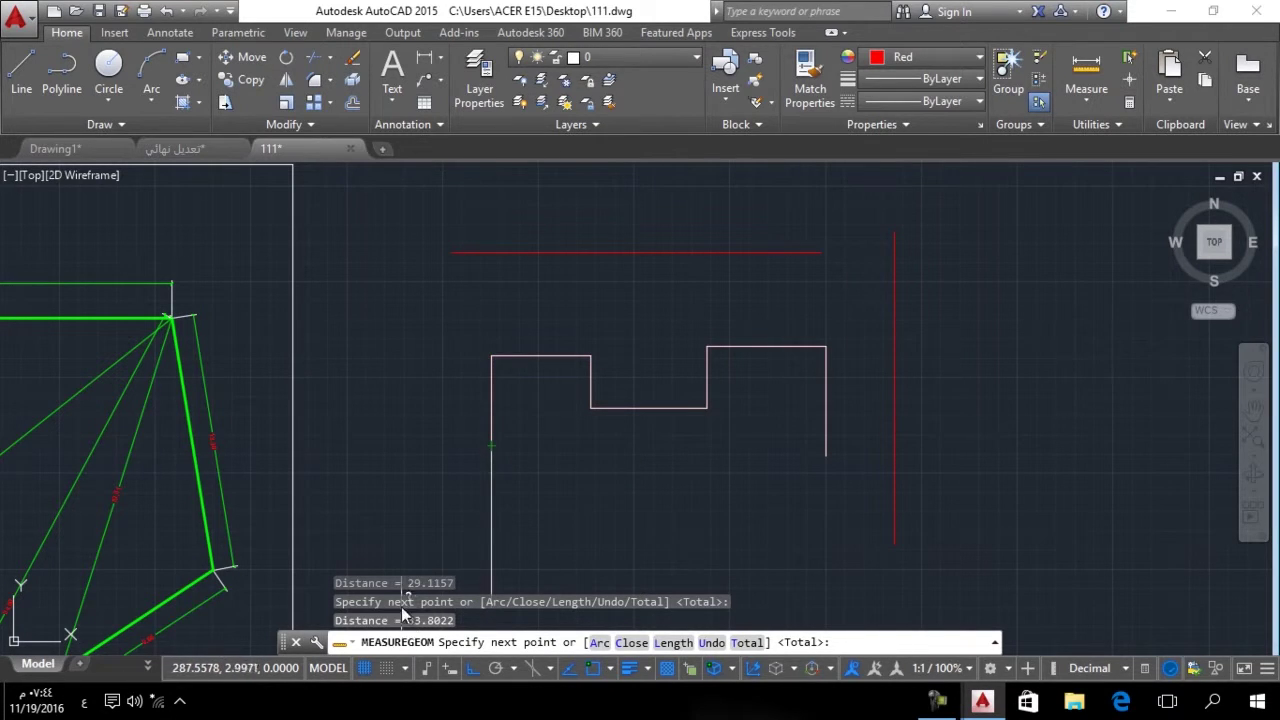
key("Return")
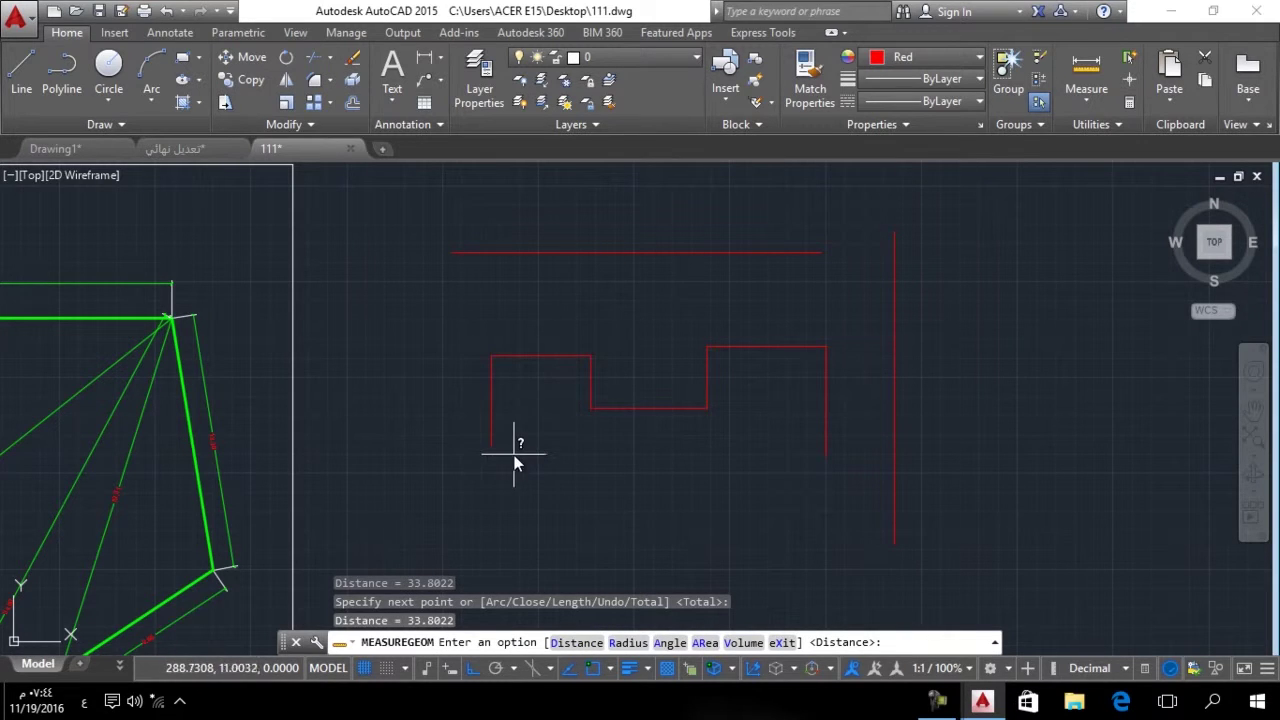
Measure the horizontal line again as a single distance from its right endpoint to its left endpoint.
left_click(1087, 96)
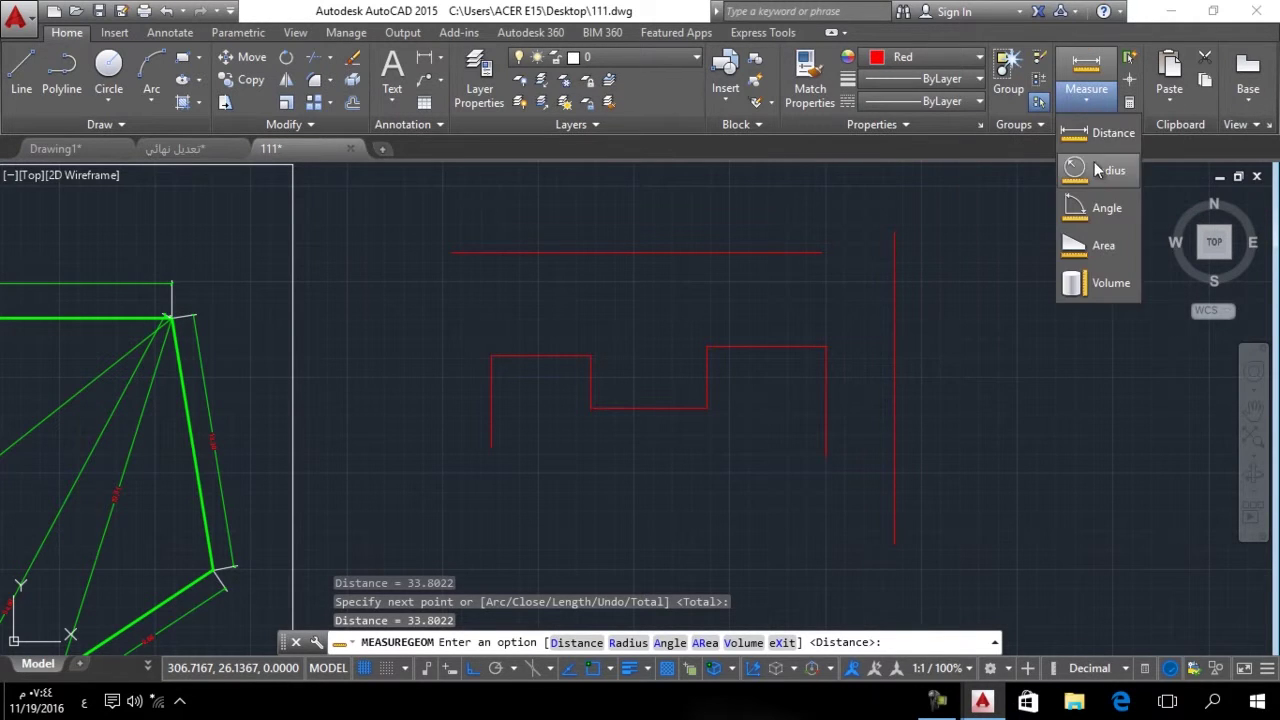
left_click(1093, 132)
left_click(822, 256)
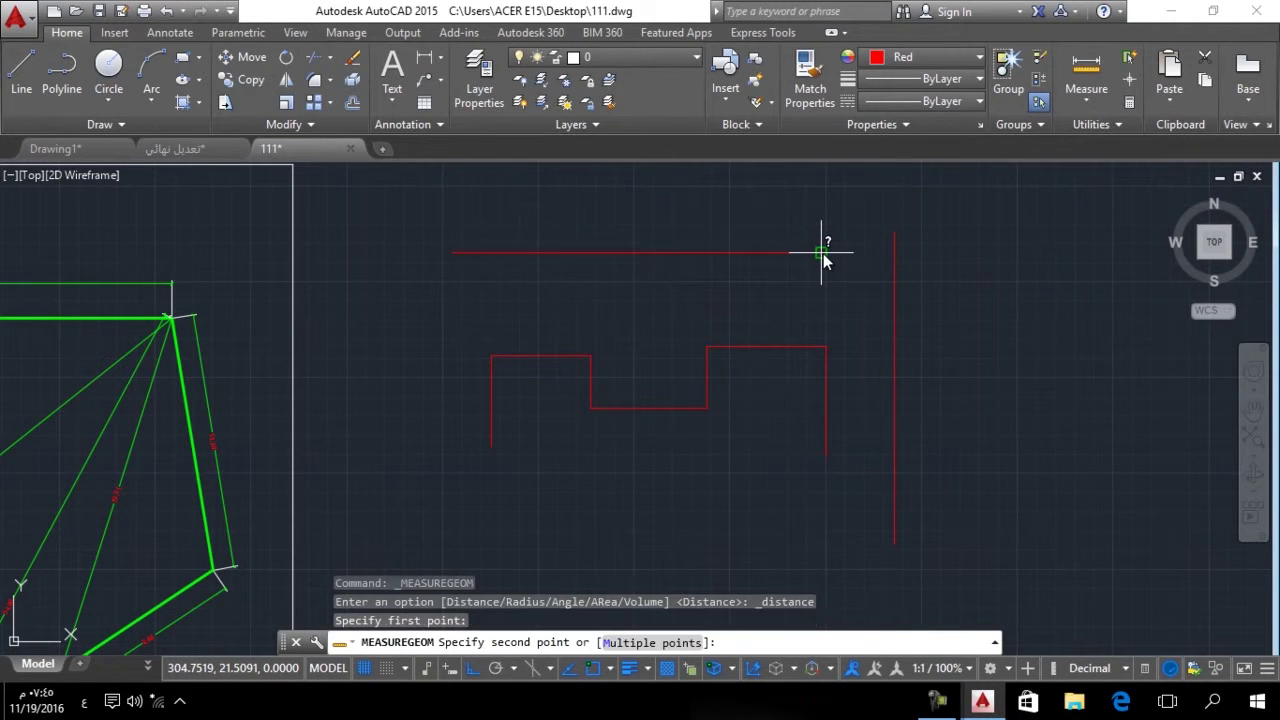
left_click(454, 254)
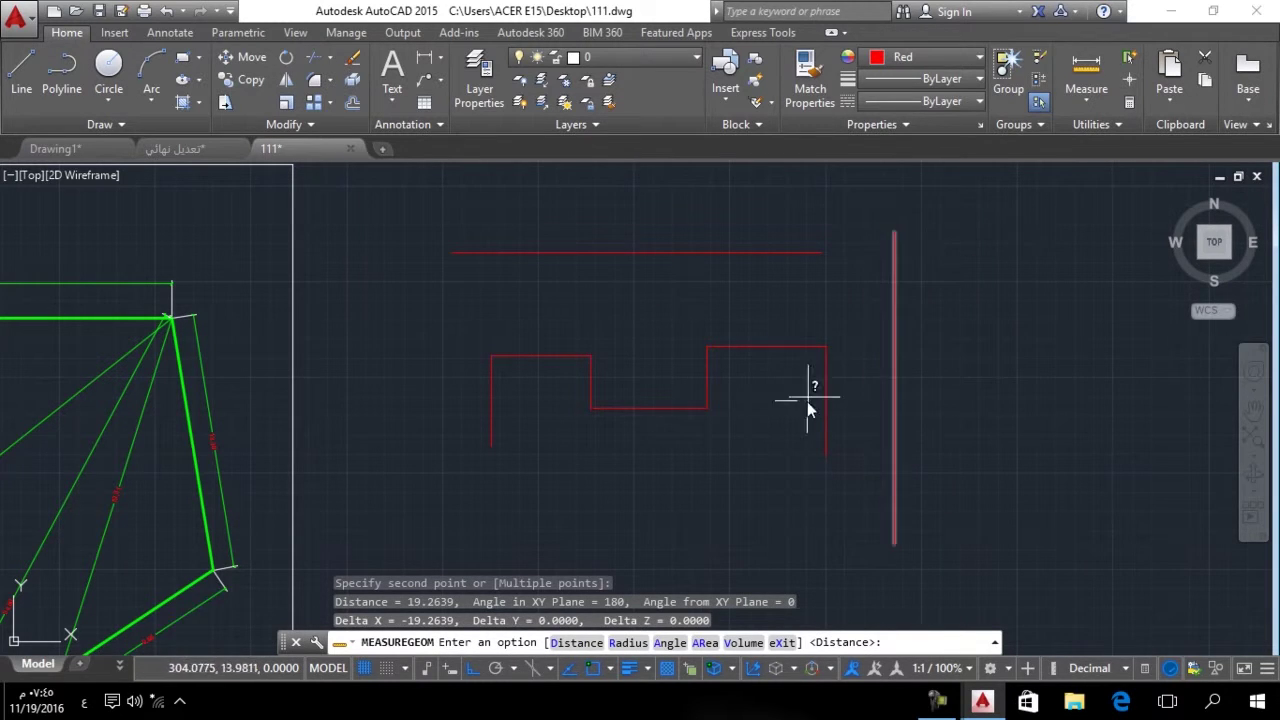
Measure the stepped outline's rightmost vertical segment from its lower endpoint to its upper corner.
left_click(1085, 97)
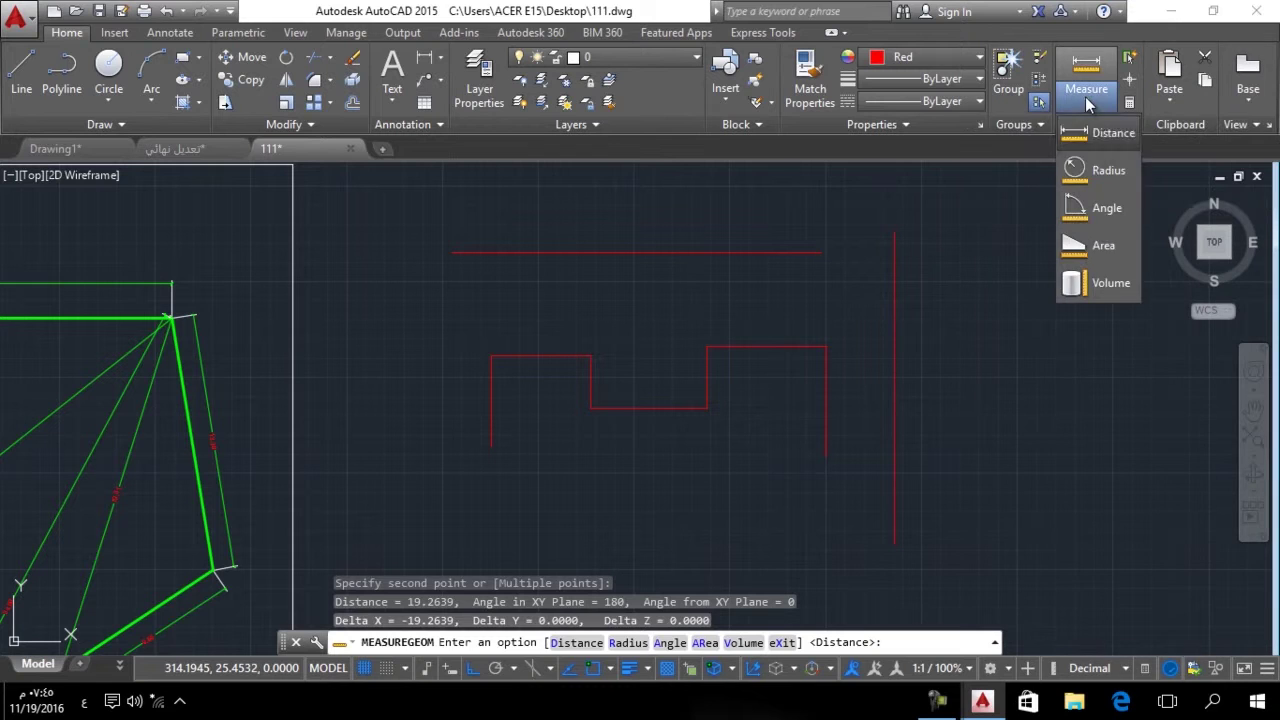
left_click(1095, 128)
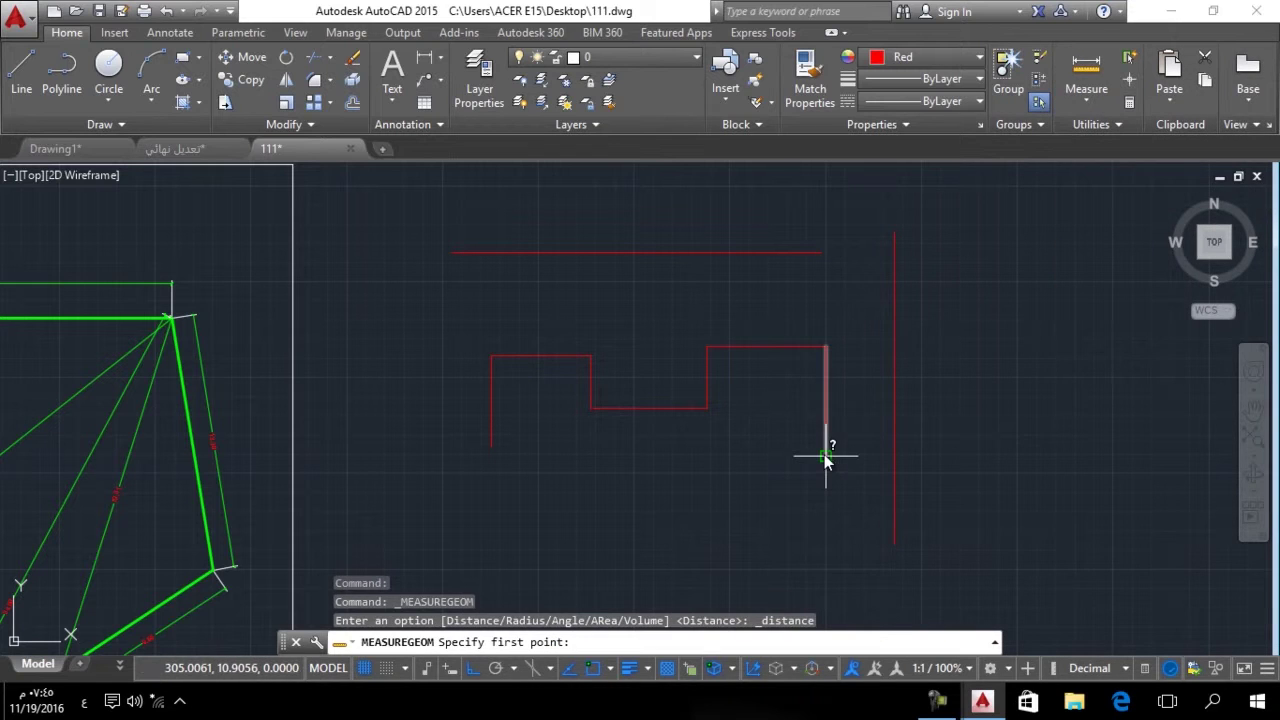
left_click(826, 456)
left_click(821, 347)
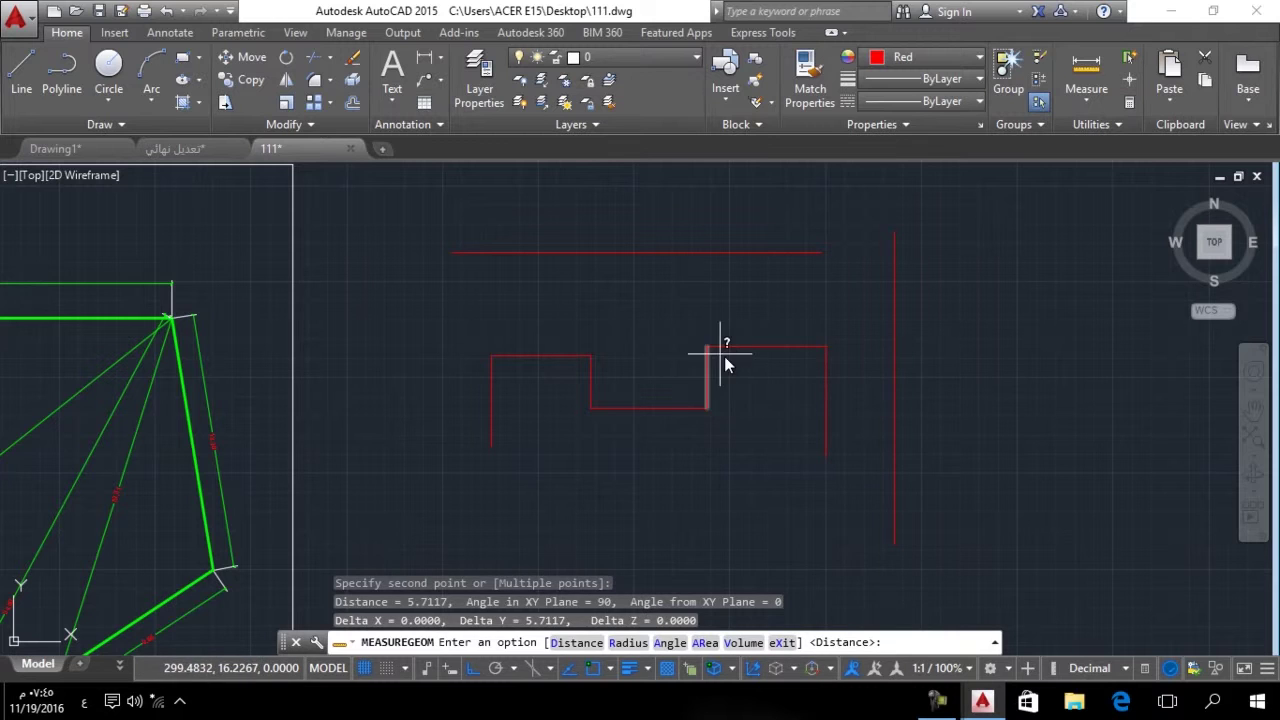
Measure the stepped outline's cumulative length with the Multiple points distance option, picking every corner from its lower-right end to its lower-left end.
left_click(1083, 104)
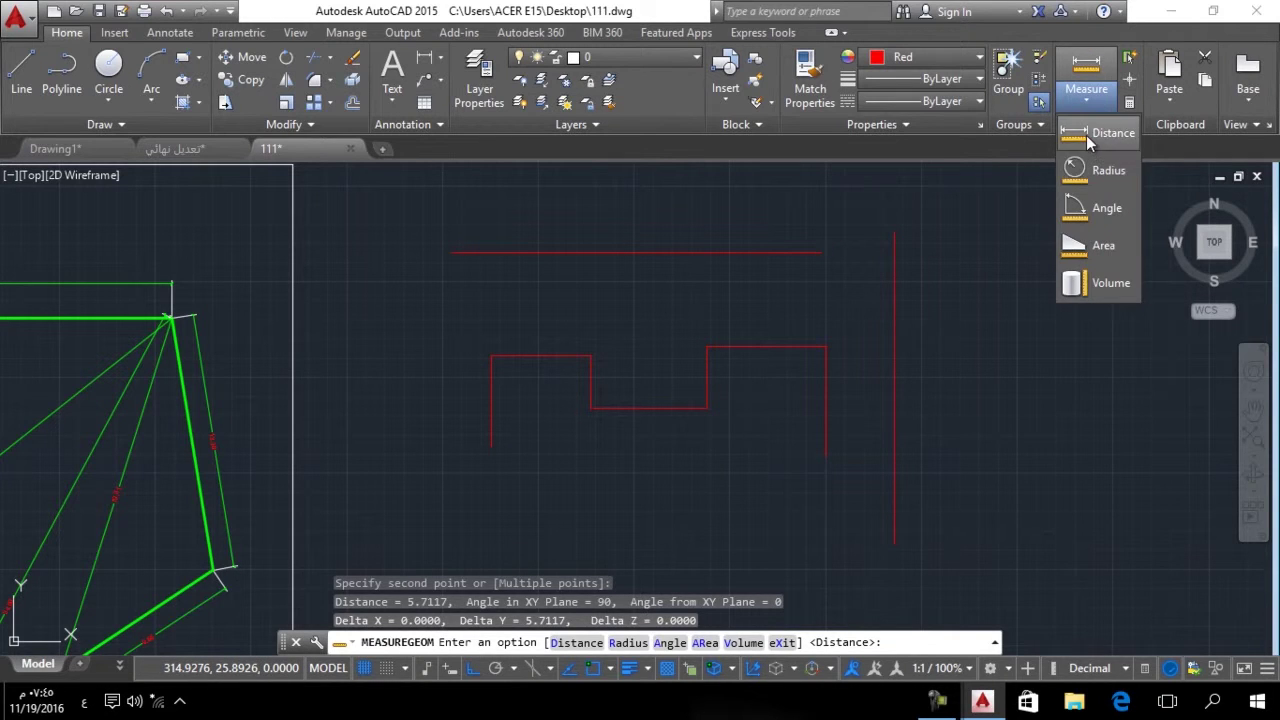
left_click(1086, 135)
left_click(826, 456)
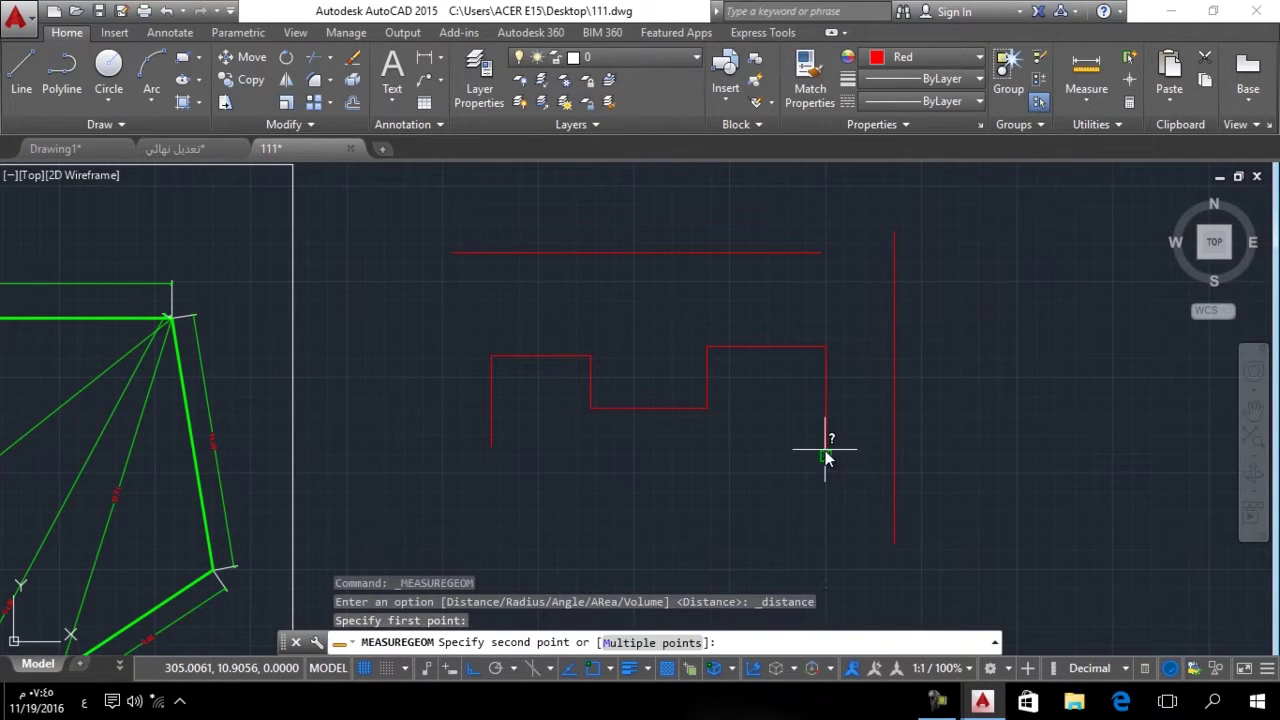
left_click(652, 642)
left_click(826, 346)
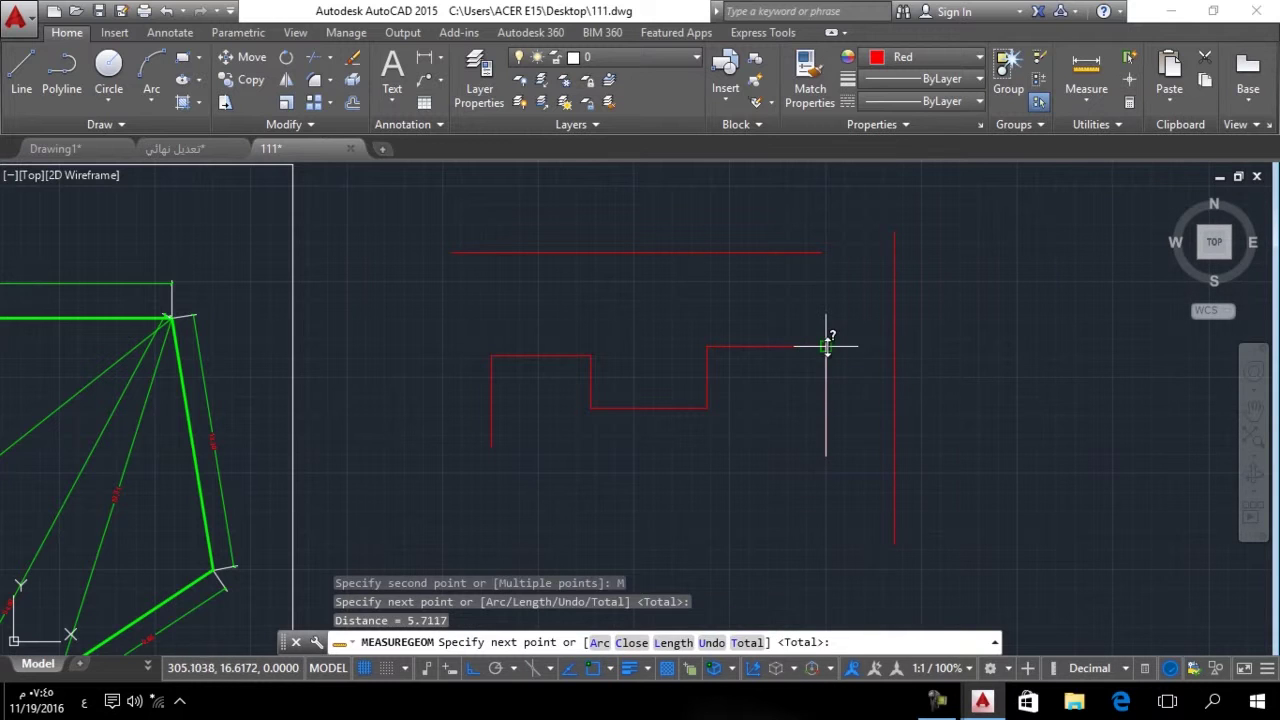
left_click(712, 347)
left_click(707, 407)
left_click(590, 407)
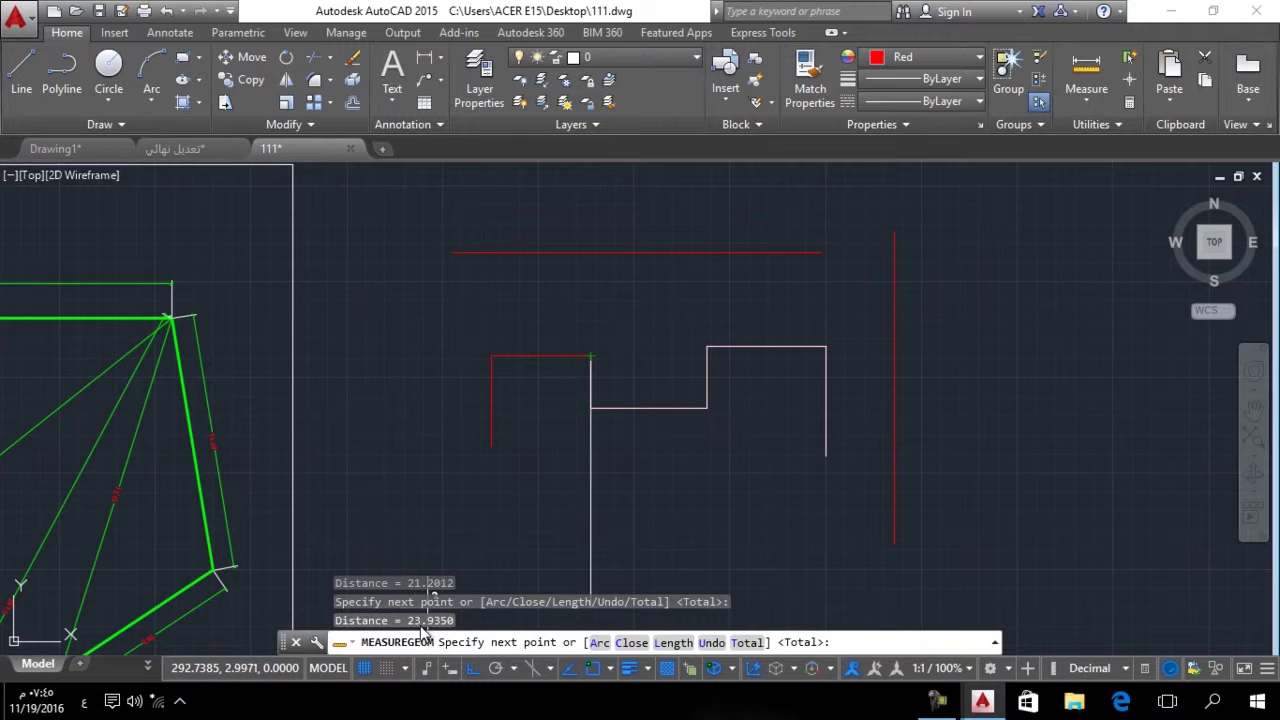
left_click(491, 356)
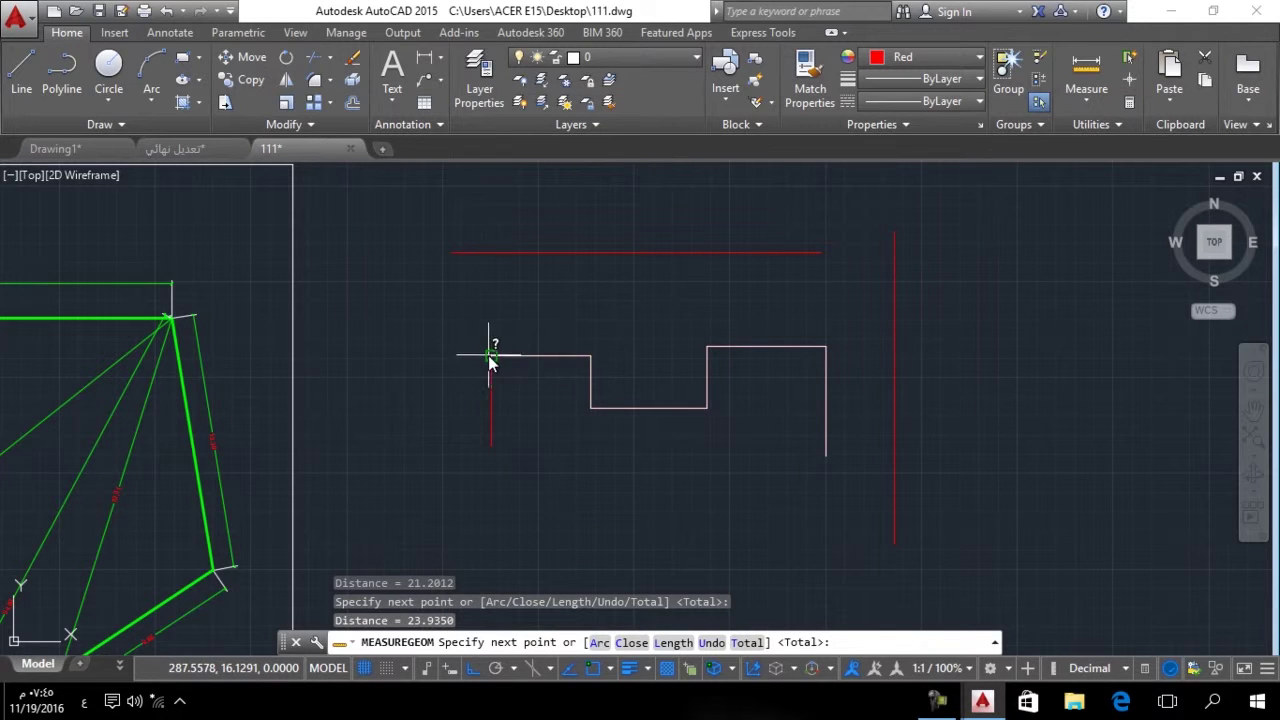
left_click(491, 446)
key("Return")
End the measurement and erase the horizontal line, the vertical line and the stepped outline beside the plan.
scroll(690, 450, "down", 5)
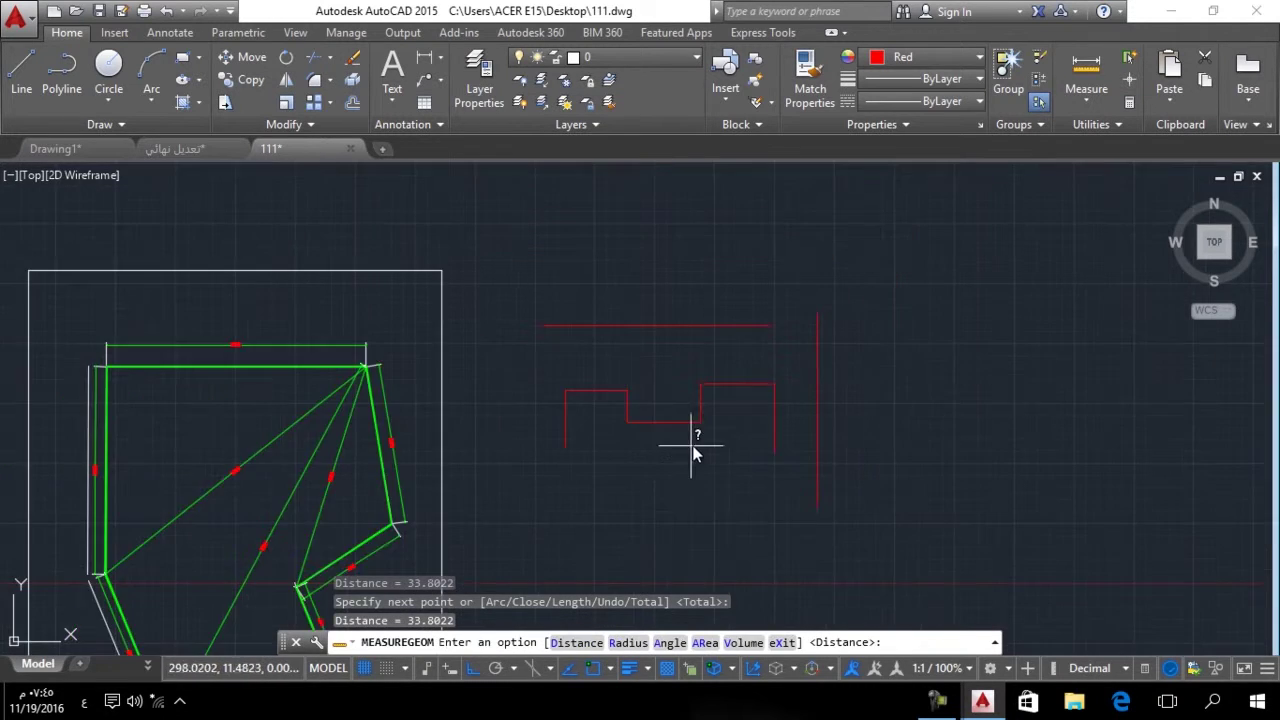
middle_click_drag(657, 451, 790, 325)
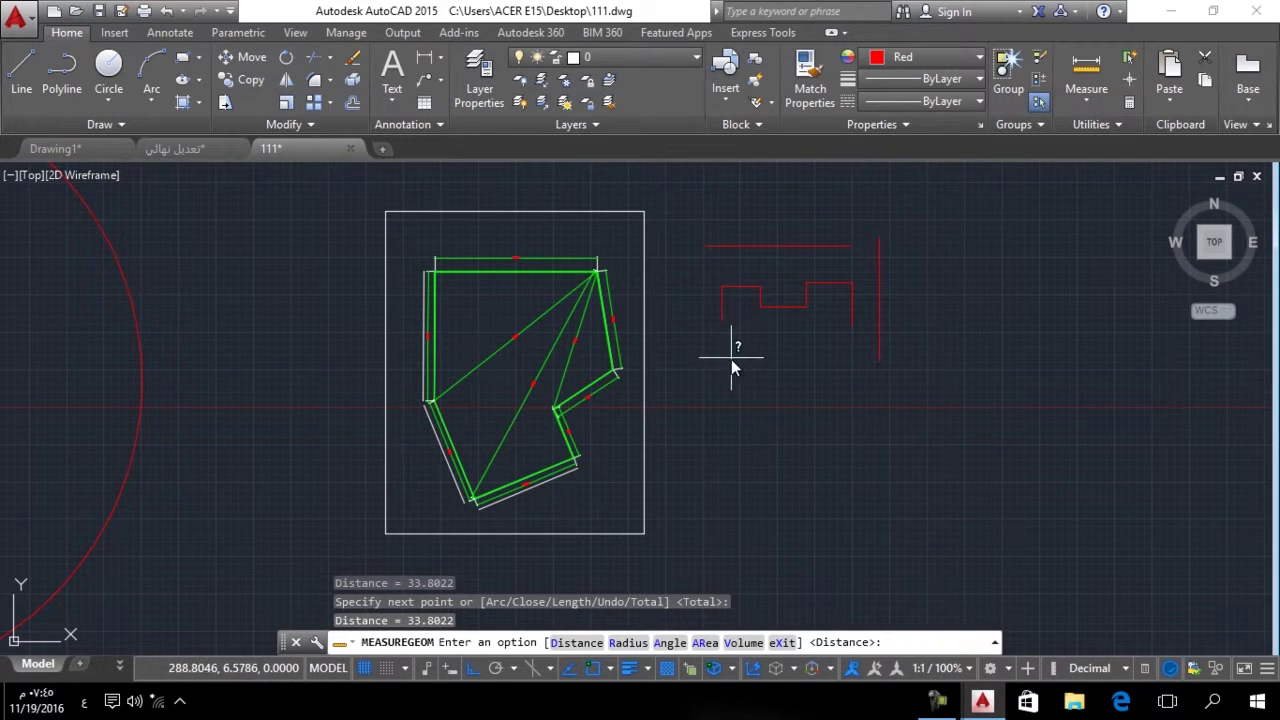
key("Escape")
left_click(942, 221)
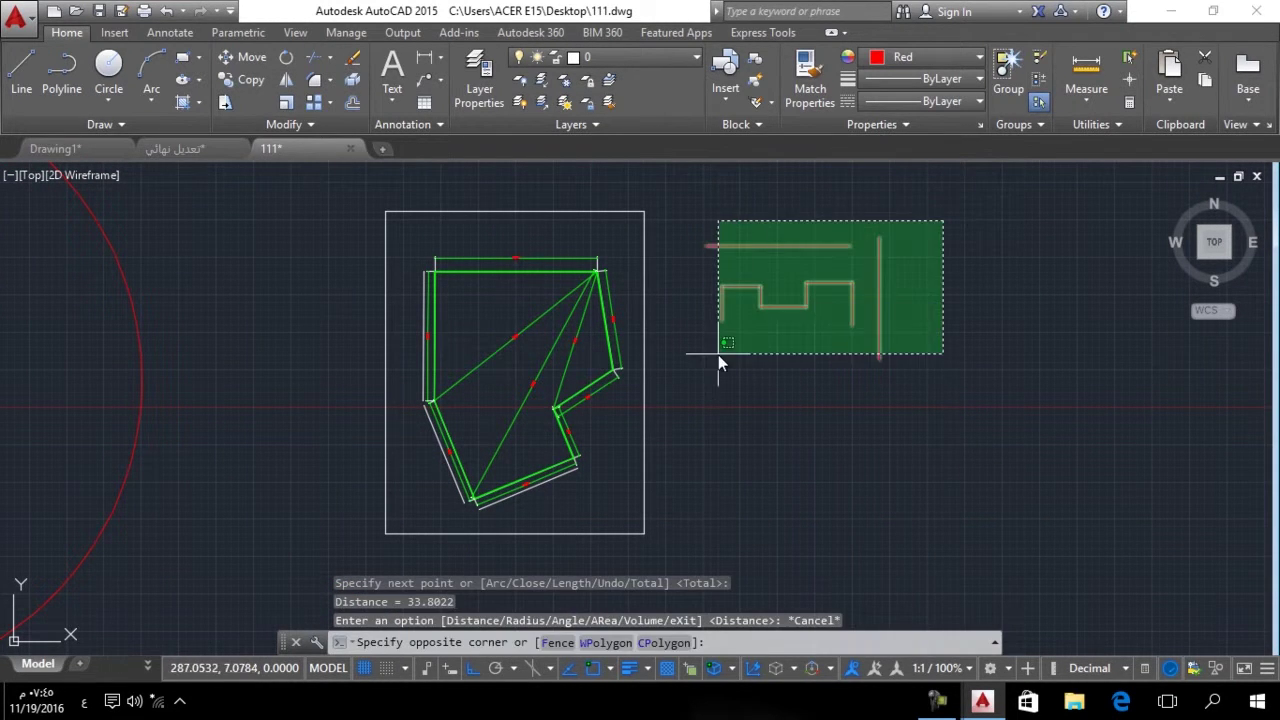
left_click(718, 356)
key("Delete")
Draw a rectangle from two opposite corners in the empty area to the right of the framed plan.
middle_click_drag(491, 397, 451, 486)
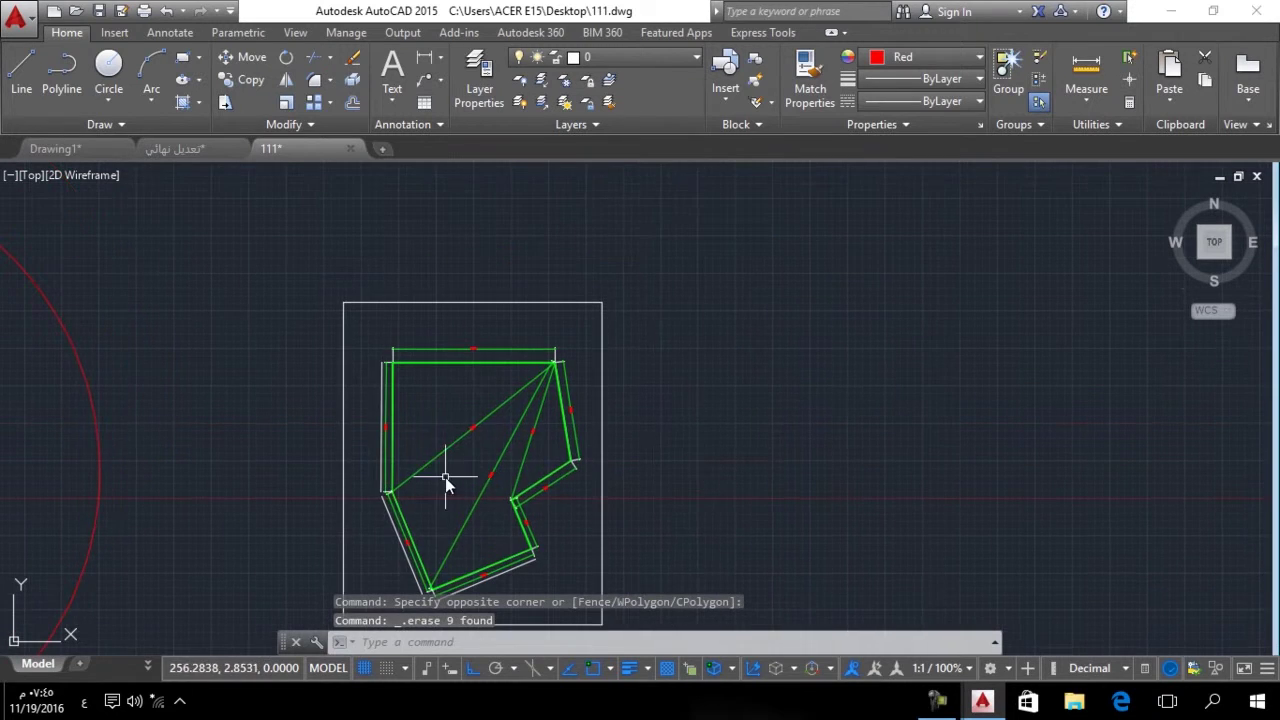
middle_click_drag(372, 388, 383, 350)
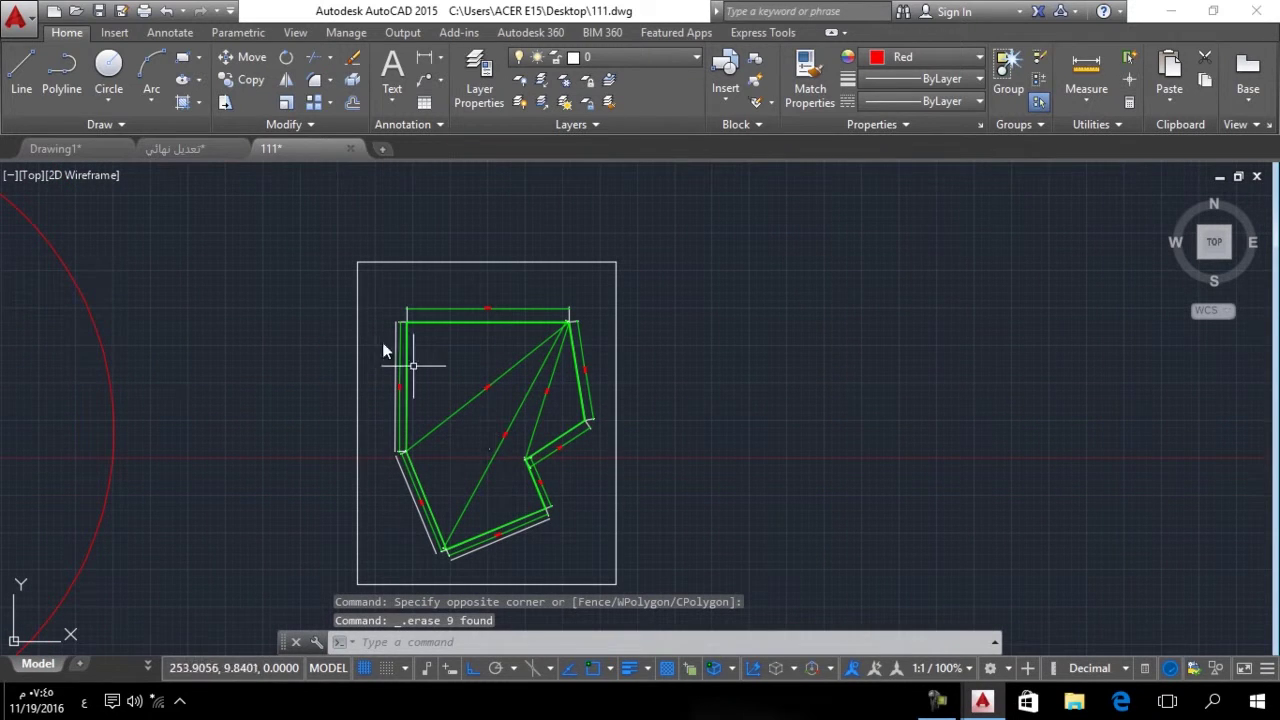
left_click(182, 57)
left_click(975, 300)
left_click(856, 398)
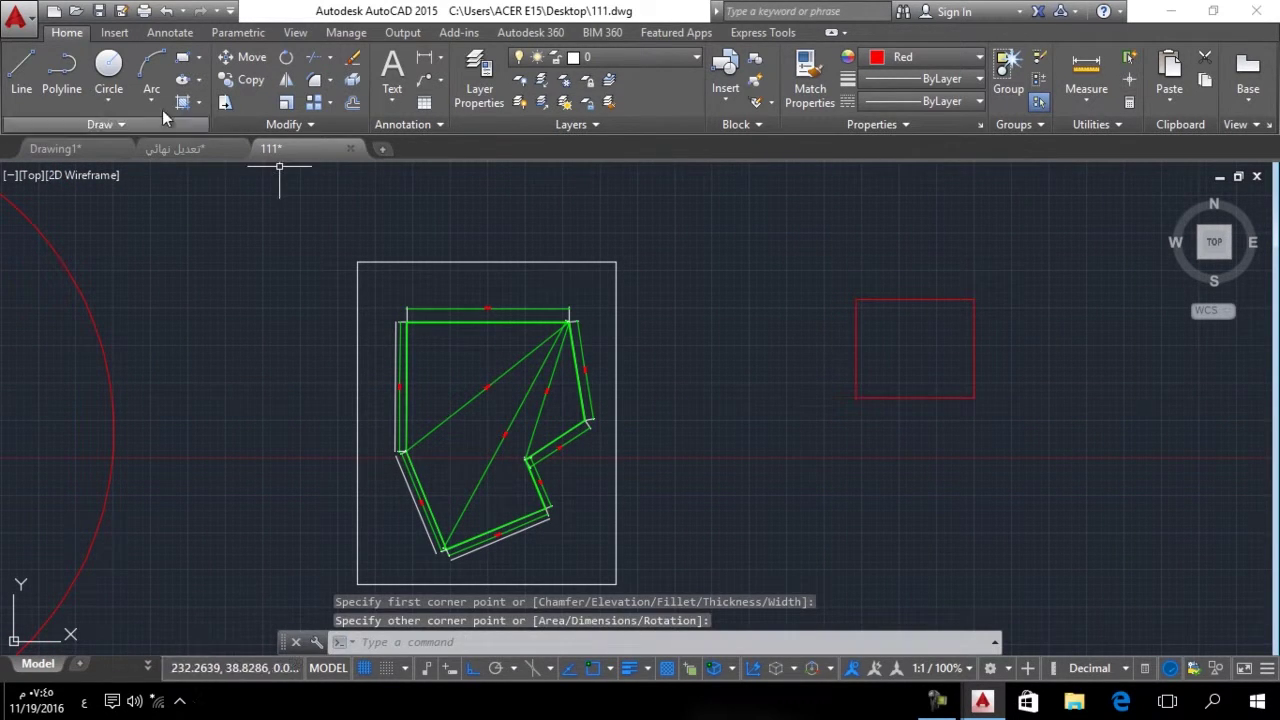
Draw a closed triangle of lines between the plan and the rectangle, with a horizontal upper side and Ortho off for the slanted sides.
left_click(21, 68)
left_click(688, 273)
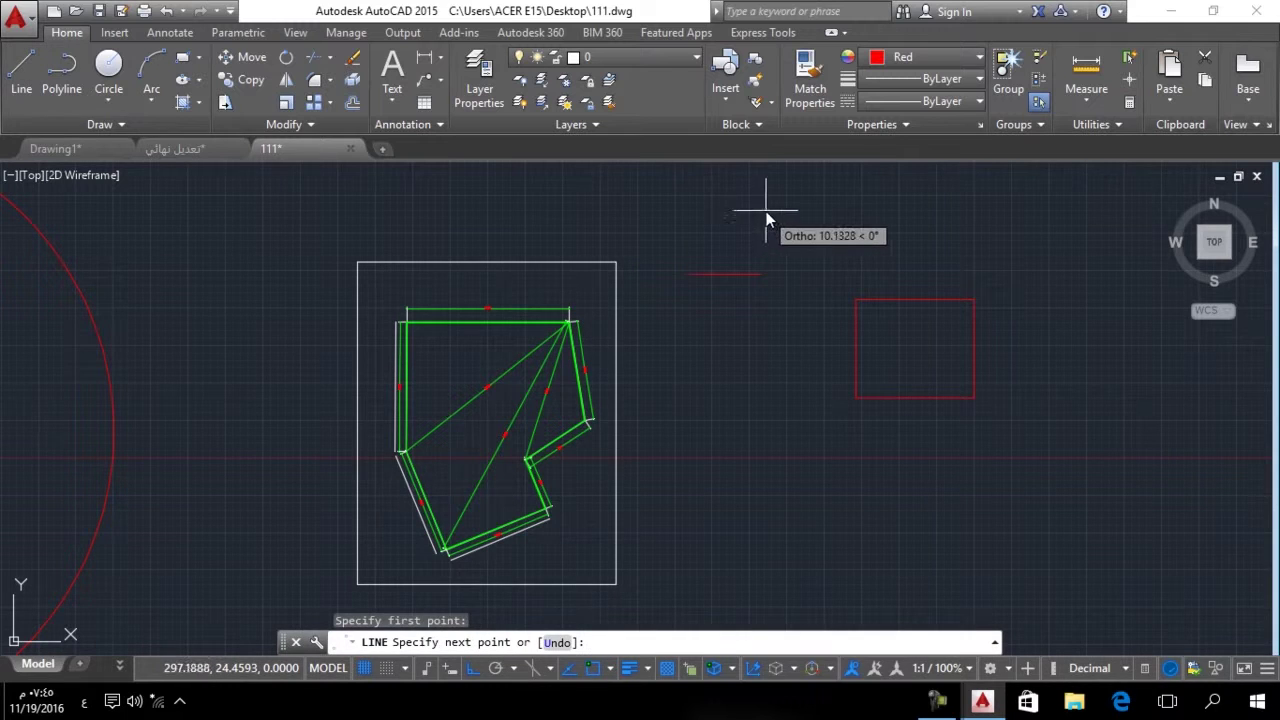
left_click(783, 273)
key("F8")
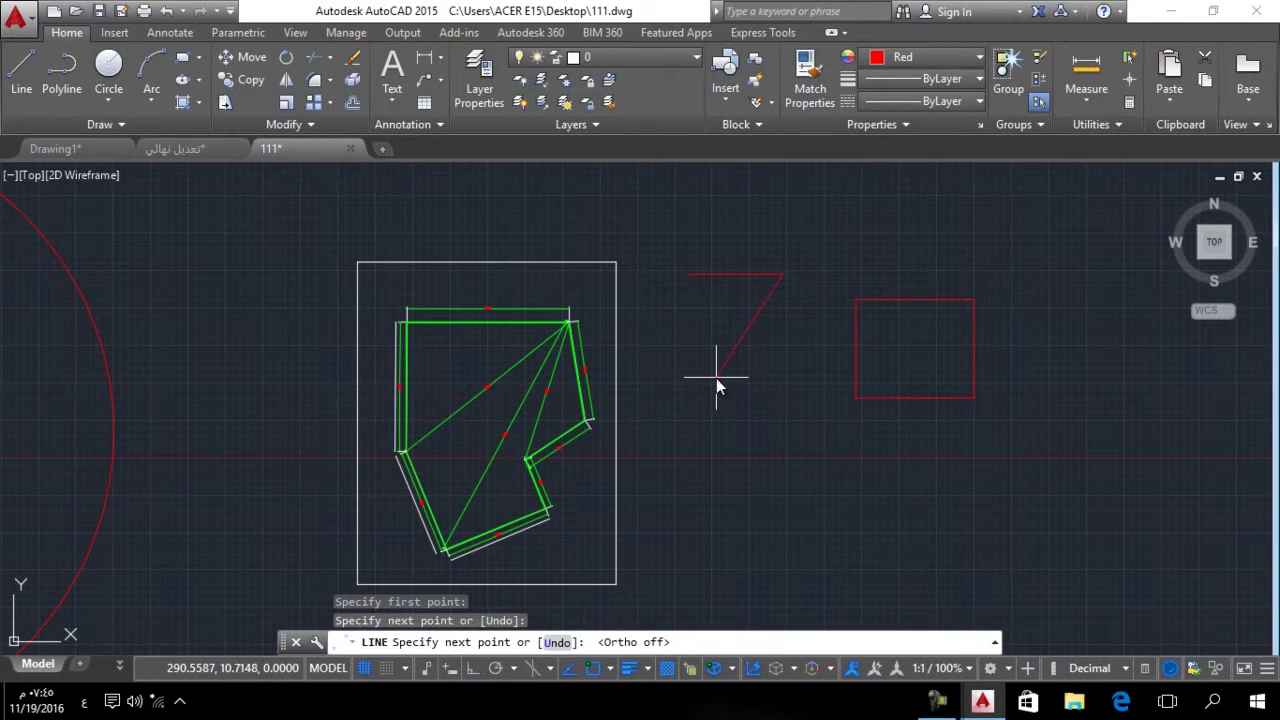
left_click(716, 377)
left_click(689, 273)
key("Return")
scroll(680, 285, "up", 5)
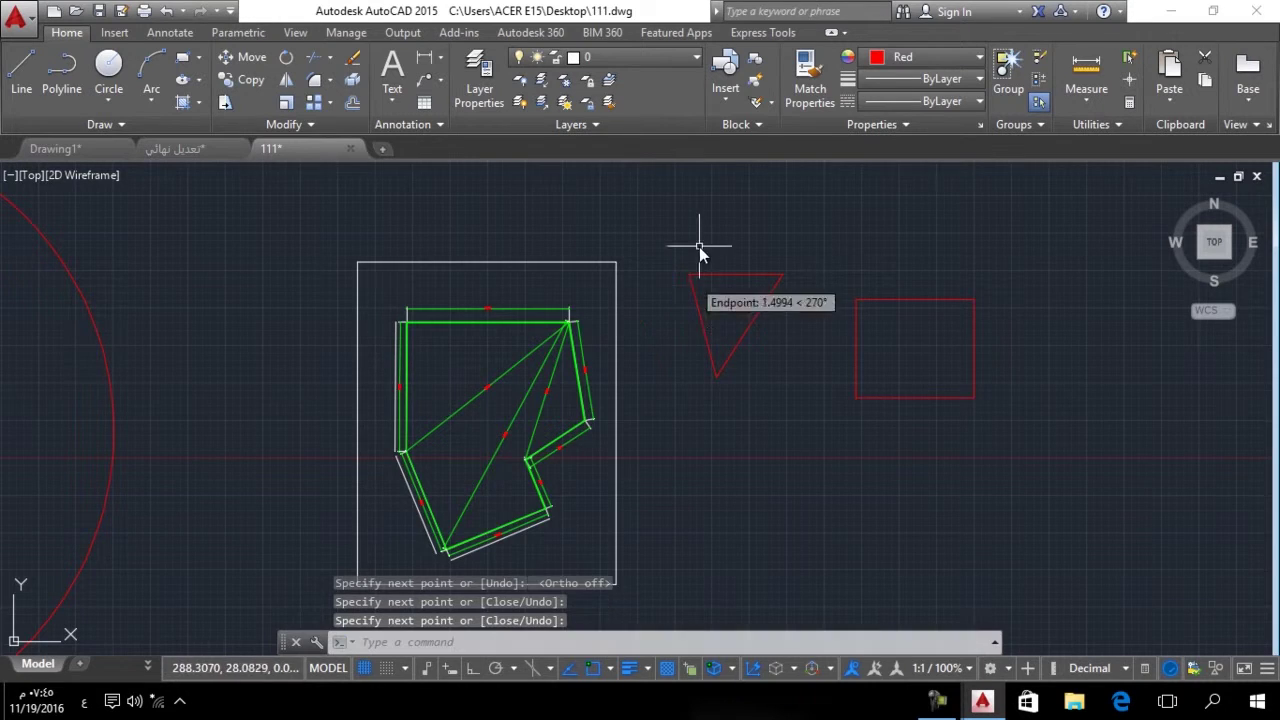
scroll(673, 320, "down", 3)
mouse_move(673, 320)
middle_mouse_down()
mouse_move(660, 349)
mouse_move(714, 354)
middle_mouse_up()
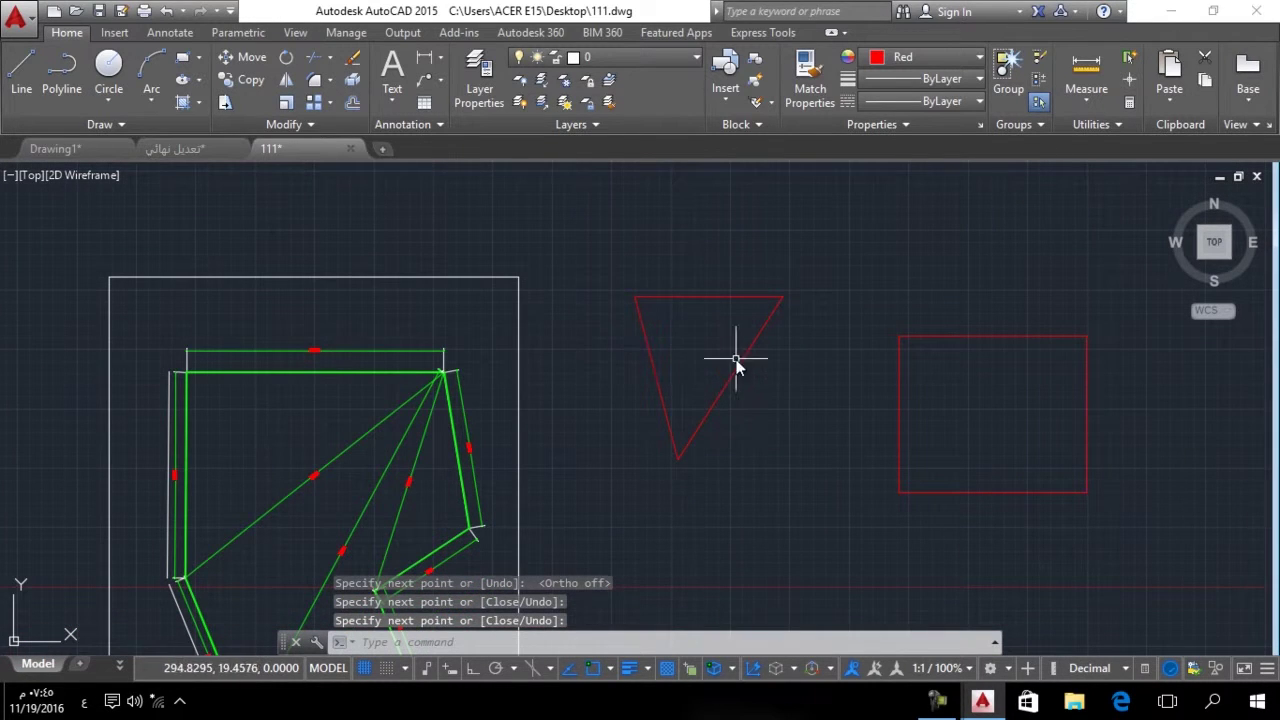
left_click(1086, 96)
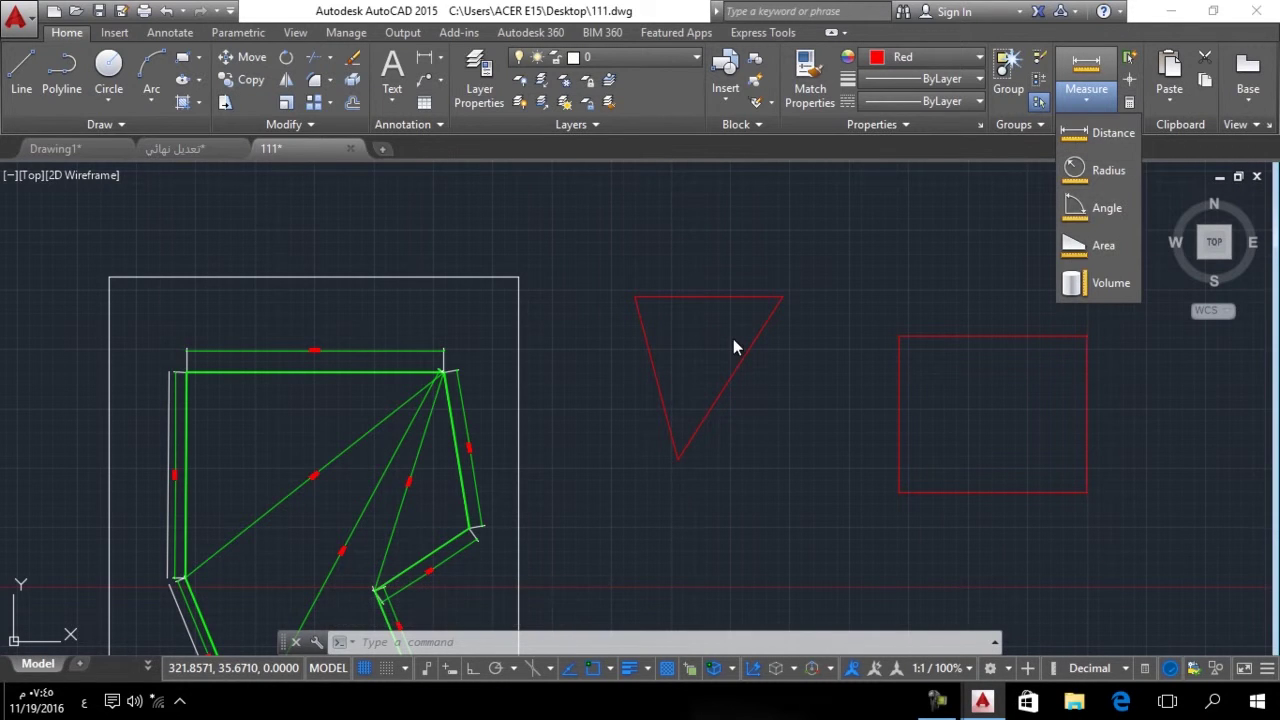
scroll(776, 348, "down", 2)
middle_click_drag(701, 340, 664, 441)
left_click(1088, 106)
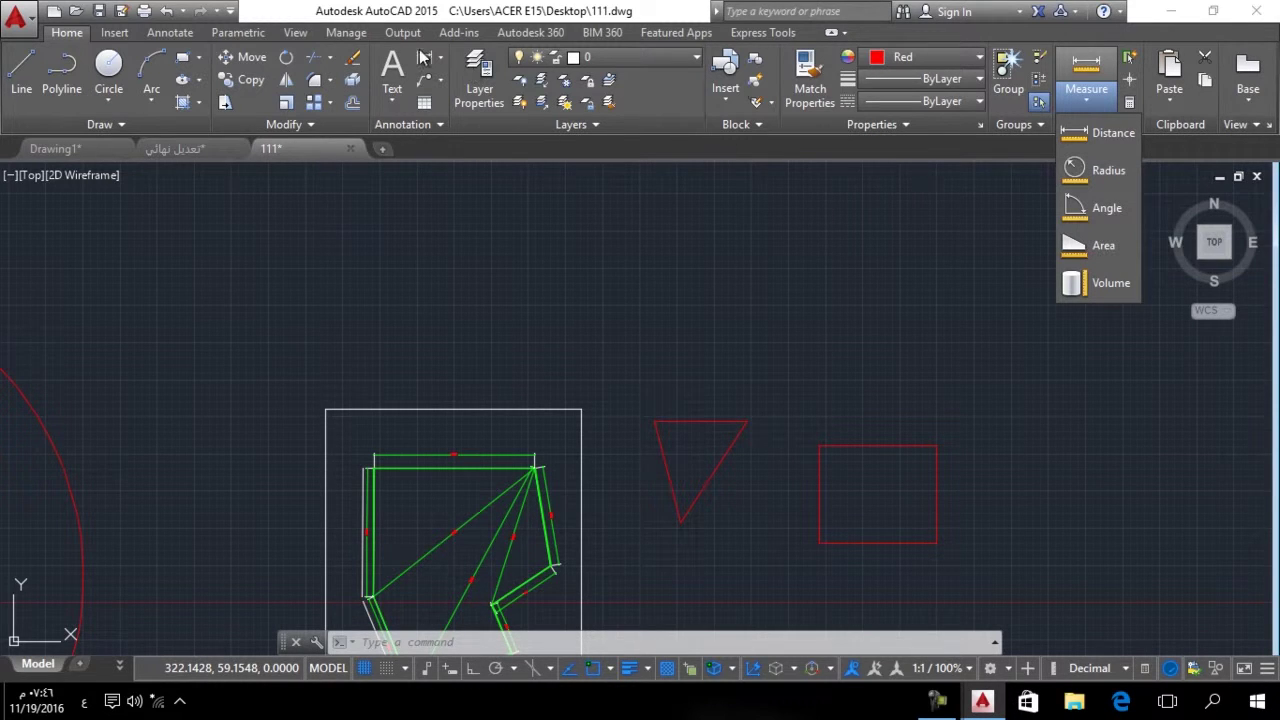
left_click(441, 58)
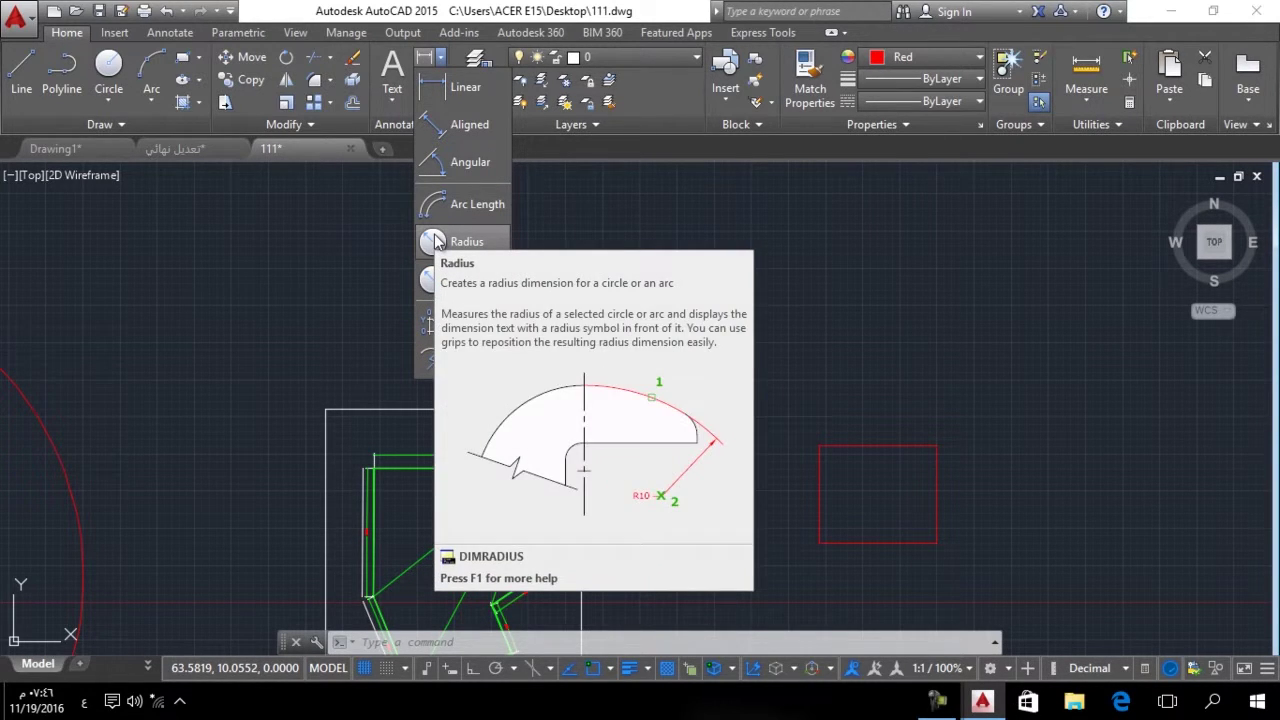
left_click(1085, 97)
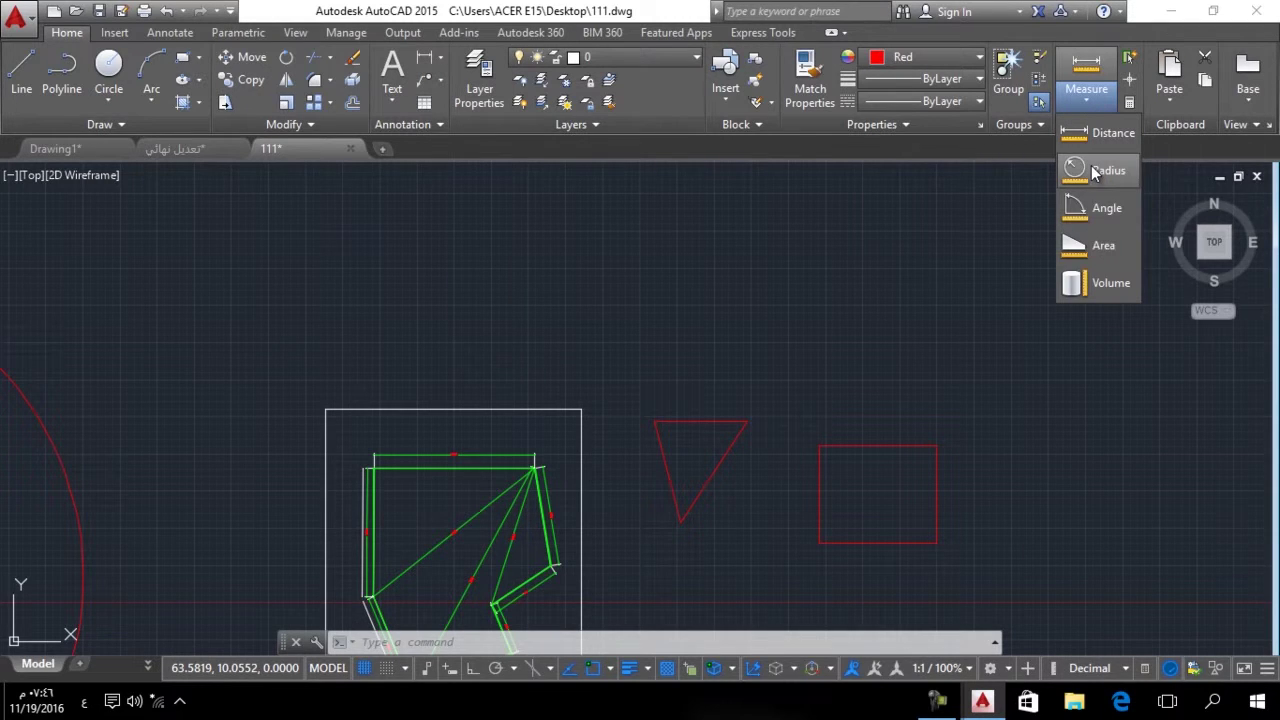
Draw a circle with a radius of about 4.8 units above the triangle and the rectangle.
left_click(109, 62)
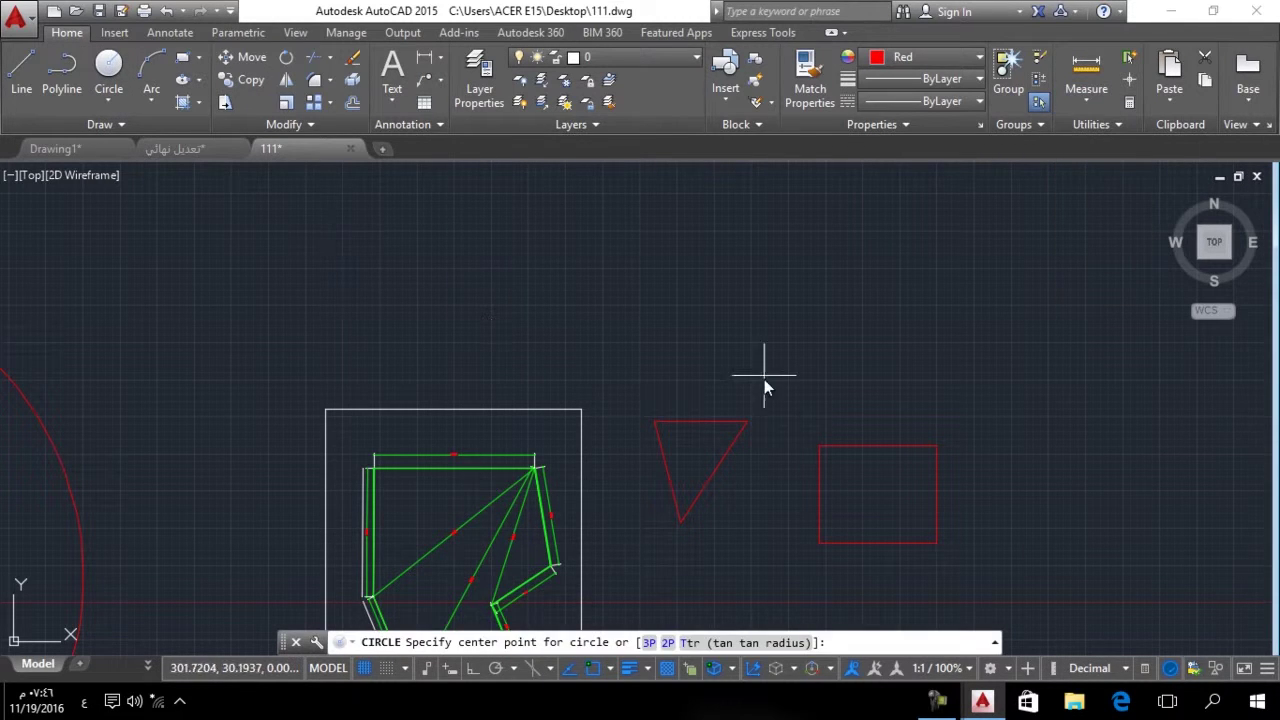
left_click(796, 290)
left_click(776, 317)
Draw a three-point arc with a radius of about 14.2 units above the framed plan.
left_click(151, 68)
left_click(505, 335)
left_click(528, 292)
left_click(595, 255)
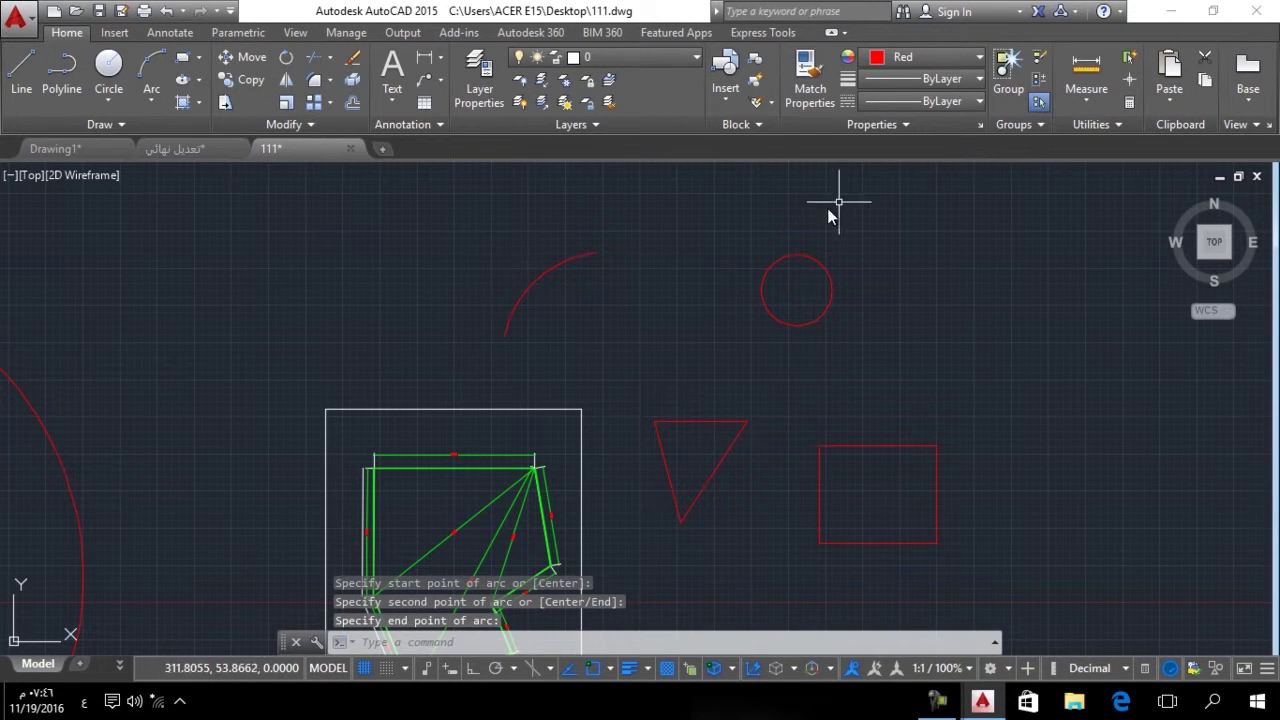
Measure the radius of the circle above the triangle and the rectangle.
left_click(1090, 96)
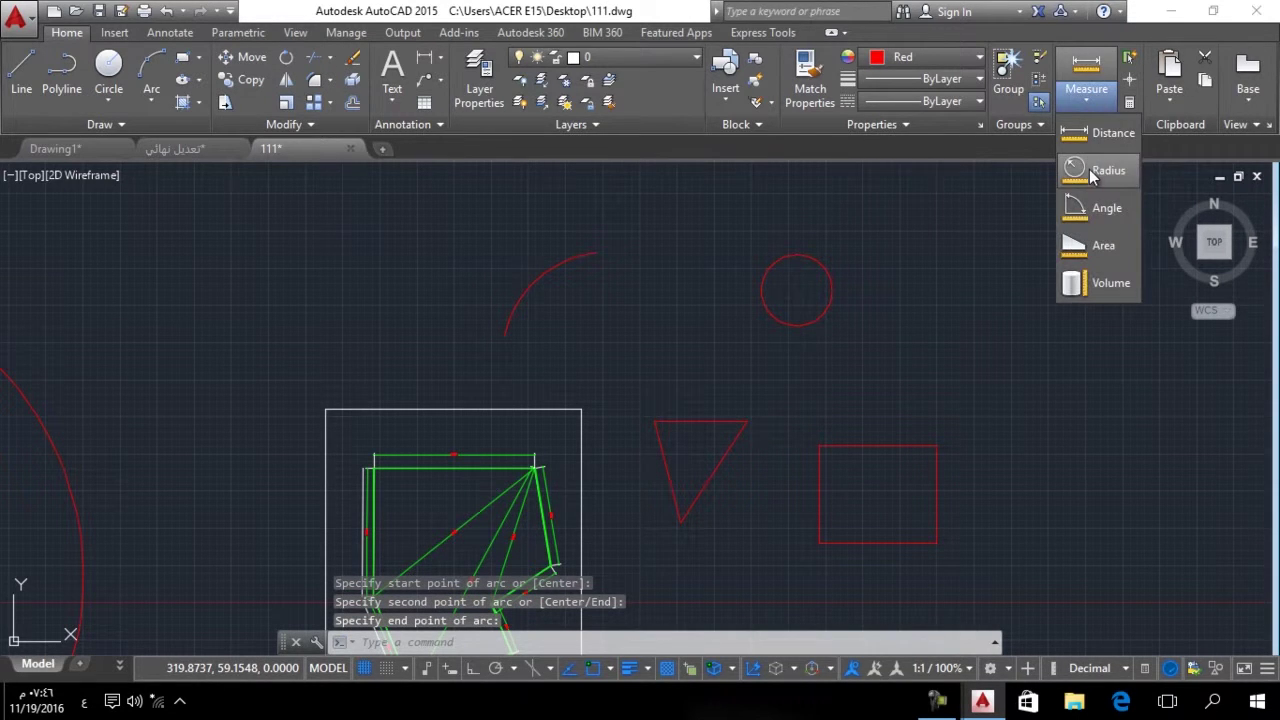
left_click(1095, 172)
left_click(819, 260)
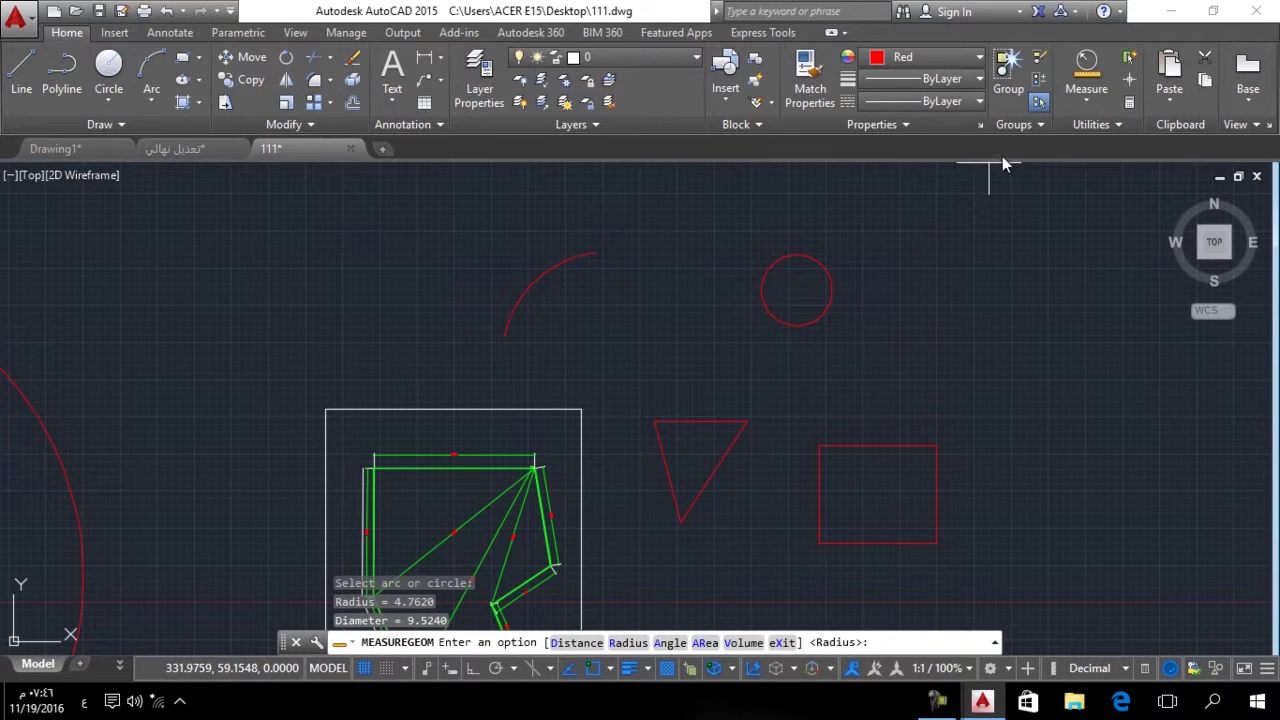
Measure the radius of the arc above the framed plan.
left_click(1087, 98)
left_click(1105, 170)
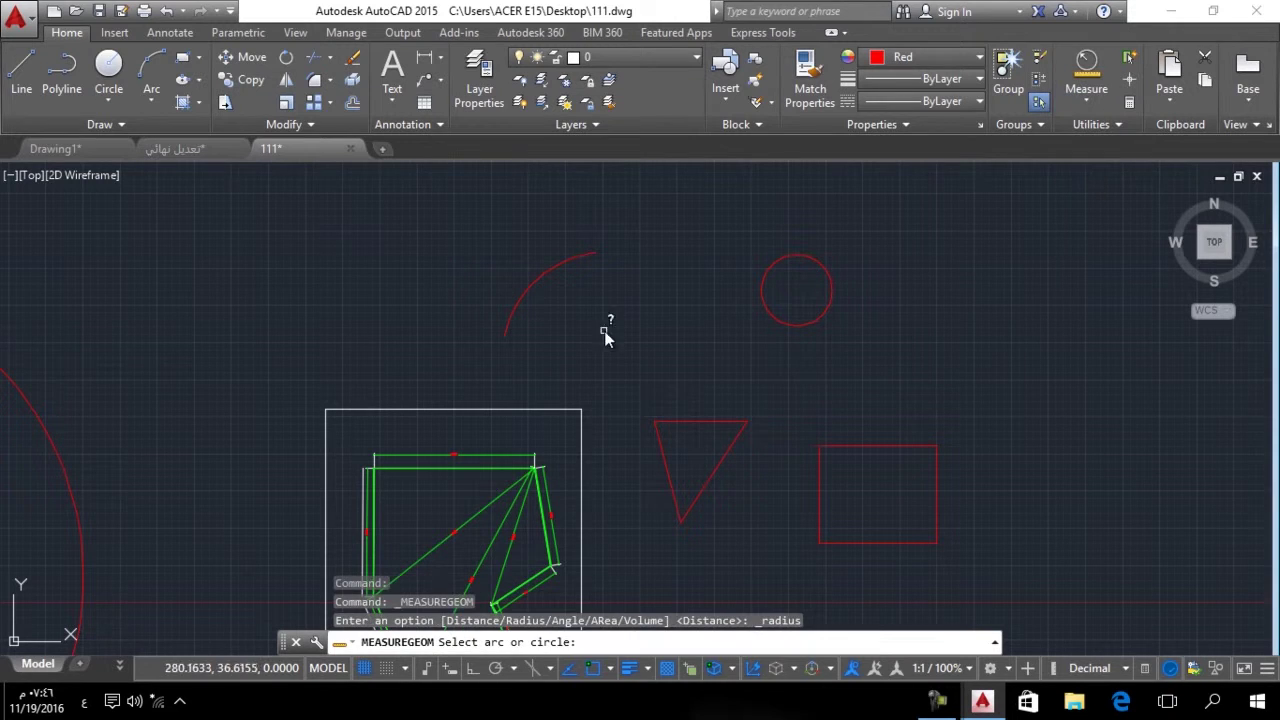
left_click(540, 278)
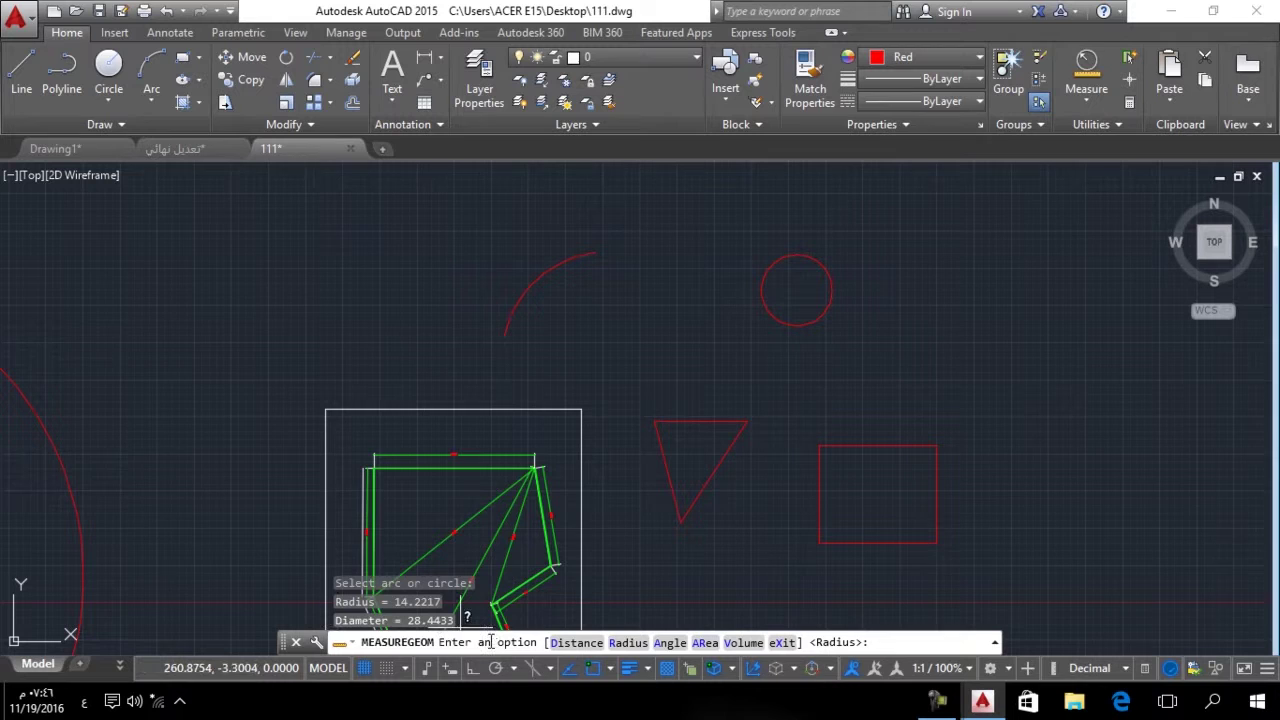
Expand the command history and review the recorded distance and radius measurements, including the cumulative Multiple points entries.
key("F2")
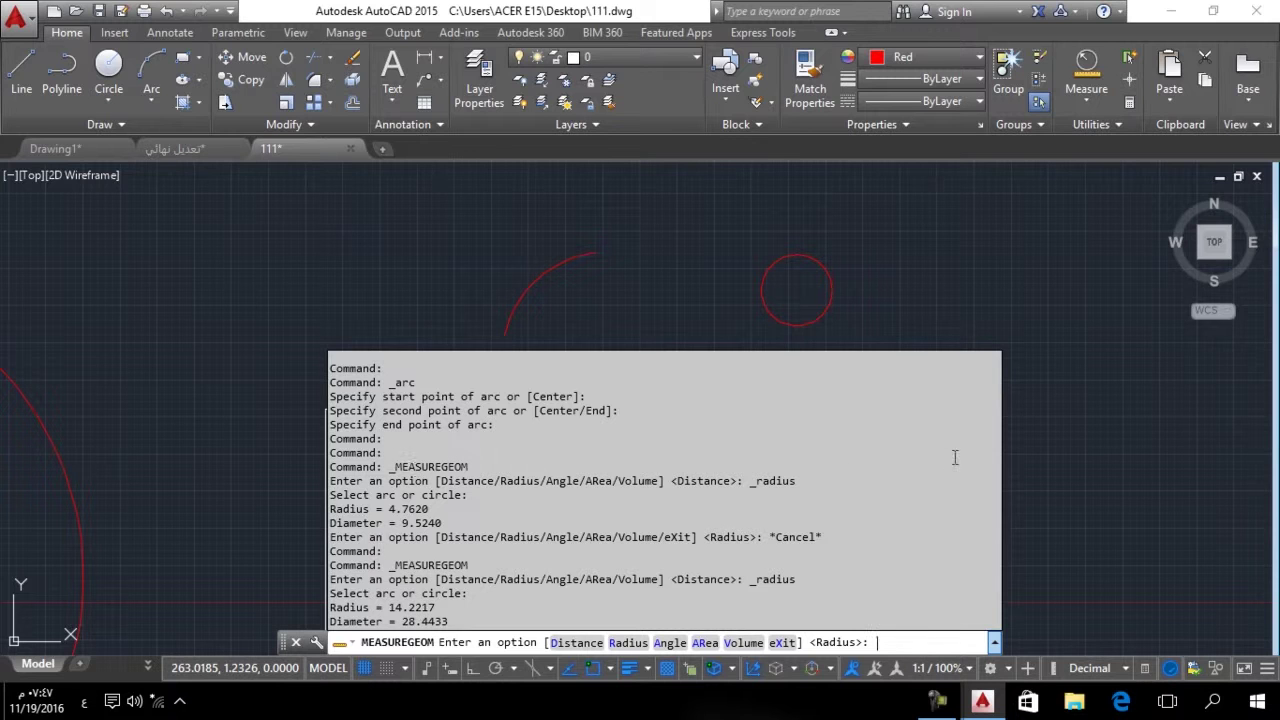
scroll(829, 423, "up", 6)
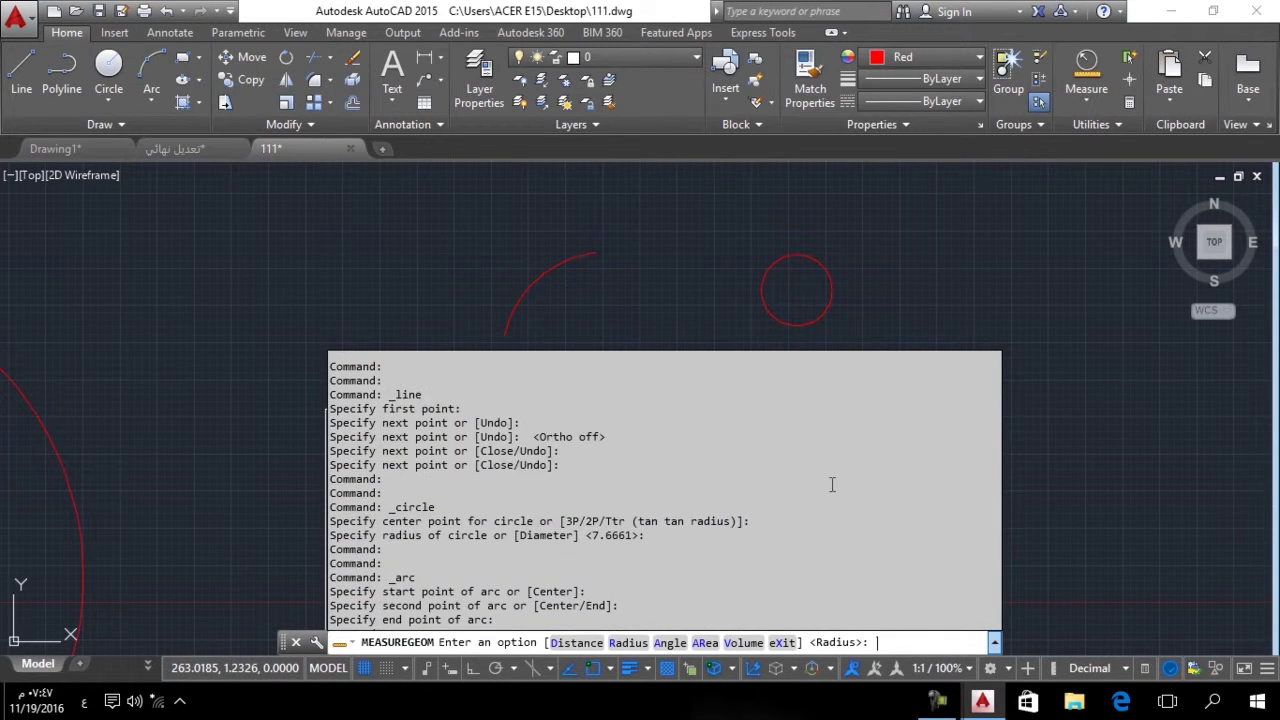
scroll(768, 467, "up", 12)
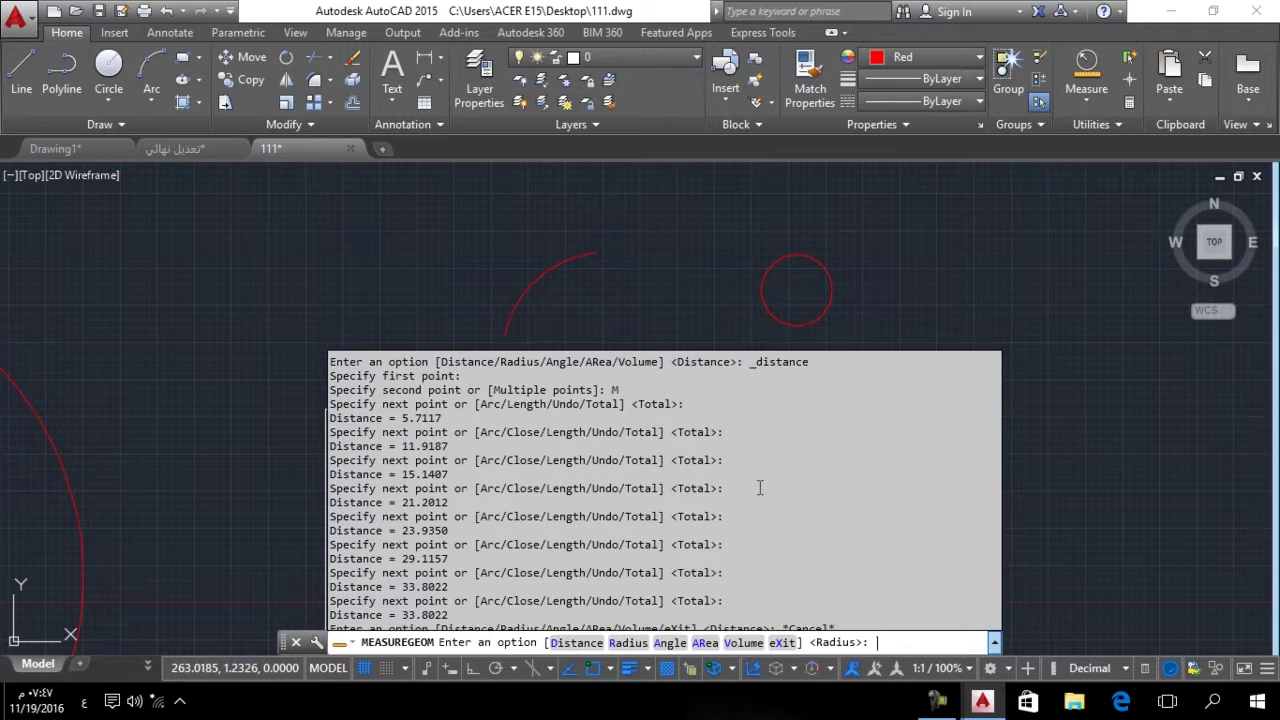
scroll(750, 497, "up", 12)
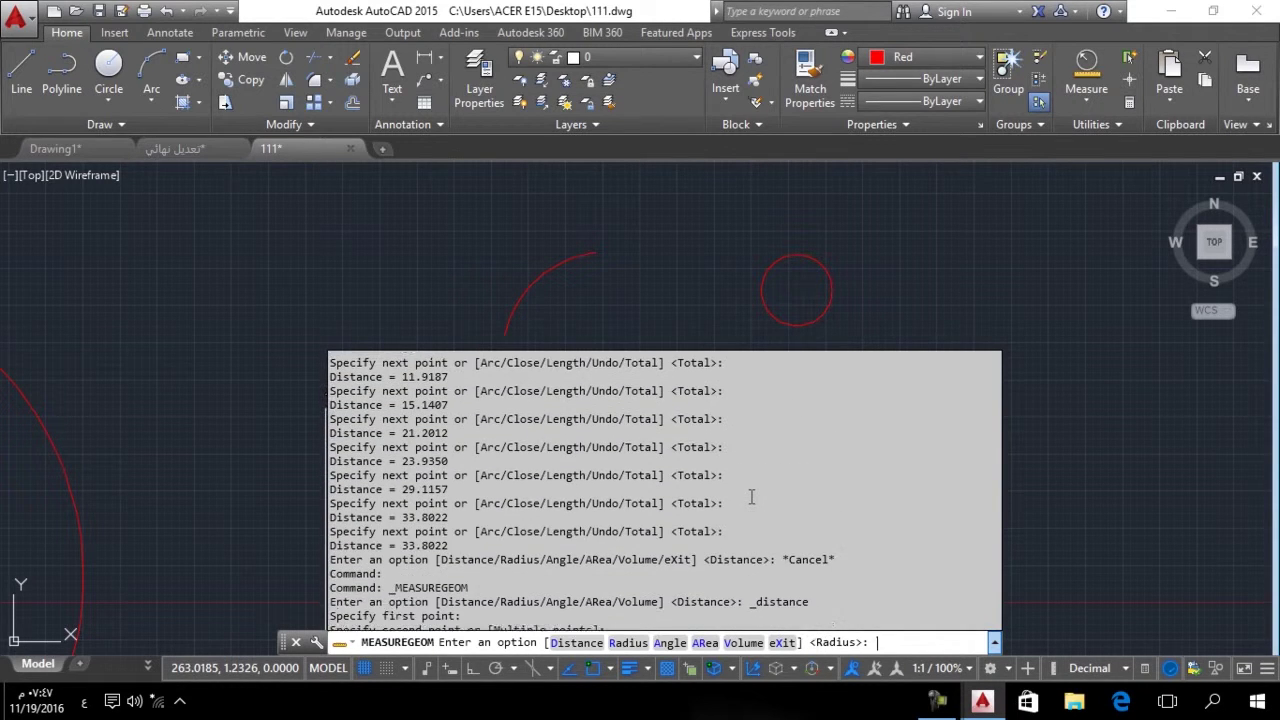
scroll(748, 497, "down", 6)
scroll(770, 496, "up", 8)
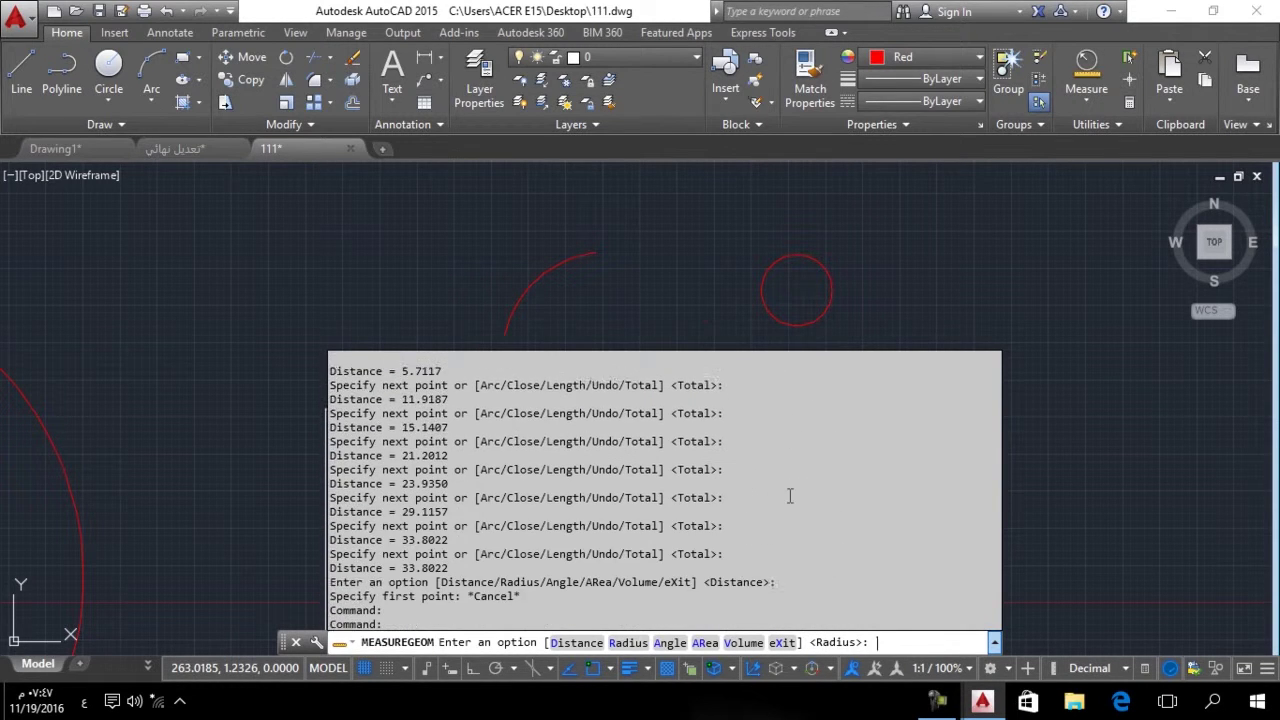
scroll(791, 496, "up", 1)
scroll(780, 490, "down", 4)
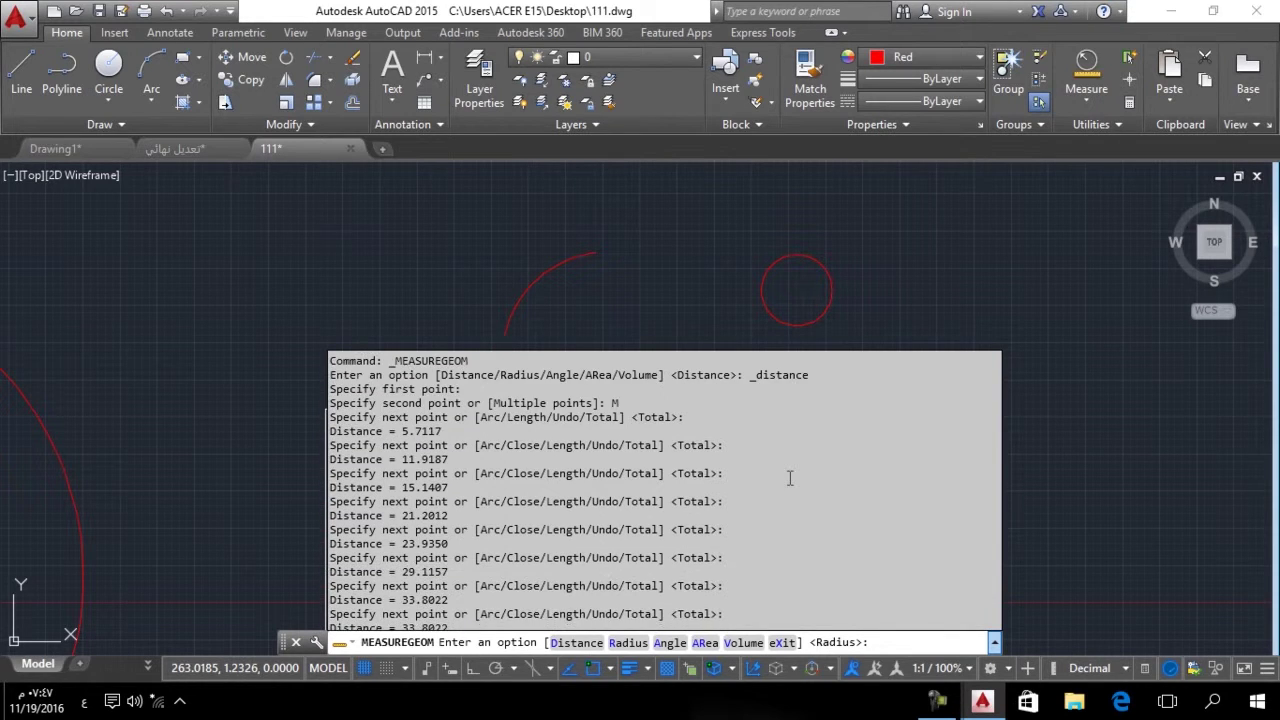
scroll(768, 483, "down", 9)
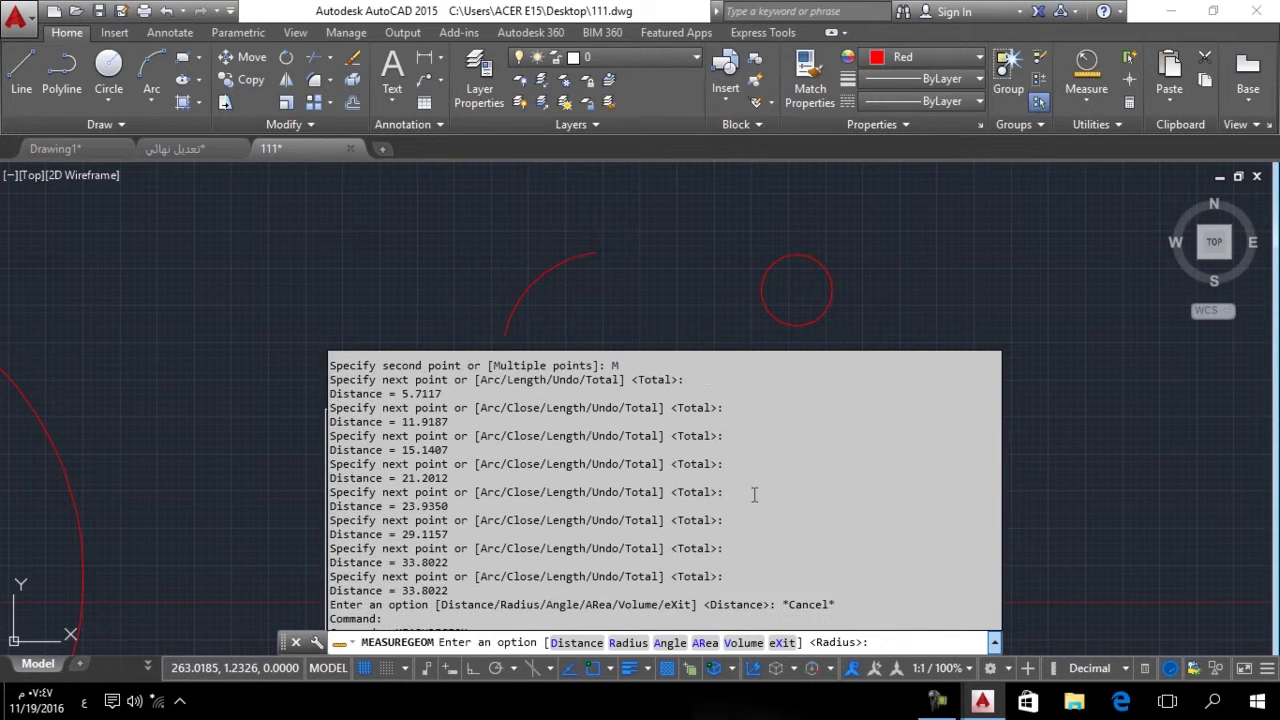
scroll(745, 491, "down", 9)
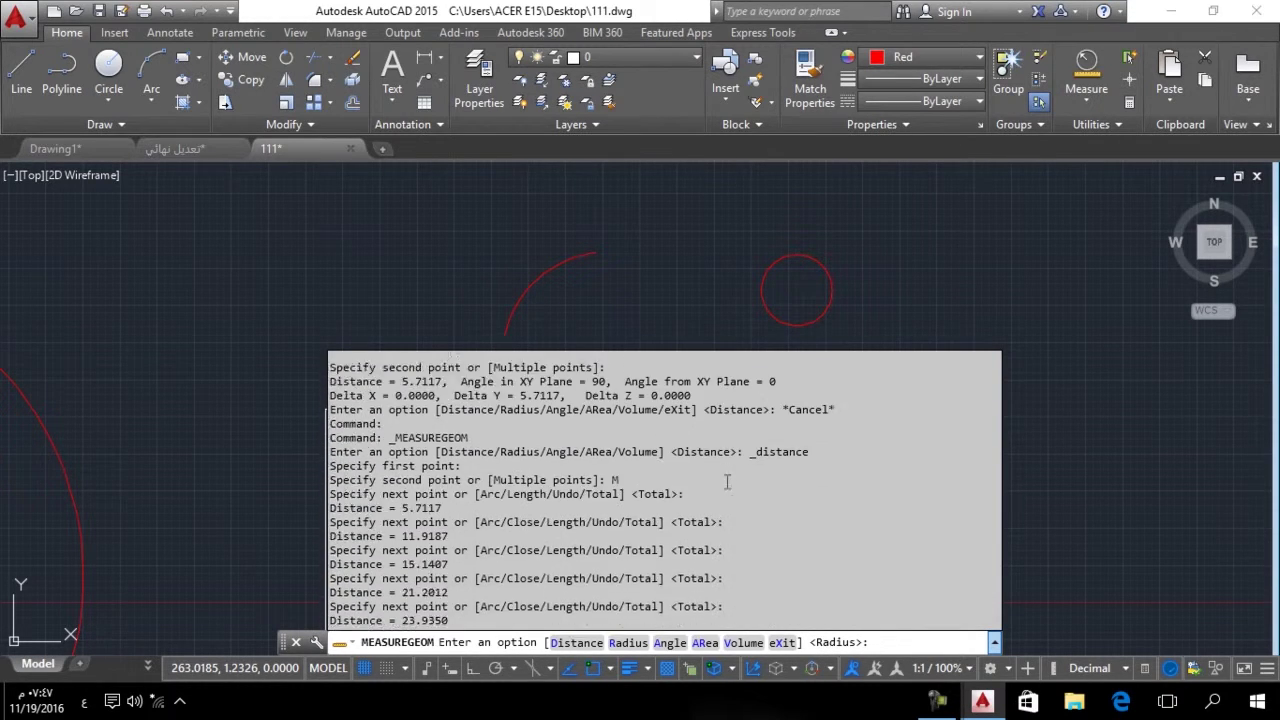
scroll(703, 462, "down", 5)
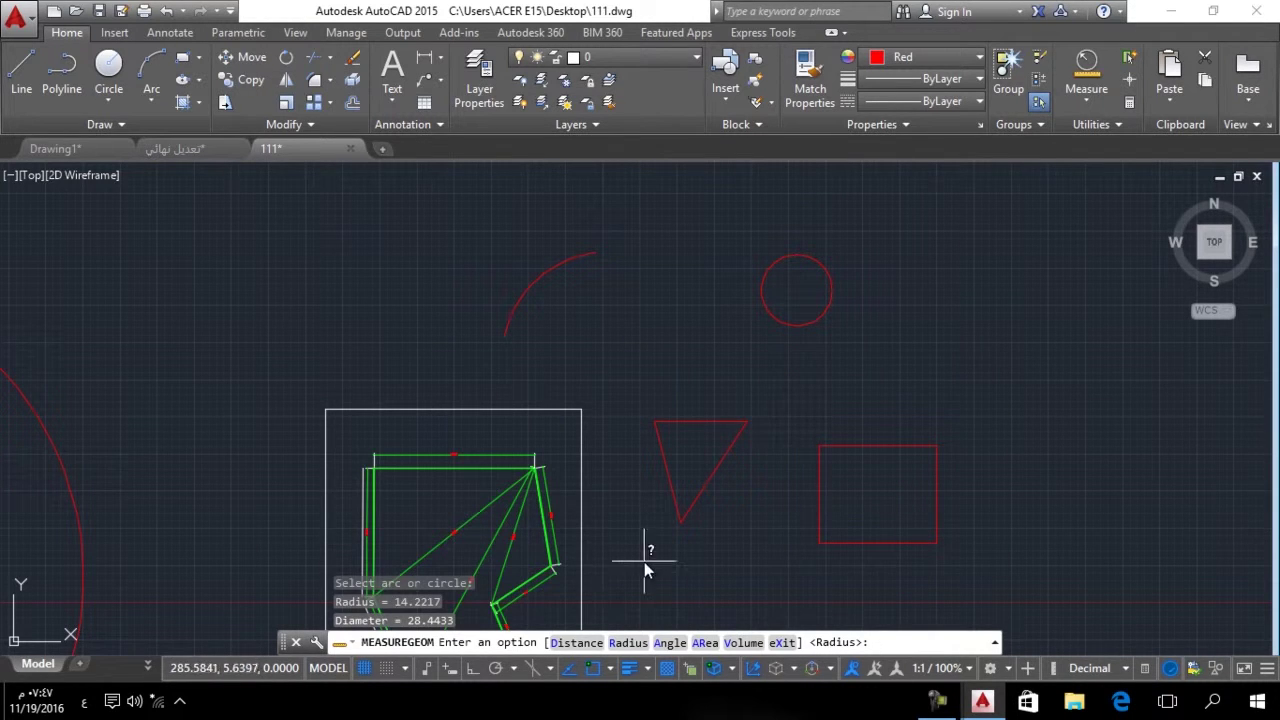
left_click(1087, 96)
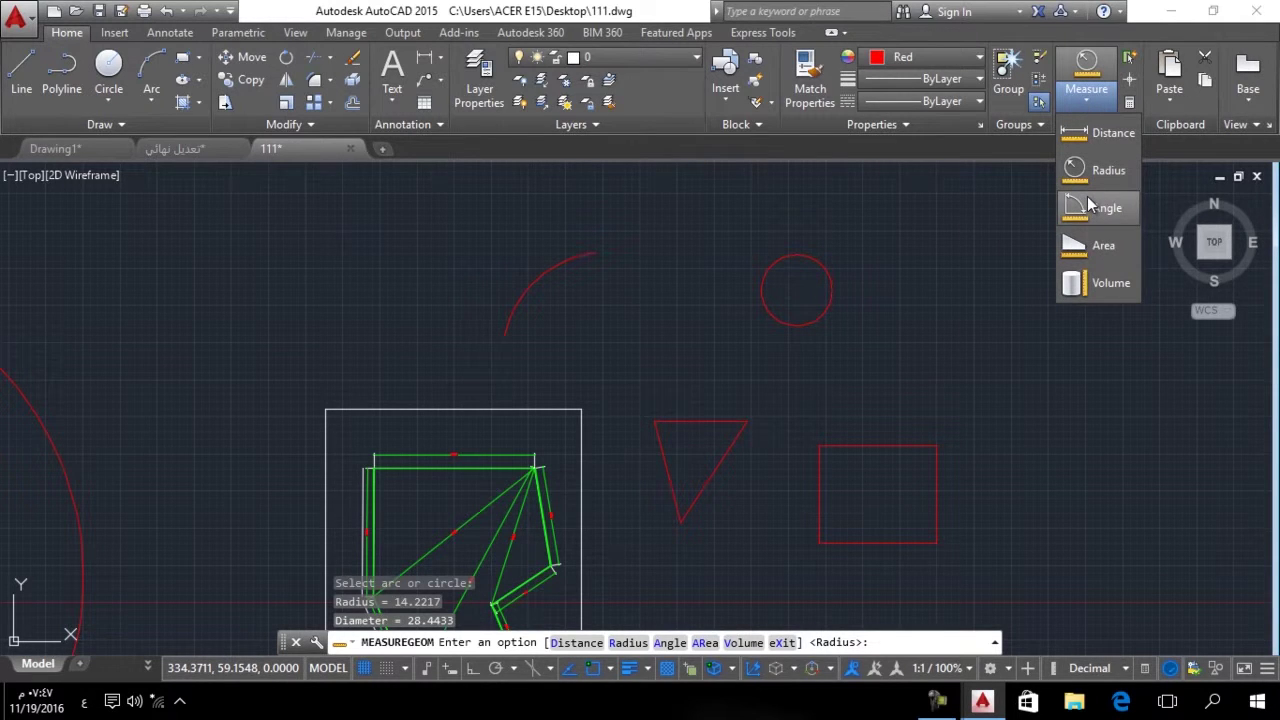
left_click(441, 62)
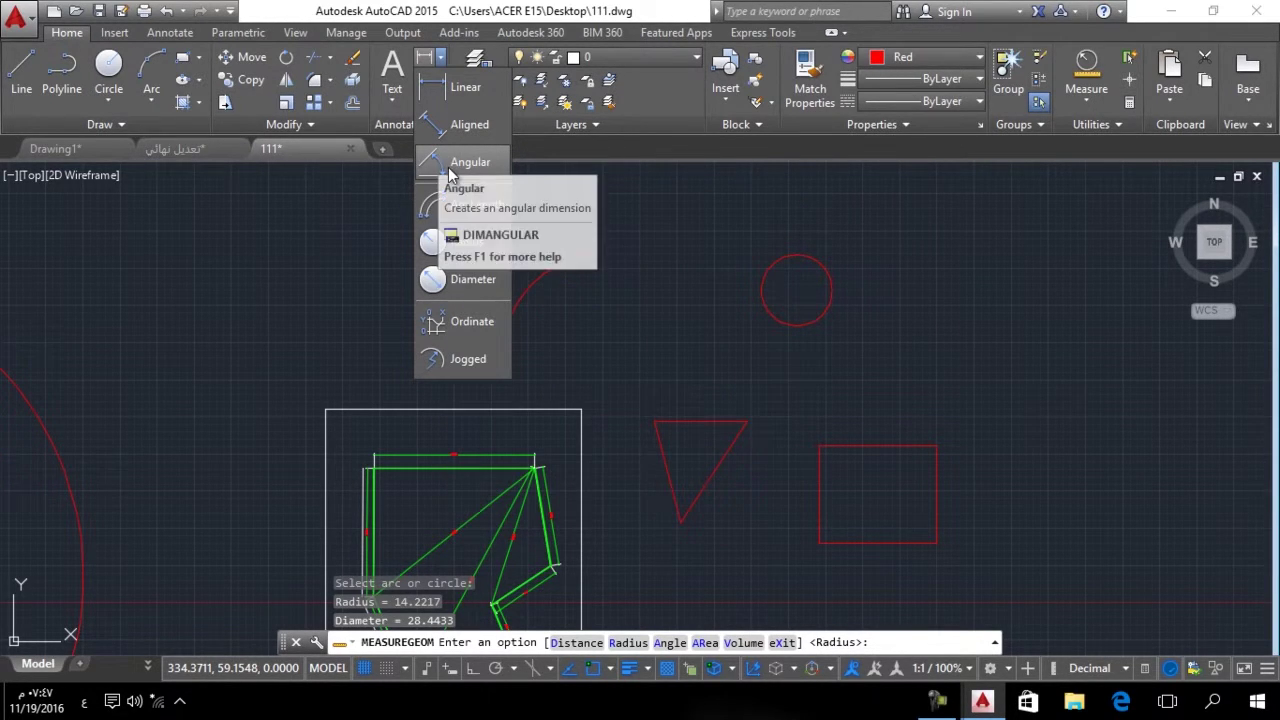
left_click(1087, 104)
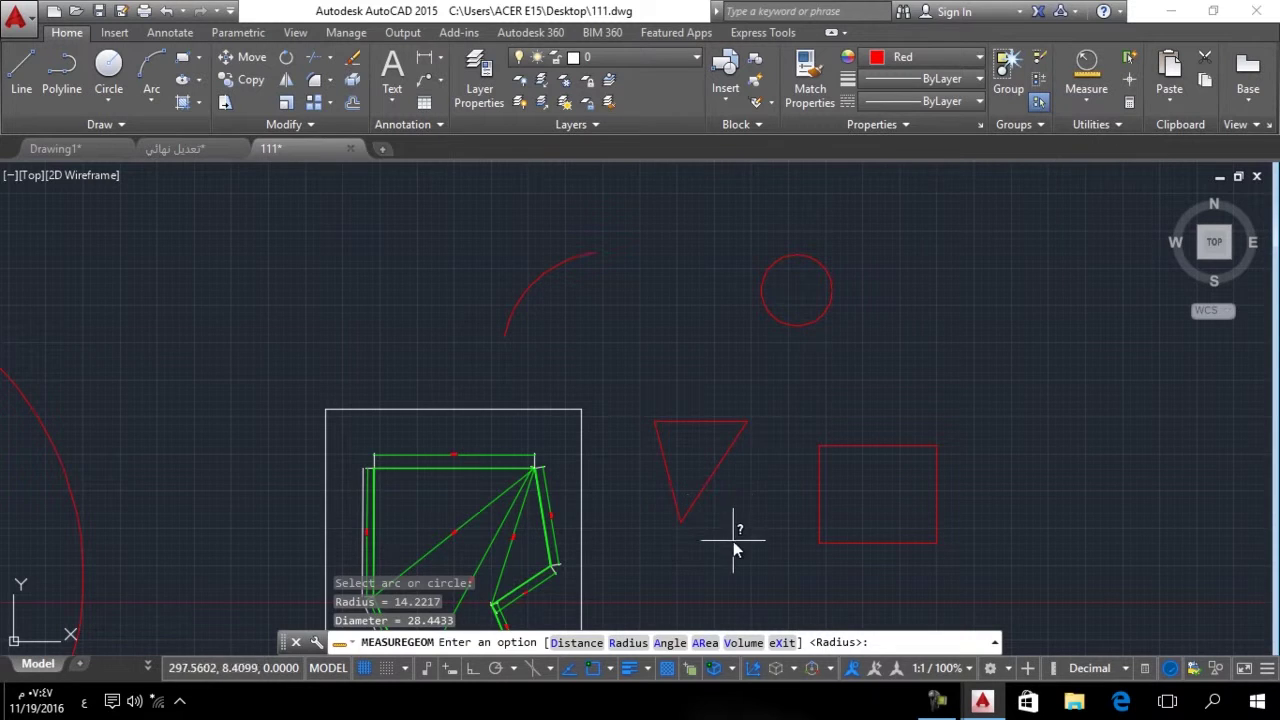
Measure the angle between the rectangle's bottom and left sides.
middle_click_drag(733, 541, 663, 449)
scroll(800, 471, "up", 2)
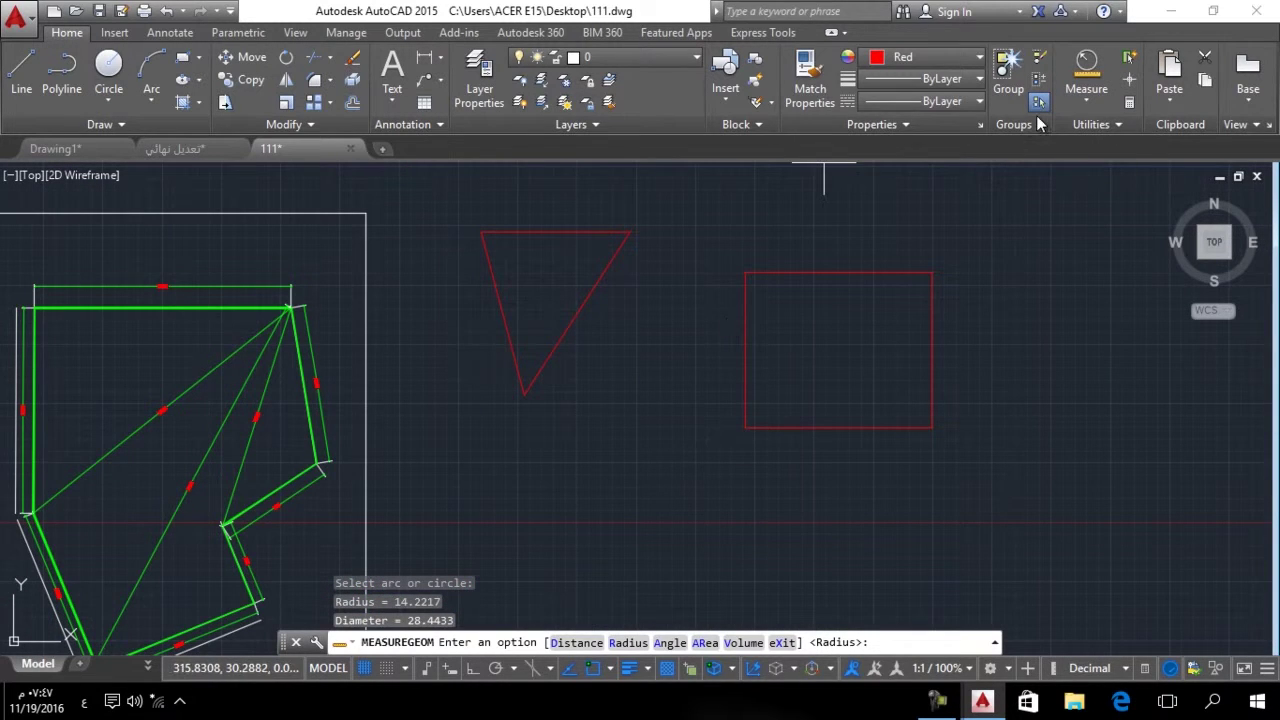
left_click(1087, 102)
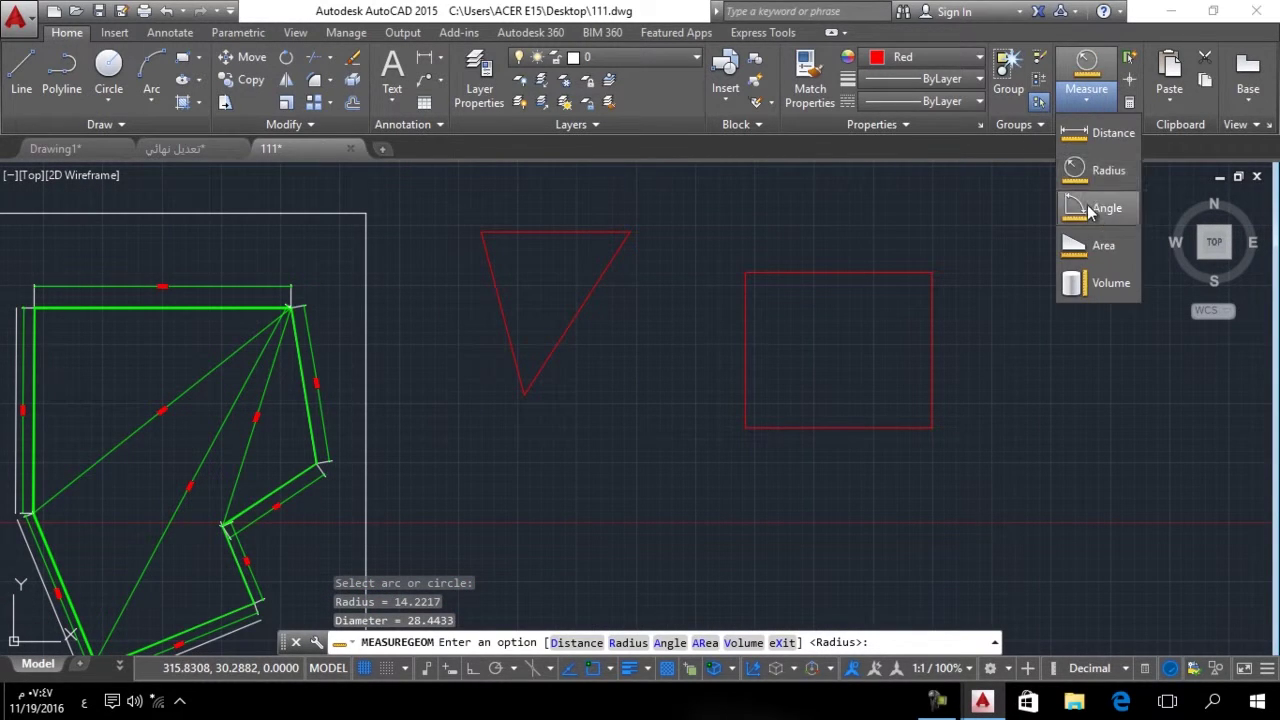
left_click(1104, 208)
left_click(821, 427)
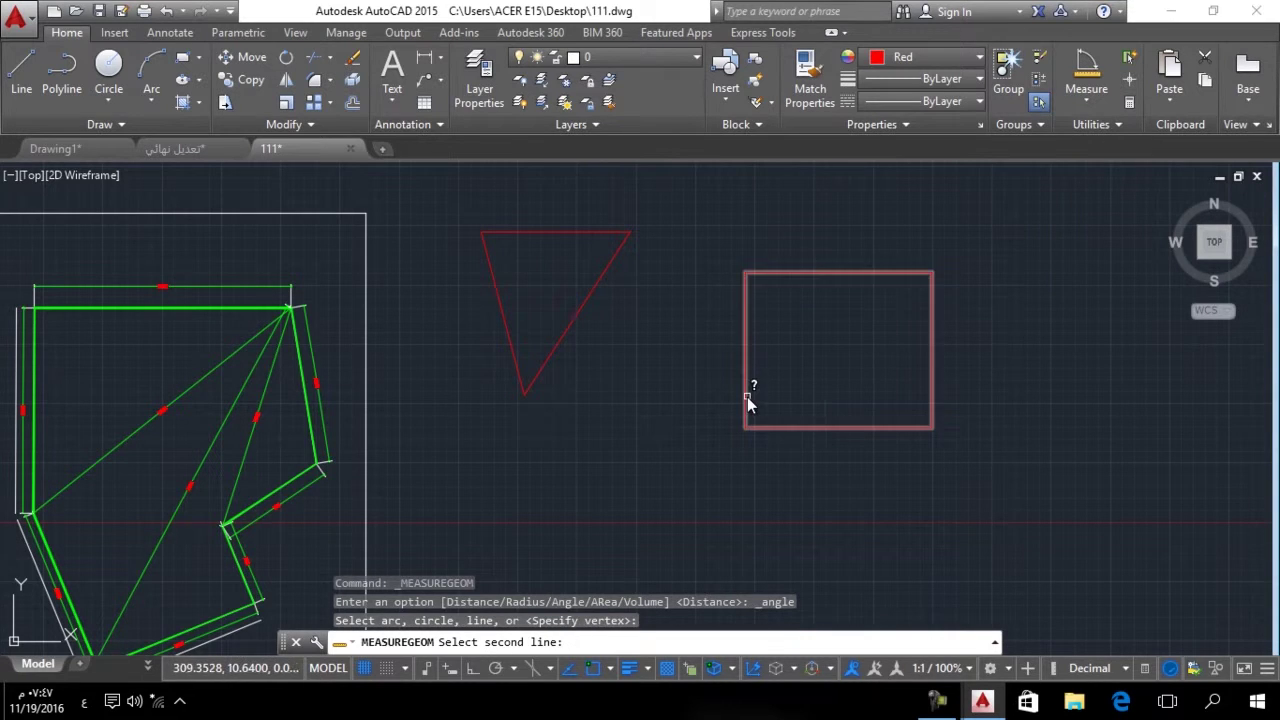
left_click(747, 394)
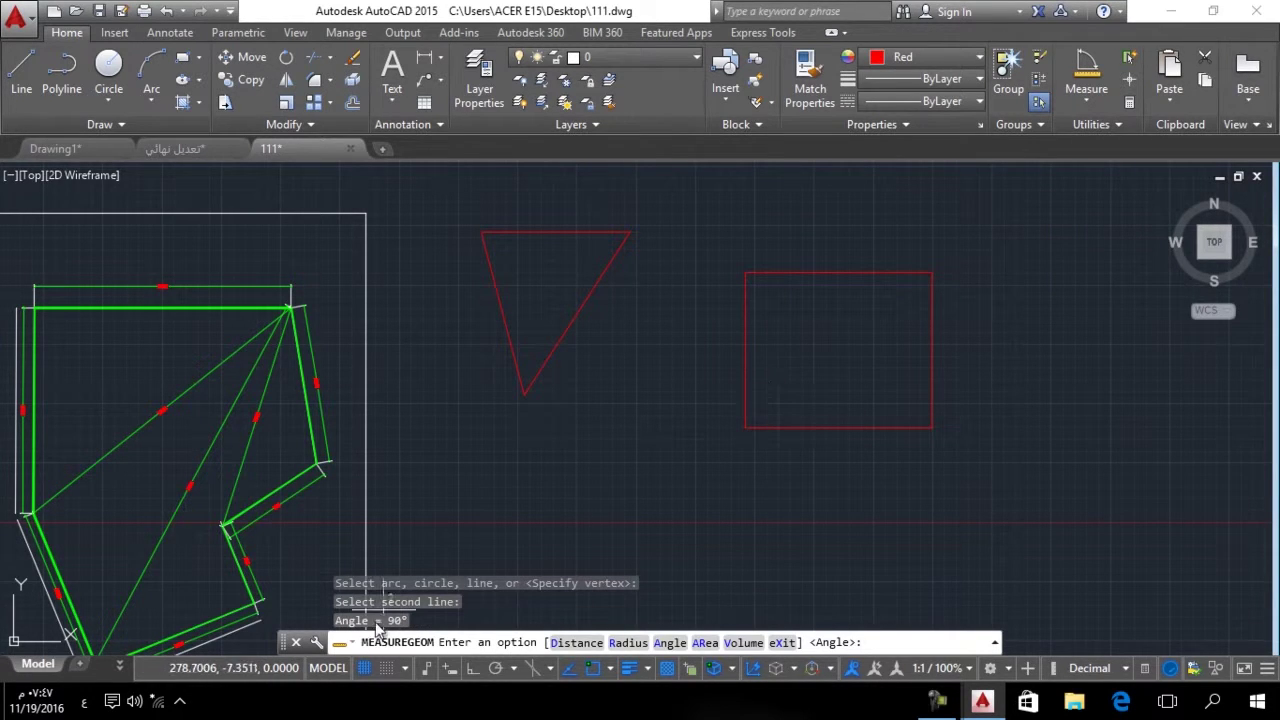
Measure the angle at the triangle's bottom vertex between its two slanted sides.
left_click(1086, 72)
left_click(558, 349)
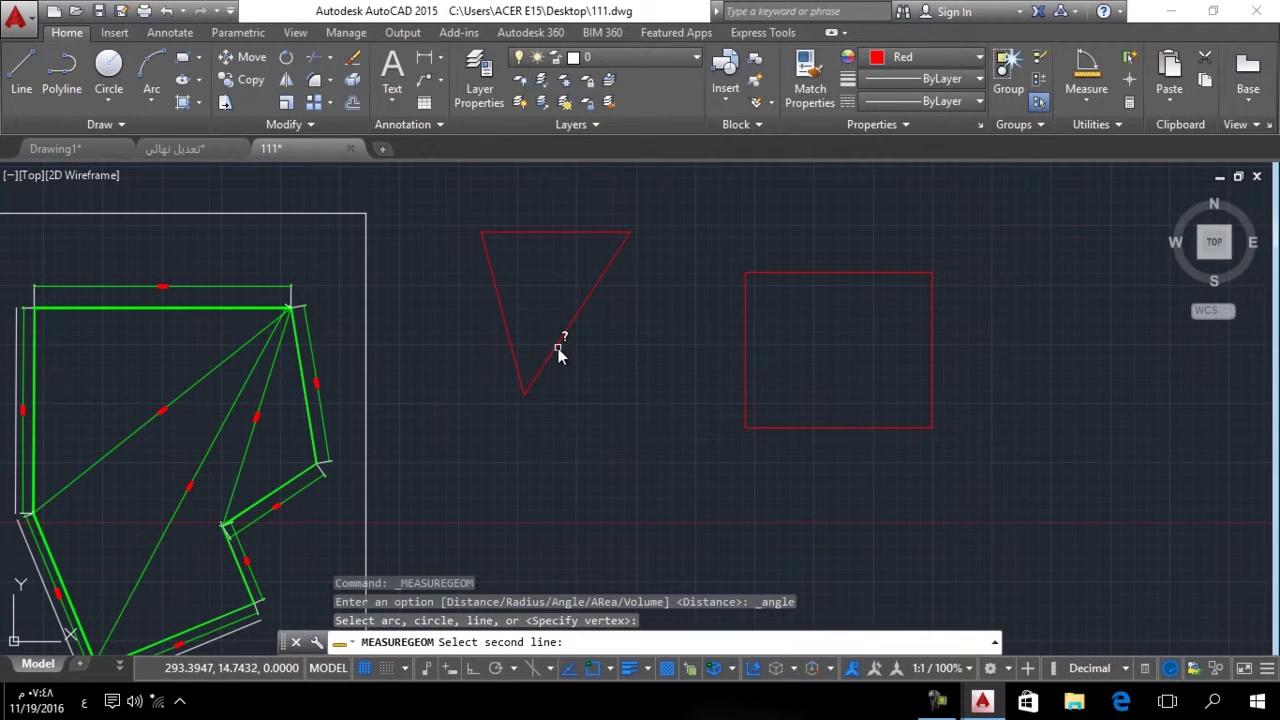
left_click(509, 341)
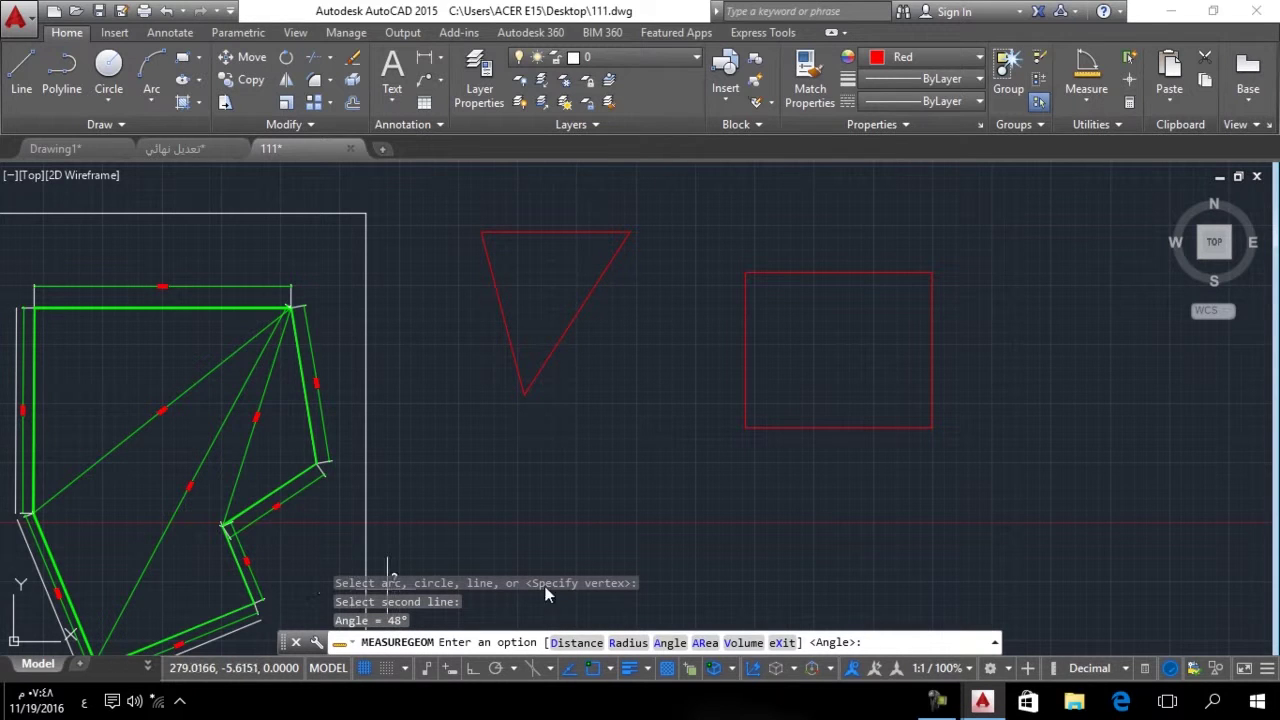
Expand the command history and review the recorded radius and angle measurements.
key("F2")
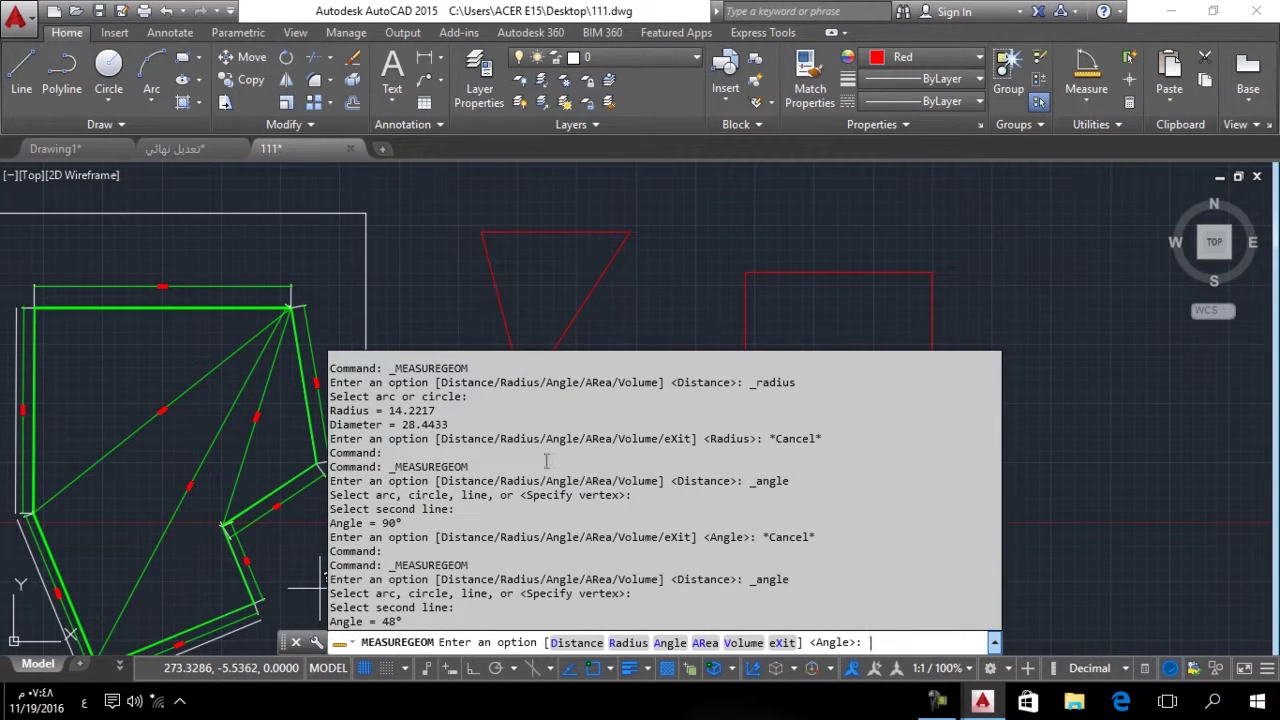
scroll(472, 458, "up", 4)
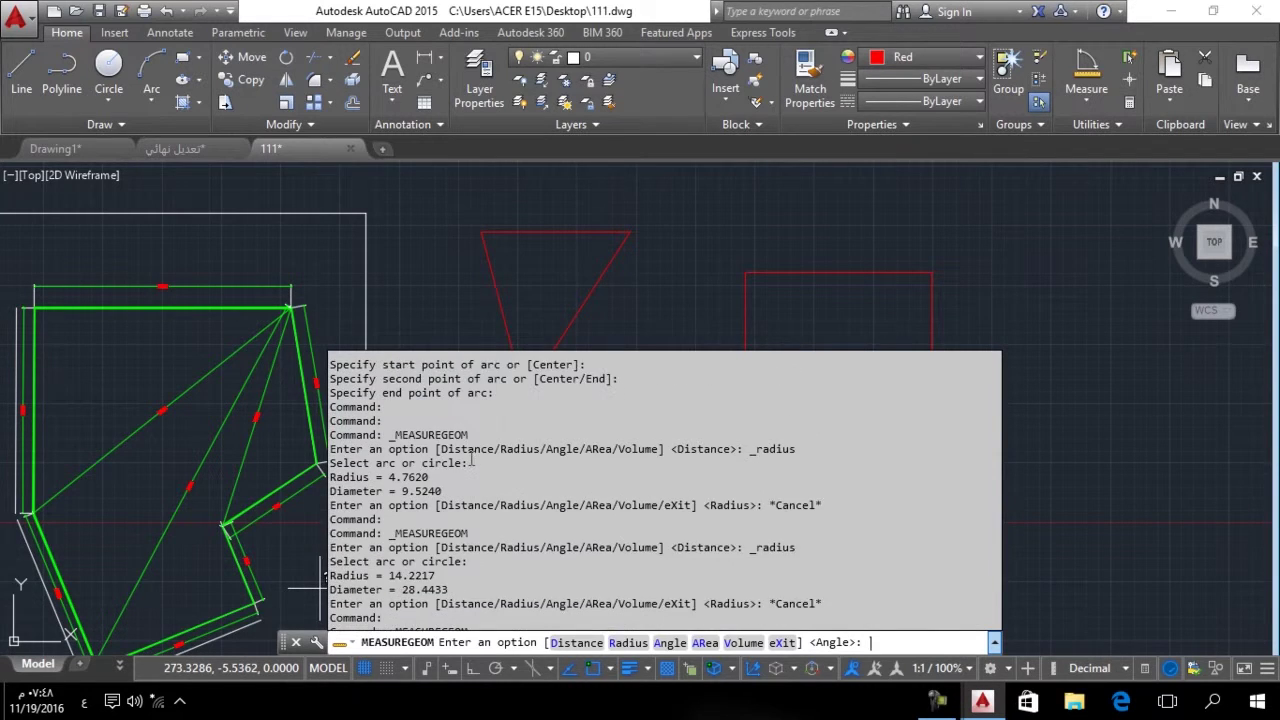
scroll(472, 458, "up", 2)
scroll(460, 465, "down", 6)
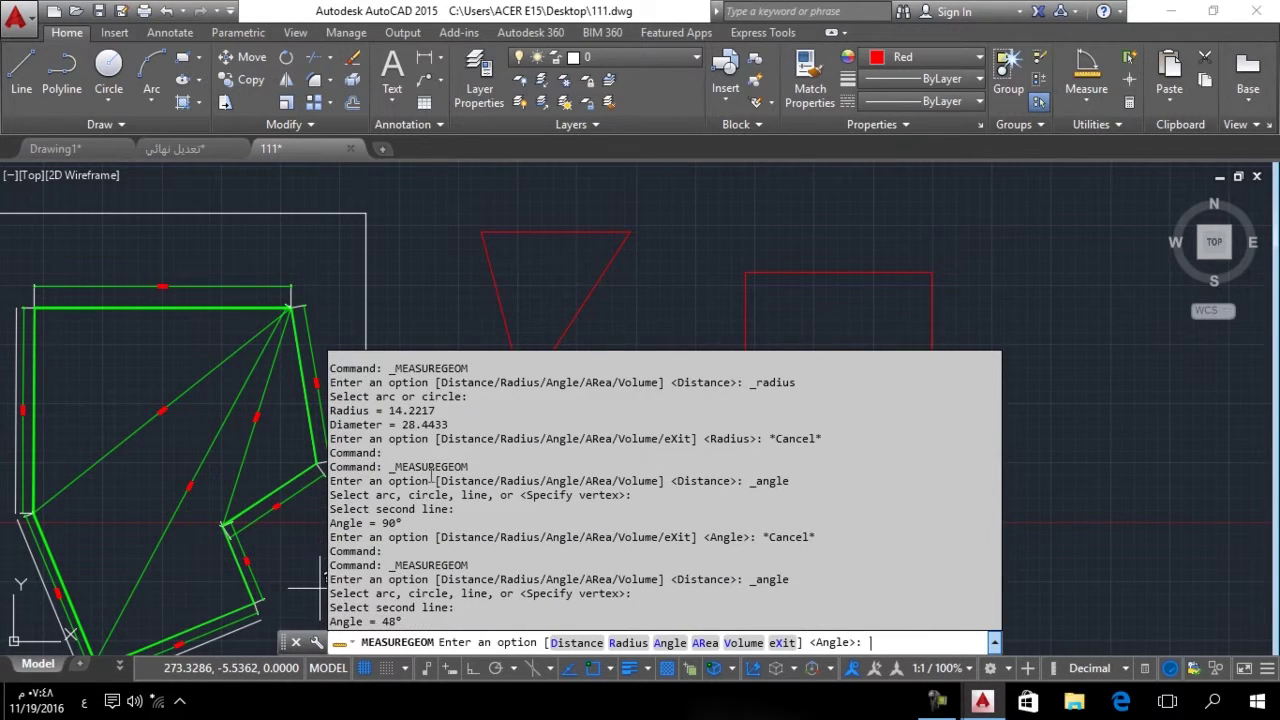
scroll(594, 429, "down", 3)
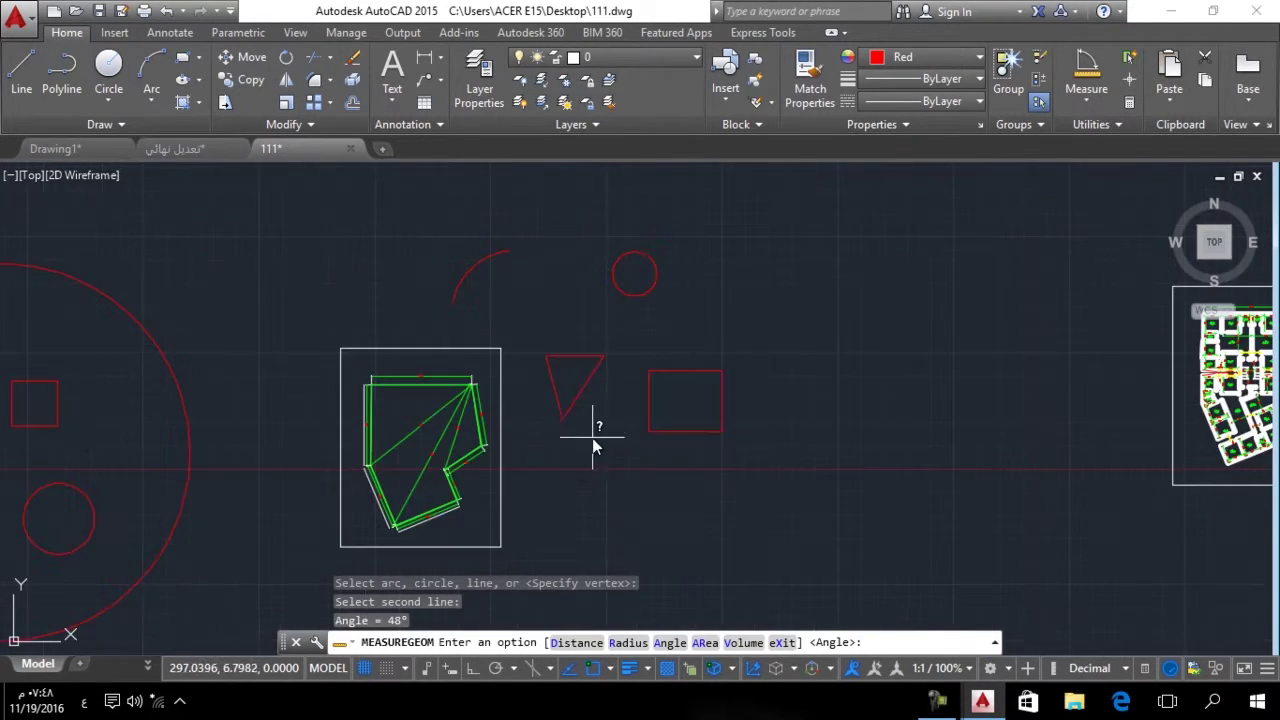
scroll(675, 471, "up", 2)
Start an Area measurement of the framed plan's green outline by picking its upper-right and upper-left corners.
left_click(1090, 99)
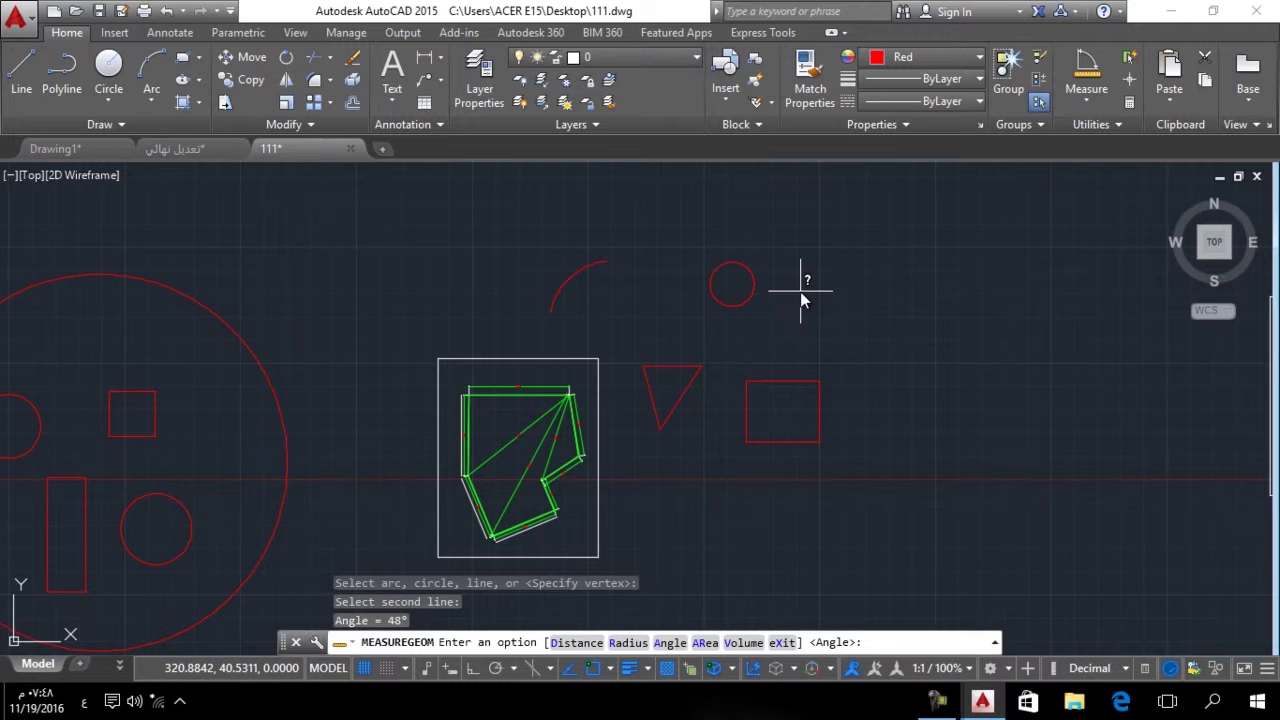
key("Escape")
mouse_move(606, 434)
middle_mouse_down()
mouse_move(729, 357)
mouse_move(657, 409)
middle_mouse_up()
scroll(700, 355, "up", 4)
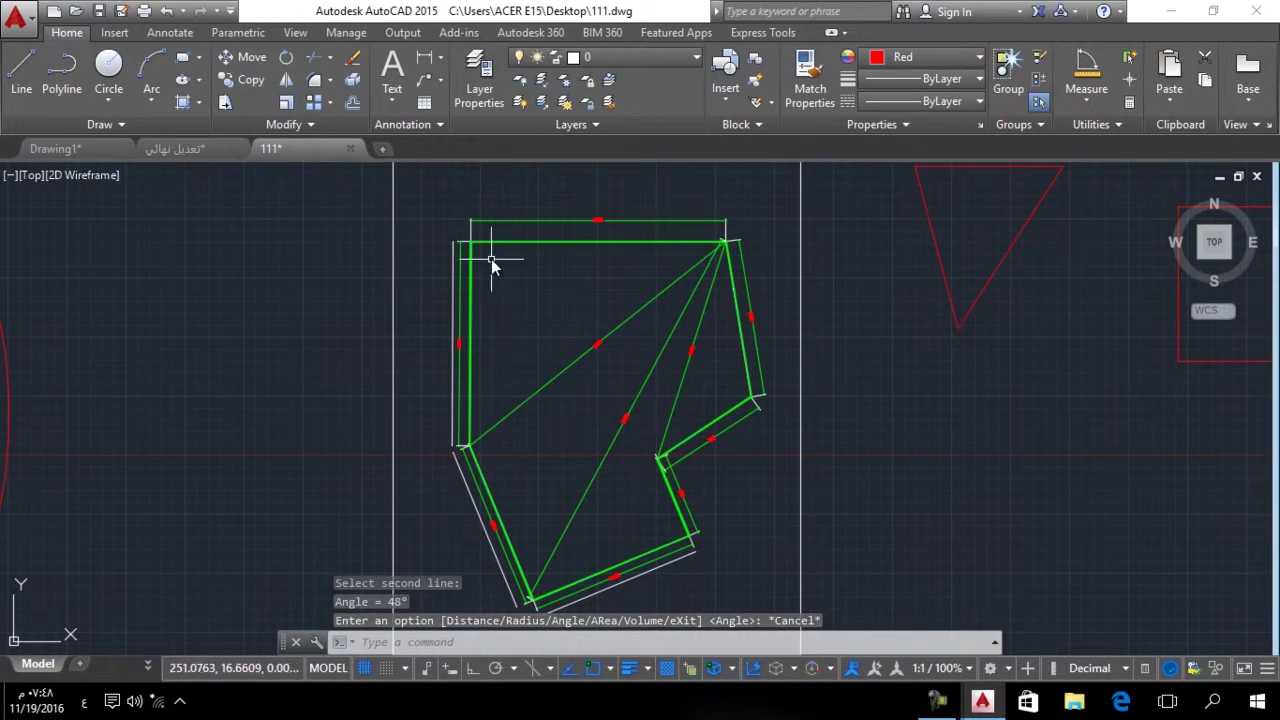
left_click(1088, 105)
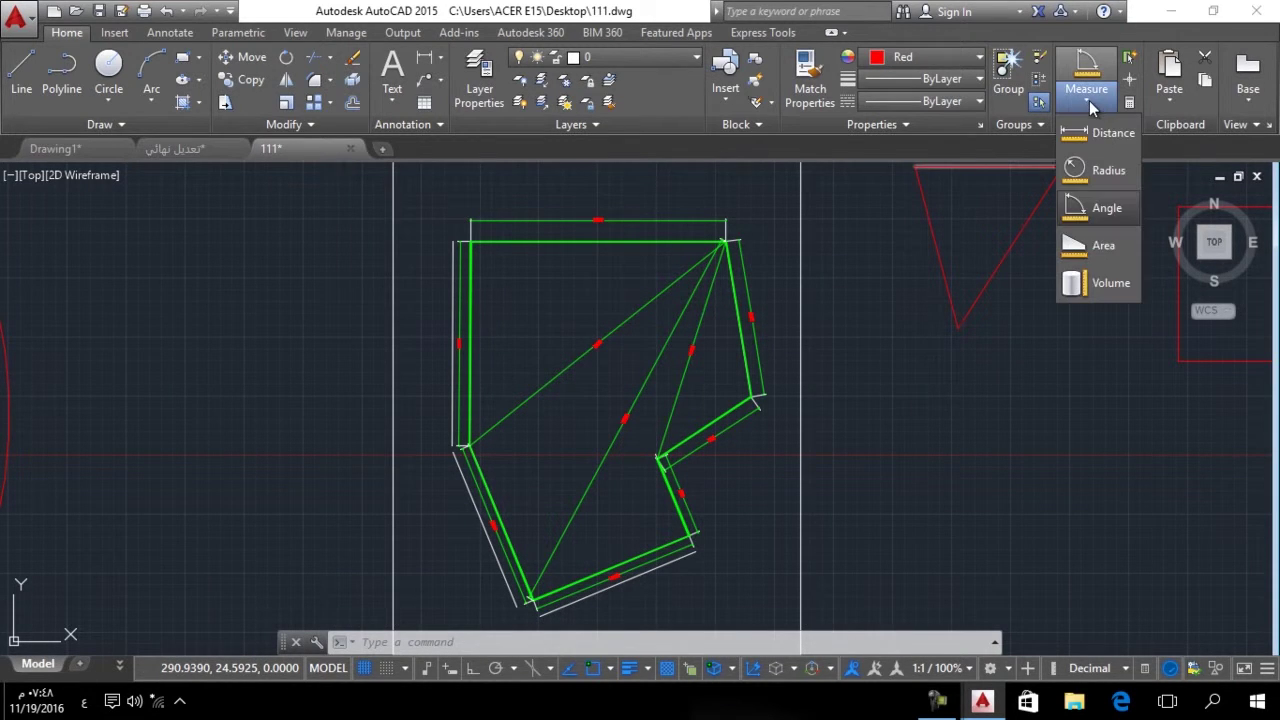
left_click(1078, 255)
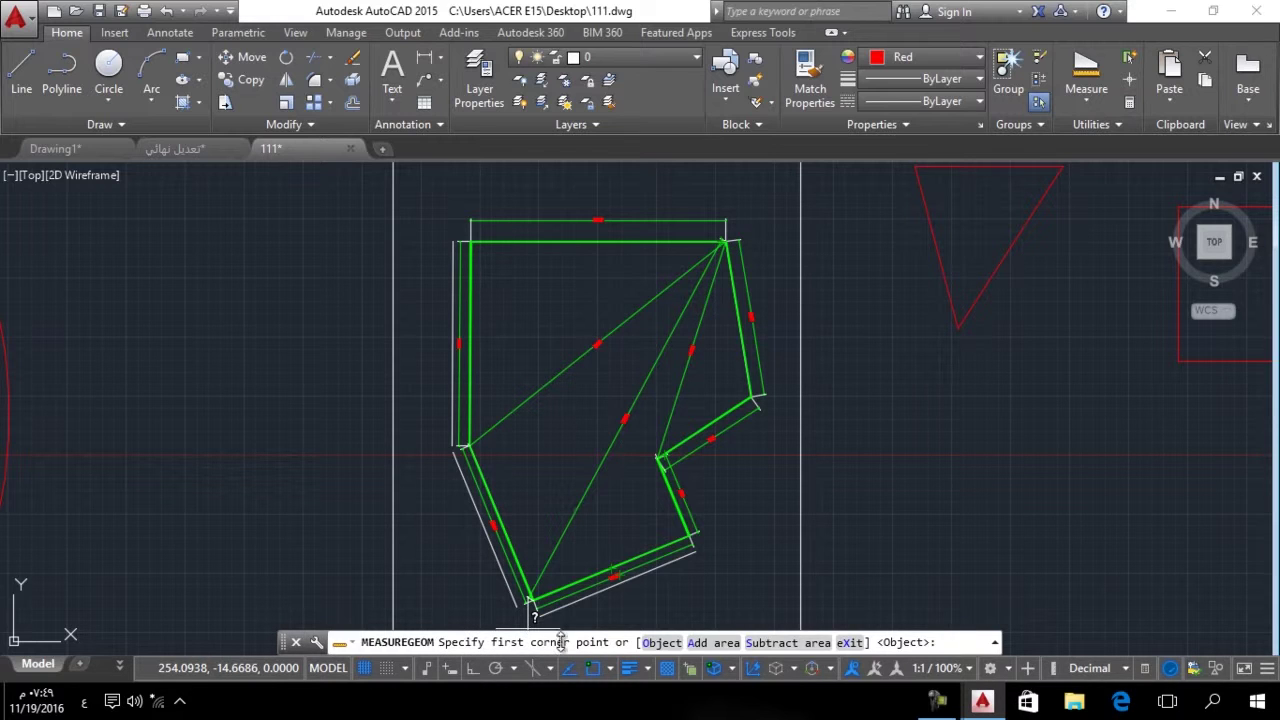
scroll(720, 245, "up", 5)
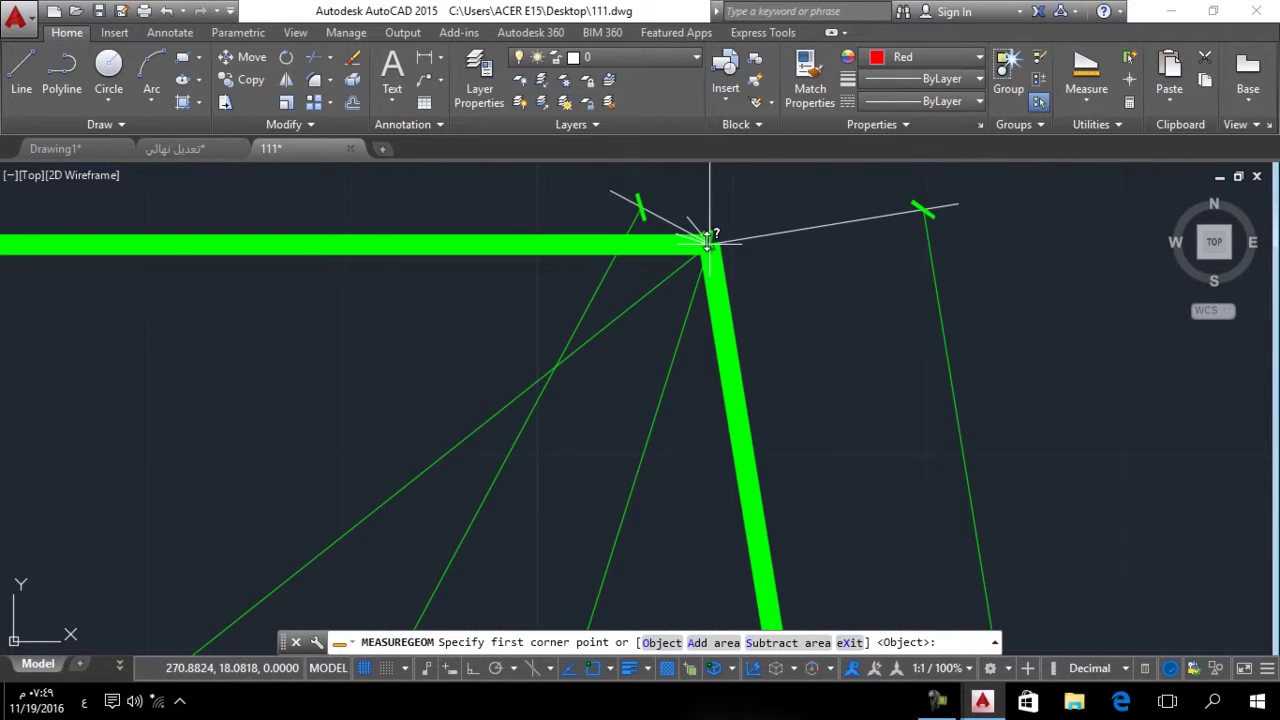
left_click(707, 240)
scroll(708, 250, "down", 4)
scroll(491, 247, "up", 6)
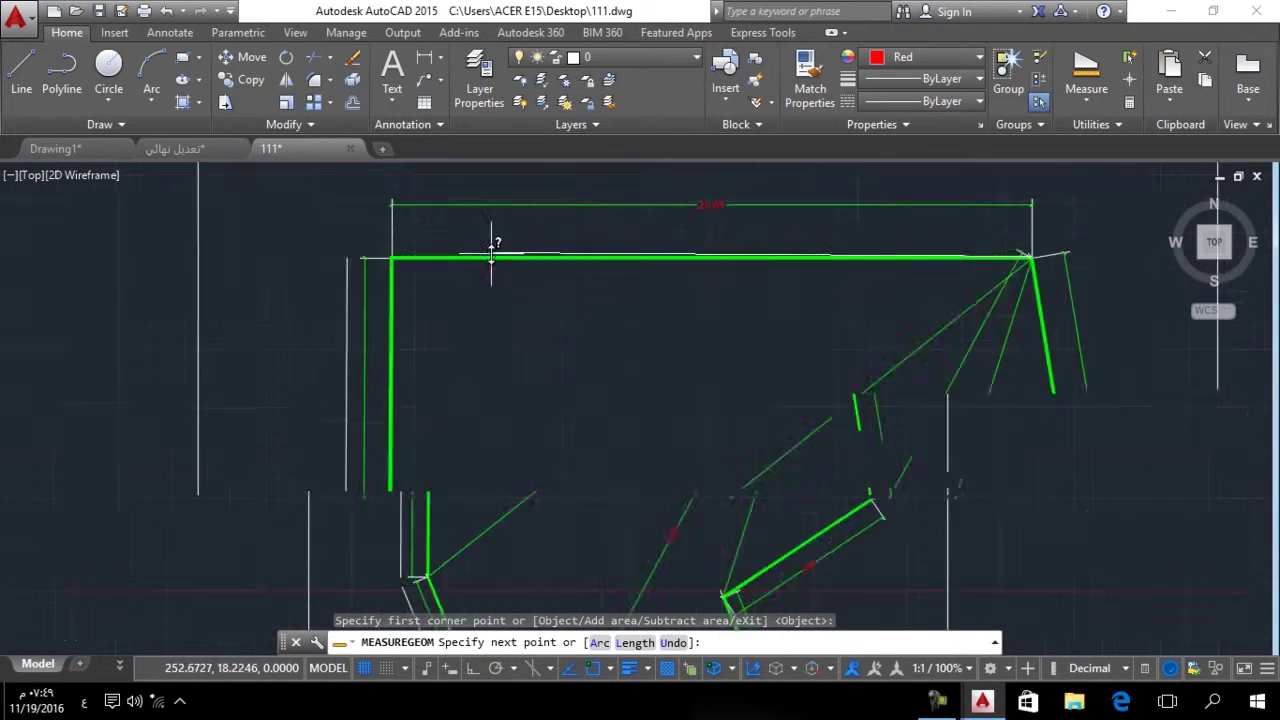
left_click(166, 268)
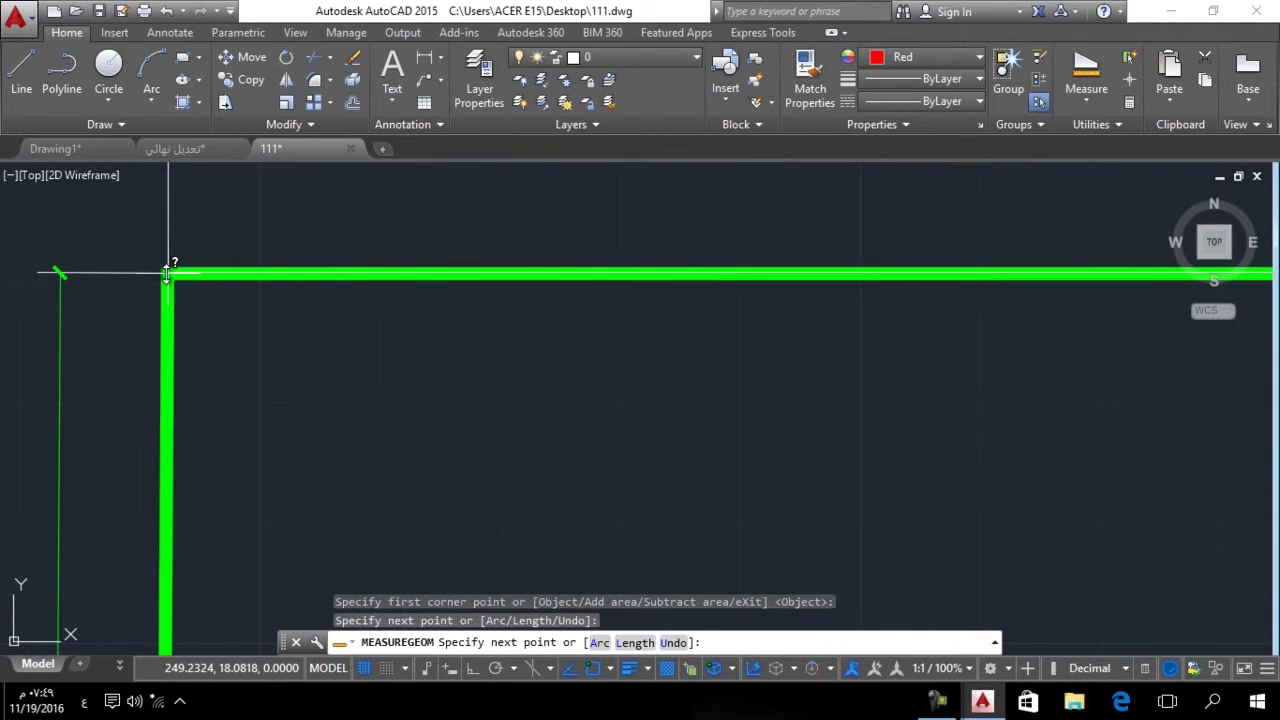
Extend the area boundary to the lower end of the outline's left side and its bottommost corner.
scroll(193, 310, "down", 4)
scroll(193, 310, "down", 3)
middle_click_drag(220, 357, 371, 280)
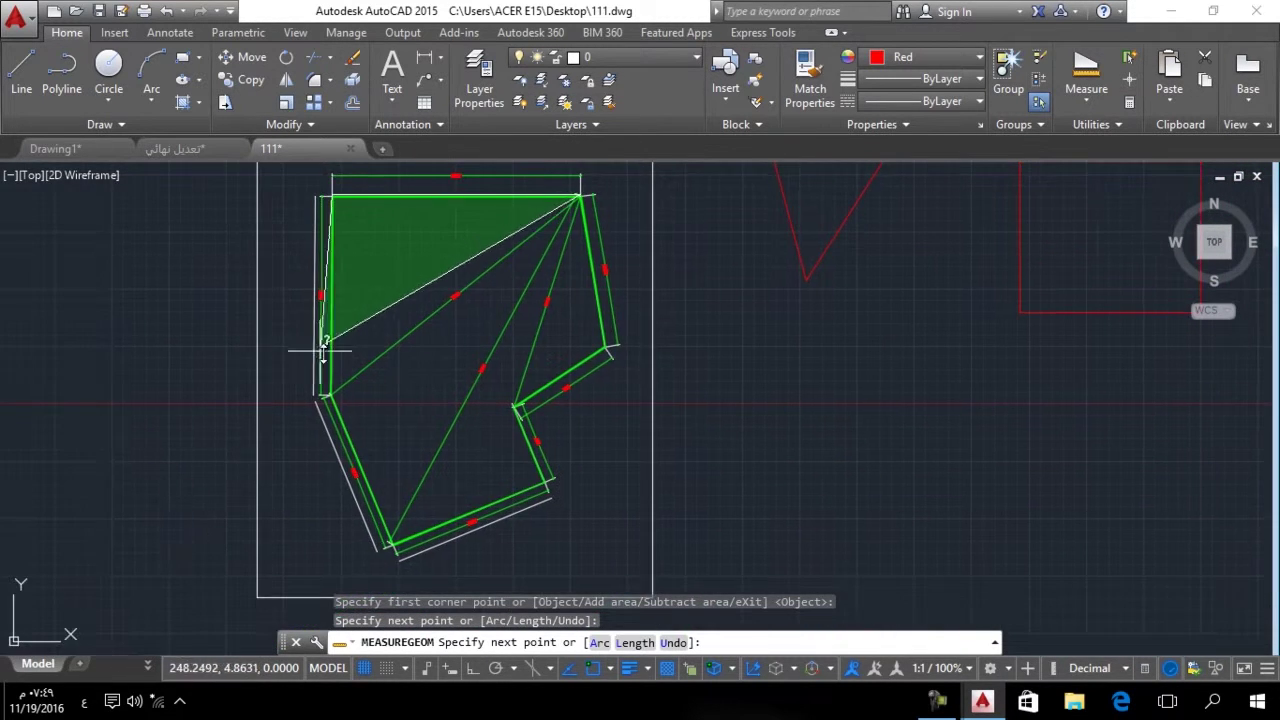
scroll(348, 422, "up", 5)
scroll(347, 425, "up", 4)
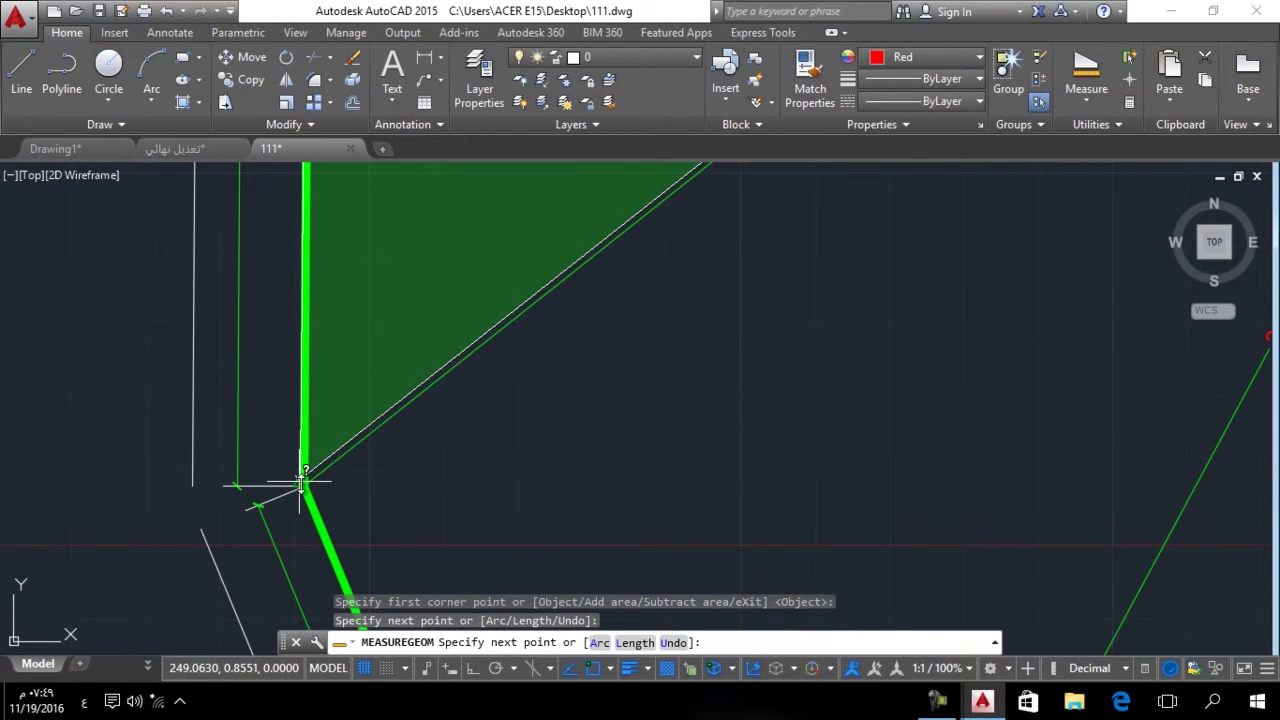
left_click(305, 484)
scroll(343, 400, "down", 5)
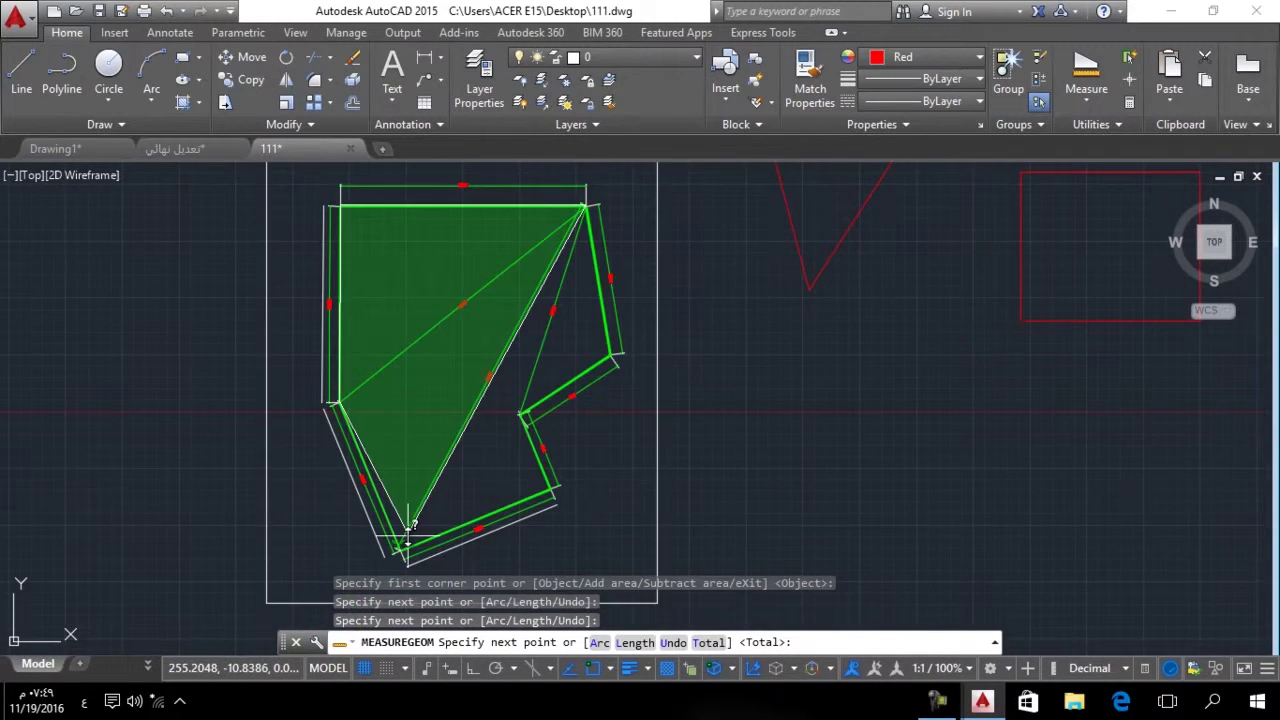
scroll(409, 534, "up", 3)
scroll(409, 480, "up", 5)
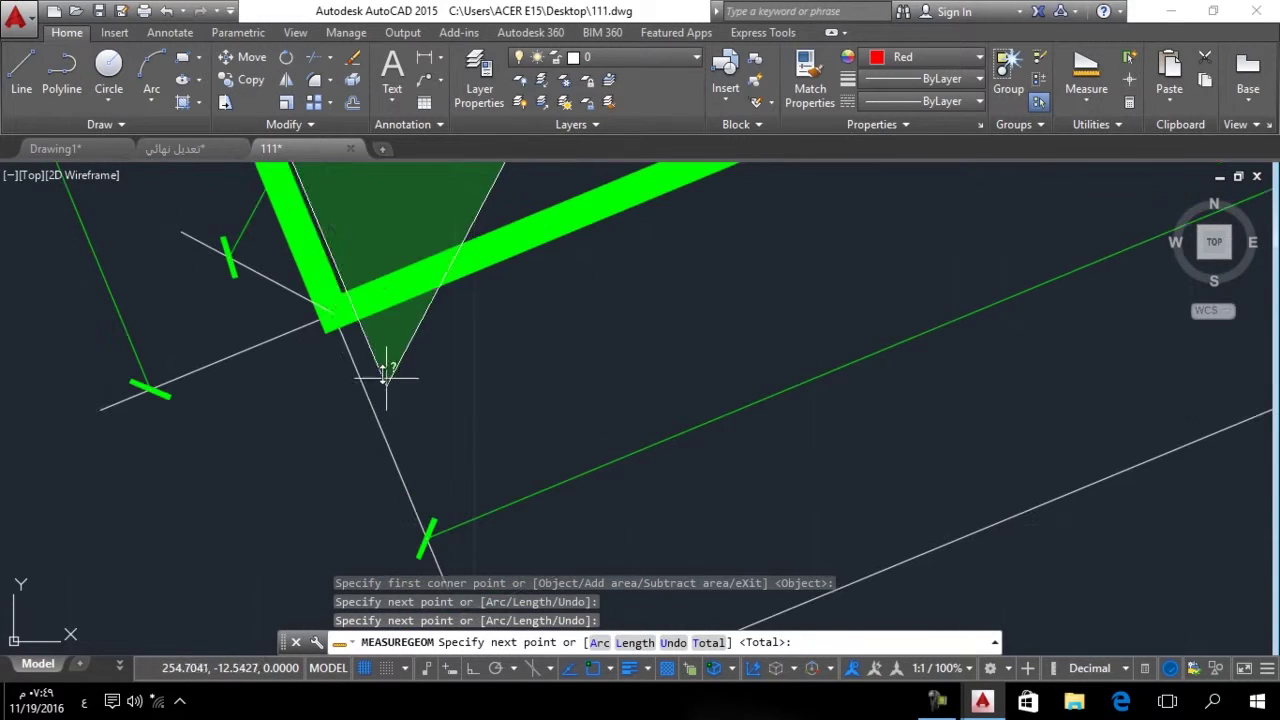
left_click(335, 310)
Continue the area boundary through the outline's lower-right corner, the inward notch corner and the right-hand corner.
scroll(335, 310, "down", 5)
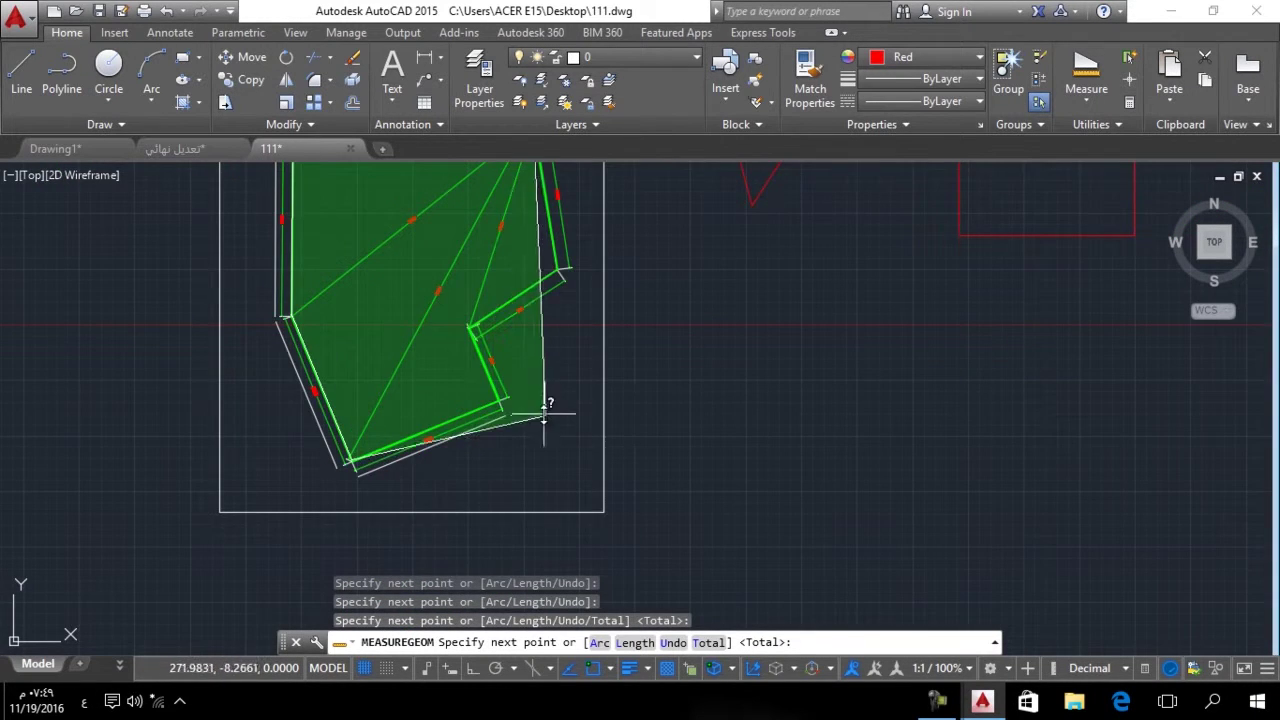
scroll(543, 396, "up", 5)
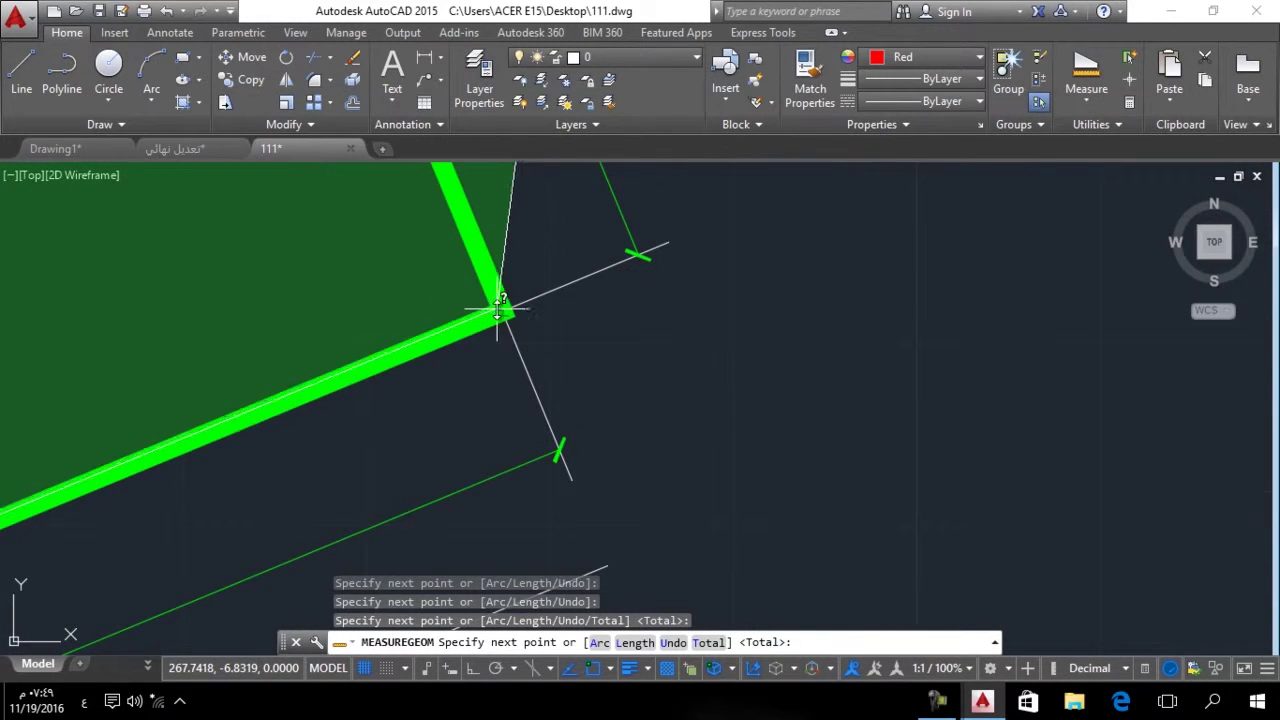
left_click(497, 310)
scroll(498, 395, "down", 2)
scroll(498, 397, "down", 5)
scroll(477, 363, "up", 6)
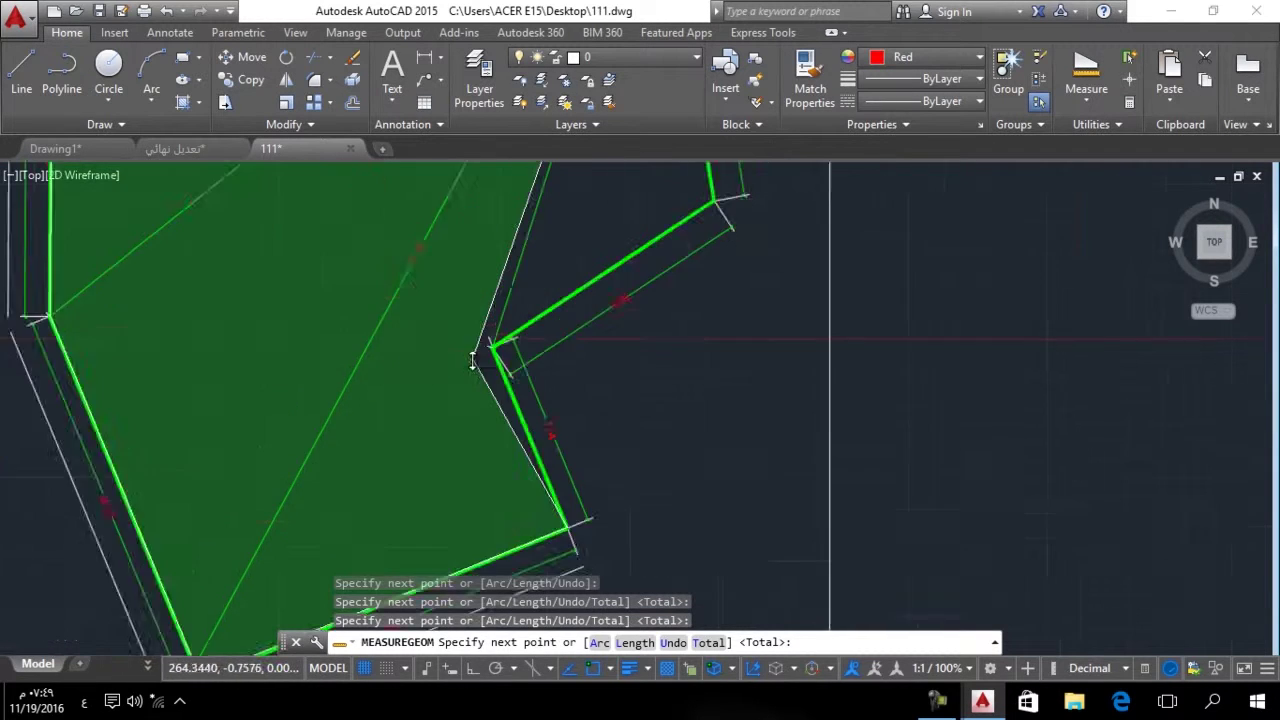
left_click(516, 290)
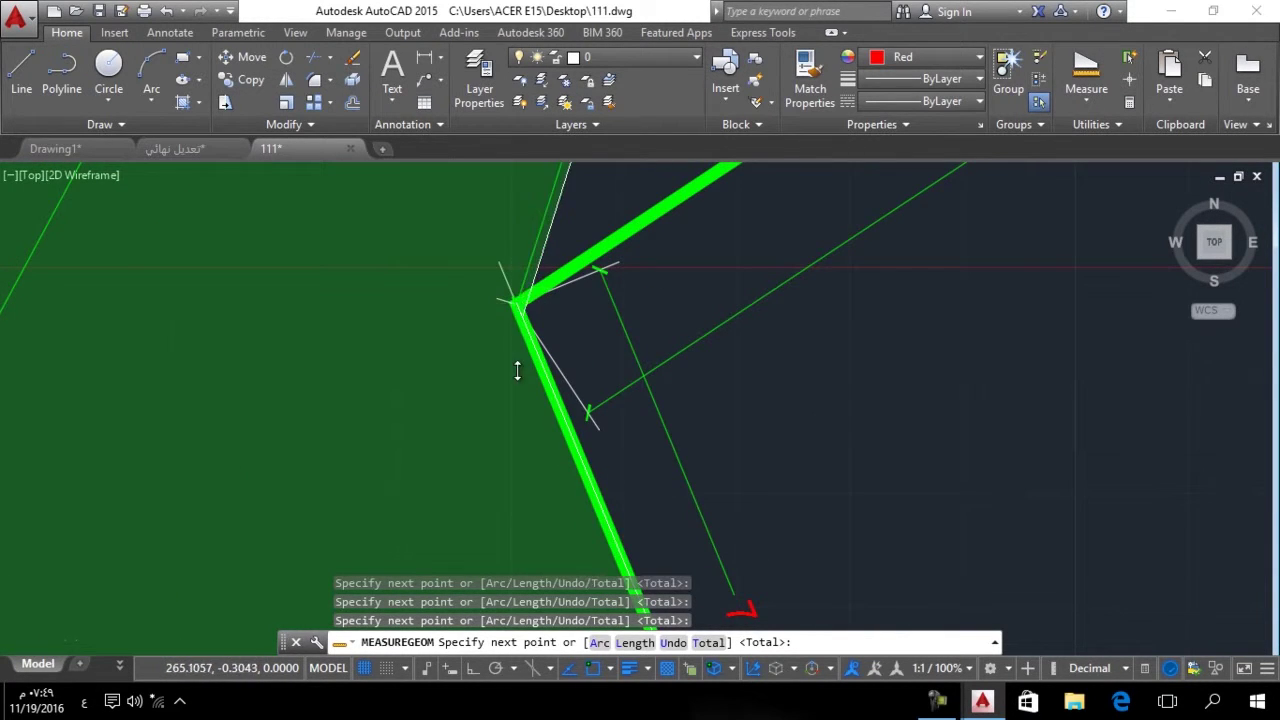
scroll(522, 360, "down", 5)
scroll(580, 330, "up", 5)
scroll(580, 330, "up", 3)
left_click(595, 319)
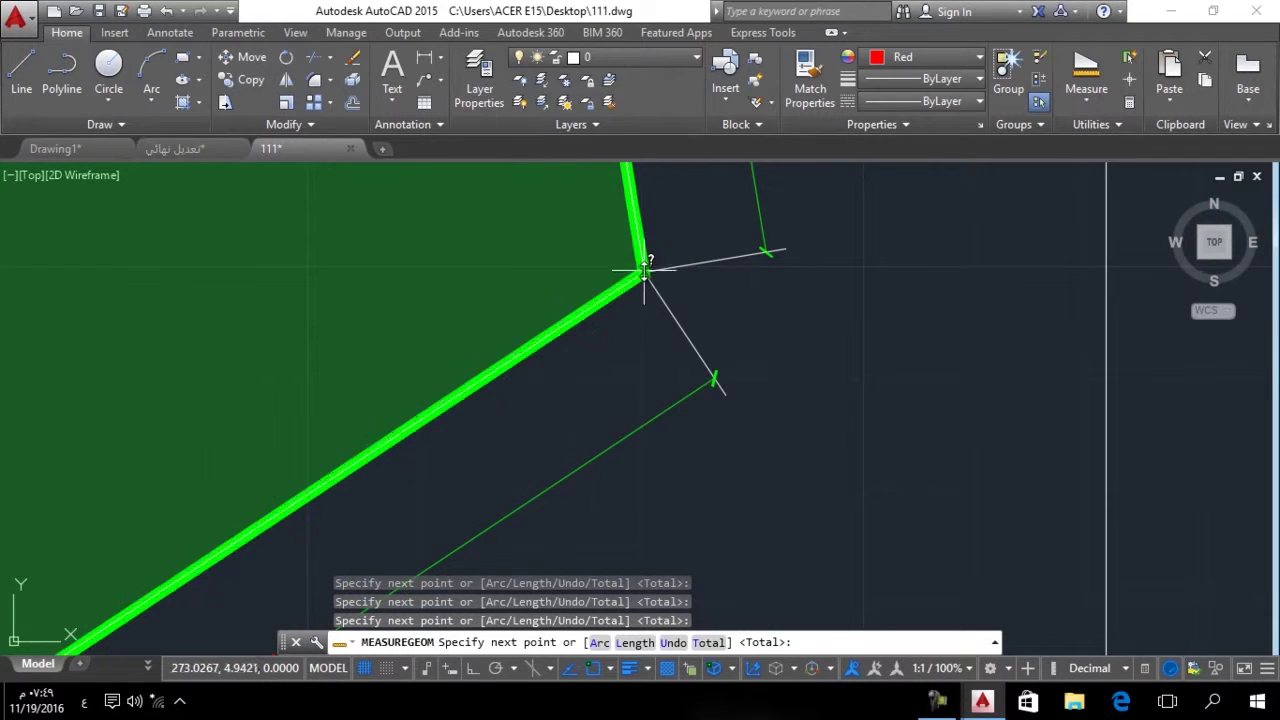
Close the area boundary at the outline's upper-right starting corner and calculate its area and perimeter.
scroll(645, 270, "down", 5)
scroll(630, 280, "down", 3)
scroll(632, 285, "up", 10)
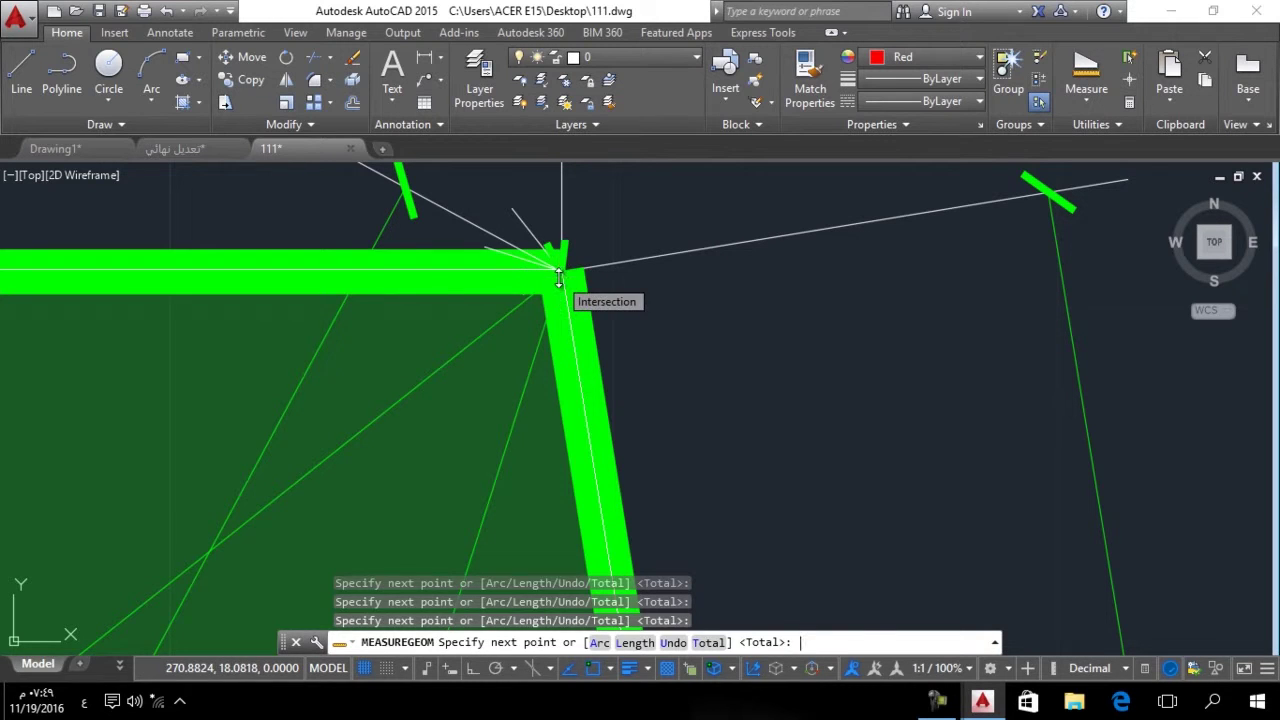
left_click(560, 270)
key("Return")
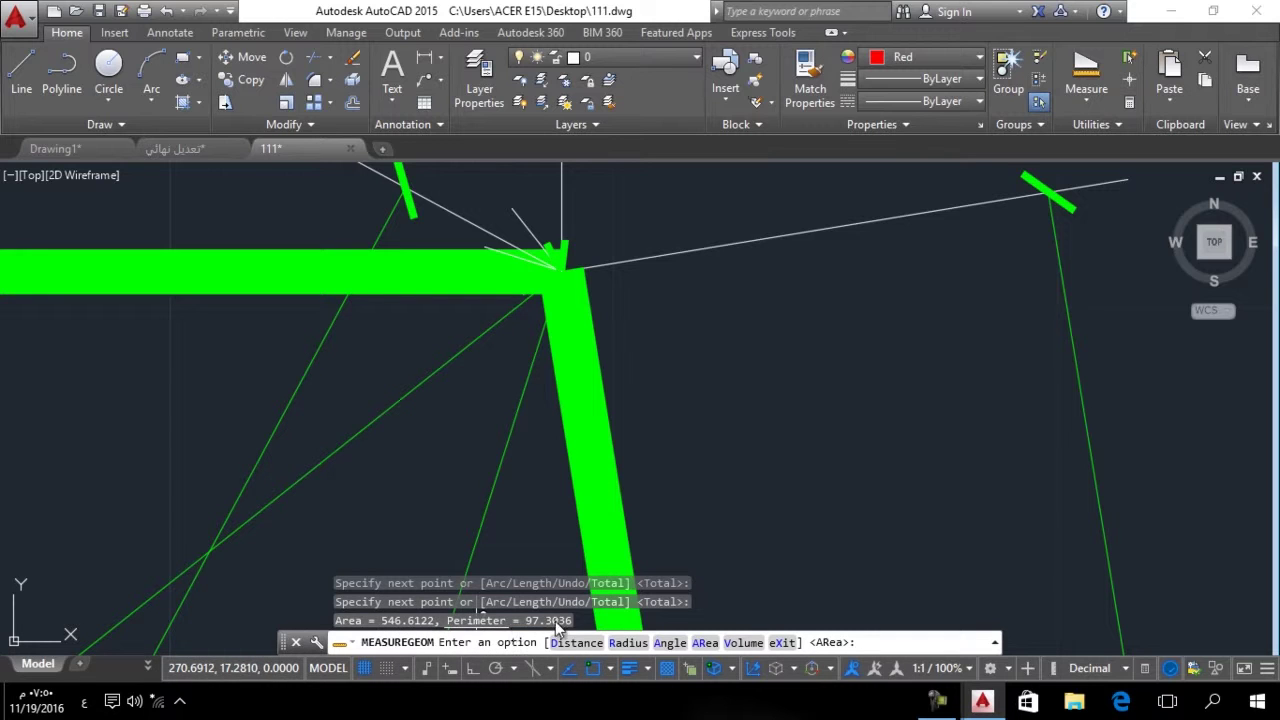
Expand the command history and review the recorded area and perimeter of the plan outline.
scroll(689, 426, "down", 6)
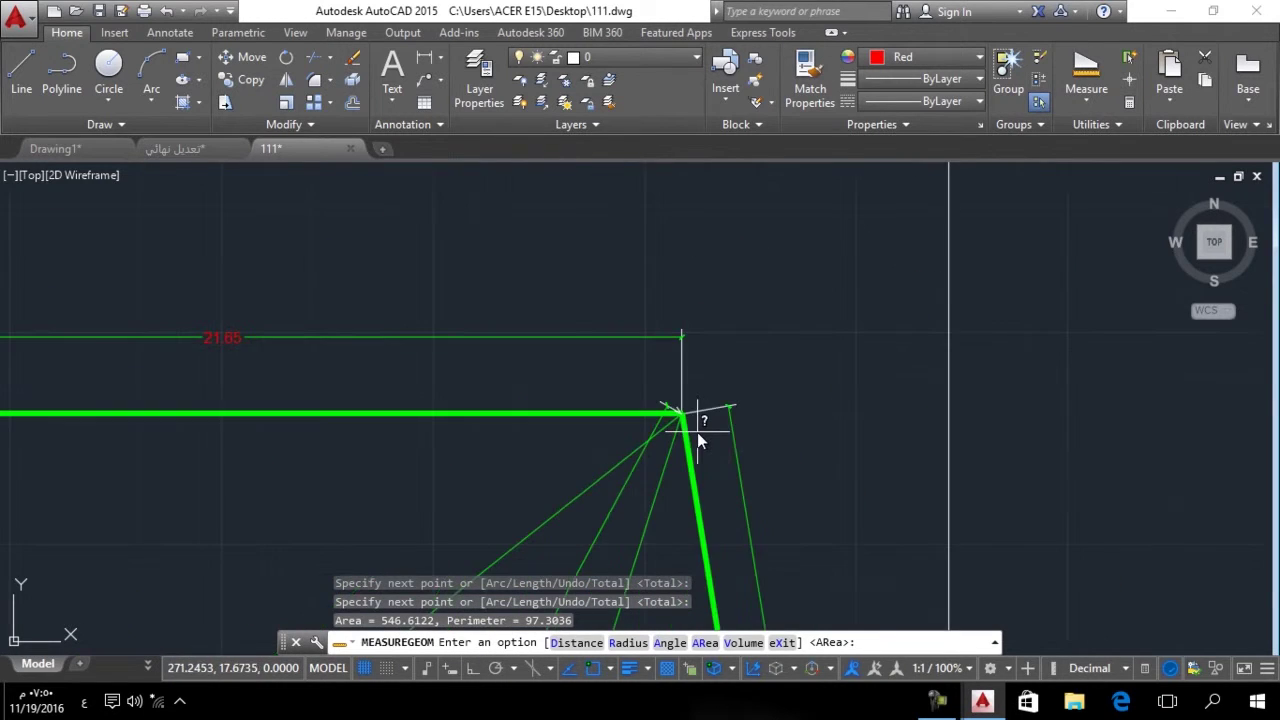
scroll(760, 400, "down", 2)
scroll(666, 357, "up", 6)
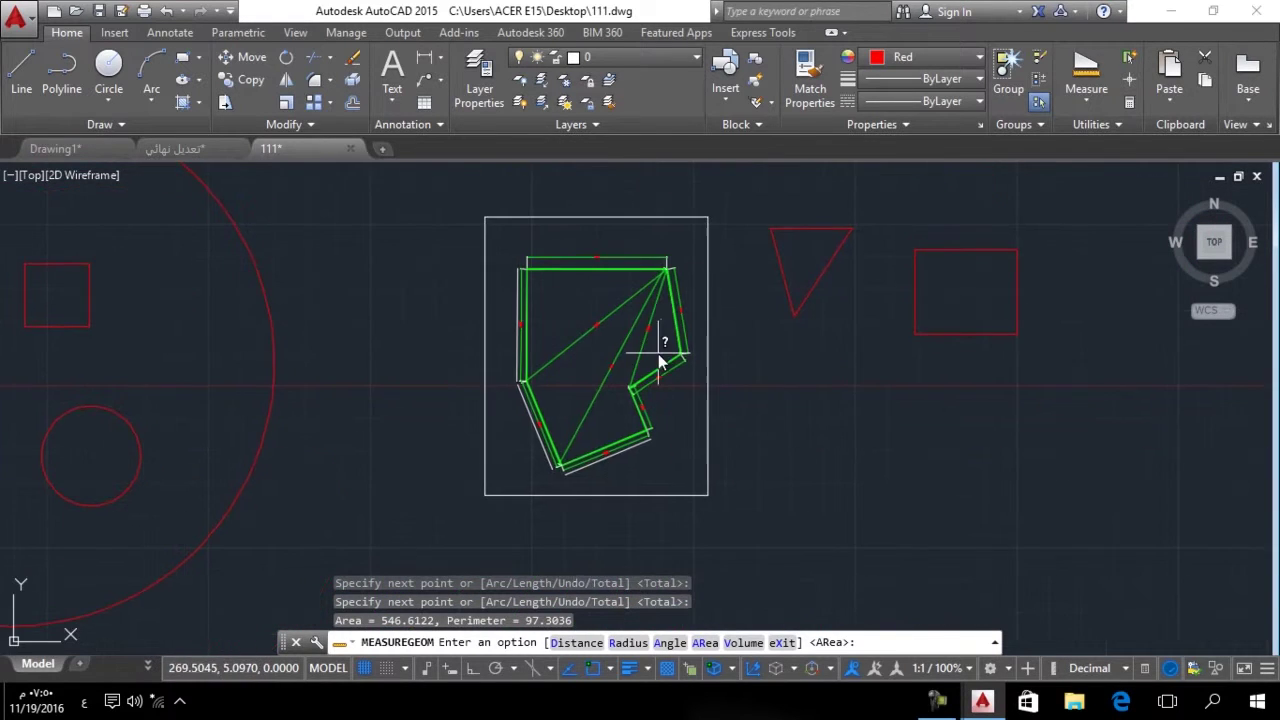
scroll(514, 408, "down", 2)
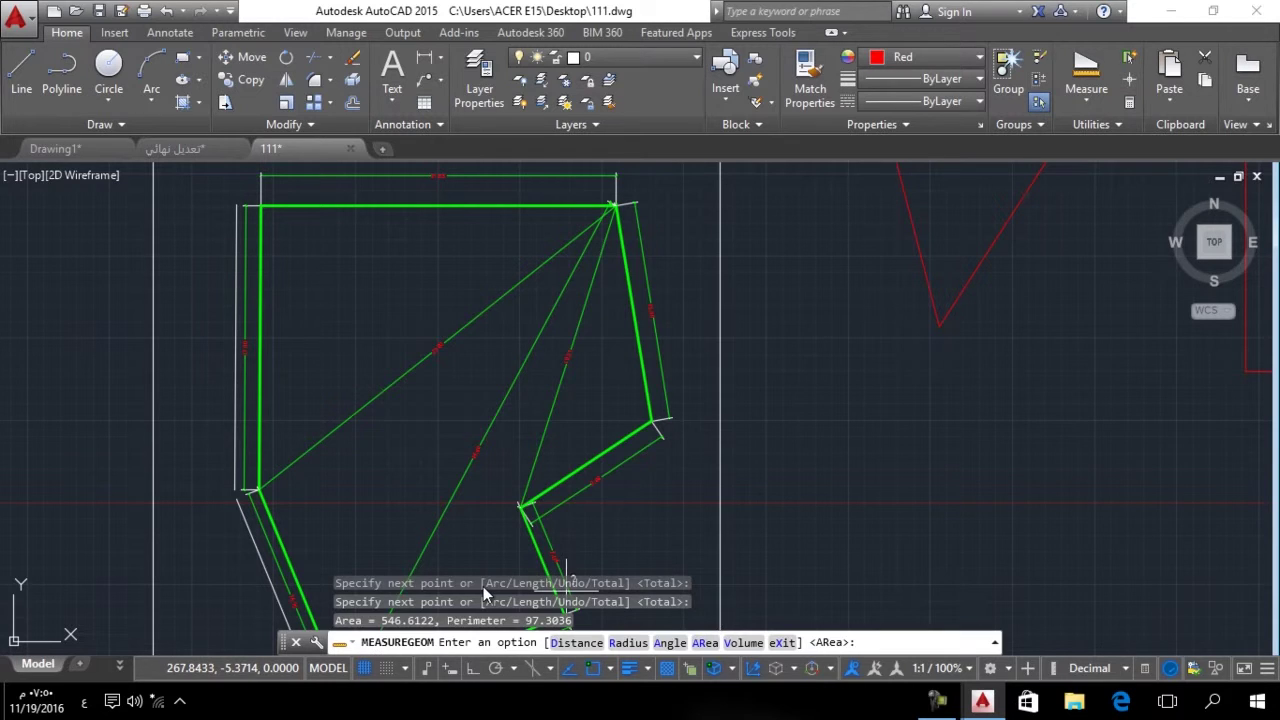
key("F2")
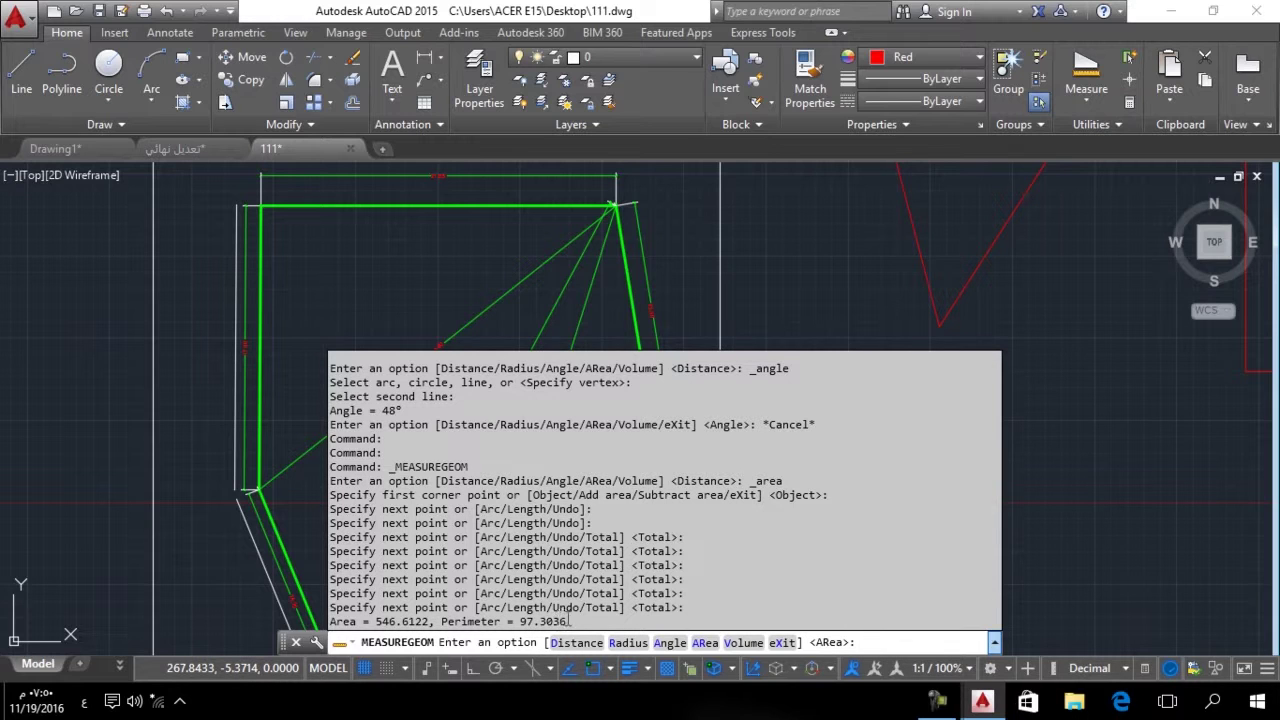
Measure the area and perimeter of the red triangle beside the framed plan by picking its three corners.
scroll(600, 420, "down", 5)
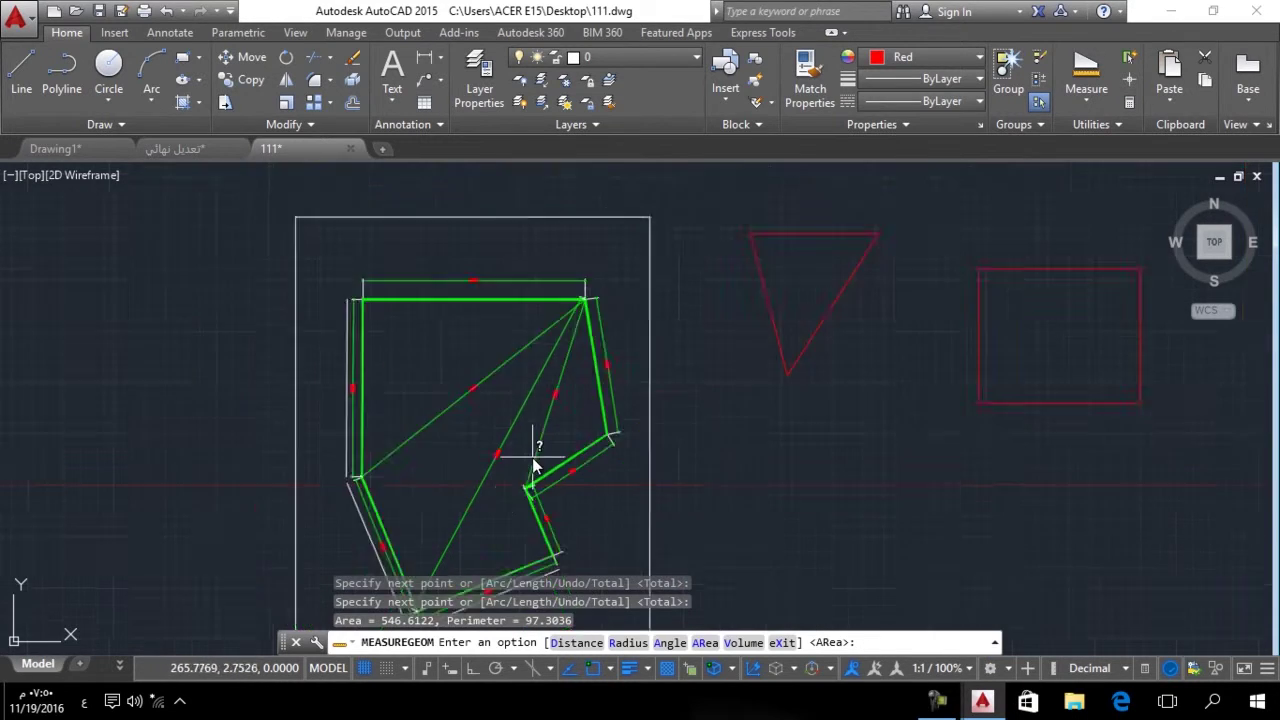
scroll(576, 375, "up", 6)
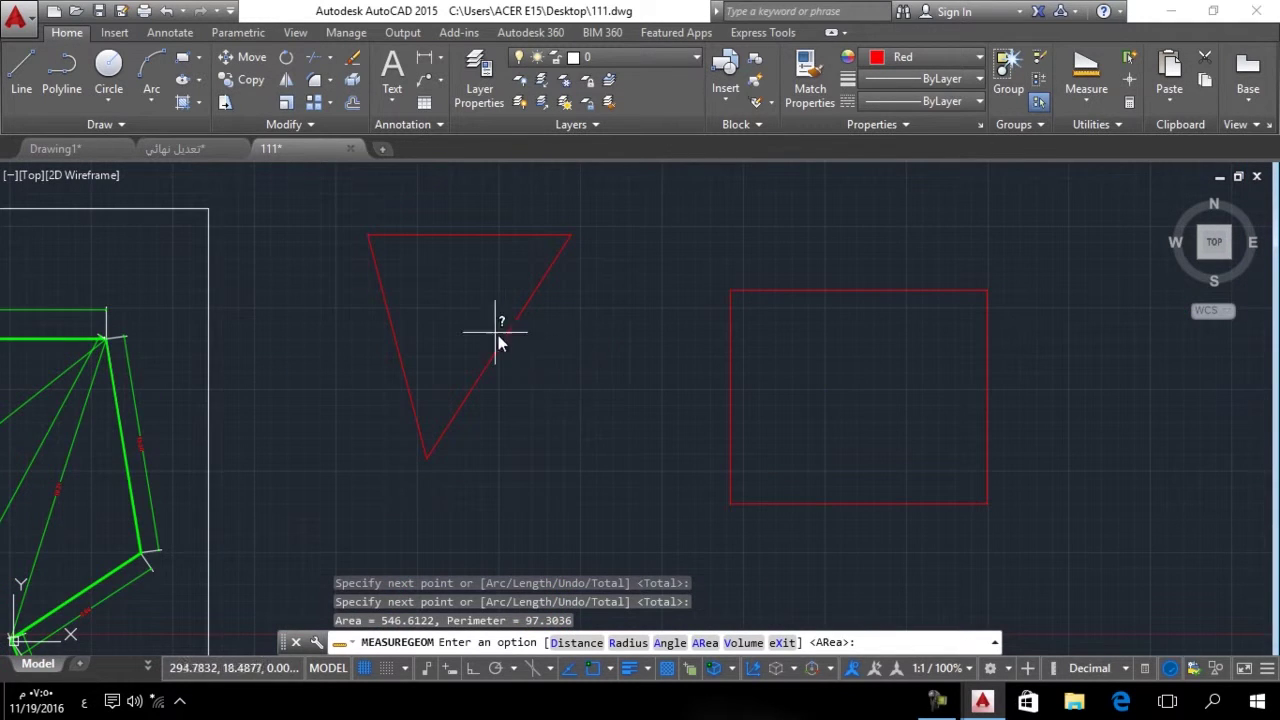
middle_click_drag(498, 335, 524, 366)
left_click(1088, 94)
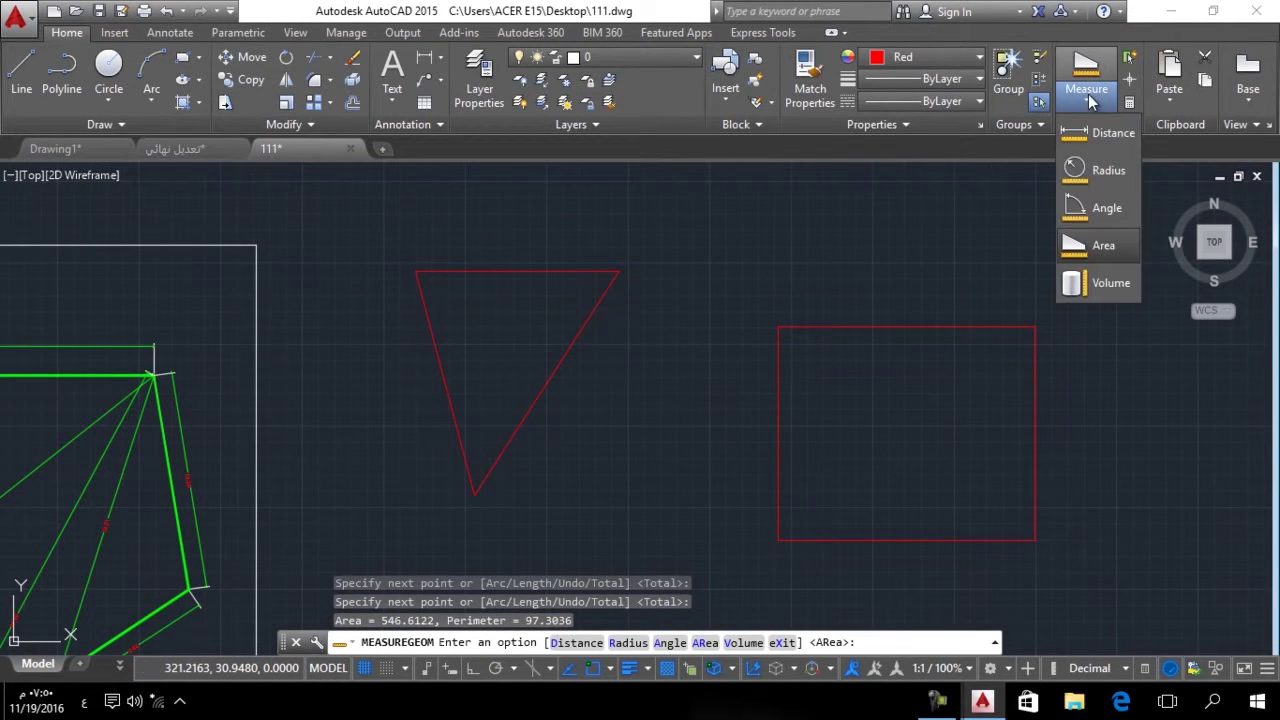
left_click(1085, 241)
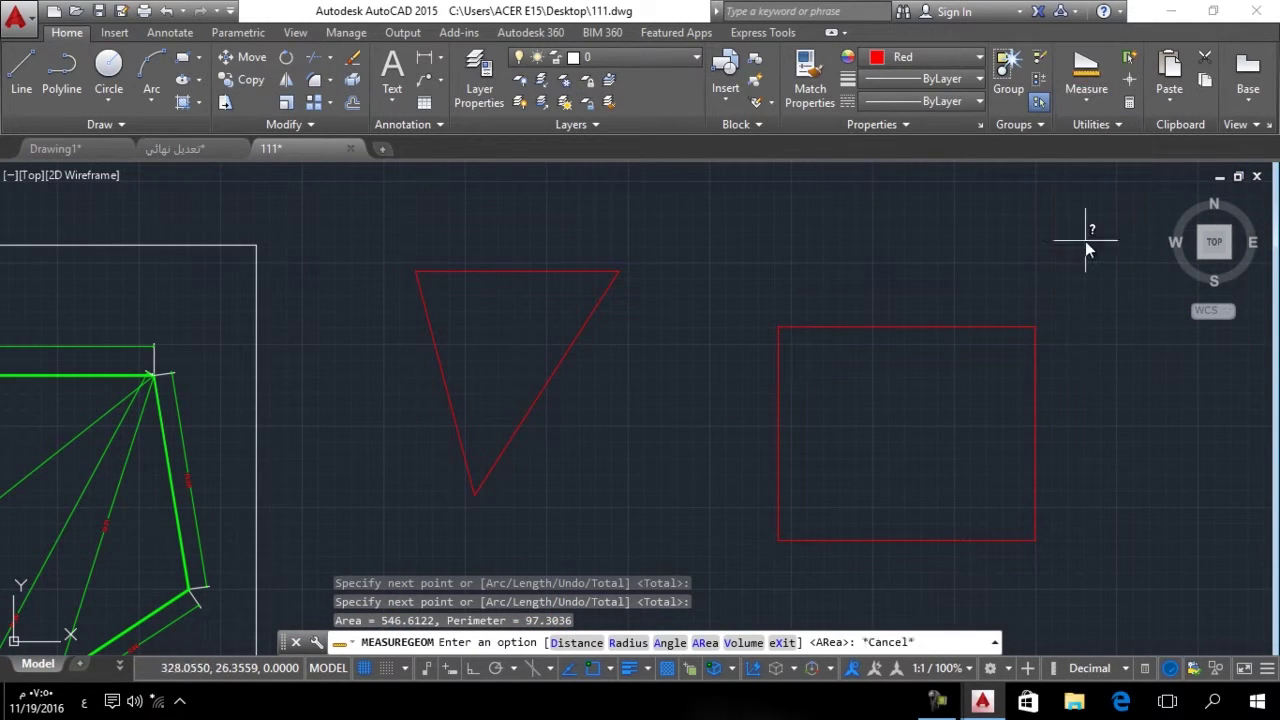
left_click(619, 271)
left_click(417, 276)
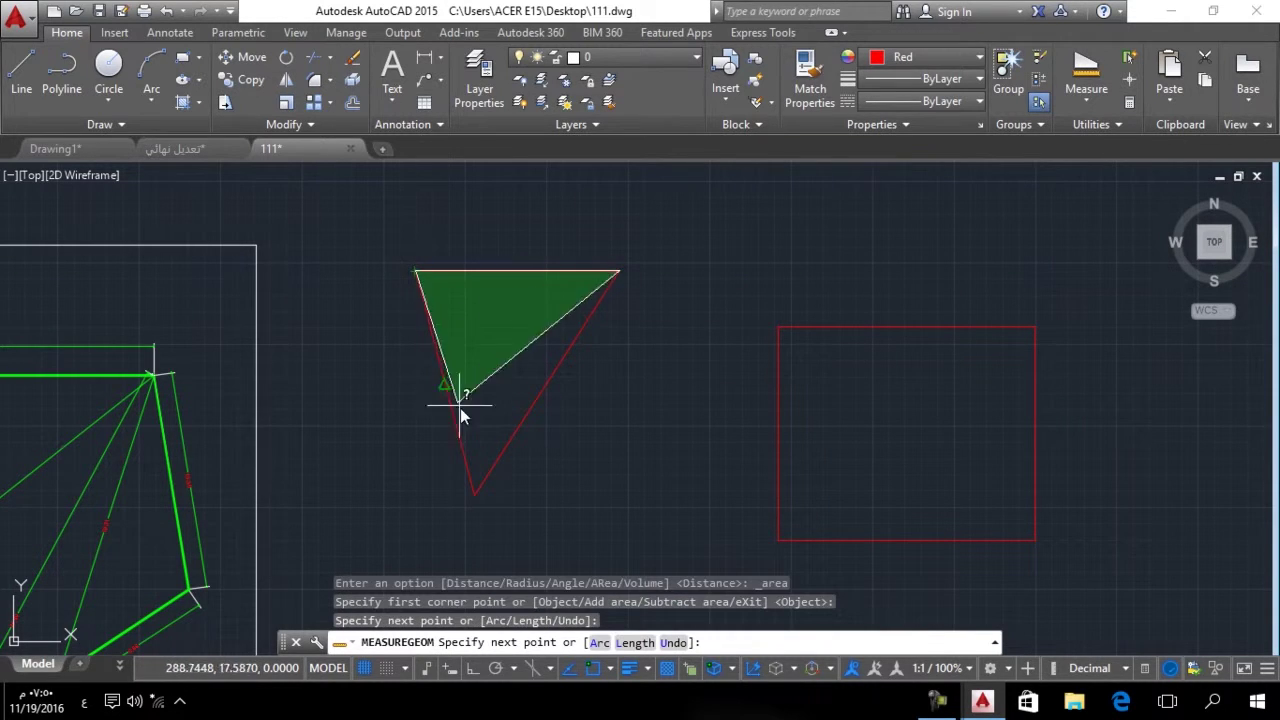
left_click(476, 496)
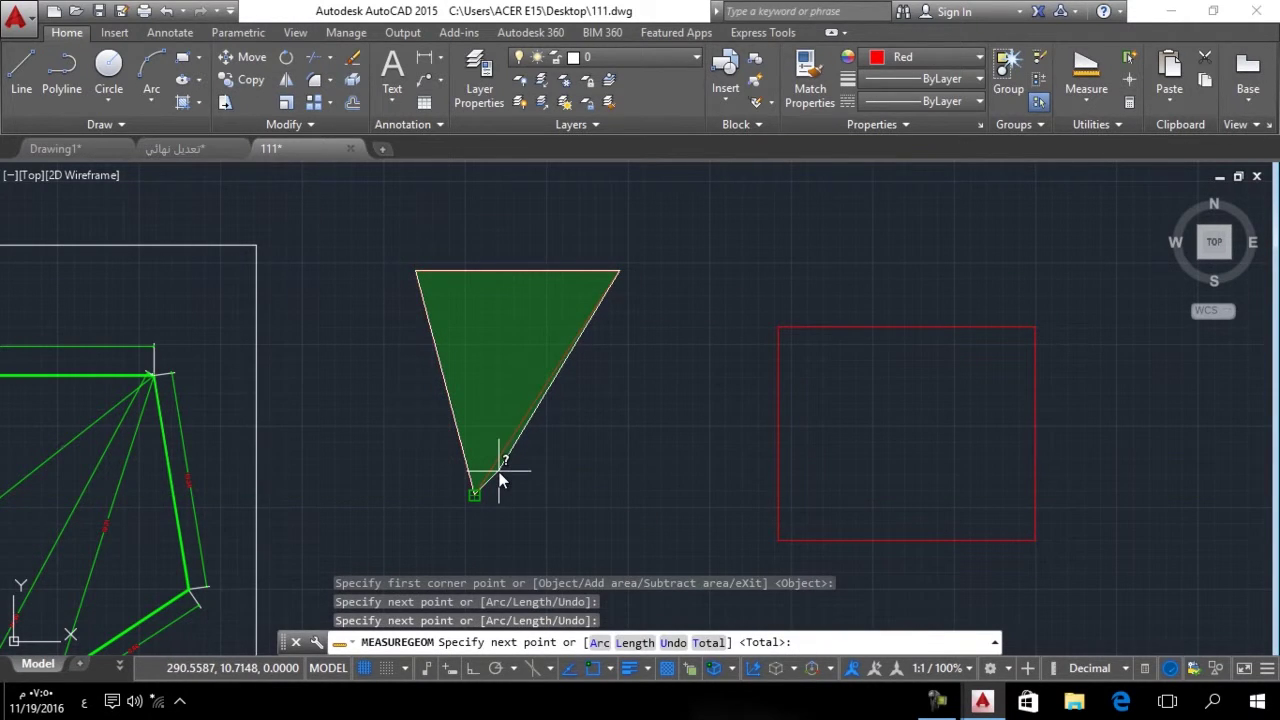
key("Return")
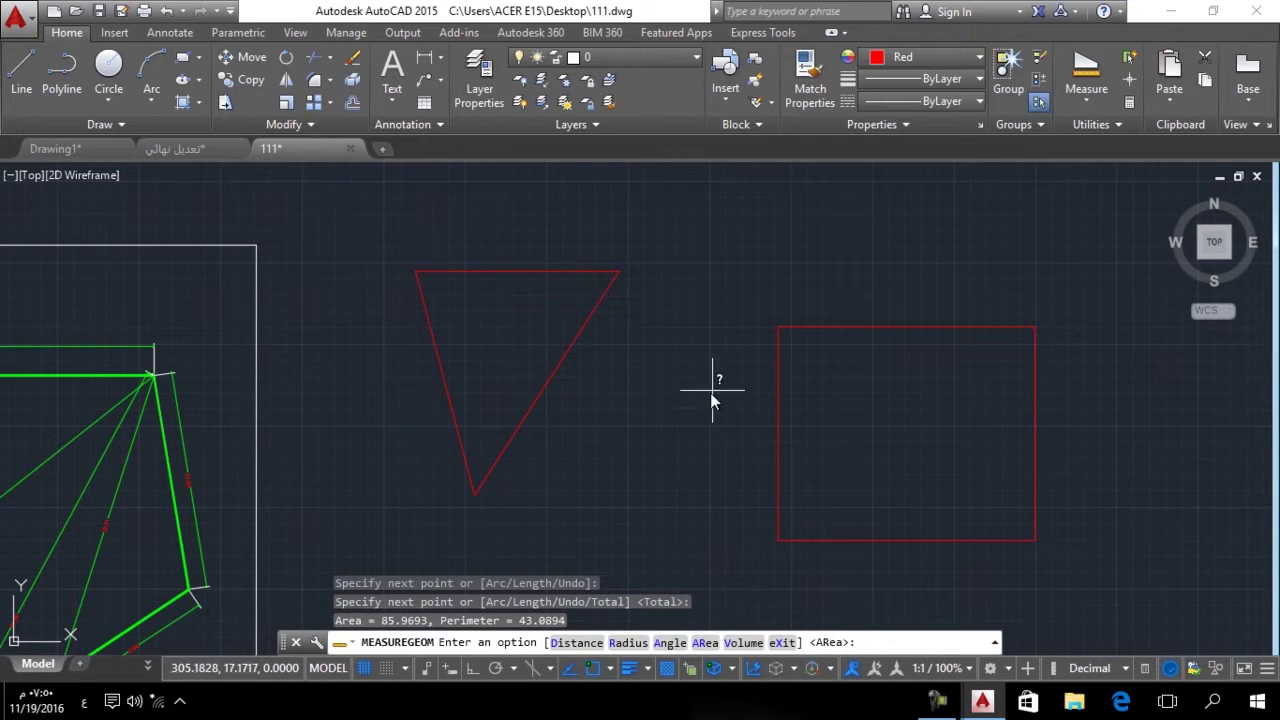
Measure the area and perimeter of the red rectangle beside the triangle from its four corners, and end the measurement.
left_click(1086, 92)
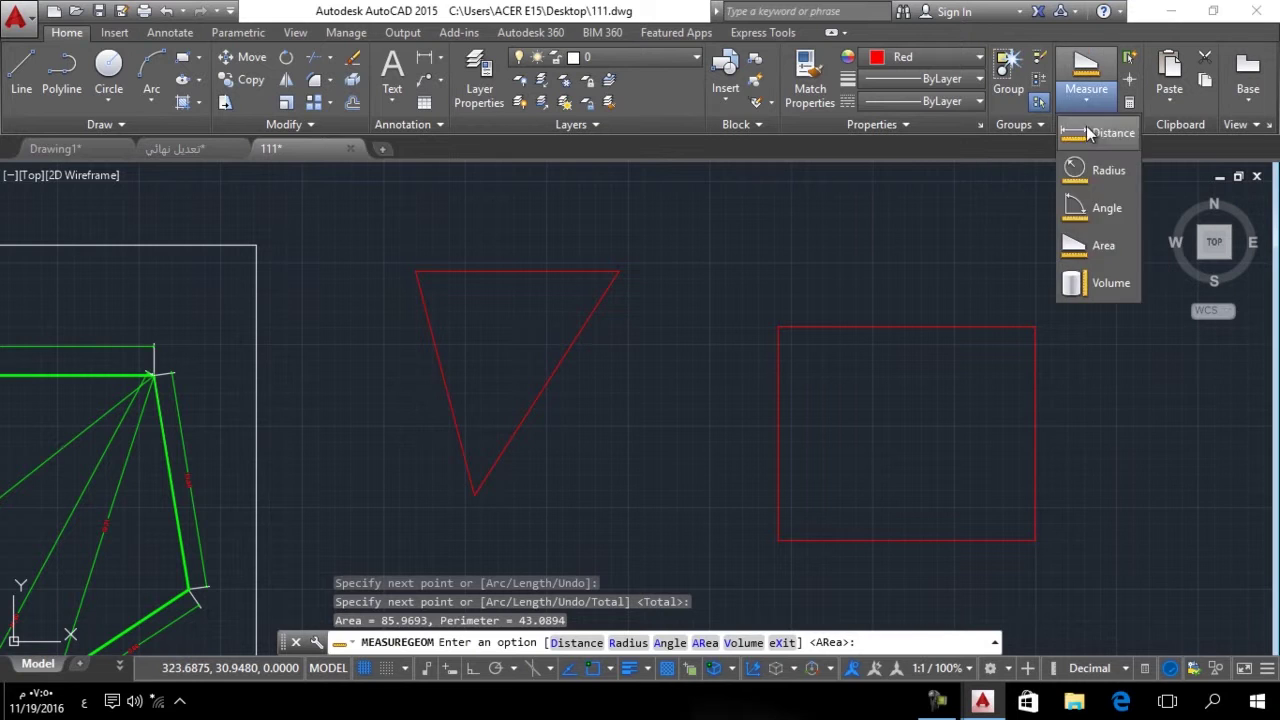
left_click(1102, 245)
left_click(1035, 327)
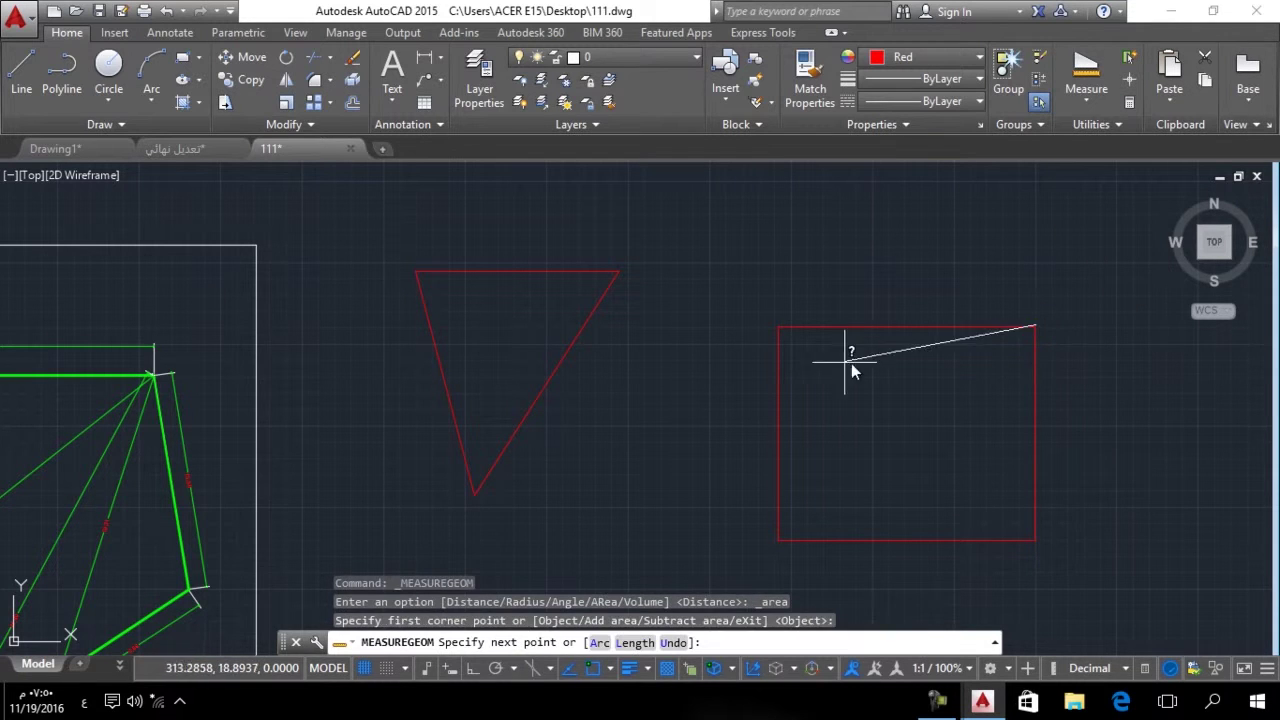
left_click(778, 326)
left_click(778, 540)
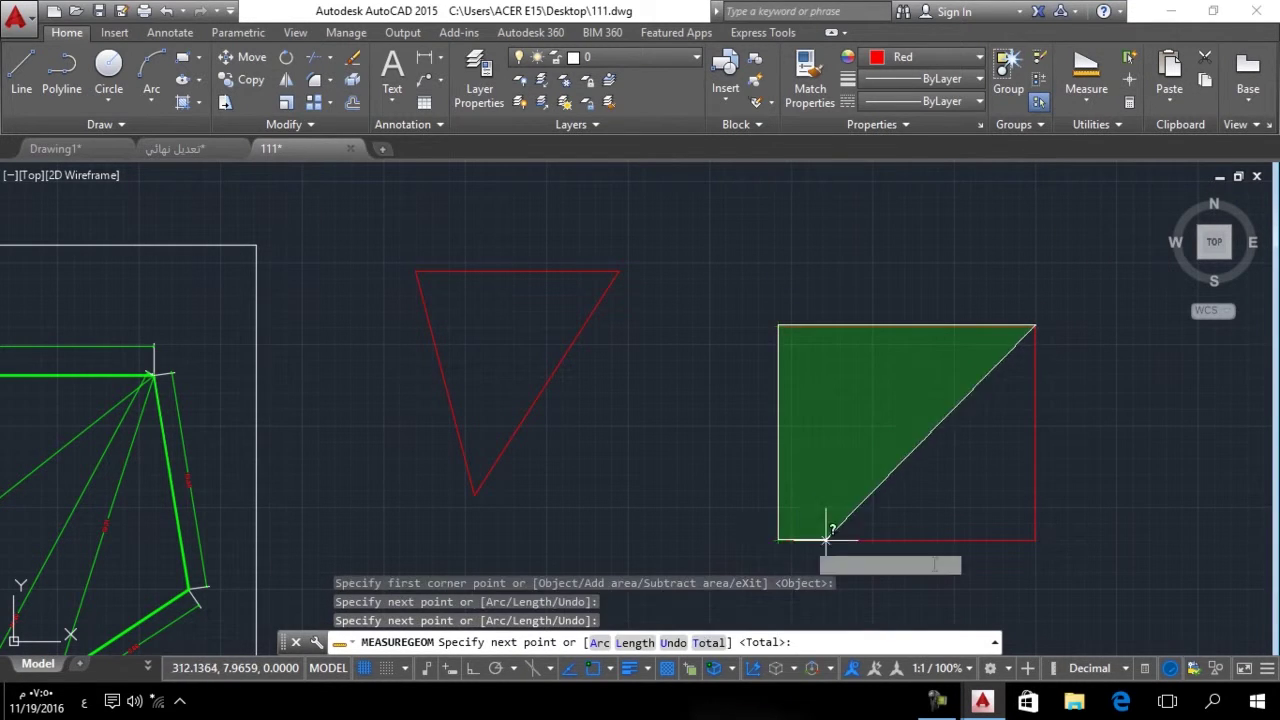
left_click(1036, 539)
key("Return")
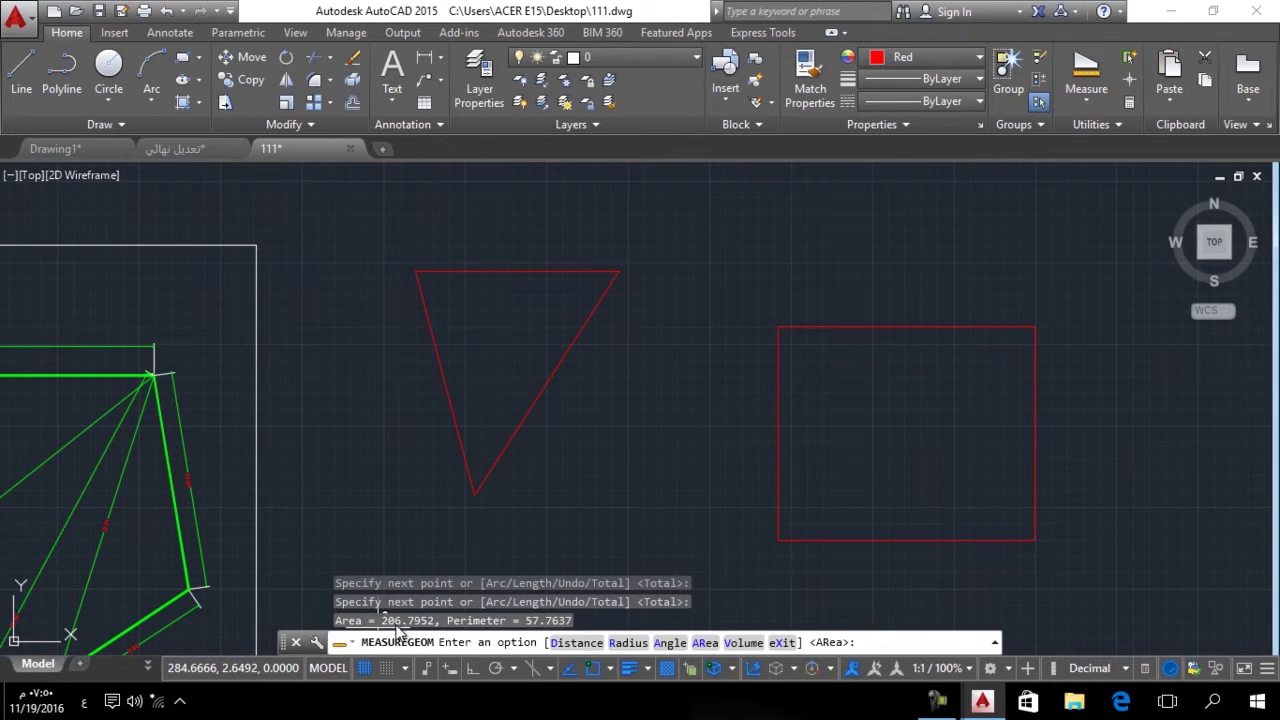
scroll(834, 304, "down", 6)
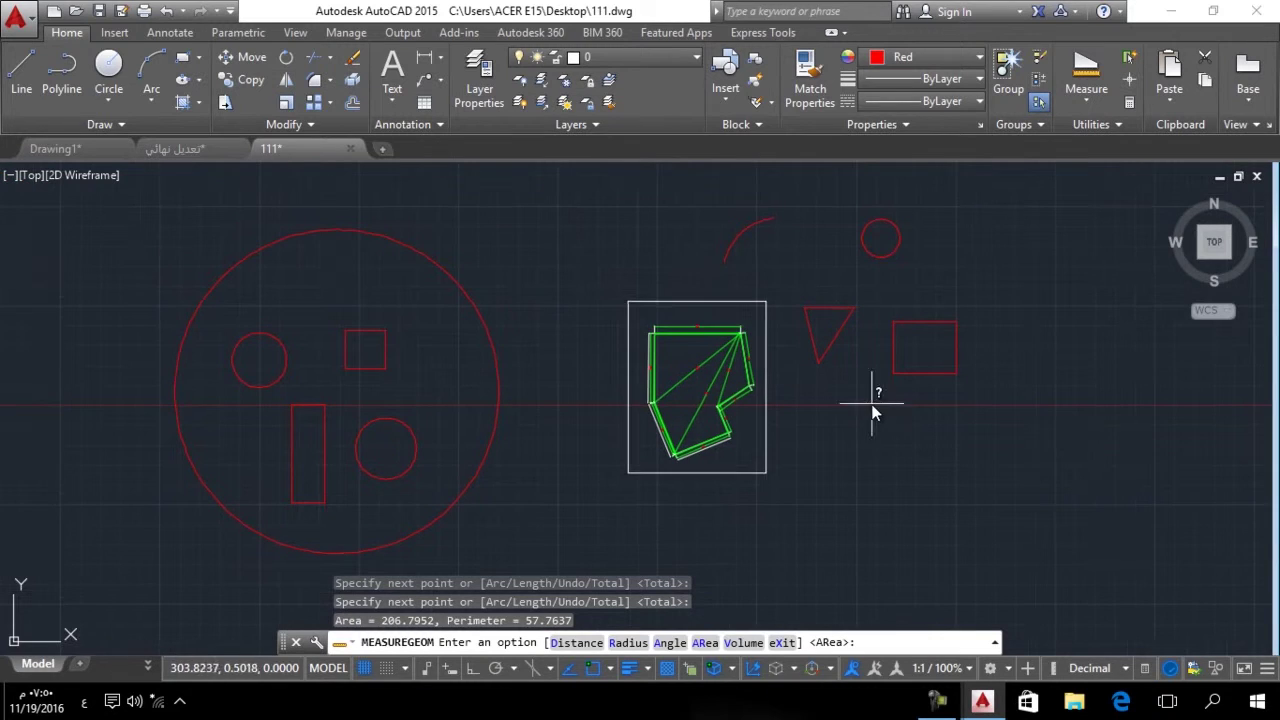
mouse_move(736, 452)
middle_mouse_down()
mouse_move(771, 486)
mouse_move(654, 509)
mouse_move(580, 470)
mouse_move(654, 449)
middle_mouse_up()
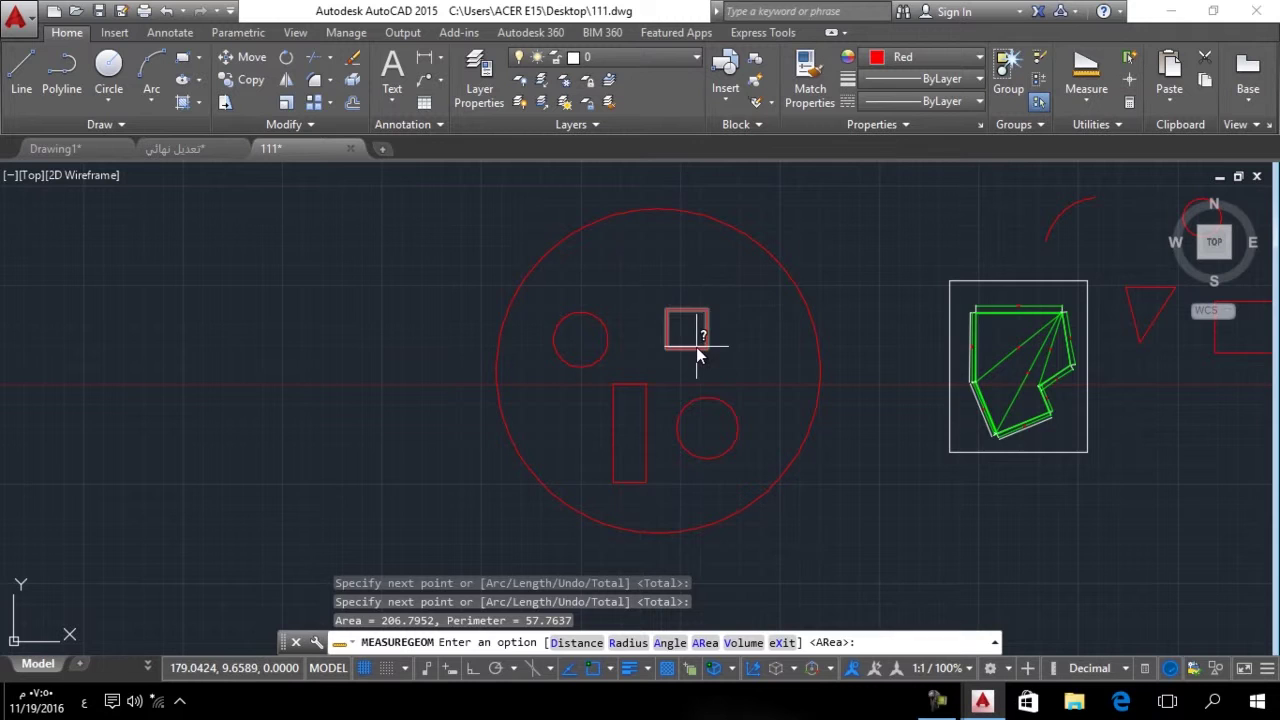
key("Escape")
Copy the red rectangle beside the triangle twice in a row to its right and once below it, with Ortho on.
scroll(565, 375, "down", 2)
mouse_move(630, 357)
middle_mouse_down()
mouse_move(409, 343)
mouse_move(409, 383)
middle_mouse_up()
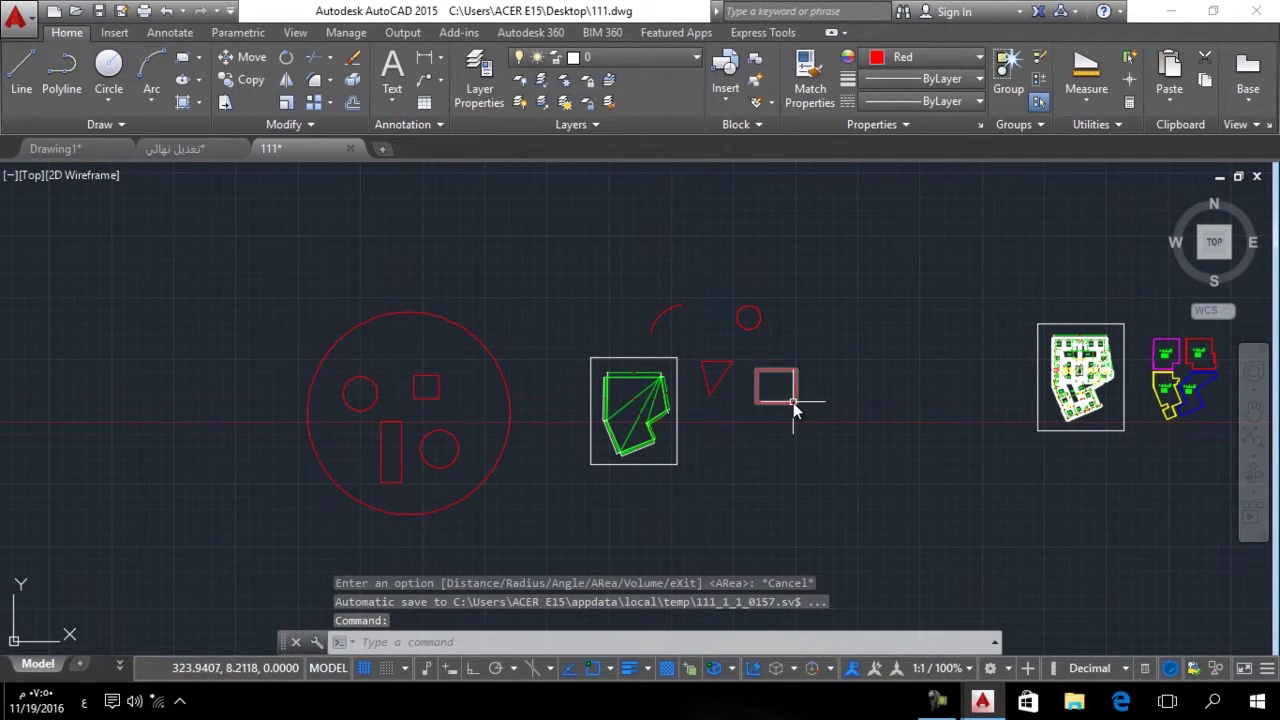
scroll(794, 406, "up", 4)
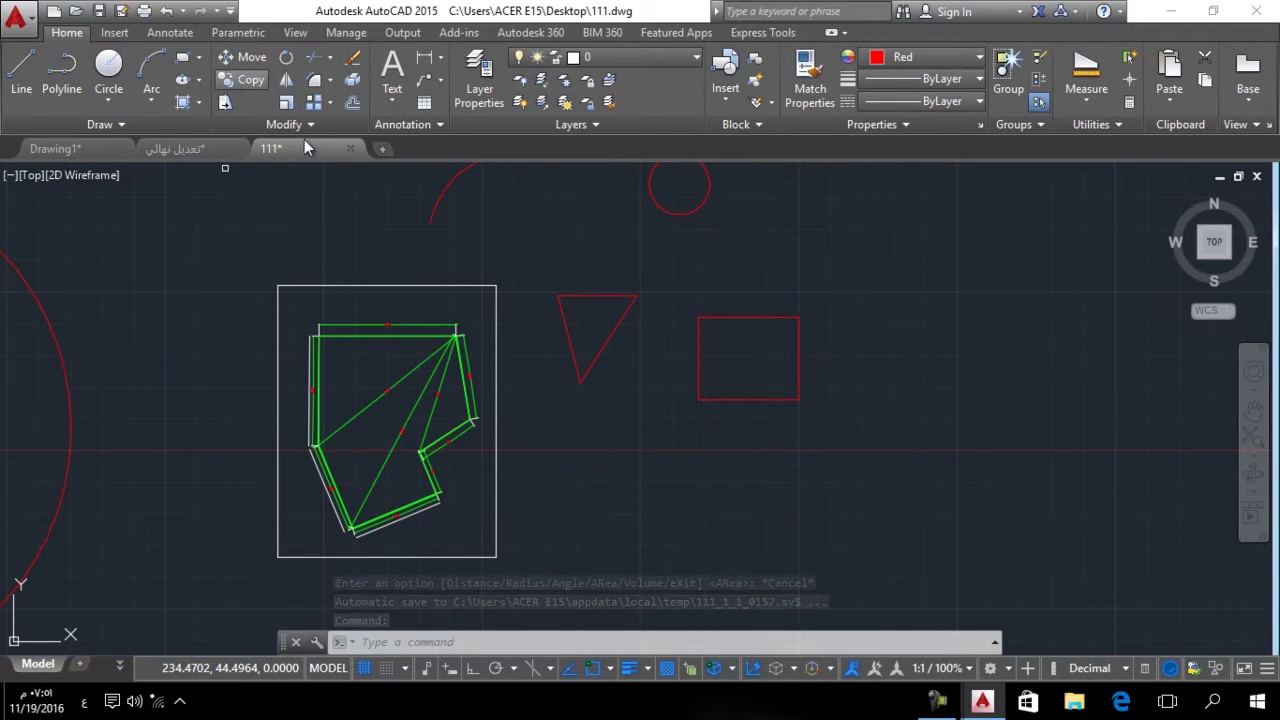
left_click(757, 319)
key("Return")
left_click(658, 443)
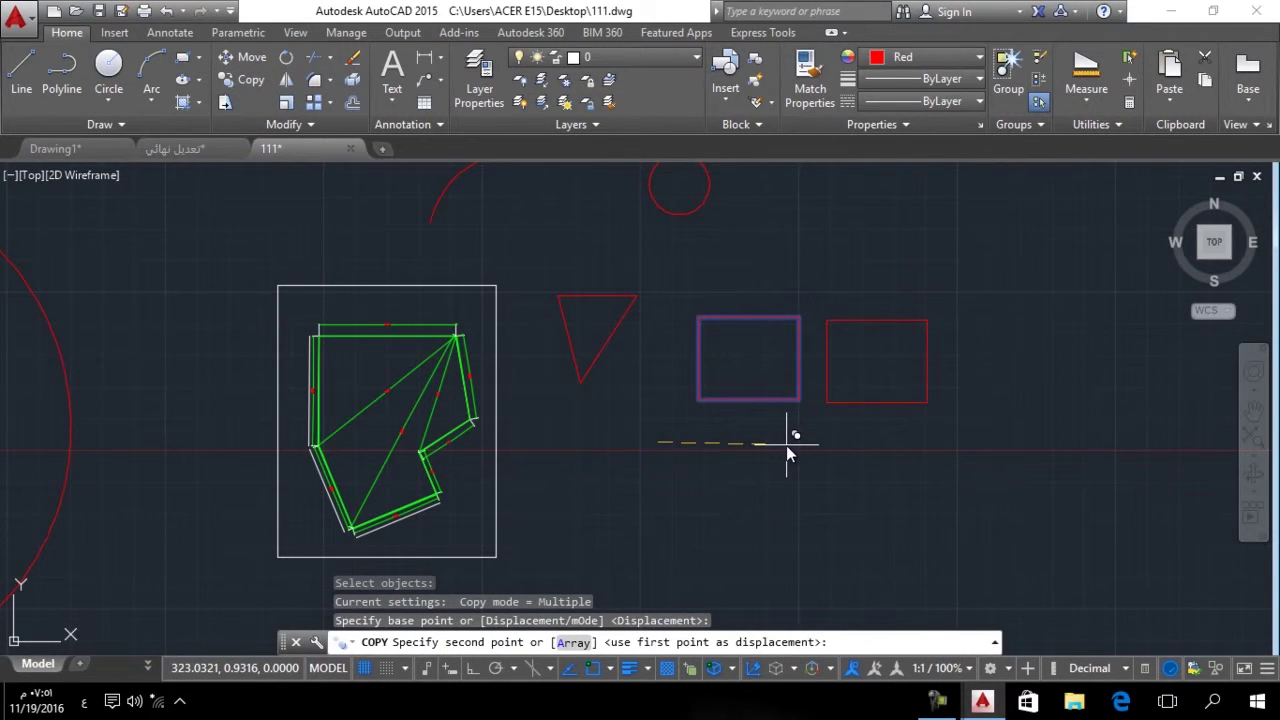
key("F8")
left_click(786, 445)
left_click(917, 447)
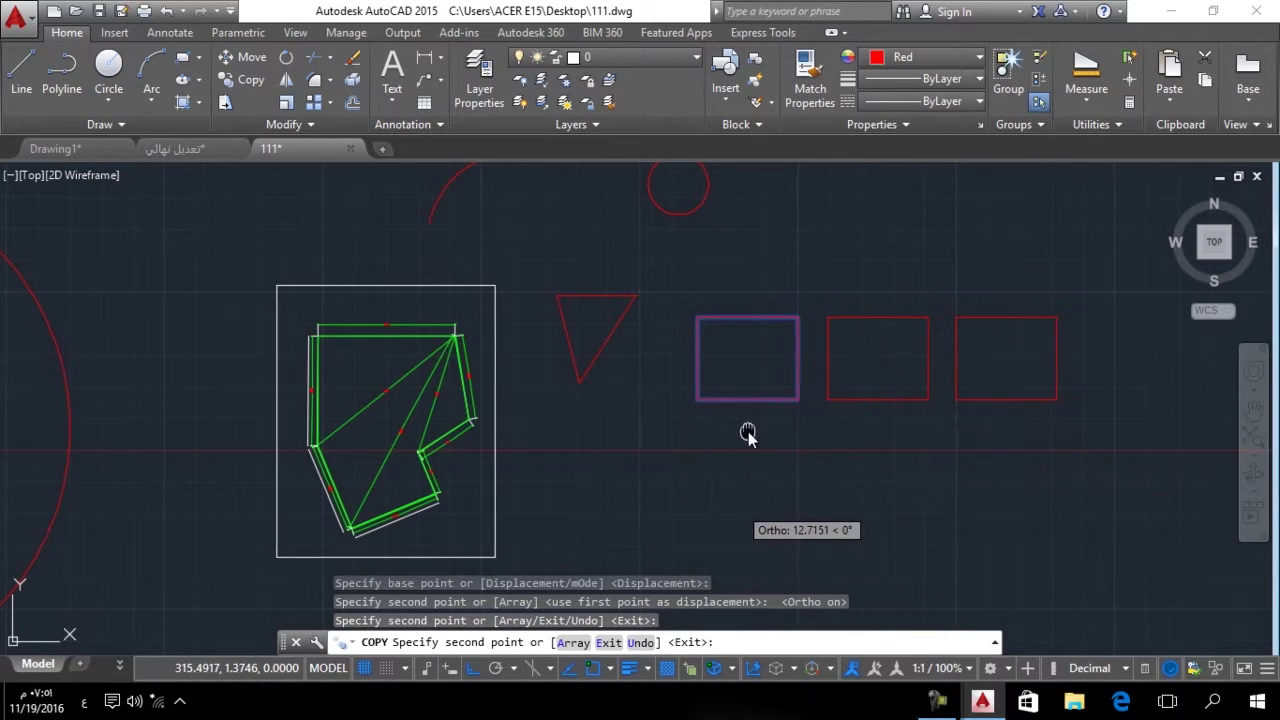
middle_click_drag(729, 585, 739, 509)
left_click(741, 479)
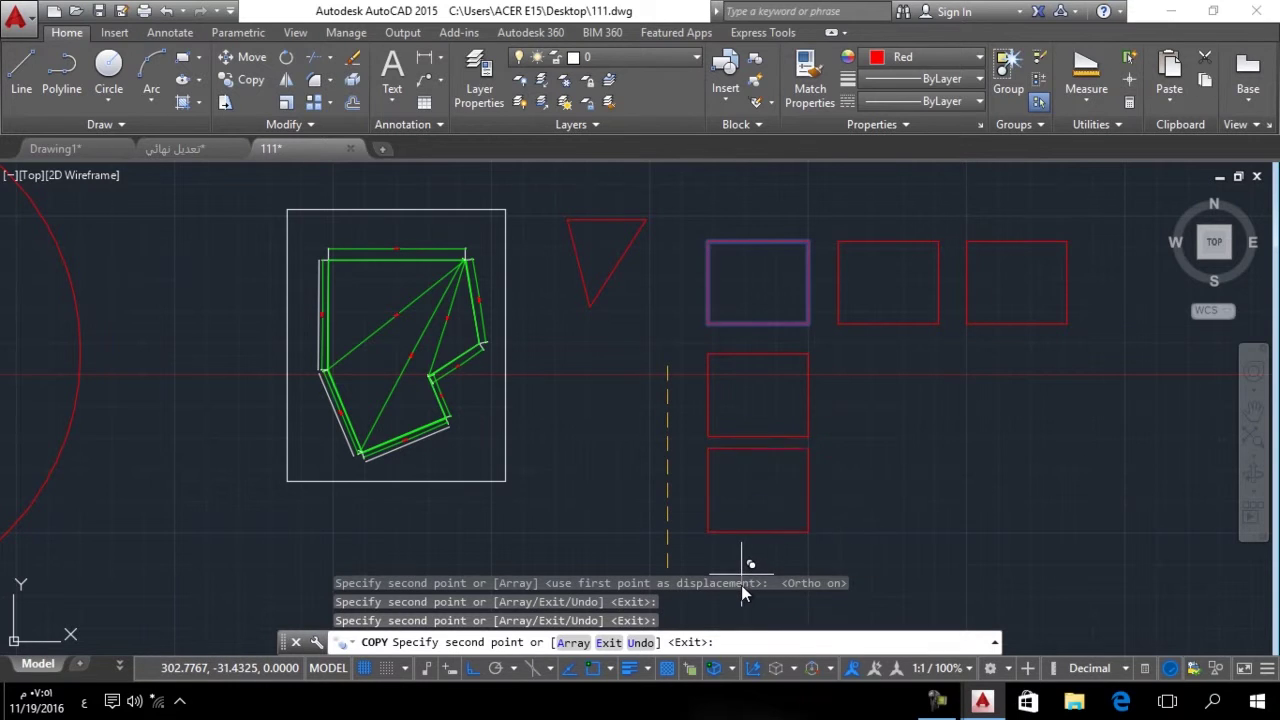
key("Return")
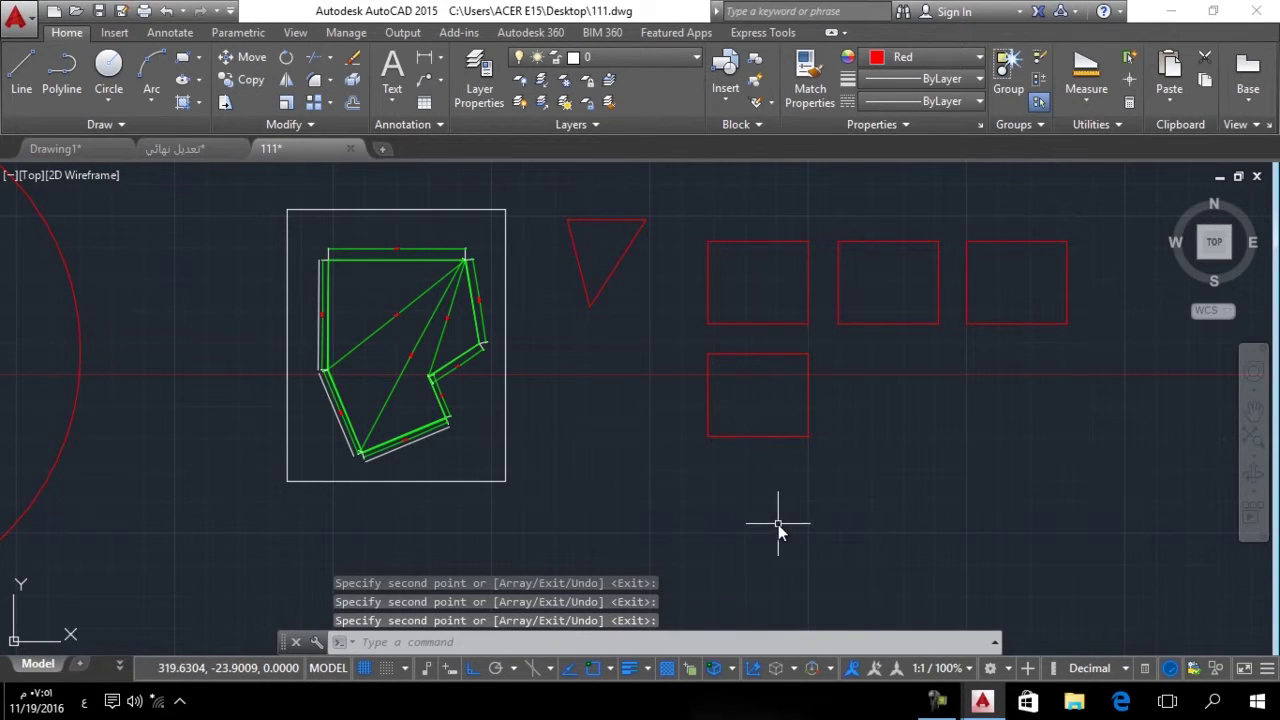
Start a cumulative area measurement with Add area and include the rightmost rectangle of the upper row by its four corners.
middle_click_drag(765, 439, 646, 491)
scroll(747, 458, "up", 2)
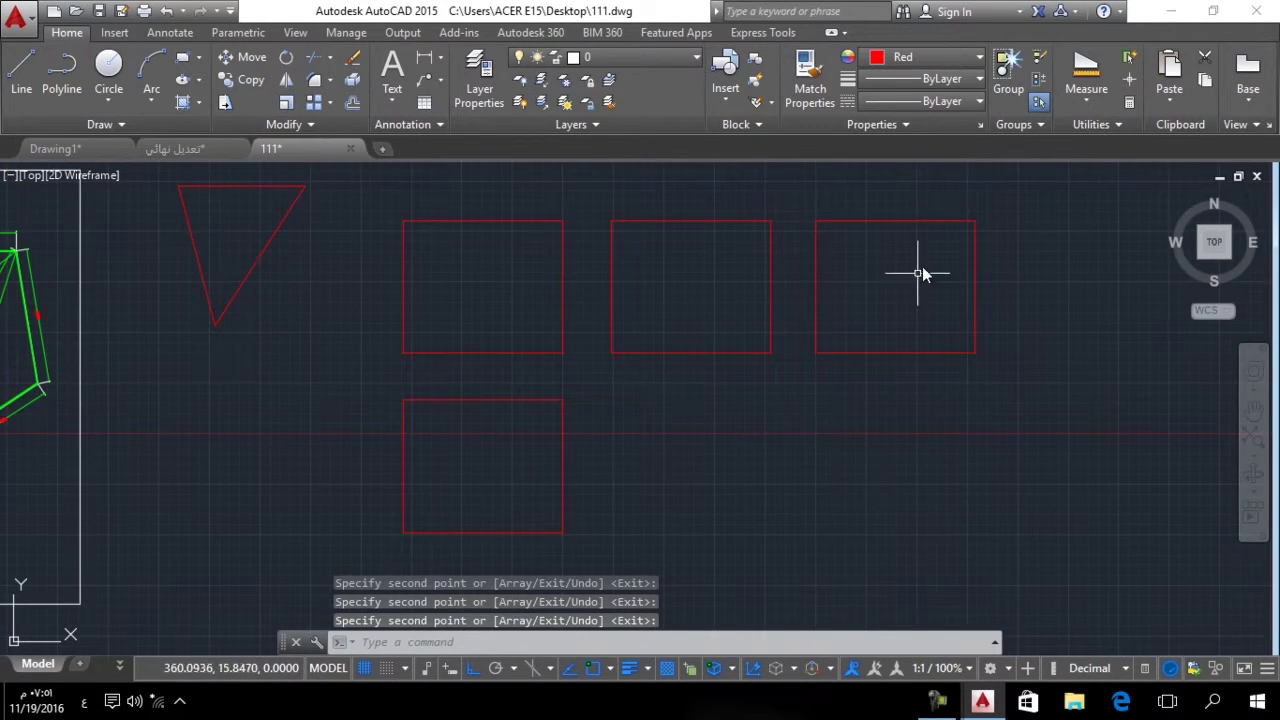
left_click(1087, 104)
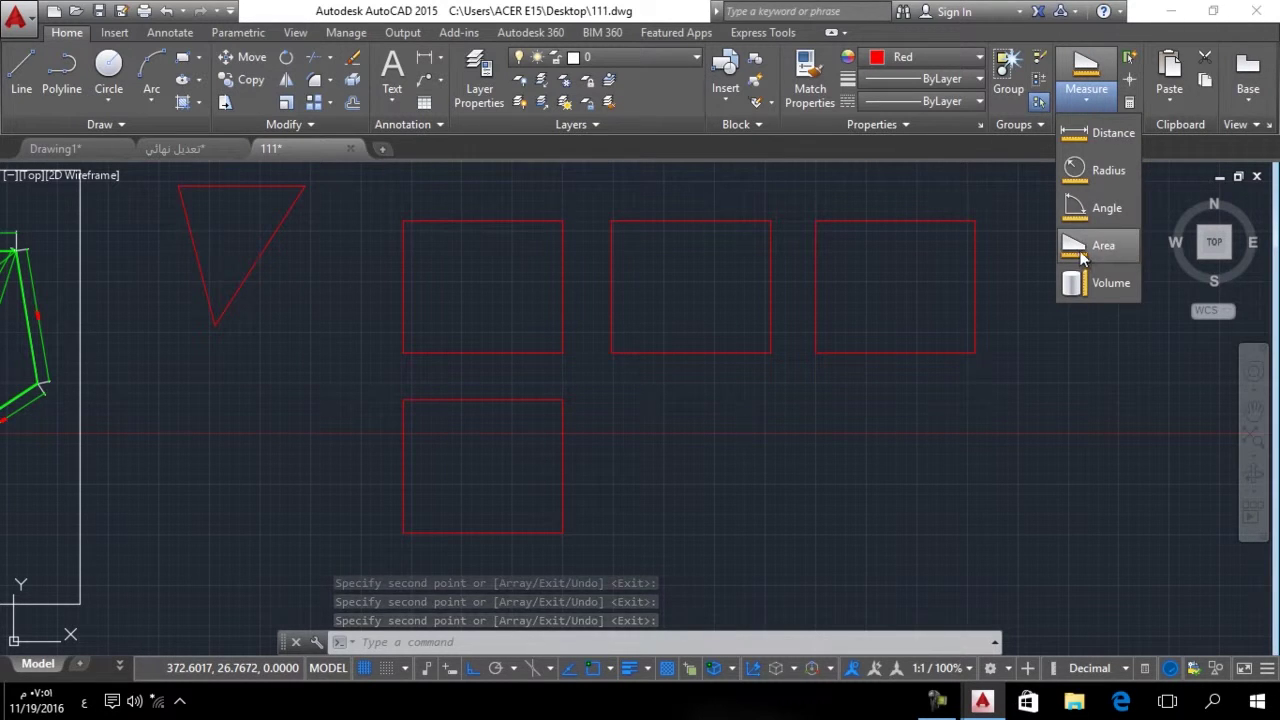
left_click(1081, 248)
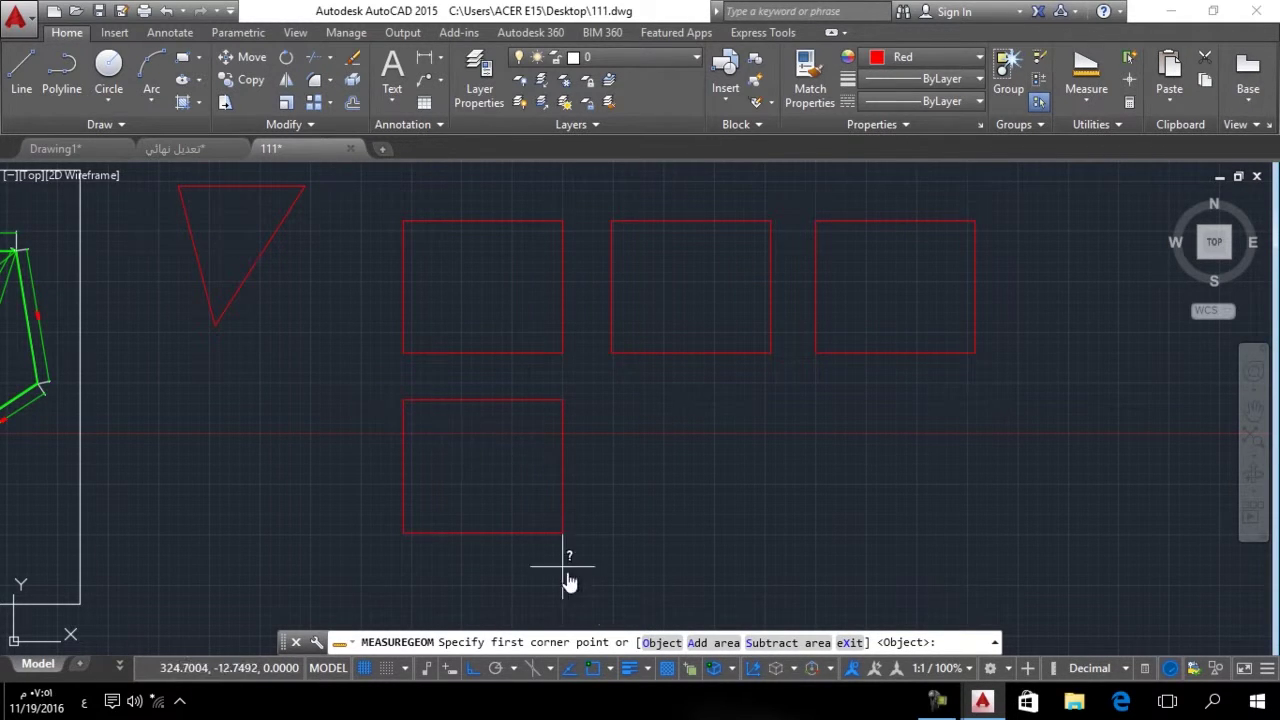
left_click(712, 643)
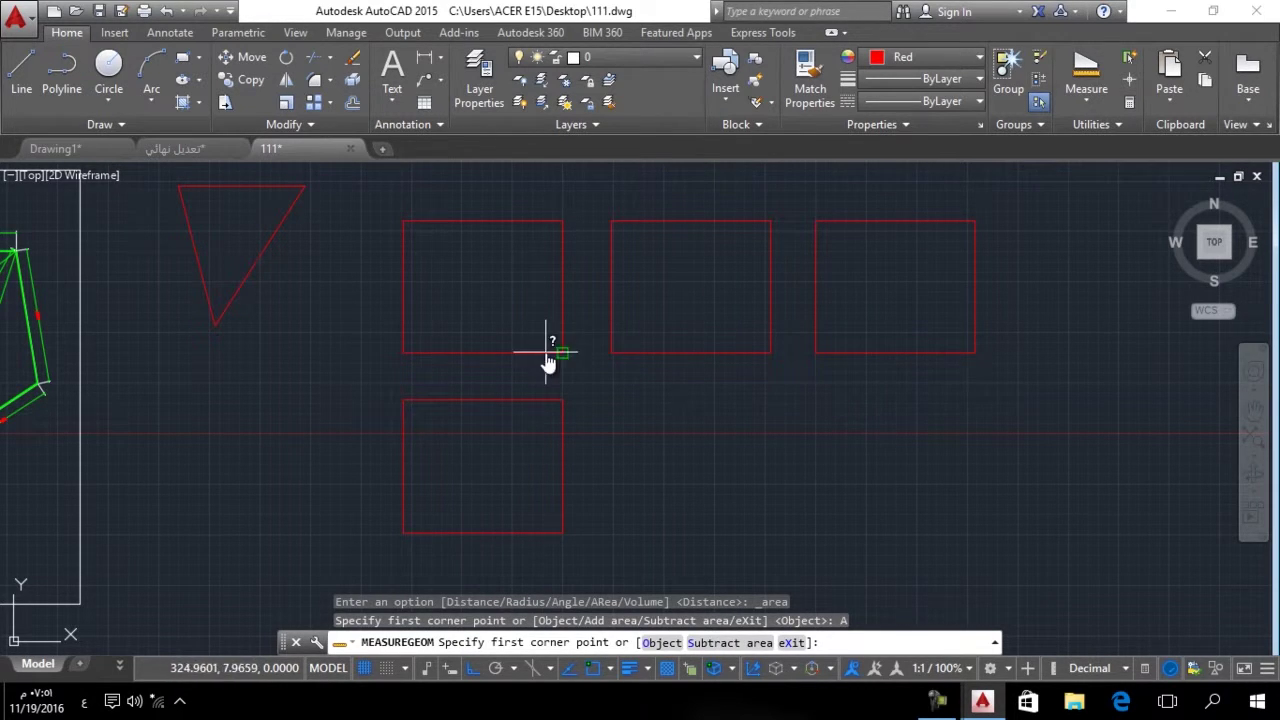
left_click(976, 220)
left_click(816, 220)
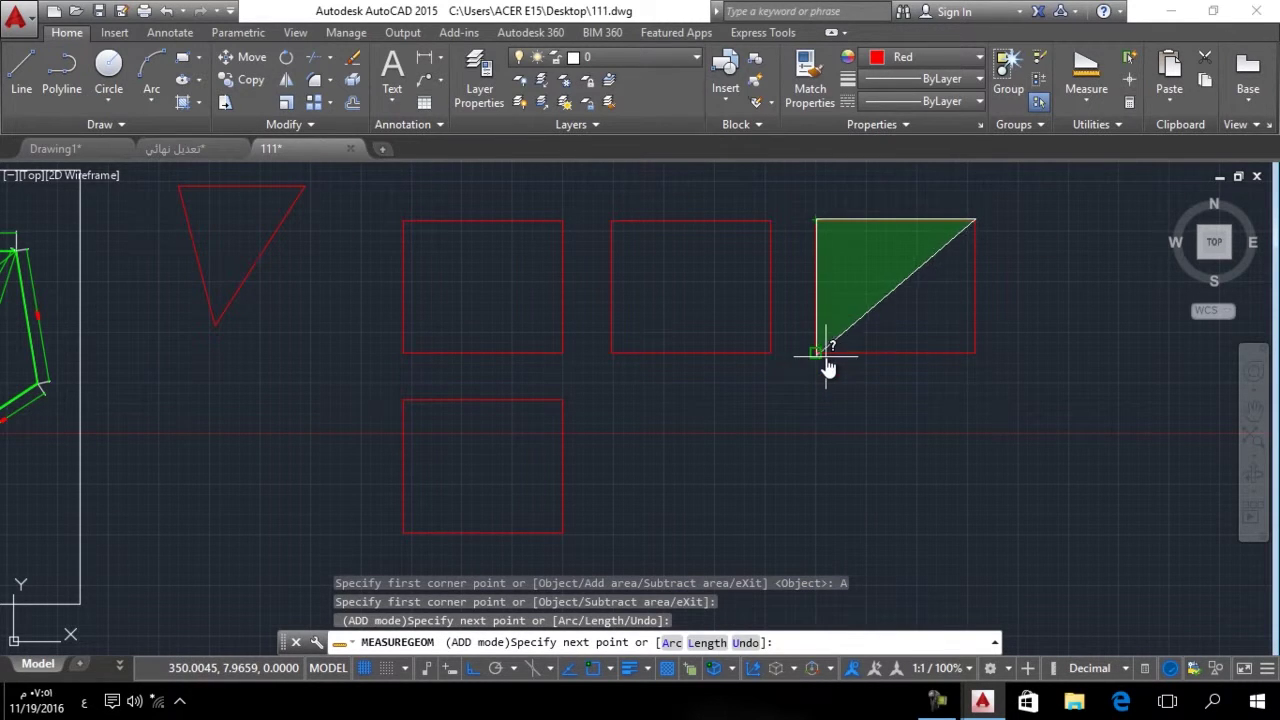
left_click(816, 352)
left_click(976, 352)
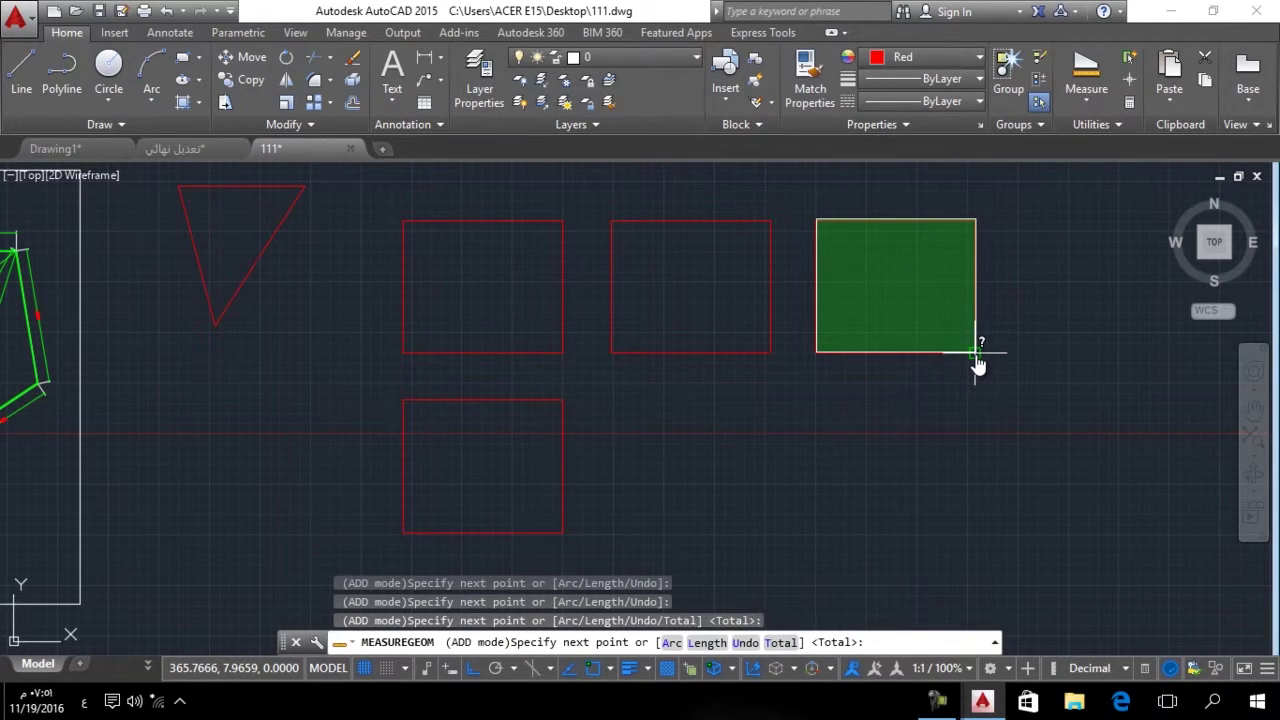
key("Return")
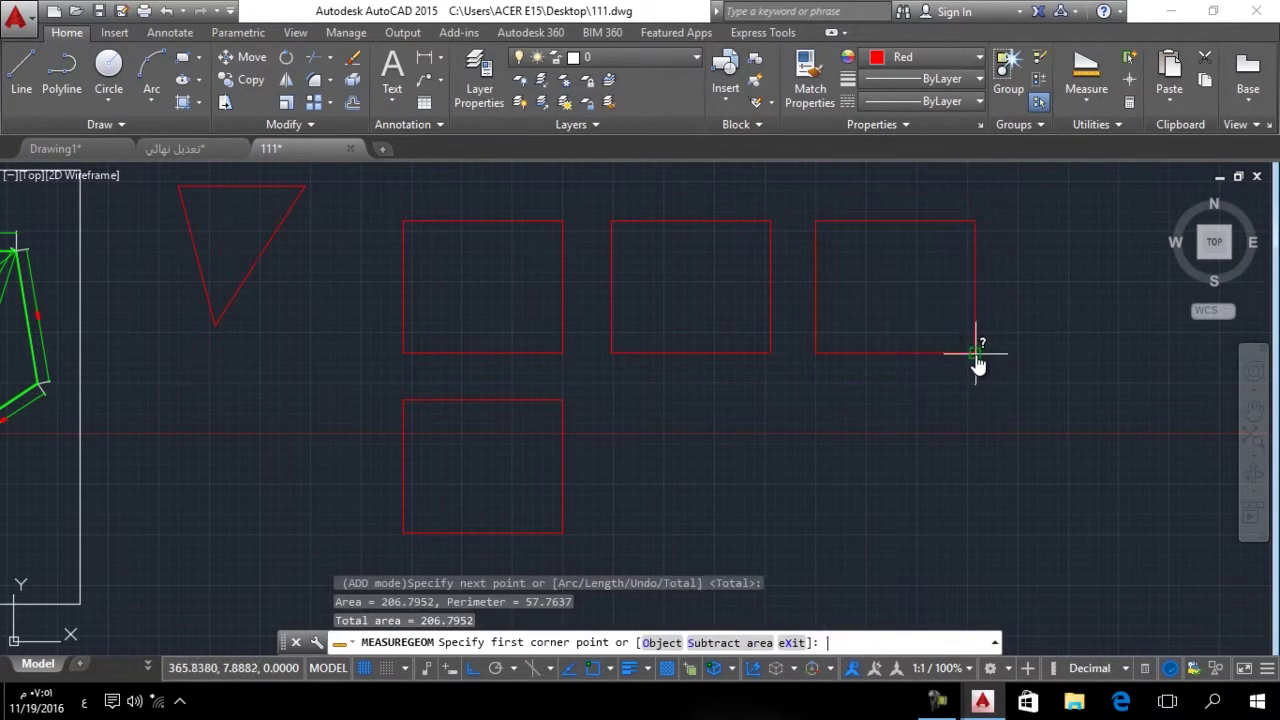
Add the upper row's middle rectangle to the cumulative area, review the total in the command history, and end the measurement.
left_click(770, 220)
left_click(611, 220)
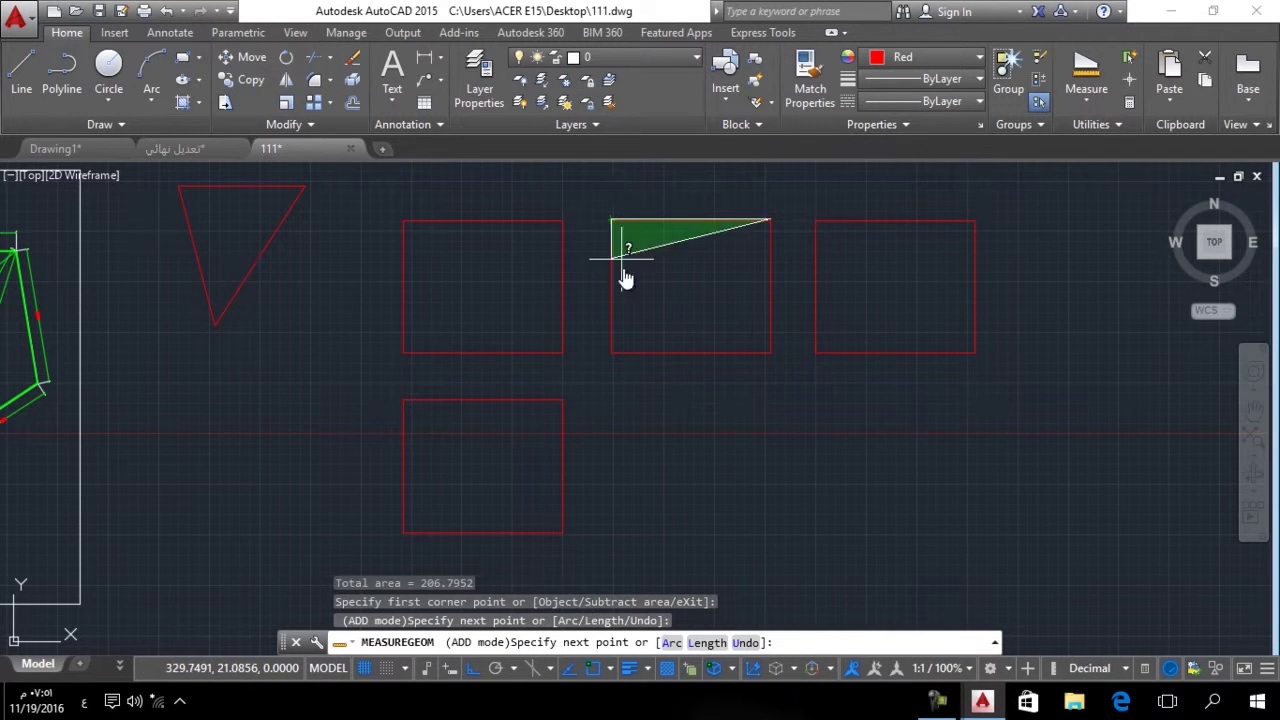
left_click(612, 352)
left_click(771, 352)
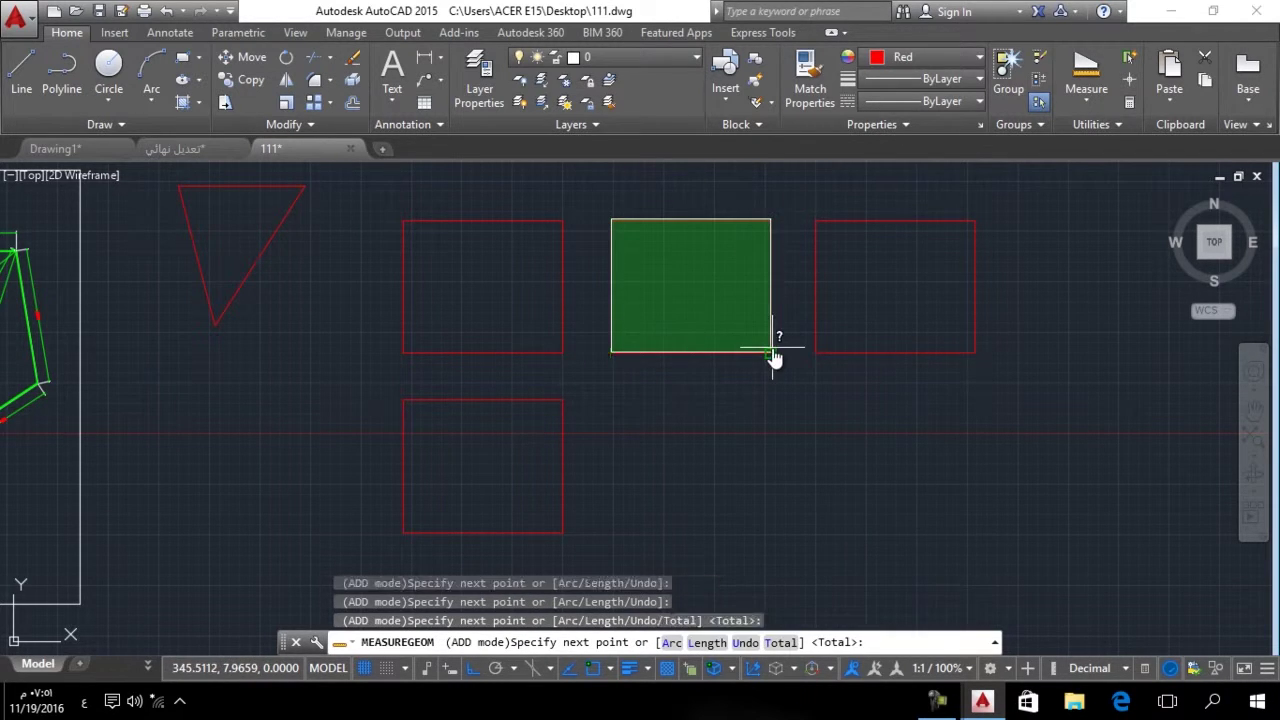
key("Return")
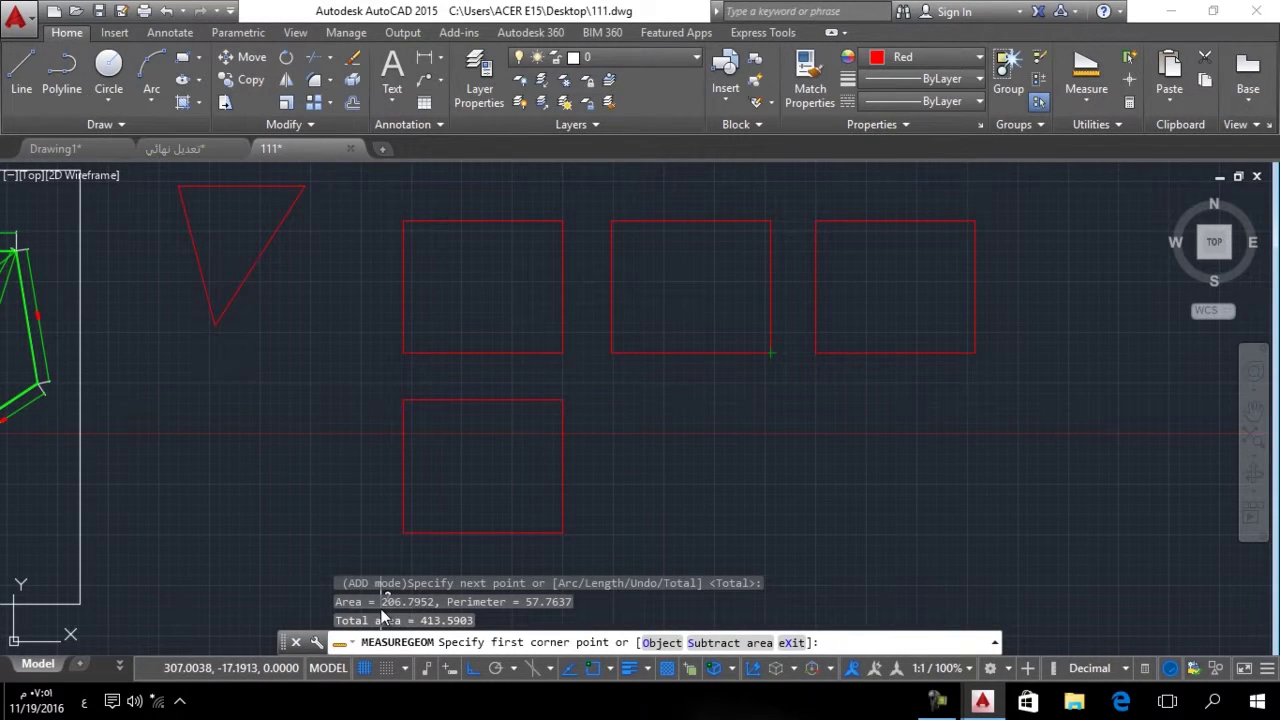
key("F2")
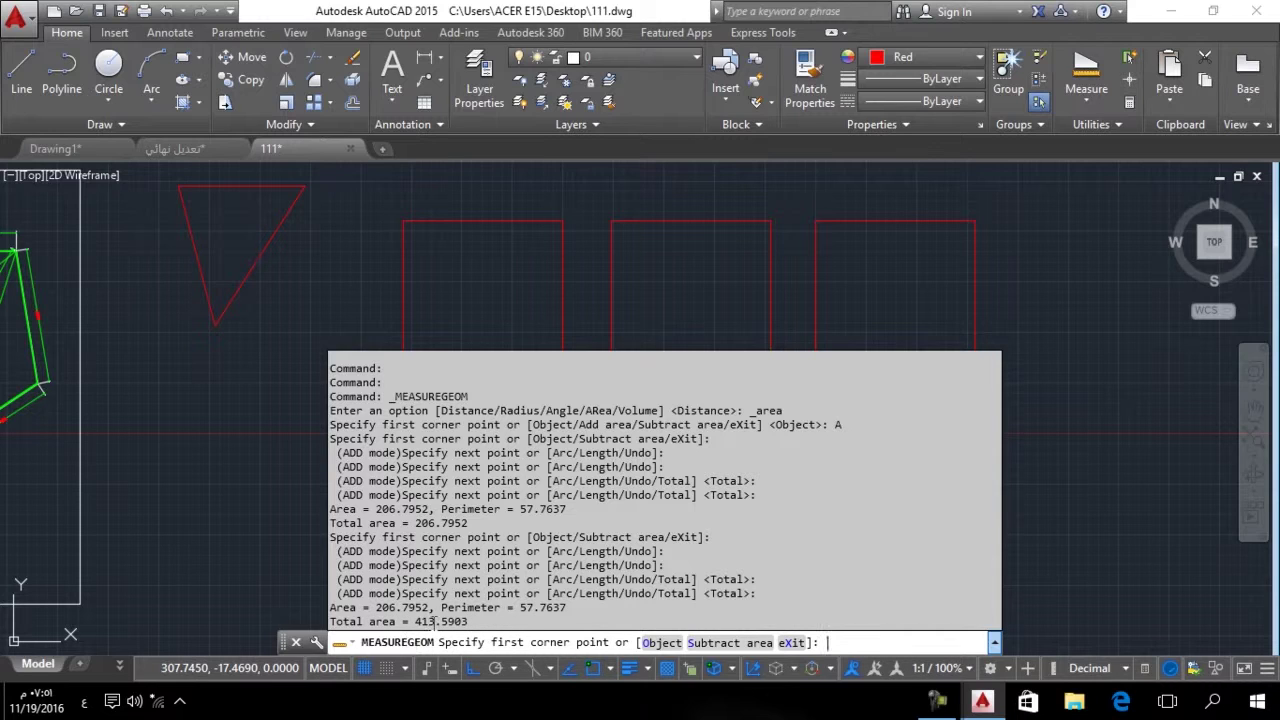
key("Escape")
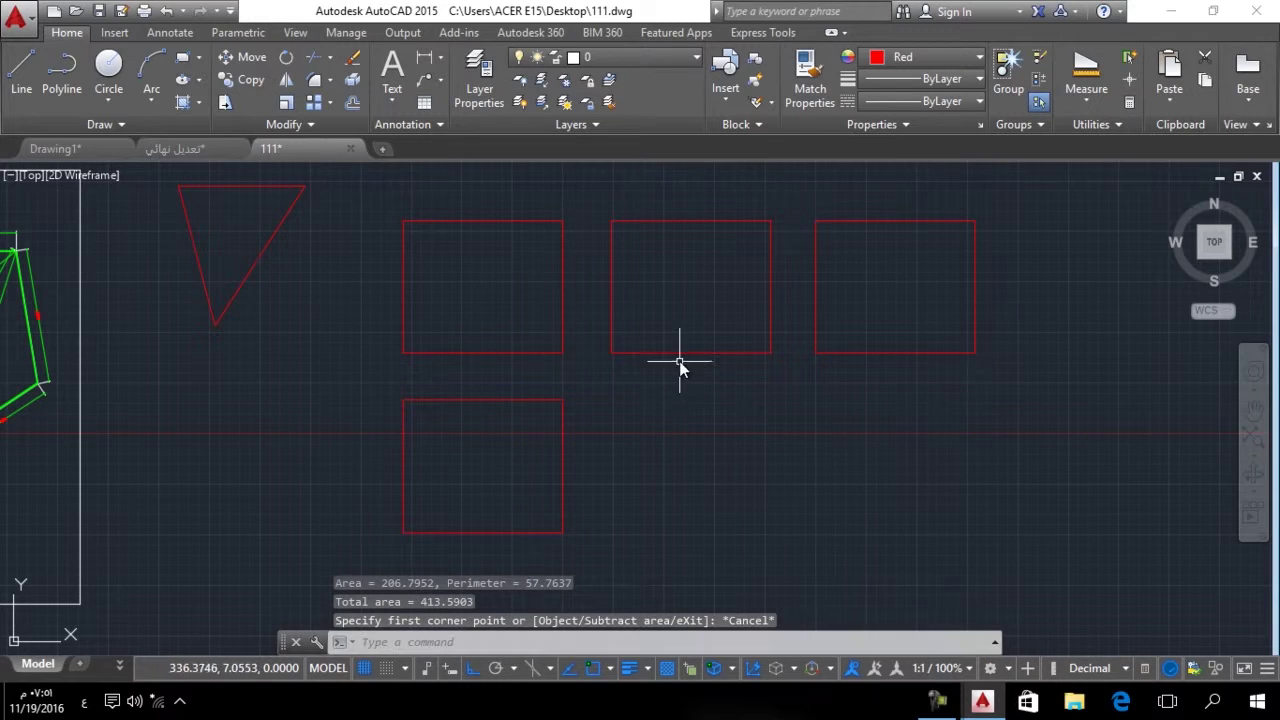
Begin a new cumulative area measurement with Add area and include the upper row's rightmost rectangle by its four corners.
left_click(1088, 94)
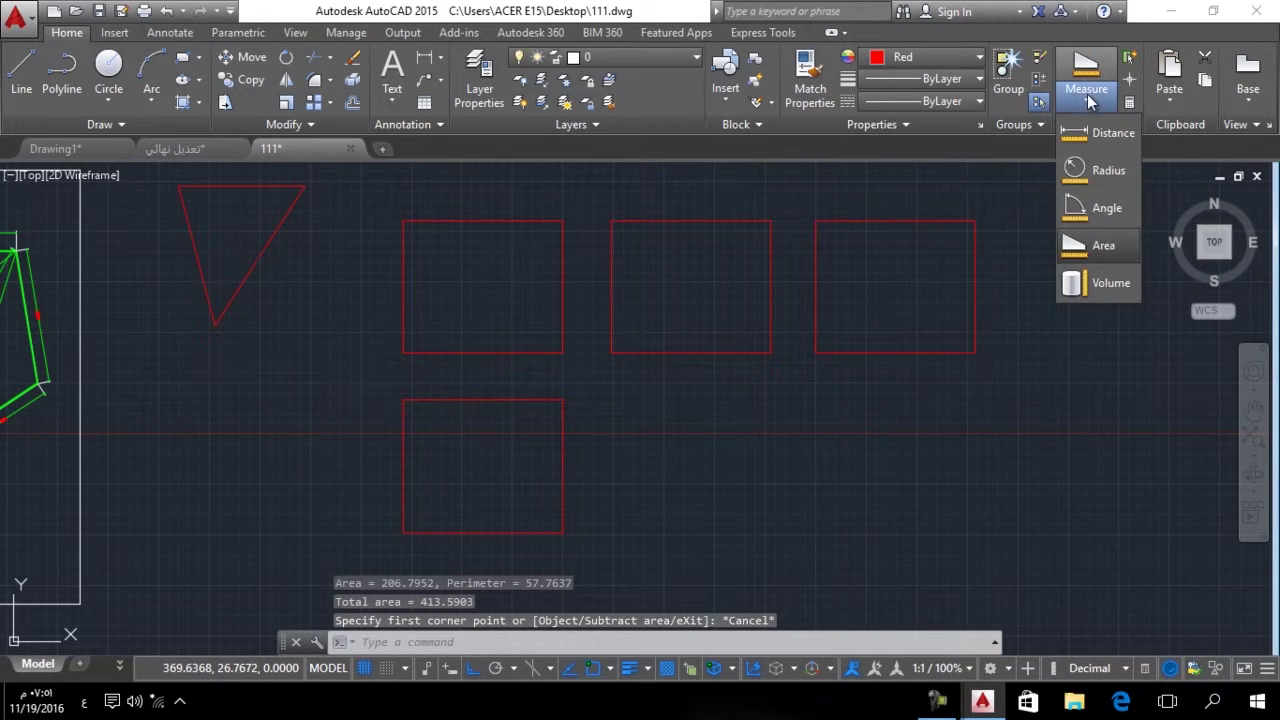
left_click(1100, 246)
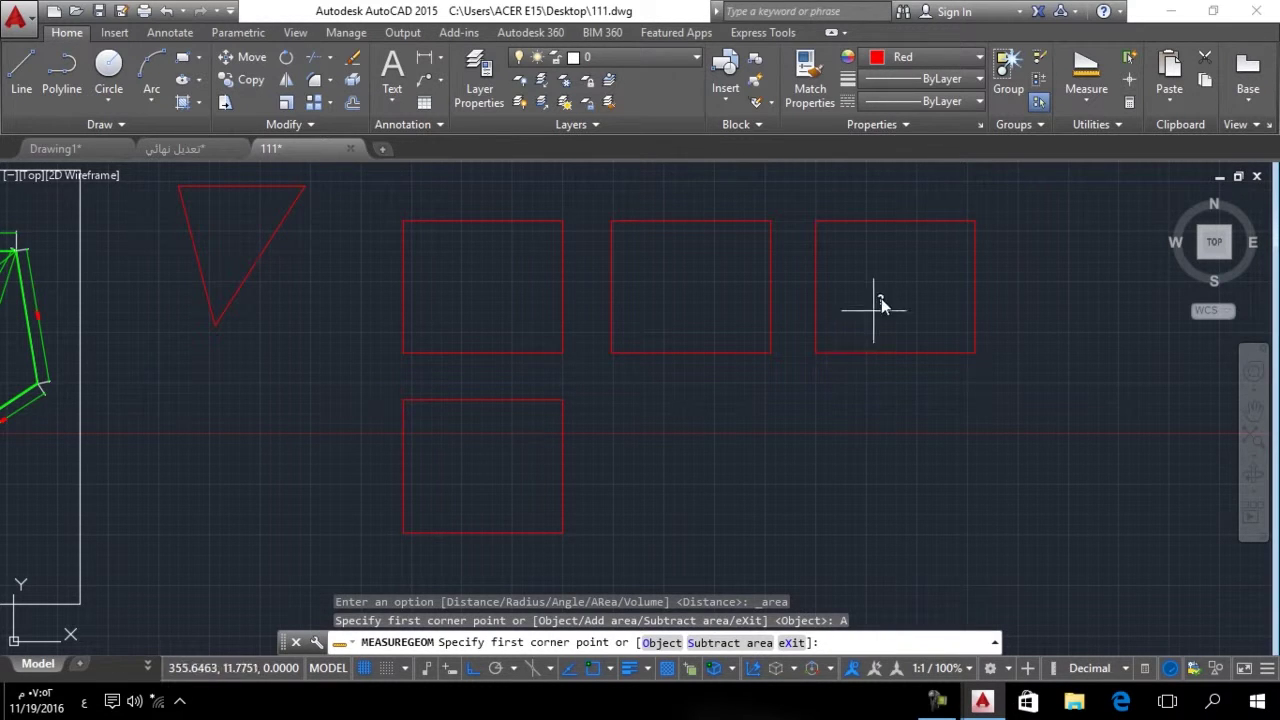
left_click(976, 220)
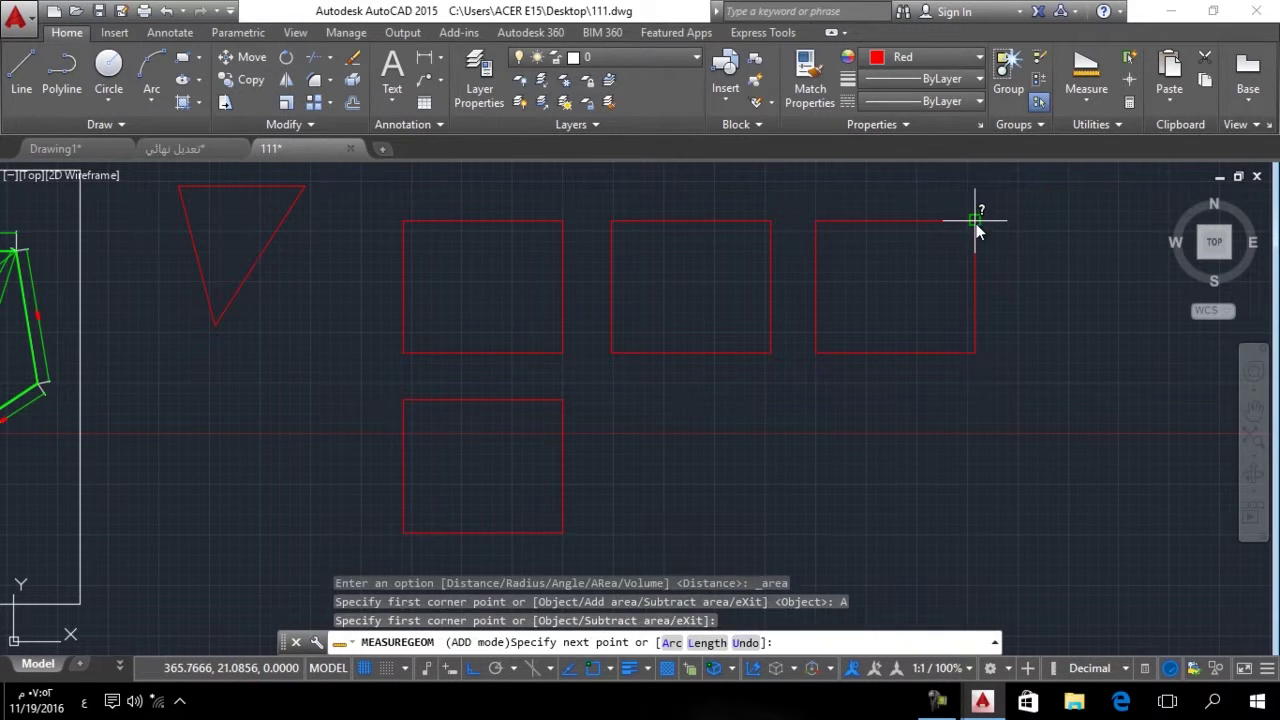
left_click(817, 219)
left_click(817, 352)
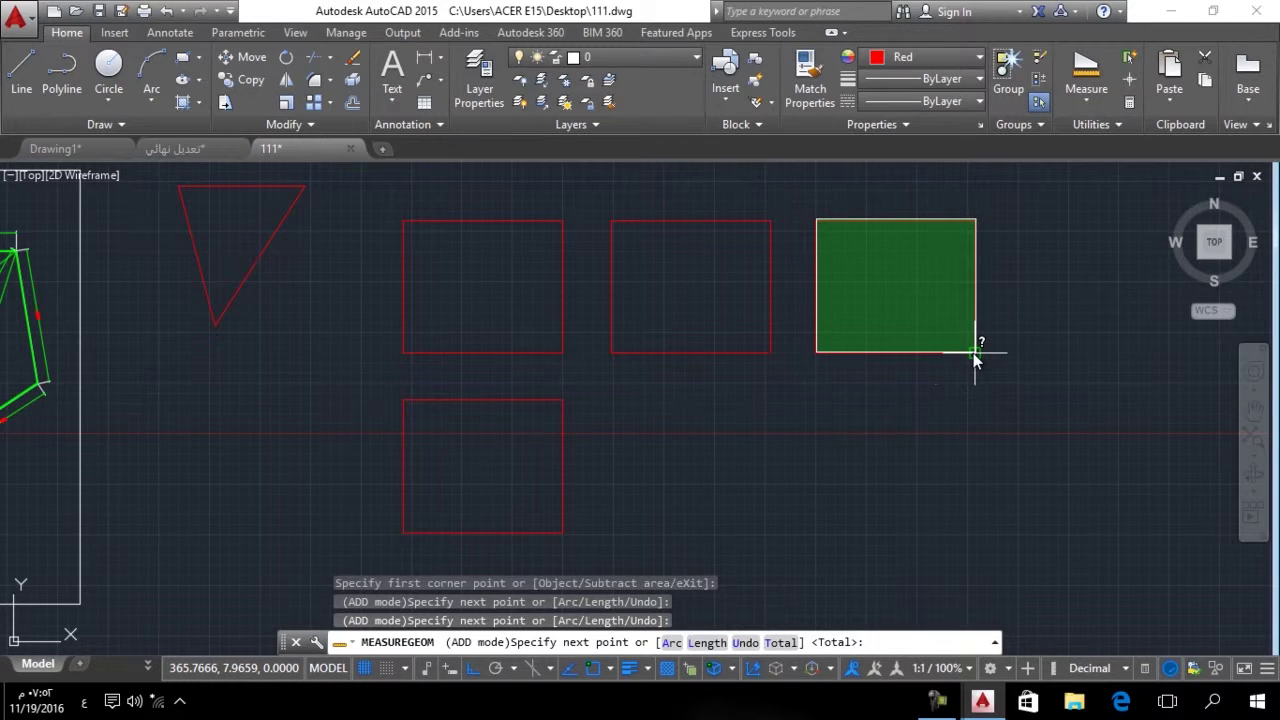
left_click(975, 352)
key("Return")
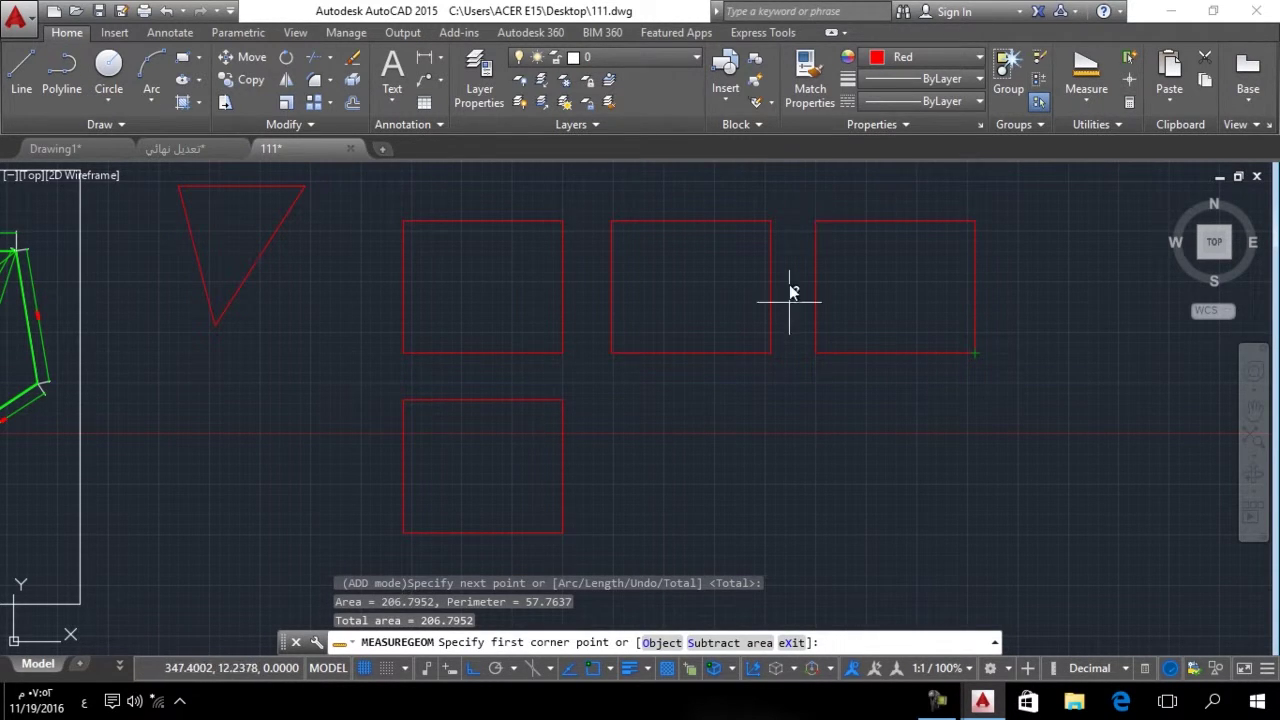
Add the upper row's middle rectangle to the cumulative area by its four corners.
left_click(774, 223)
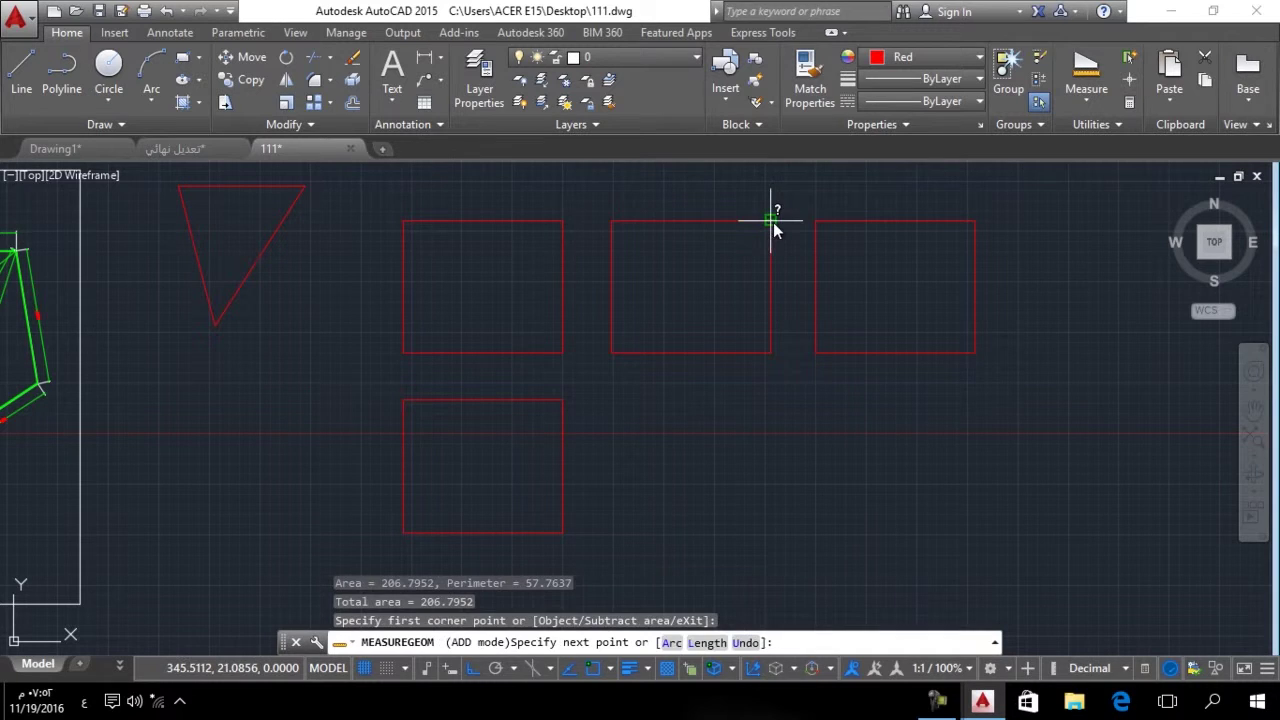
left_click(612, 221)
left_click(615, 351)
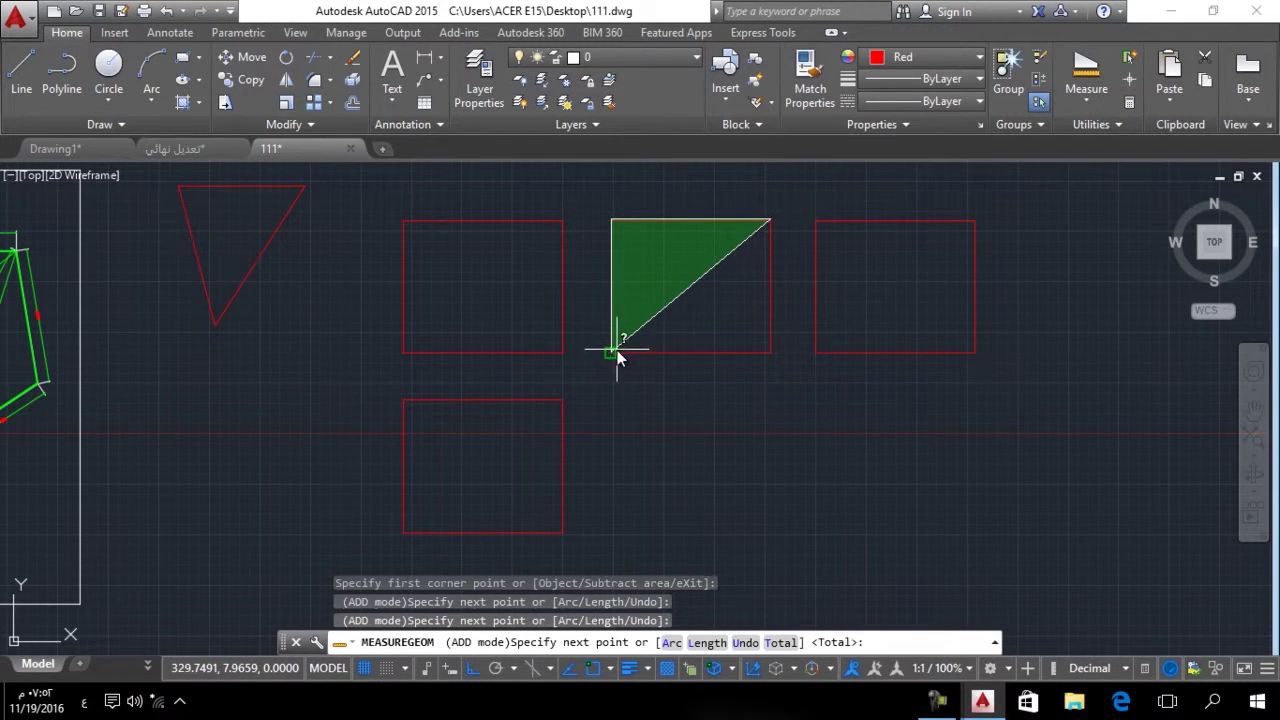
left_click(769, 352)
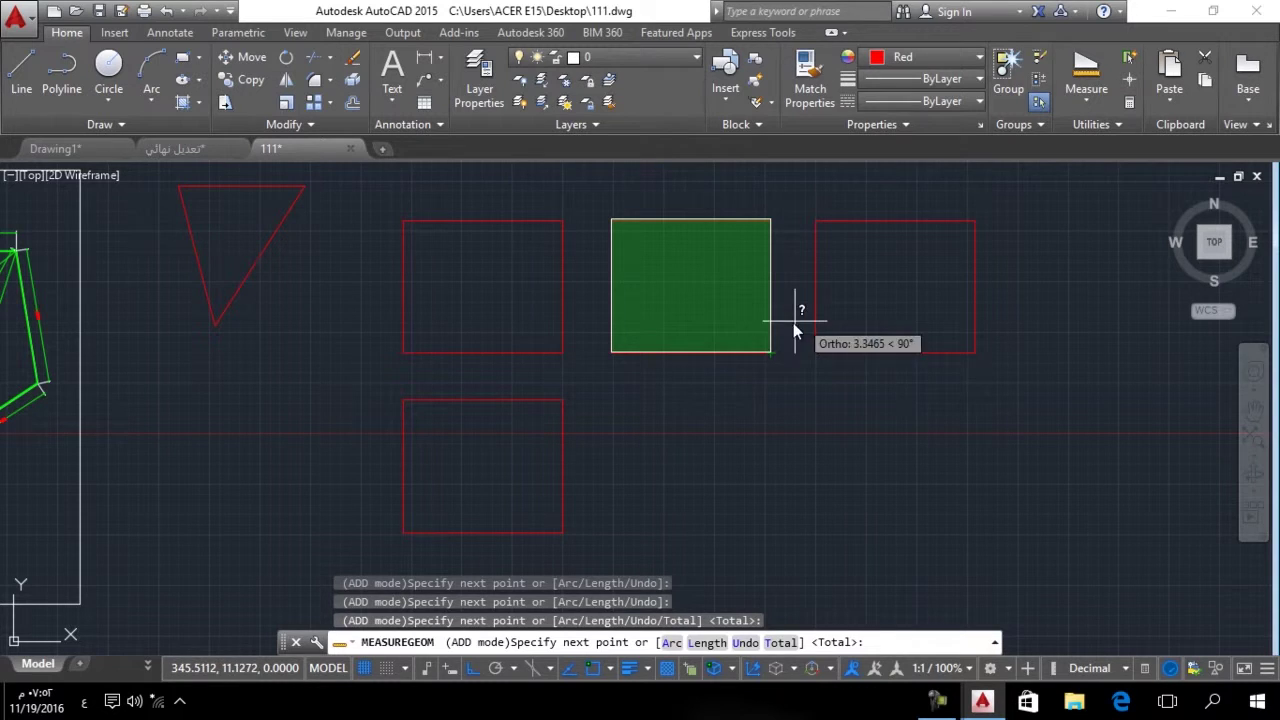
key("Return")
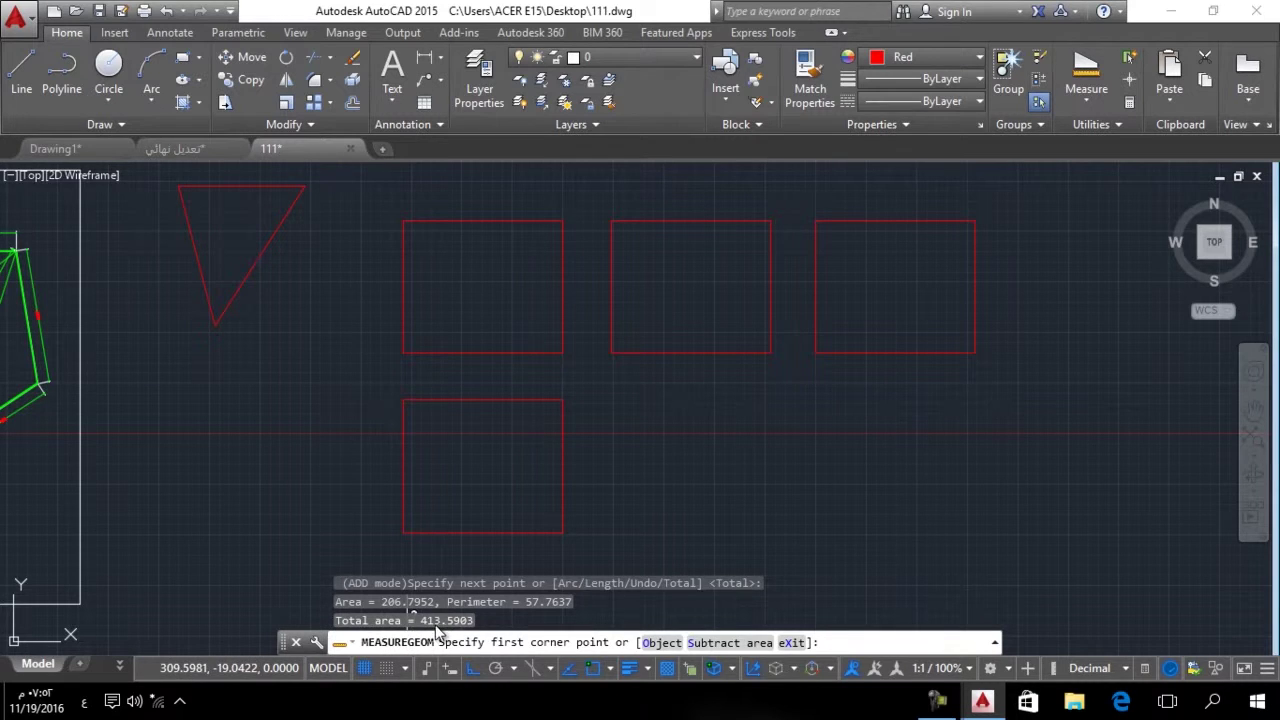
Add the upper row's leftmost rectangle to the cumulative area by its four corners.
left_click(563, 221)
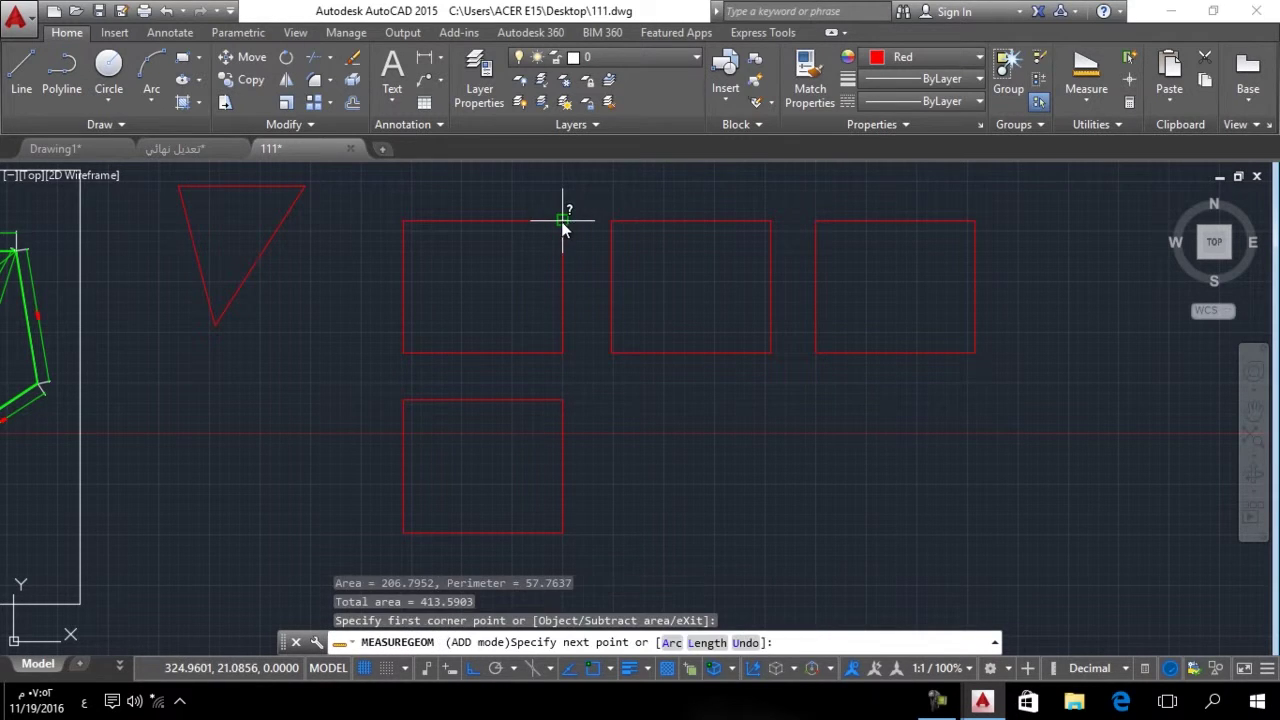
left_click(404, 221)
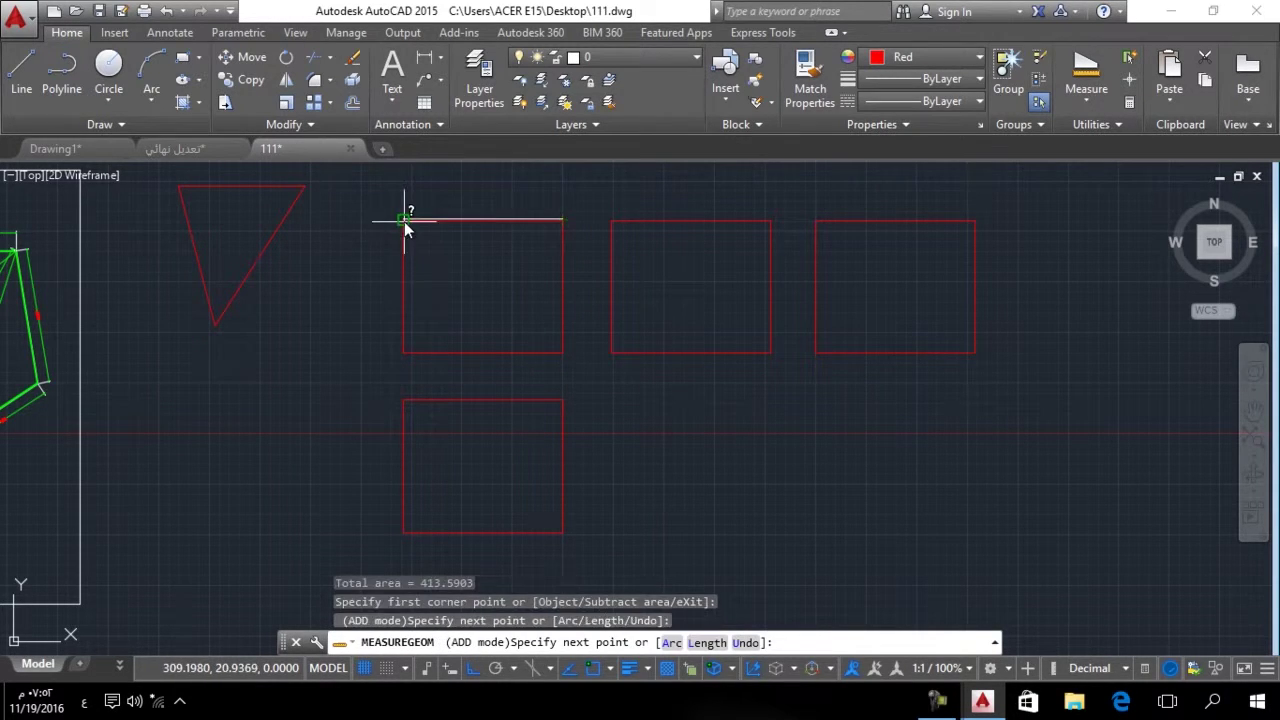
left_click(404, 352)
left_click(563, 353)
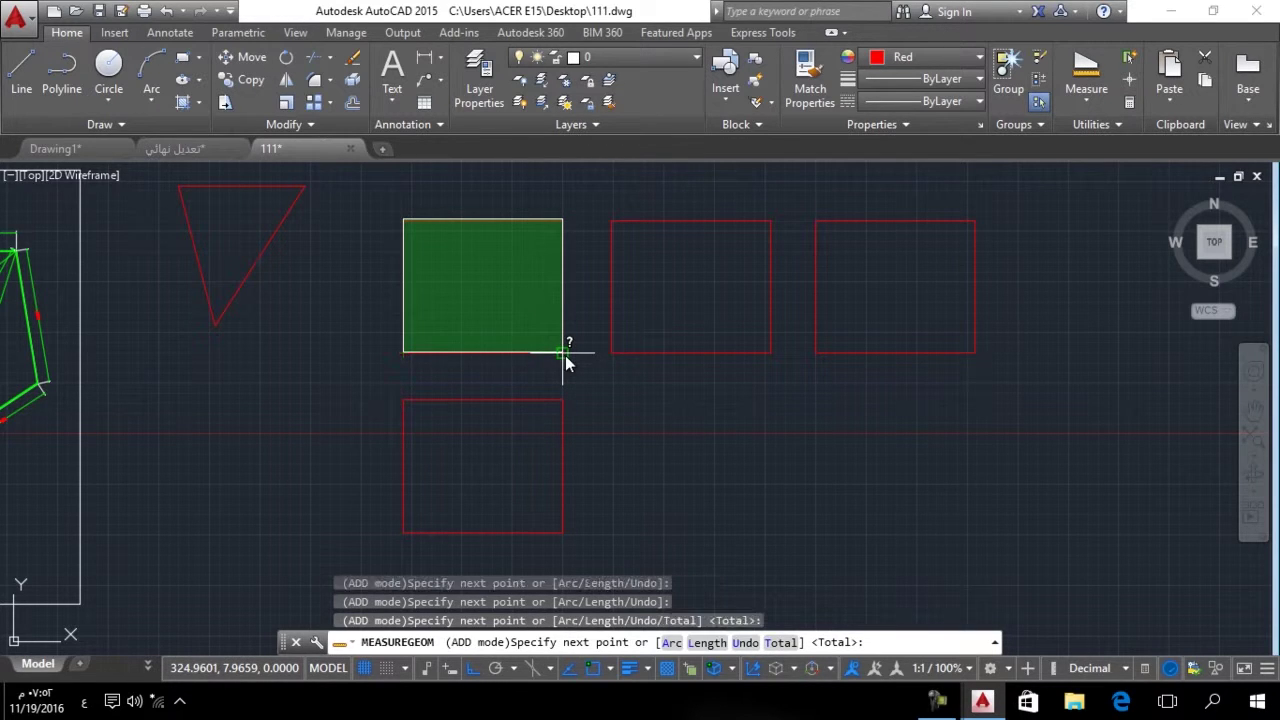
key("Return")
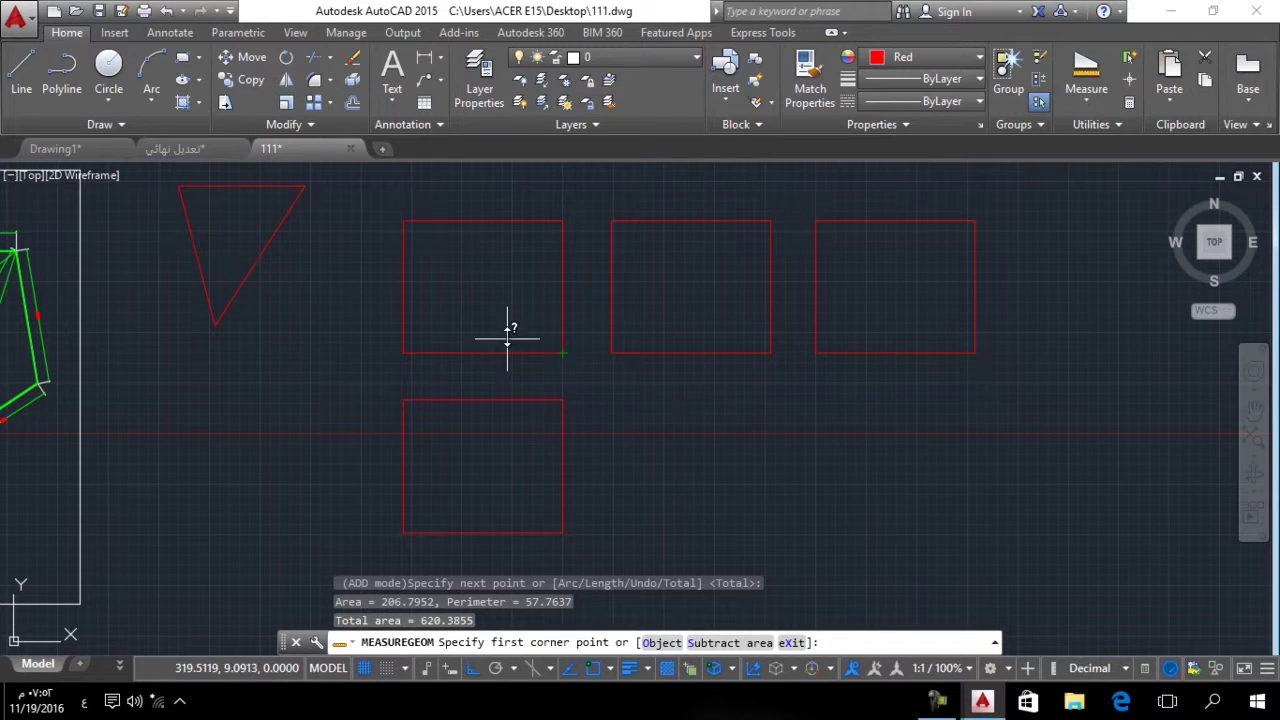
Add the rectangle below the upper row to the cumulative area by its four corners and end the measurement.
left_click(563, 400)
left_click(563, 532)
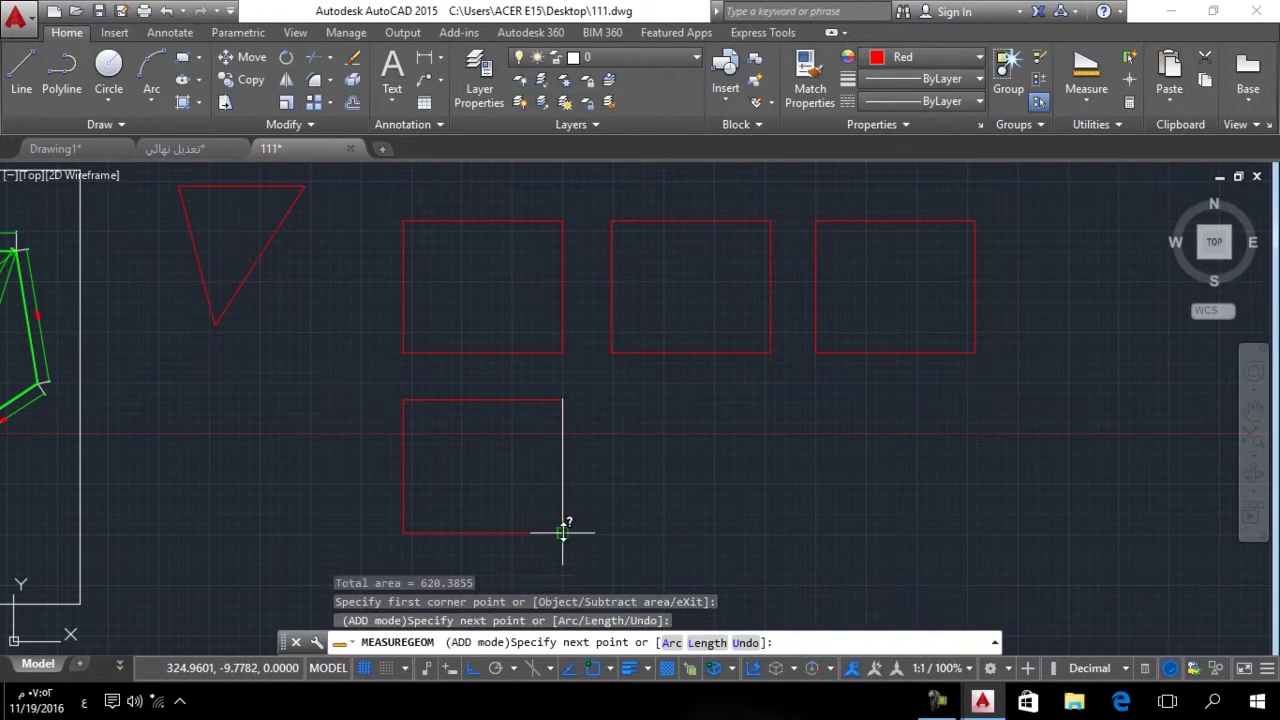
left_click(403, 532)
left_click(404, 400)
key("Return")
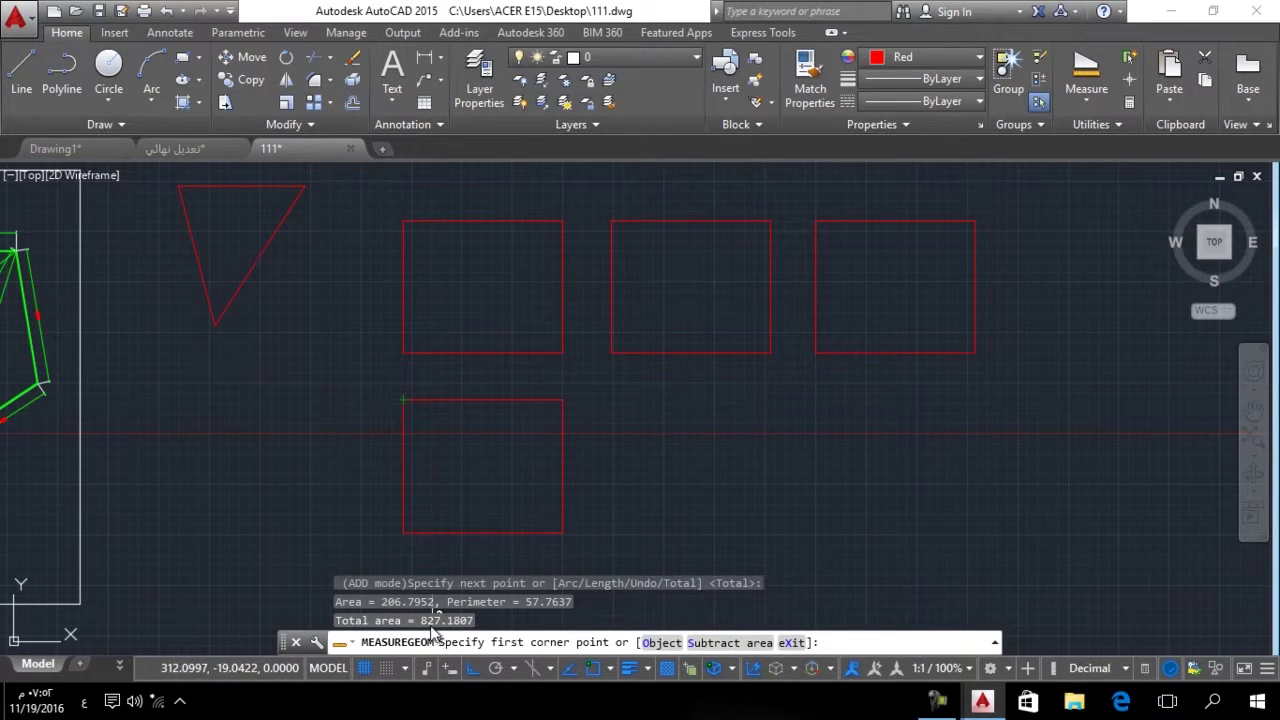
key("Escape")
Delete the four red rectangles with the triangle, and the arc and small circle above them.
scroll(671, 397, "down", 1)
scroll(828, 340, "down", 3)
left_click(858, 302)
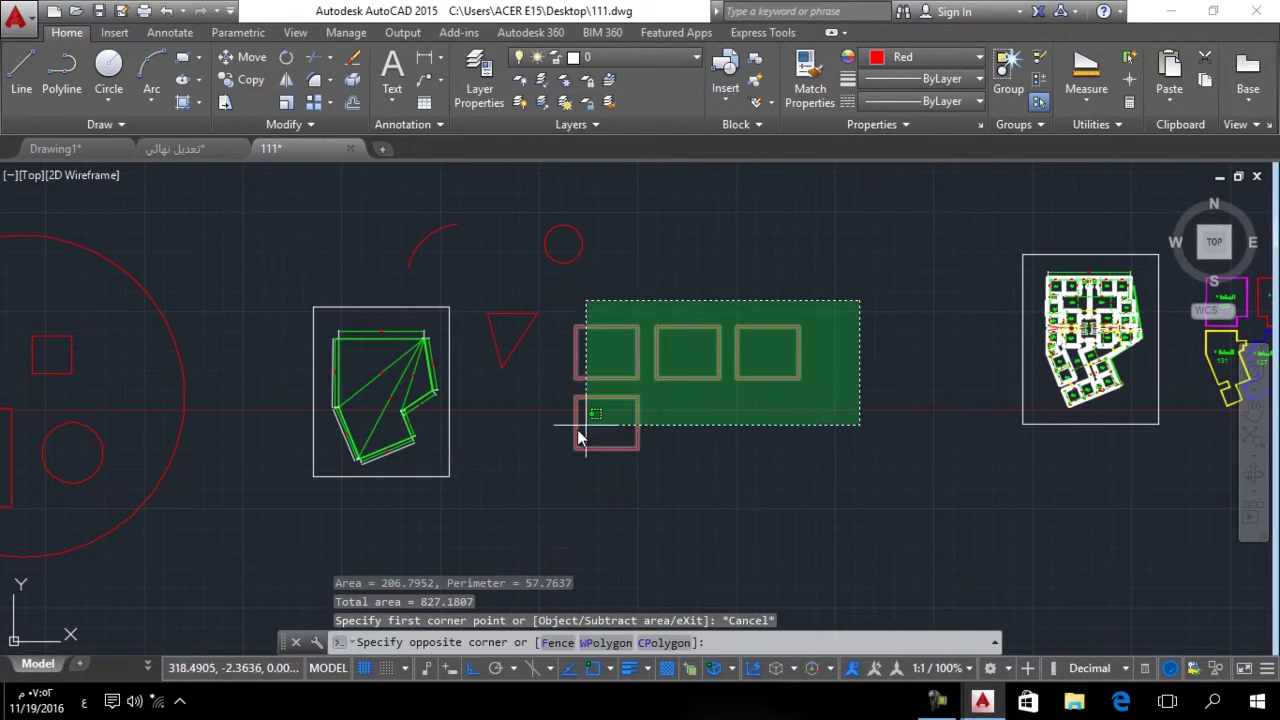
left_click(483, 474)
key("Delete")
left_click(634, 202)
left_click(385, 275)
key("Delete")
Move the two small circles, the square and the narrow rectangle horizontally out of the large circle to its left.
mouse_move(233, 397)
middle_mouse_down()
mouse_move(654, 432)
mouse_move(517, 491)
mouse_move(539, 475)
middle_mouse_up()
type("ö")
key("Return")
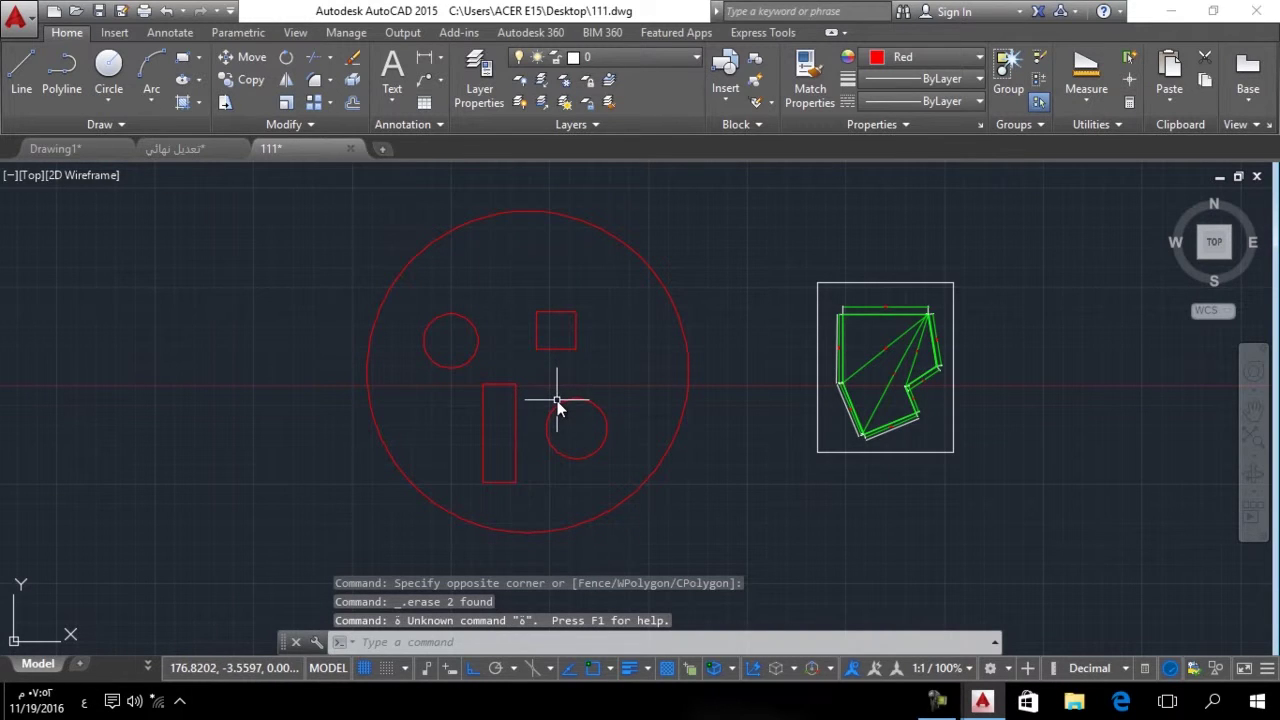
key("alt+shift")
type("m")
key("Return")
left_click(590, 300)
left_click(433, 445)
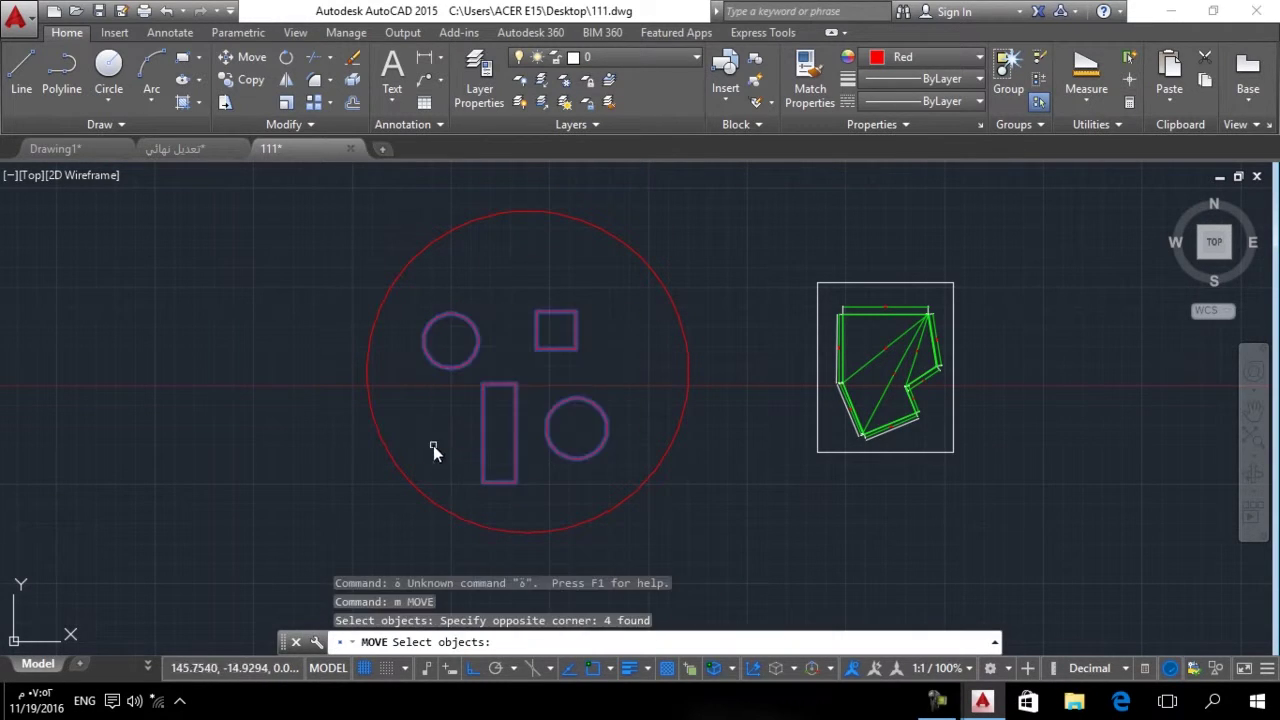
left_click(514, 380)
left_click(422, 417)
key("Return")
left_click(463, 410)
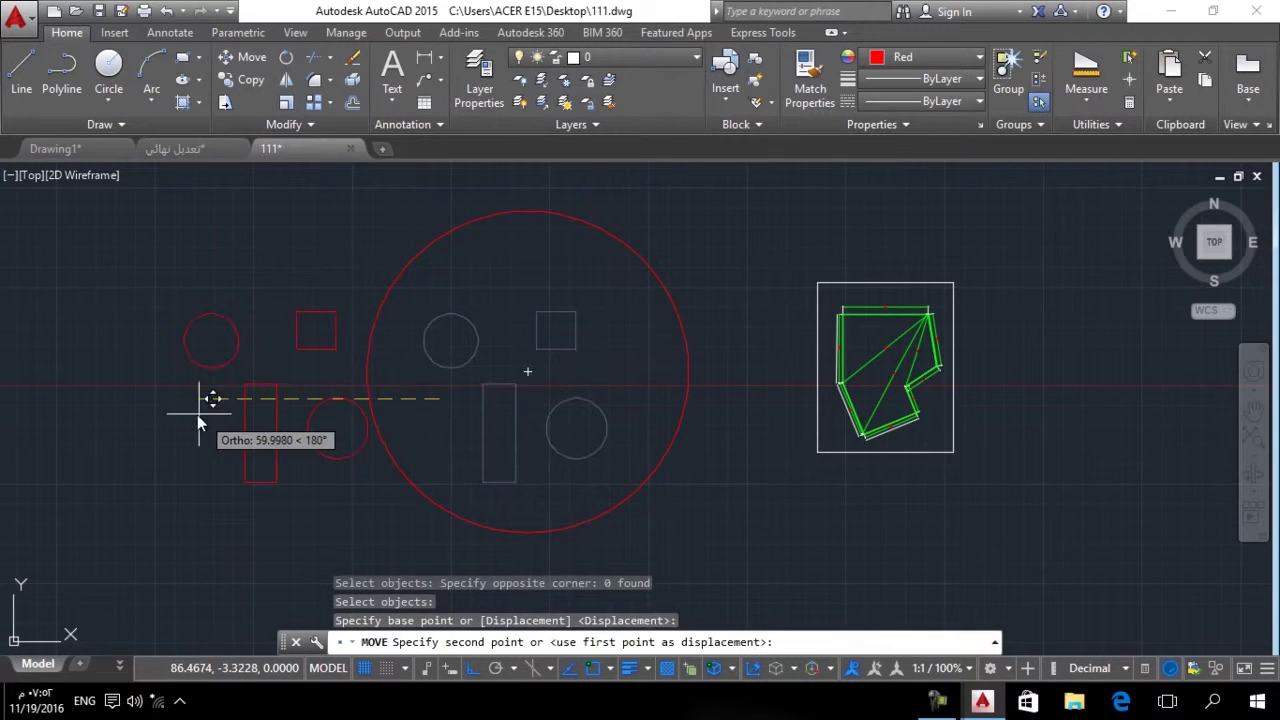
left_click(197, 410)
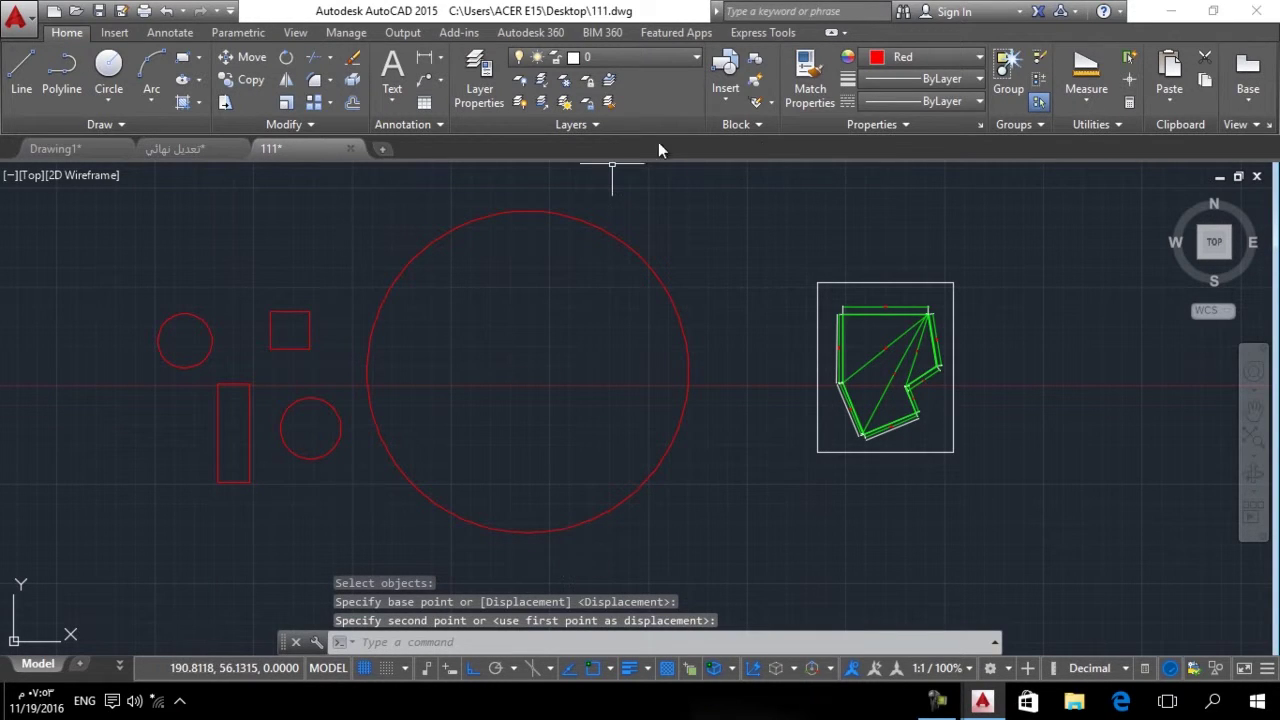
Start a cumulative area measurement with Add area and include the large circle using the Object option.
left_click(1085, 103)
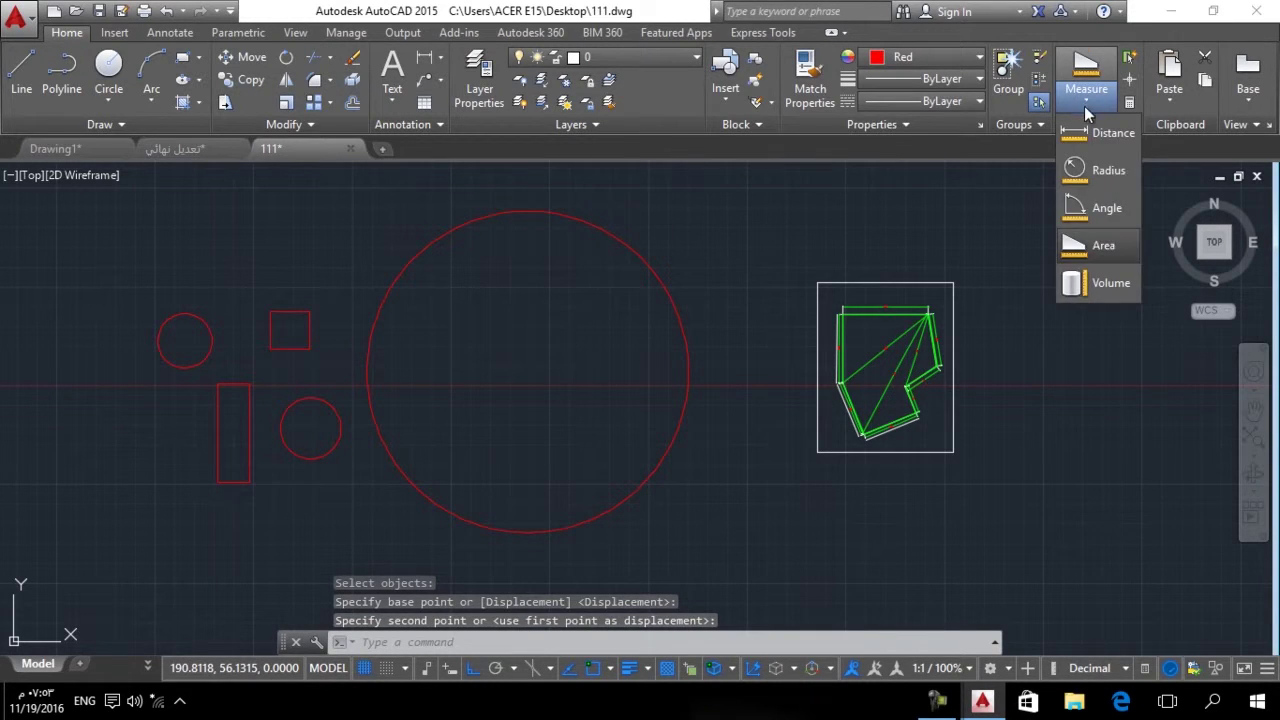
left_click(1092, 248)
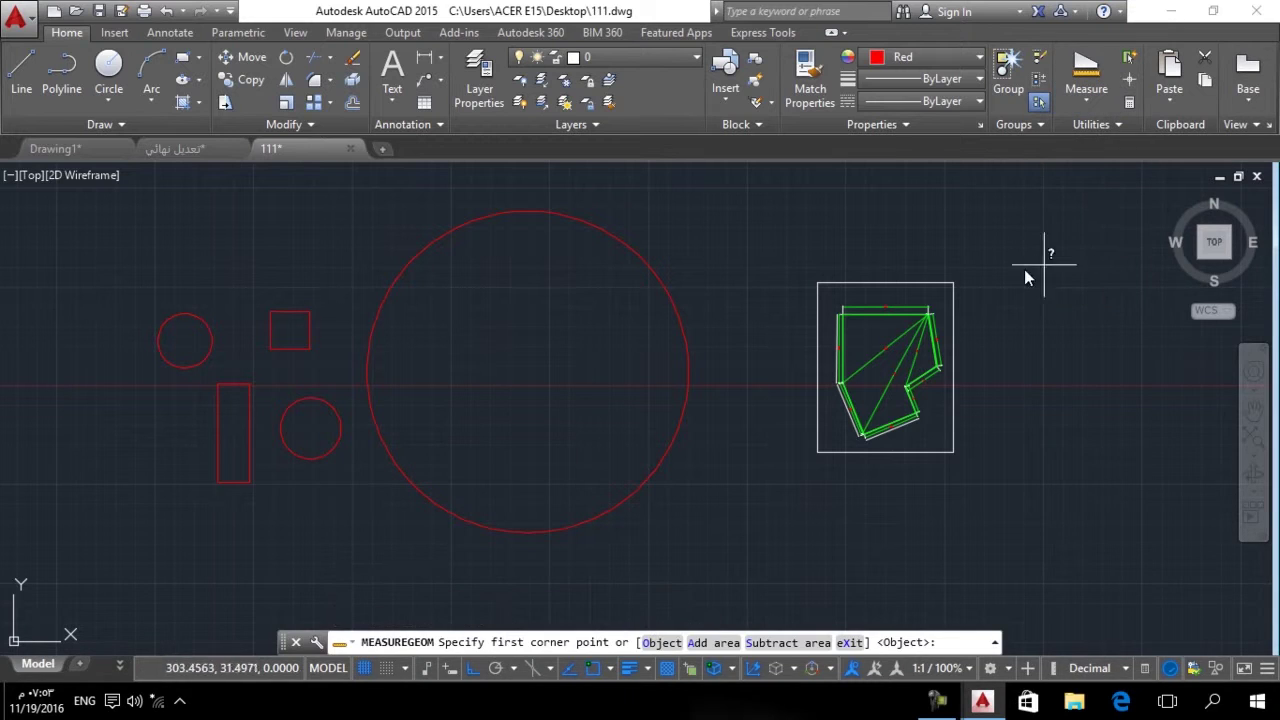
left_click(710, 642)
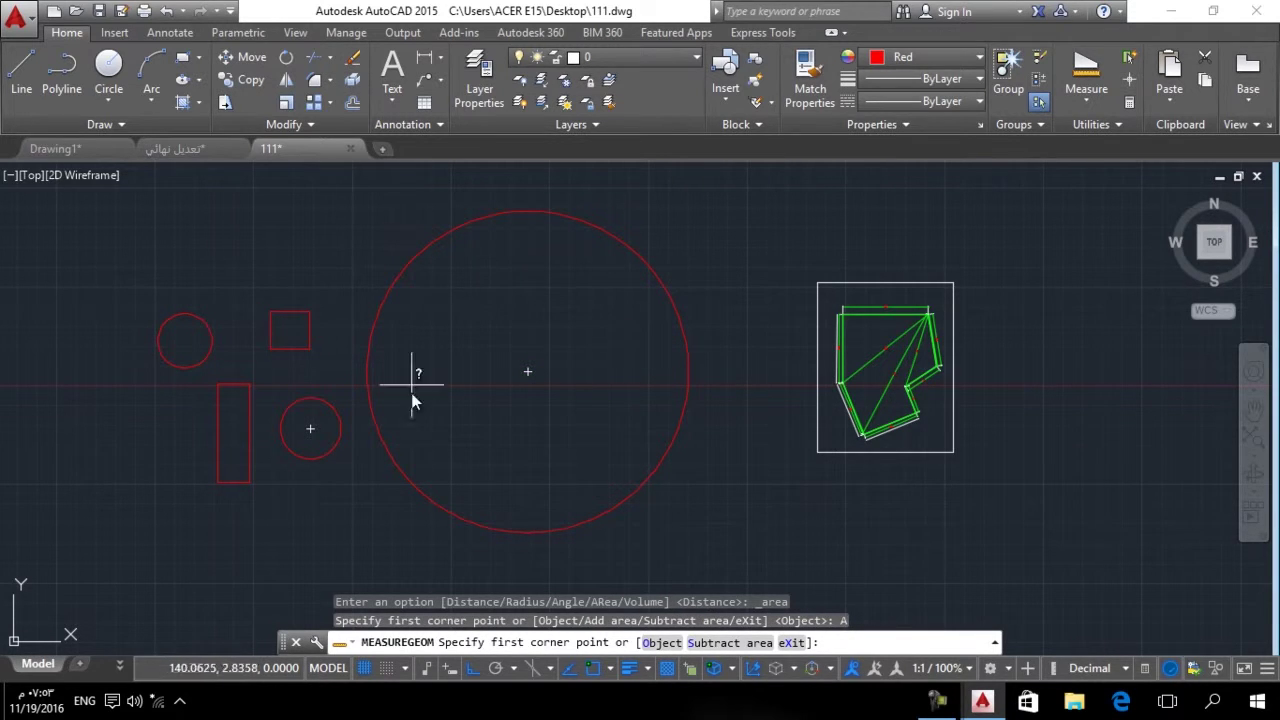
left_click(662, 642)
left_click(661, 462)
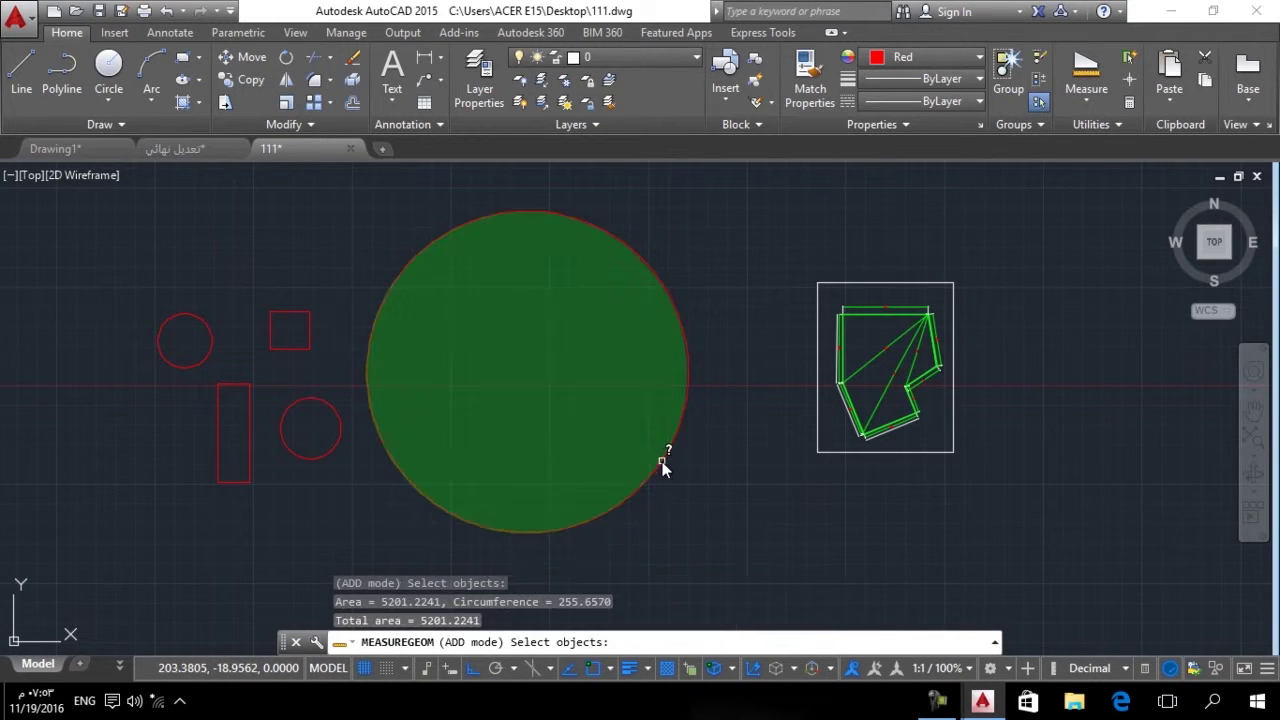
key("Return")
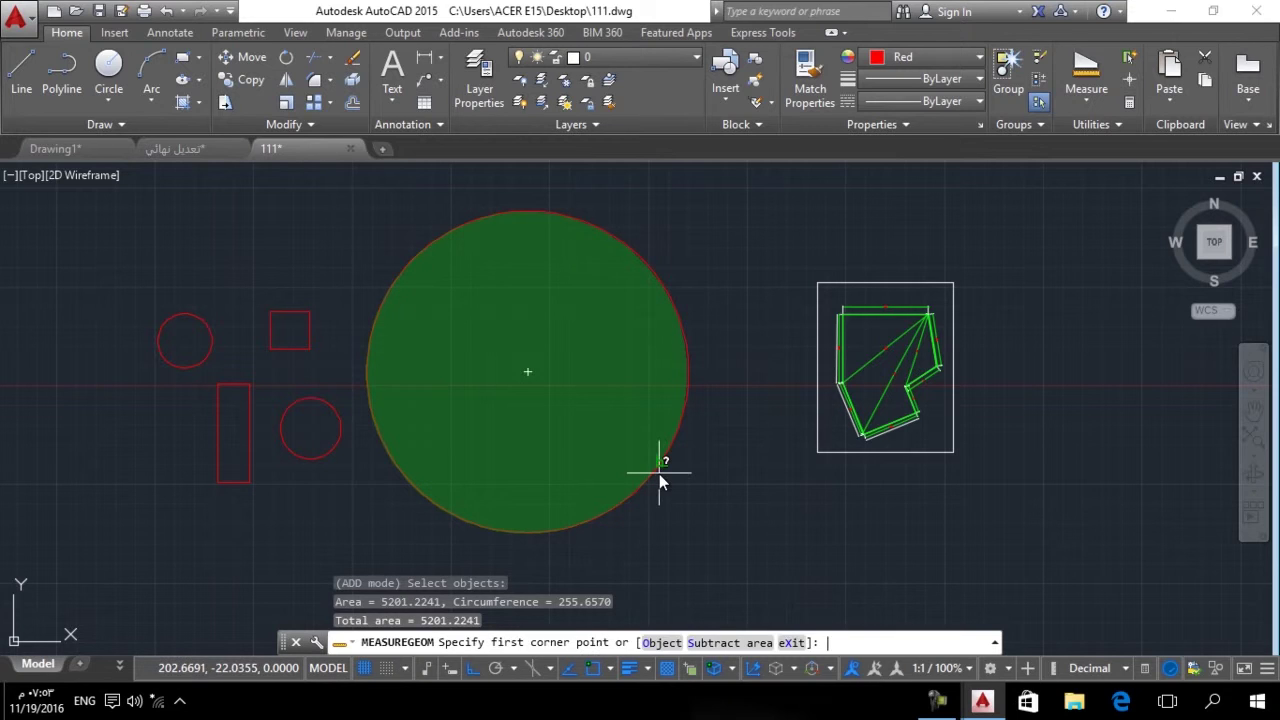
Add the small square and the upper small circle to the cumulative area as objects.
left_click(662, 642)
left_click(311, 330)
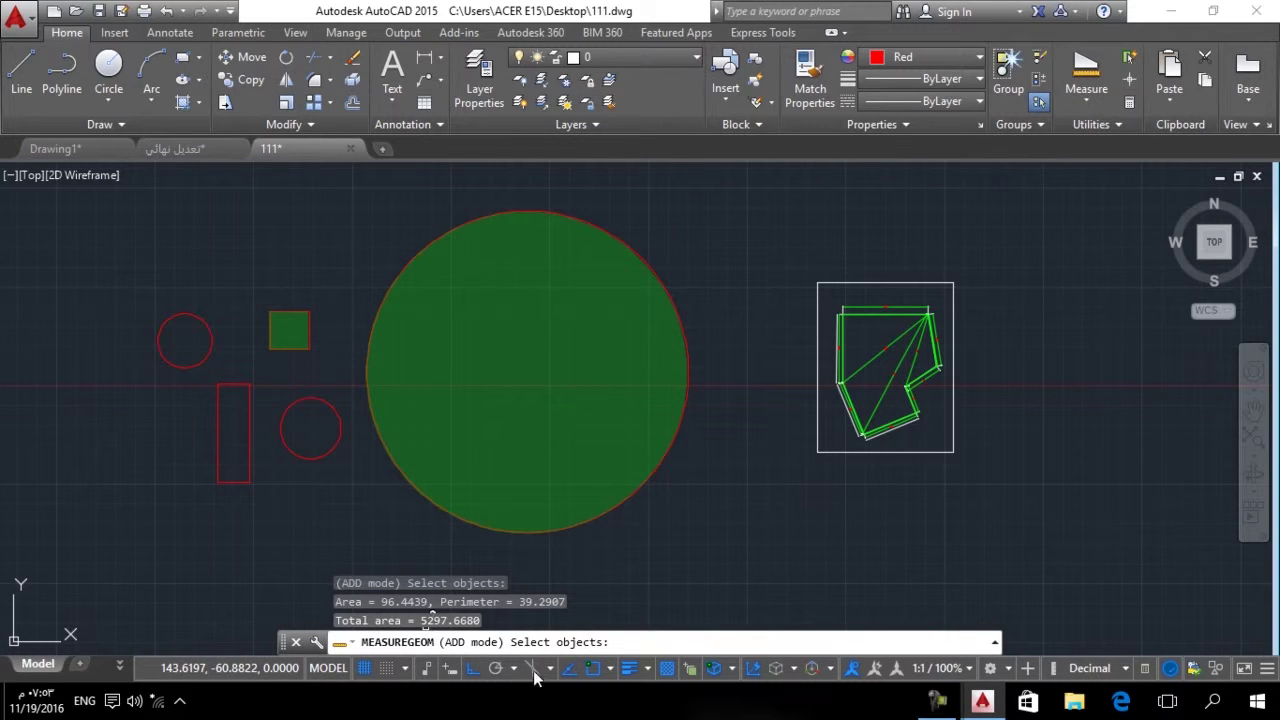
key("Return")
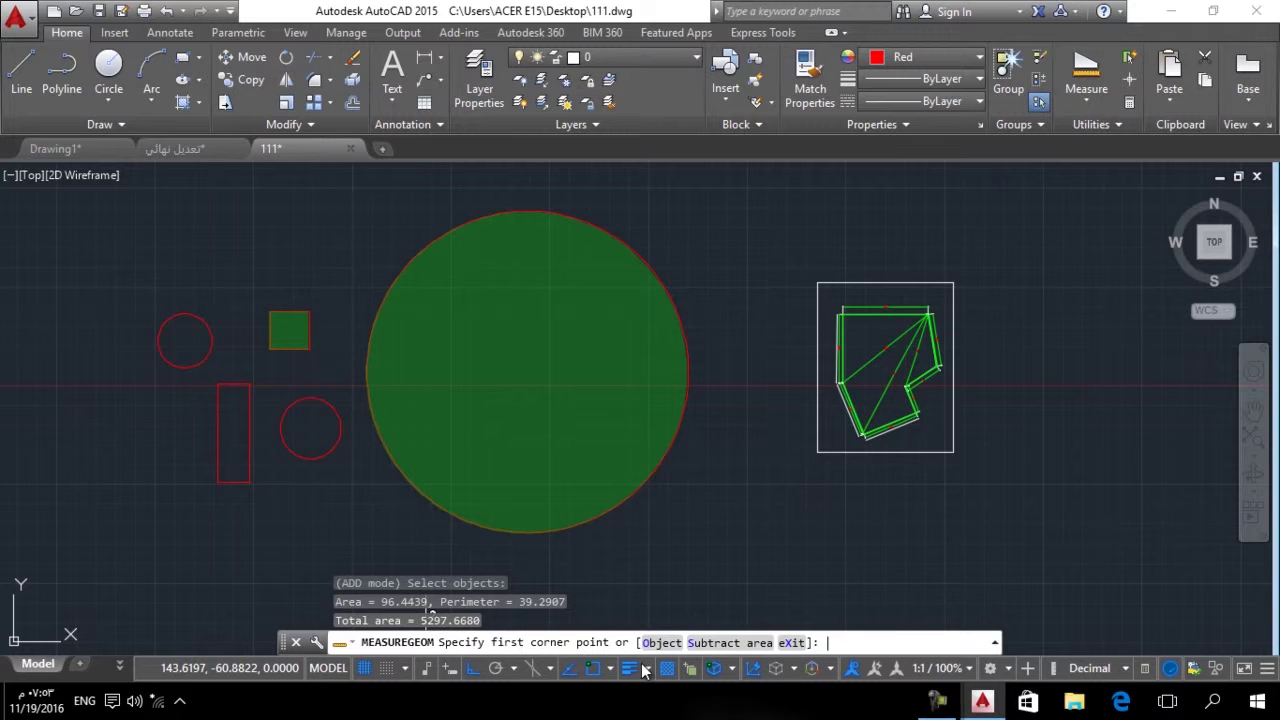
left_click(660, 642)
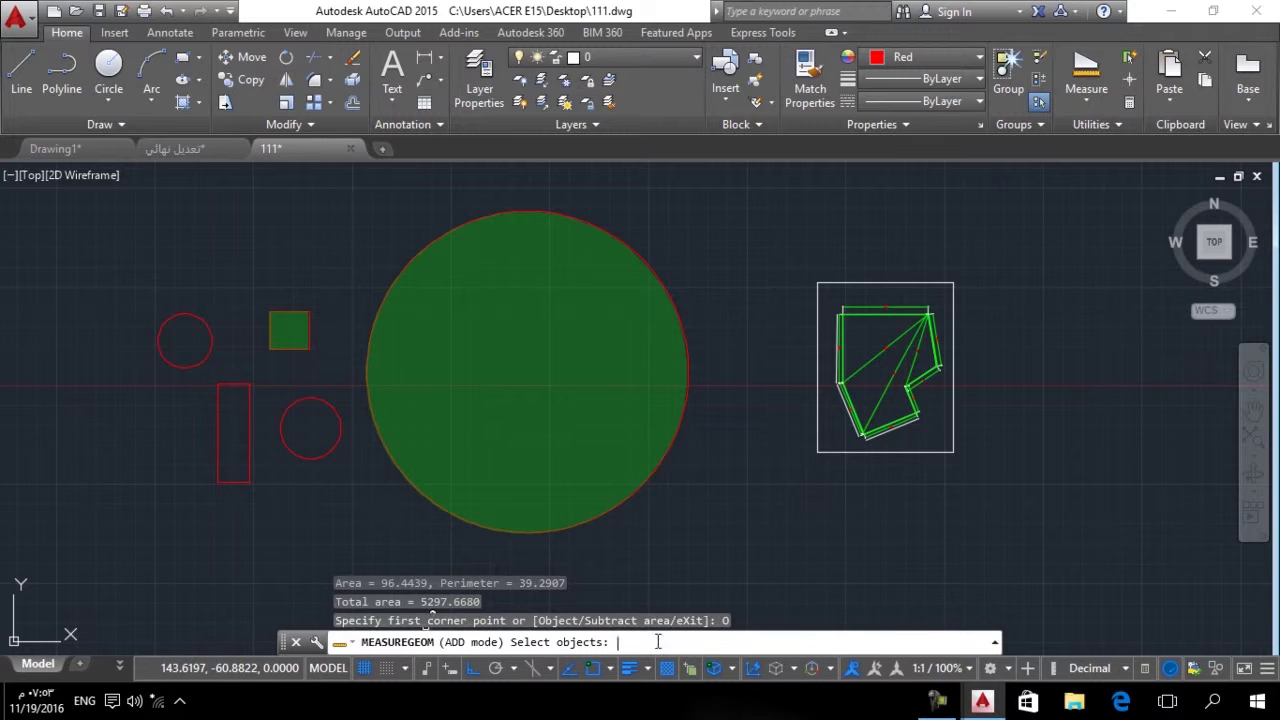
left_click(211, 342)
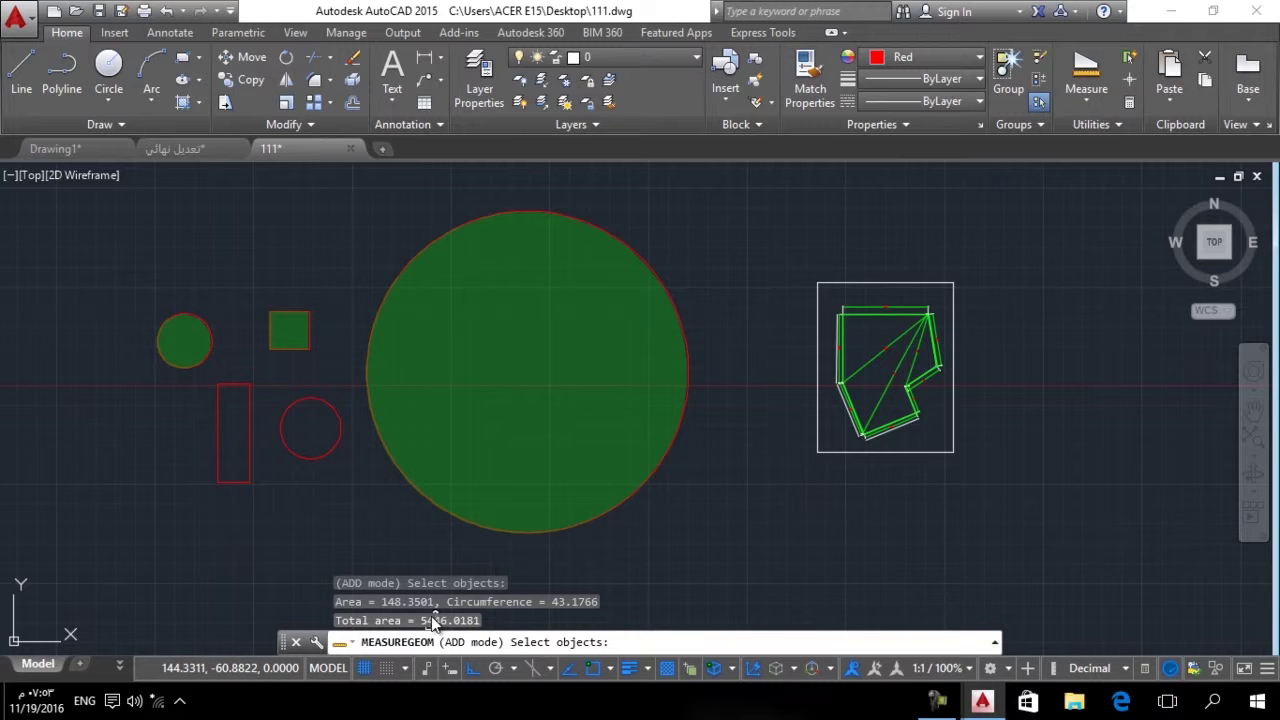
key("Return")
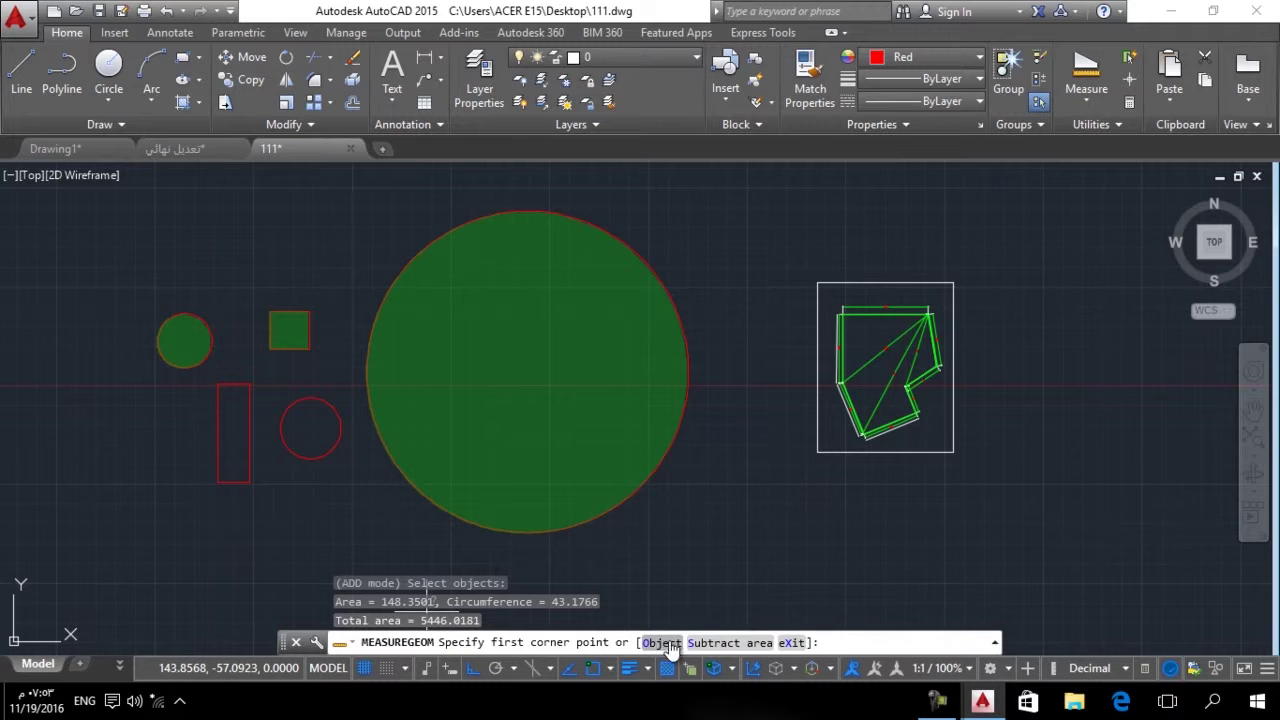
Add the lower small circle and the narrow rectangle as objects, finish the cumulative area, and review the total in the command history.
left_click(665, 642)
left_click(330, 432)
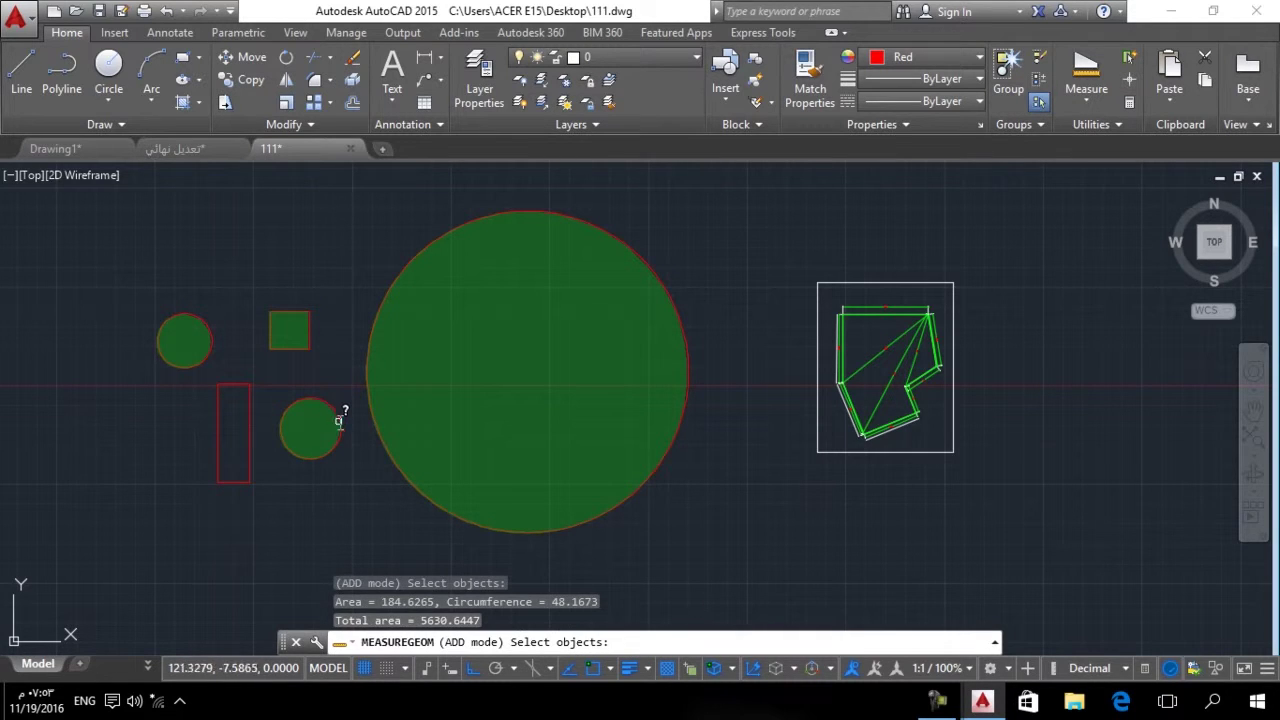
key("Return")
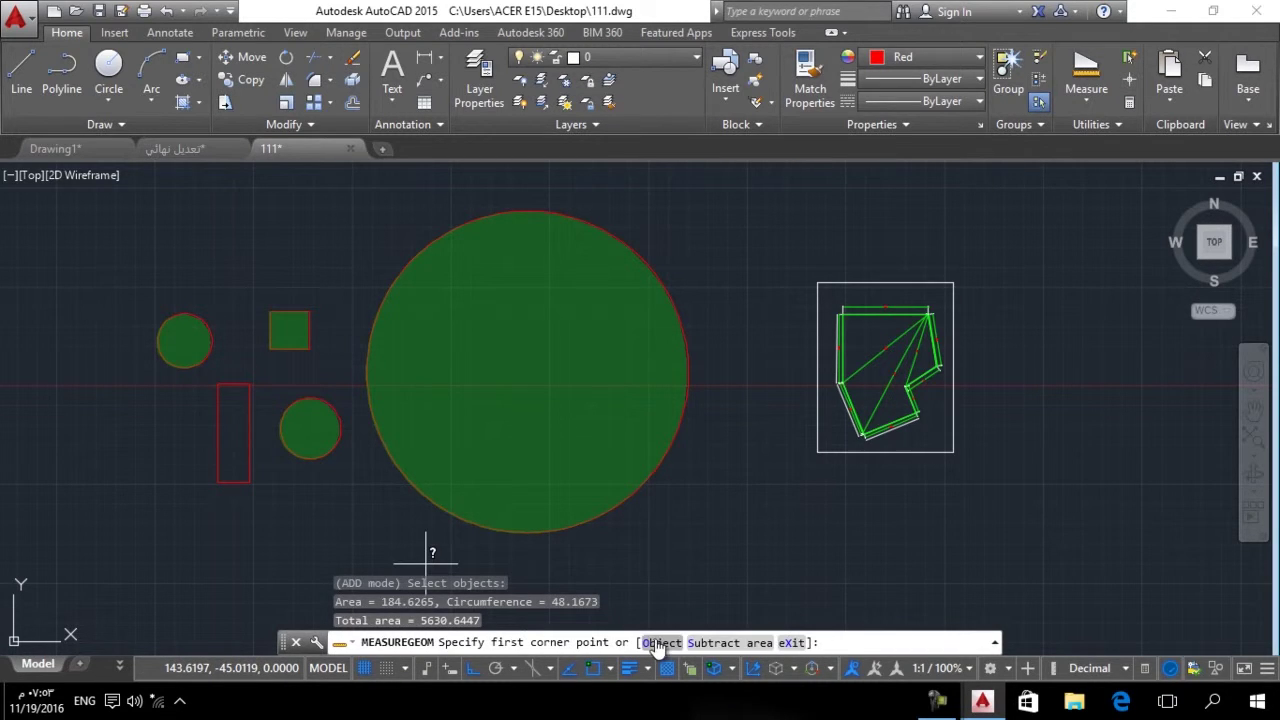
left_click(655, 642)
left_click(250, 445)
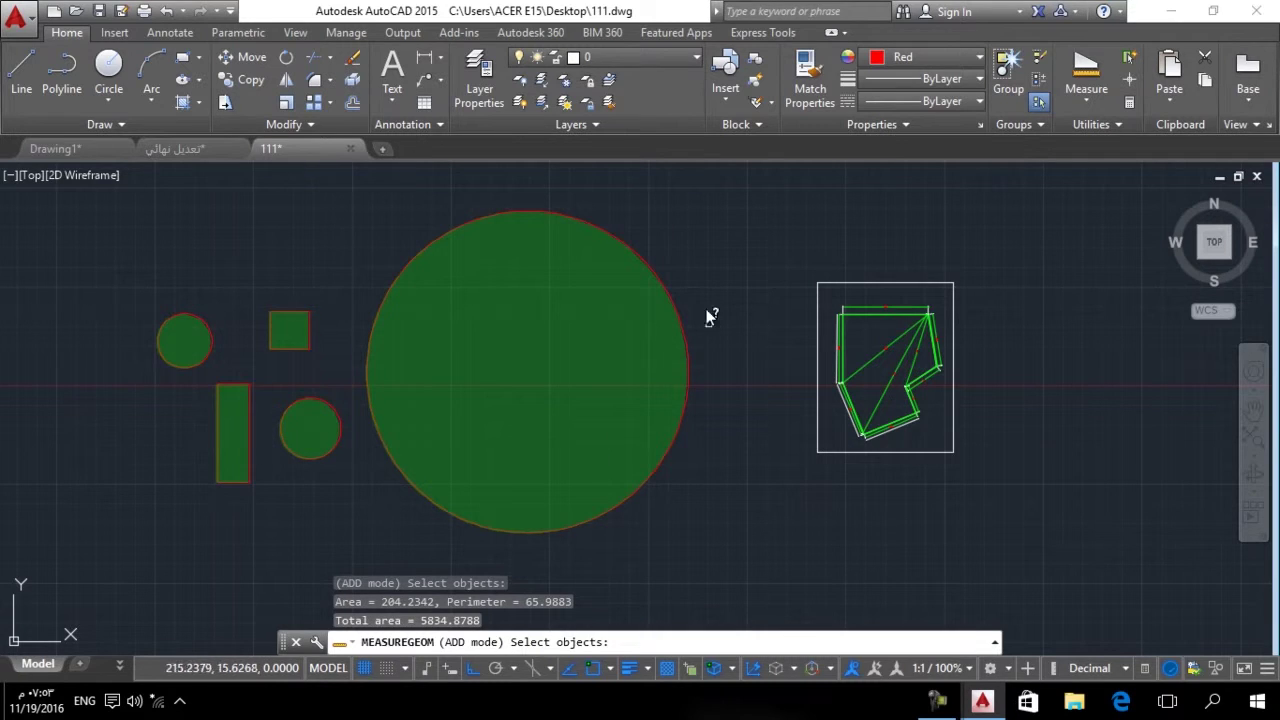
key("Return")
key("Return")
key("Return")
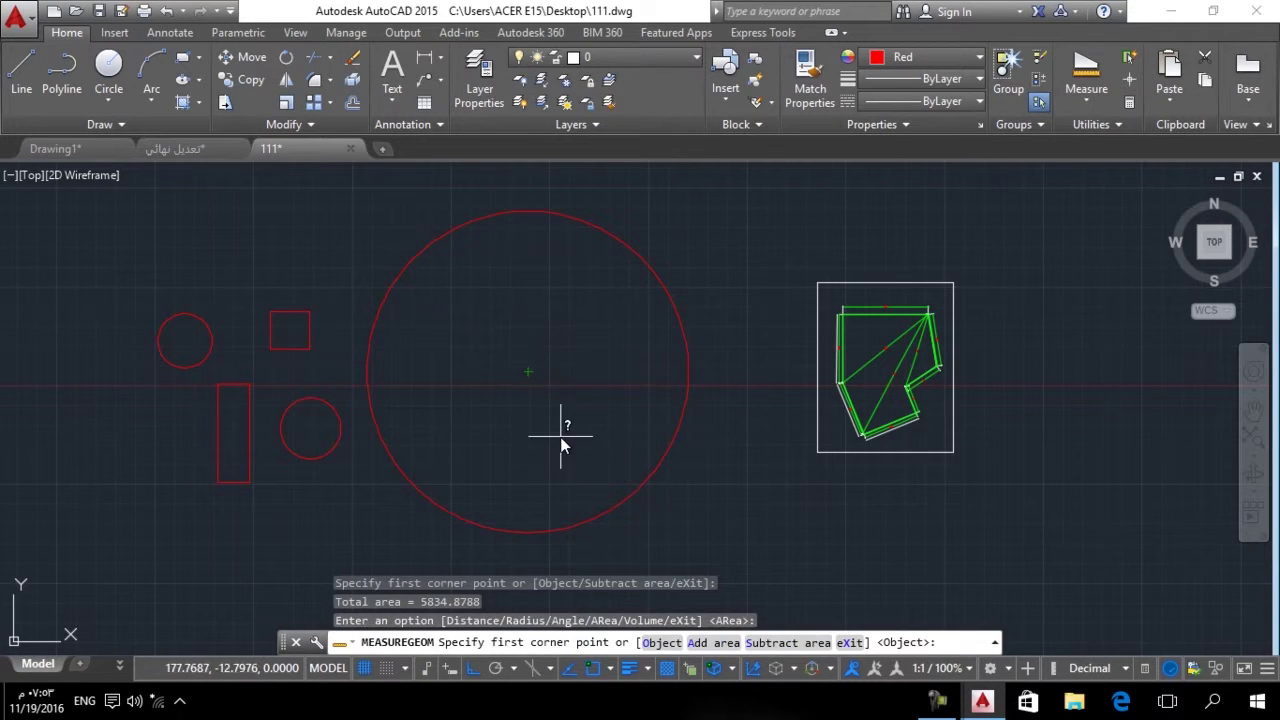
key("F2")
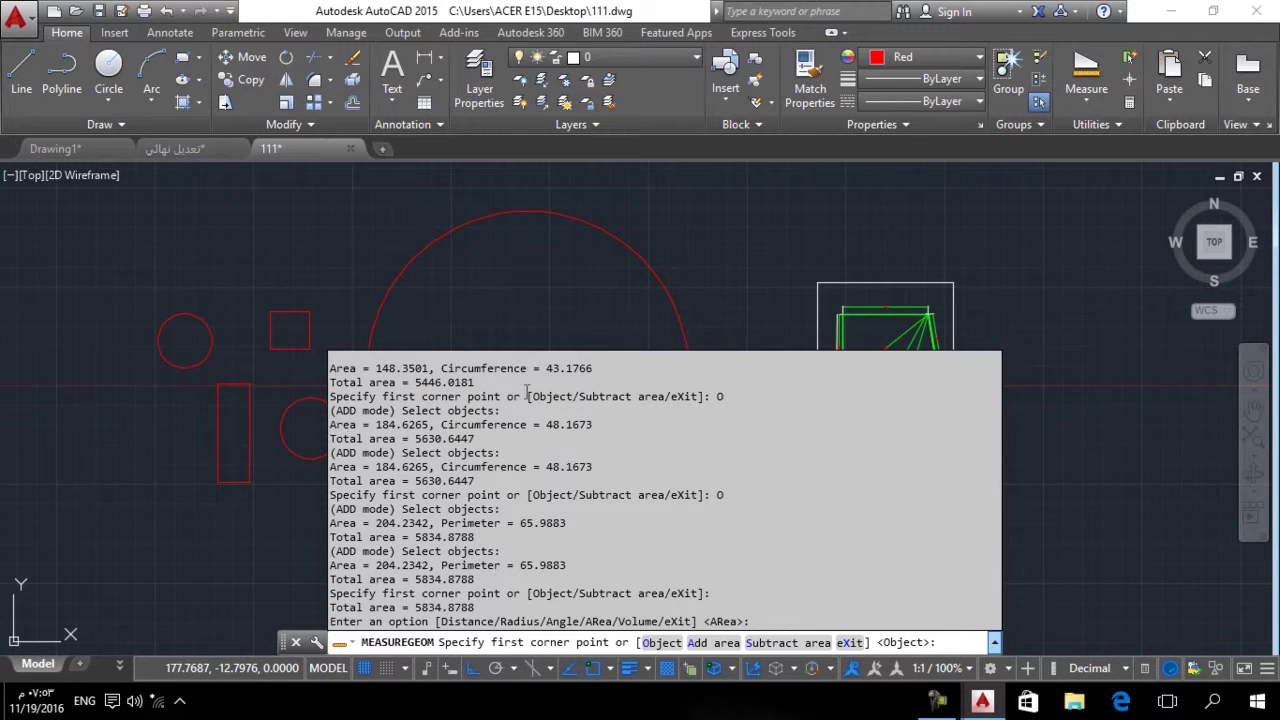
Examine the per-object areas and running totals of the cumulative measurement in the command history, and end the measurement.
scroll(527, 395, "up", 5)
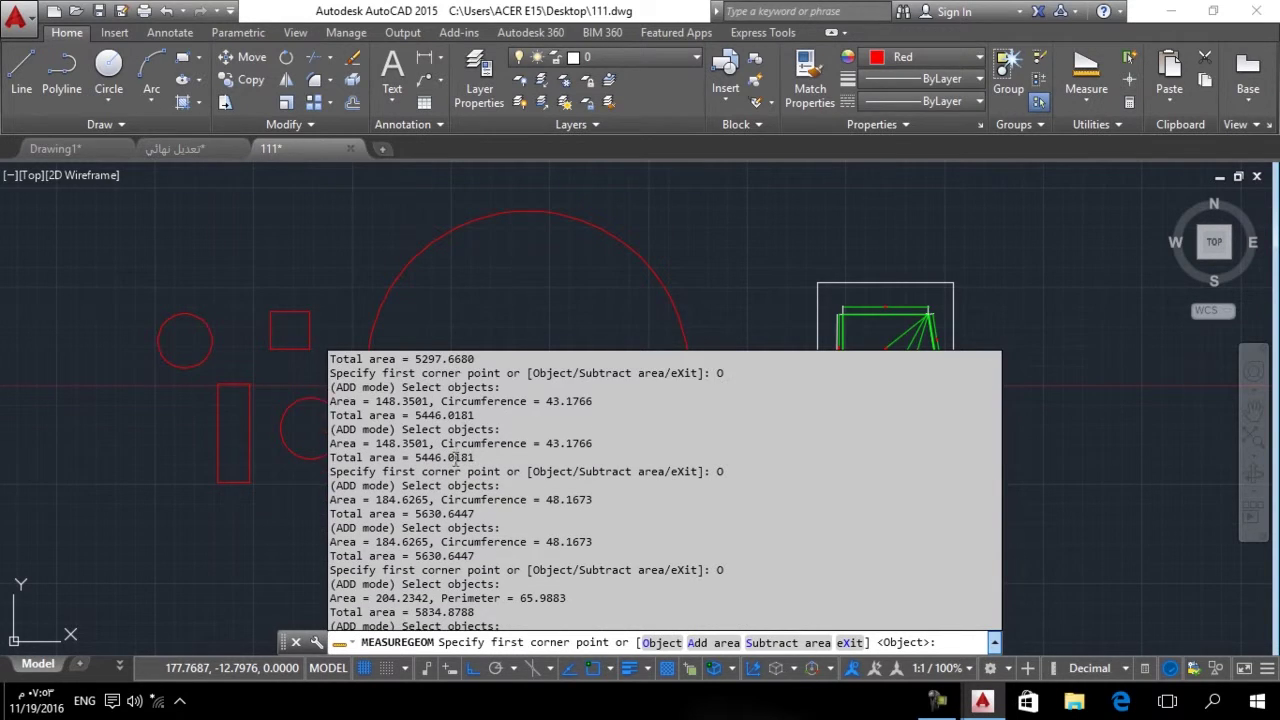
scroll(455, 458, "up", 4)
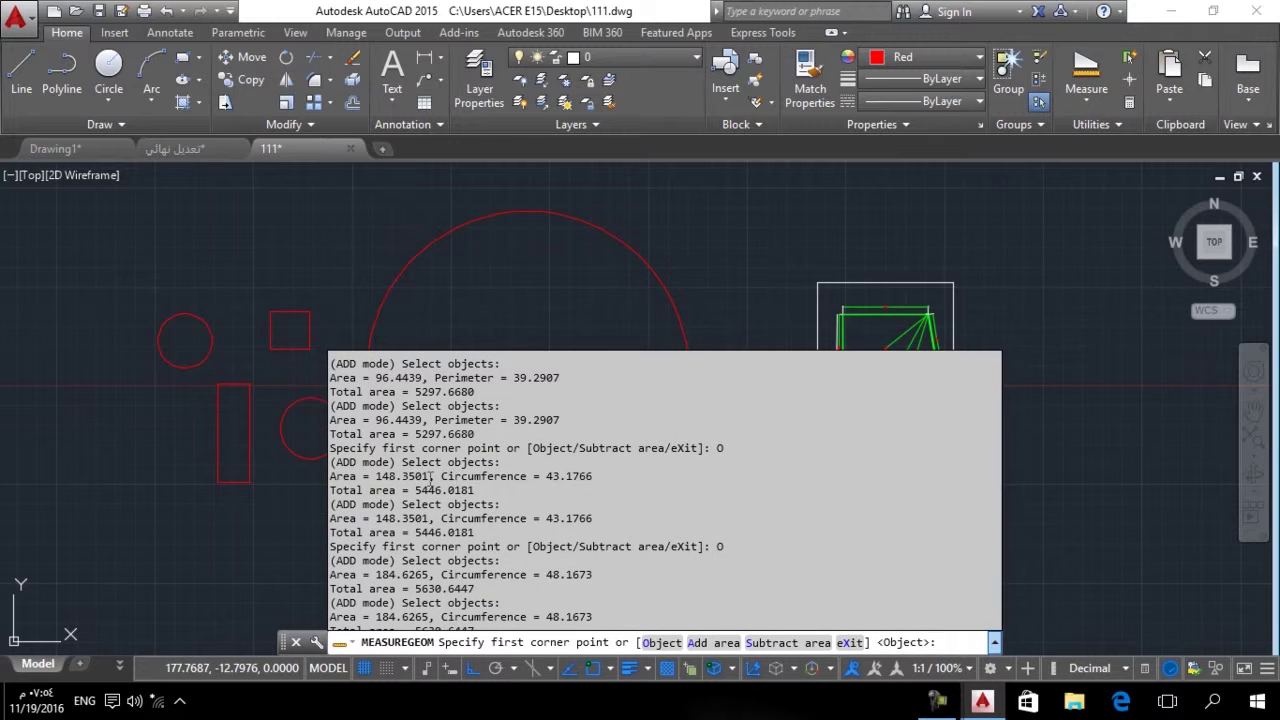
scroll(430, 484, "up", 5)
scroll(416, 466, "up", 3)
scroll(393, 441, "up", 3)
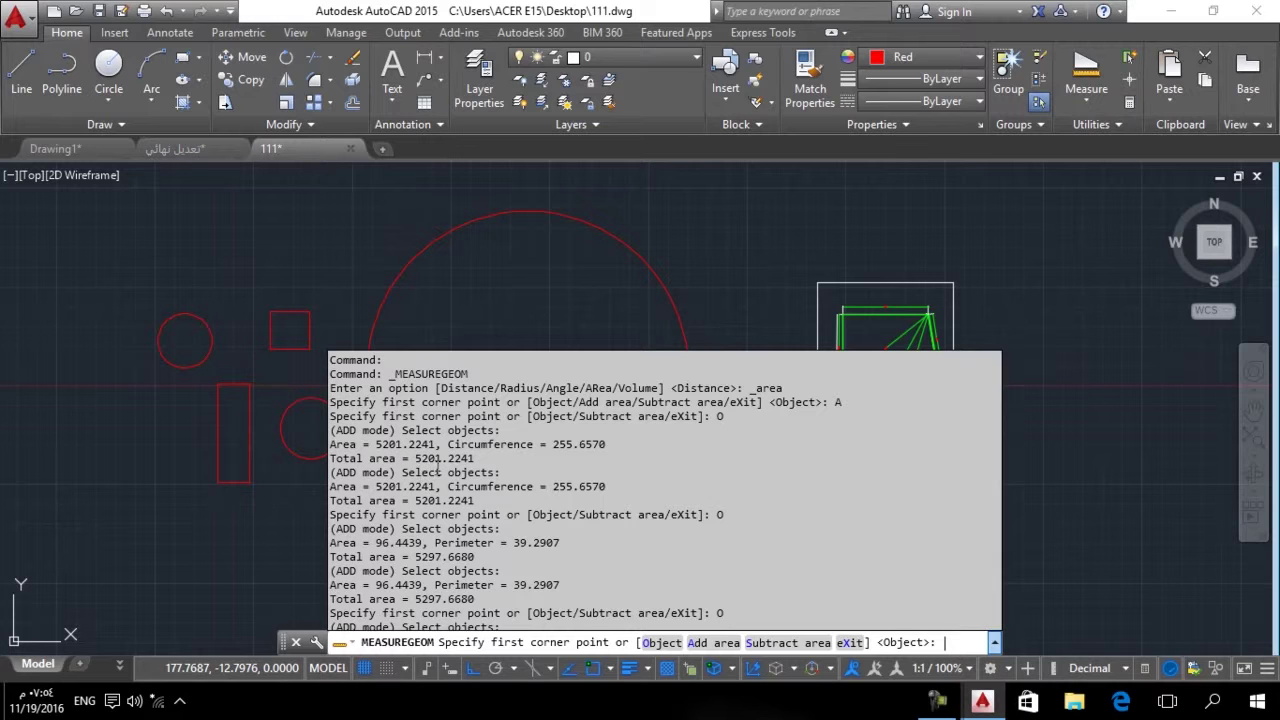
scroll(386, 490, "down", 1)
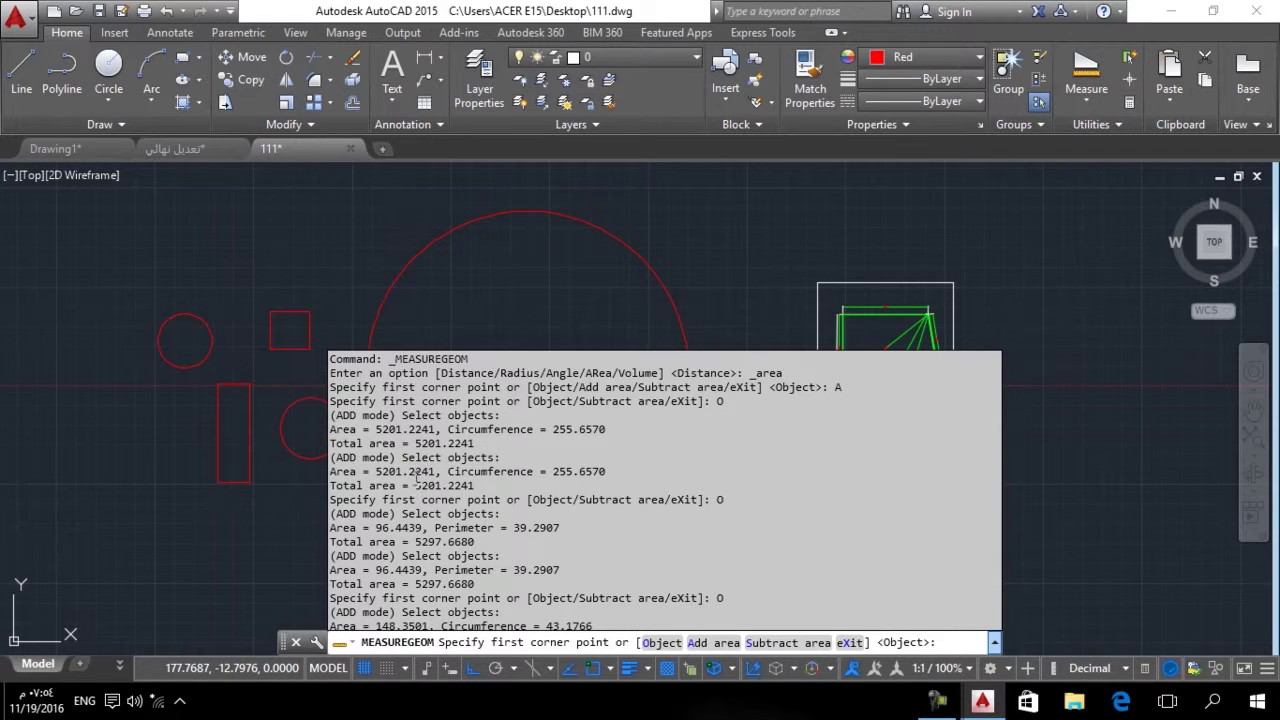
scroll(405, 490, "down", 1)
scroll(409, 479, "down", 1)
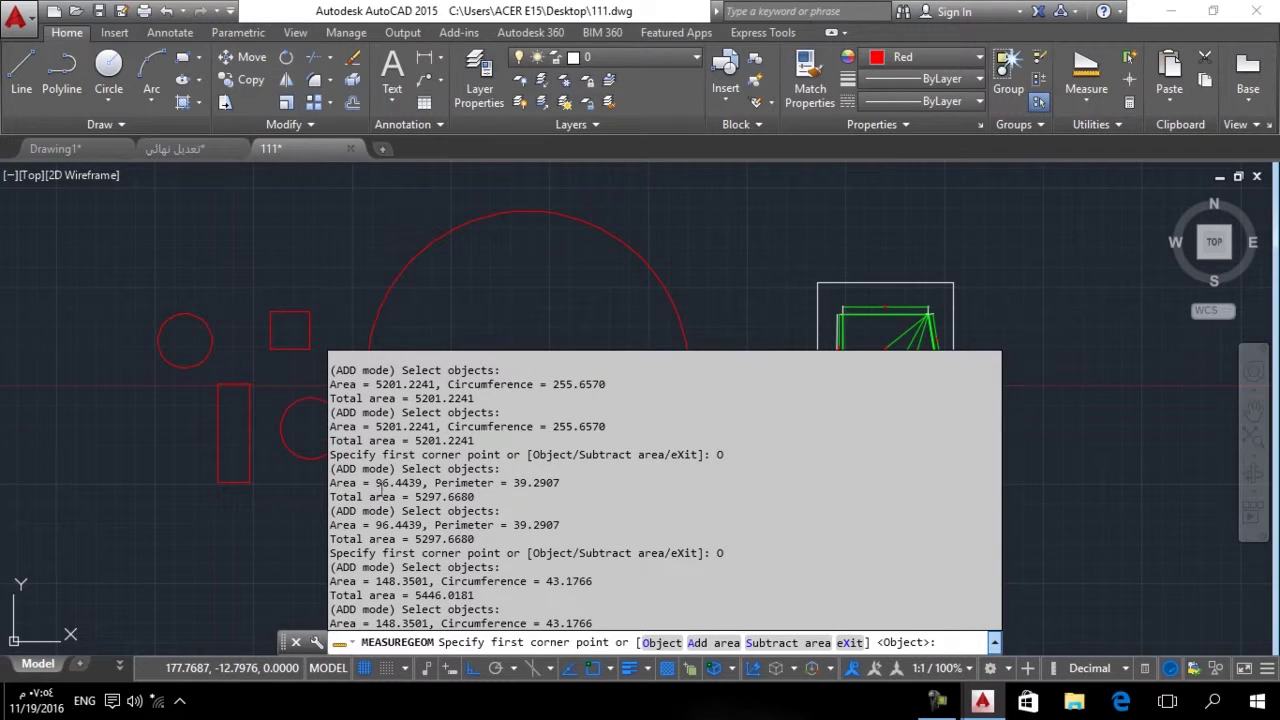
scroll(403, 497, "down", 1)
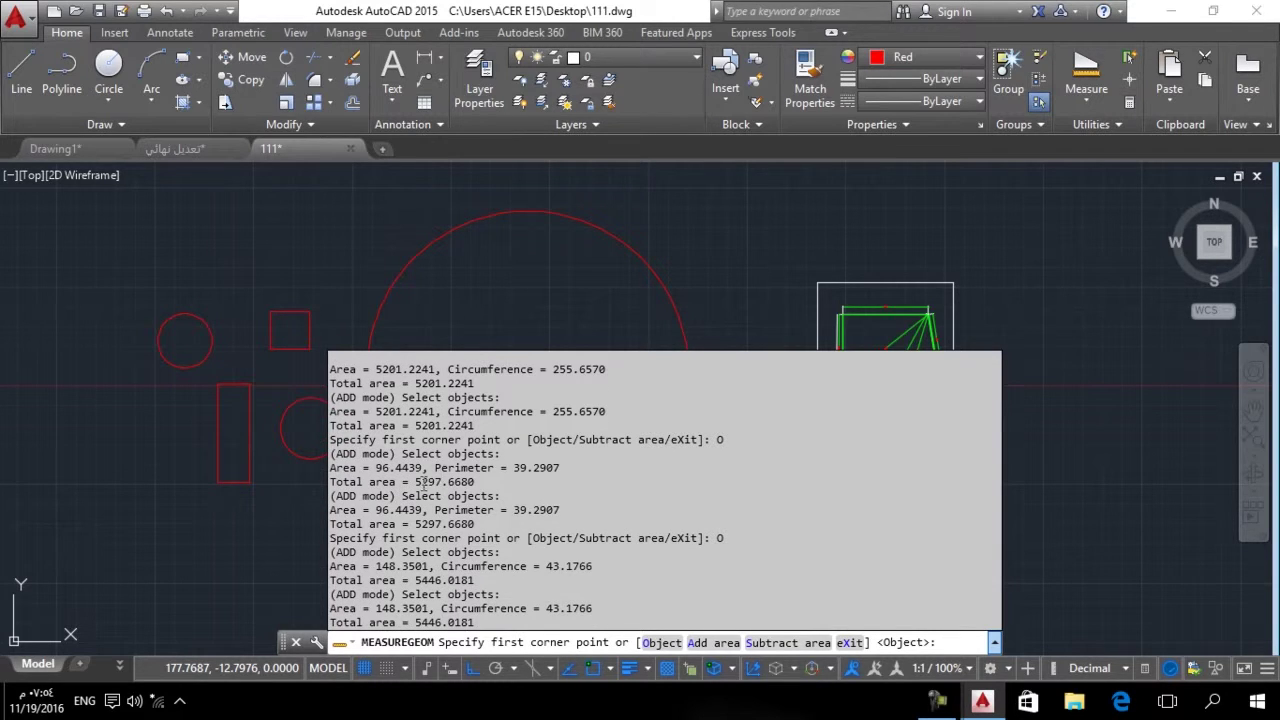
scroll(435, 481, "down", 2)
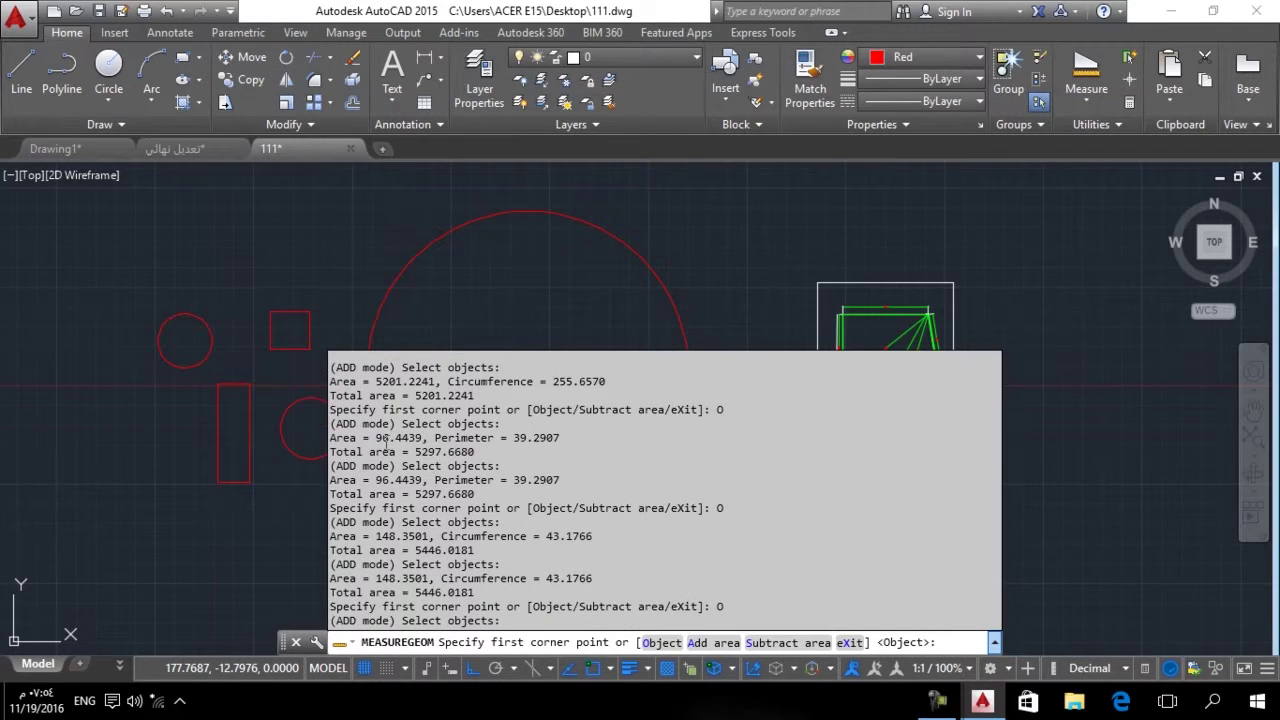
scroll(424, 491, "down", 1)
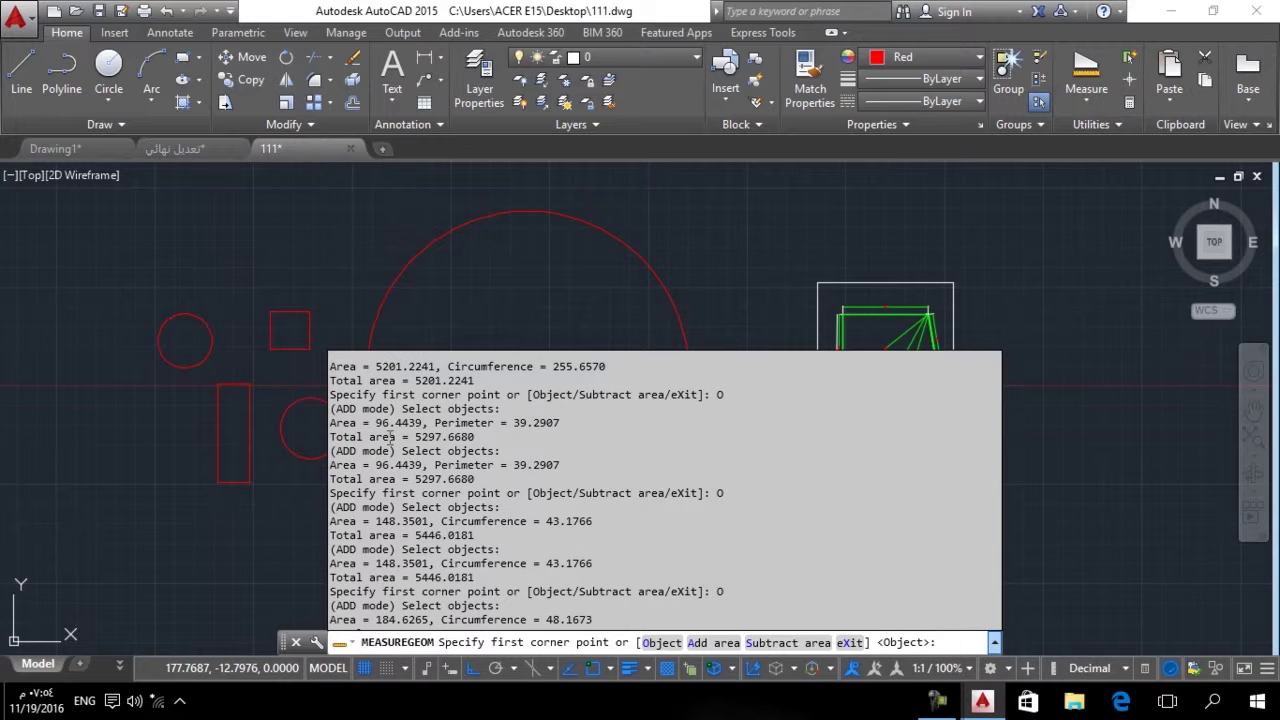
scroll(398, 440, "down", 1)
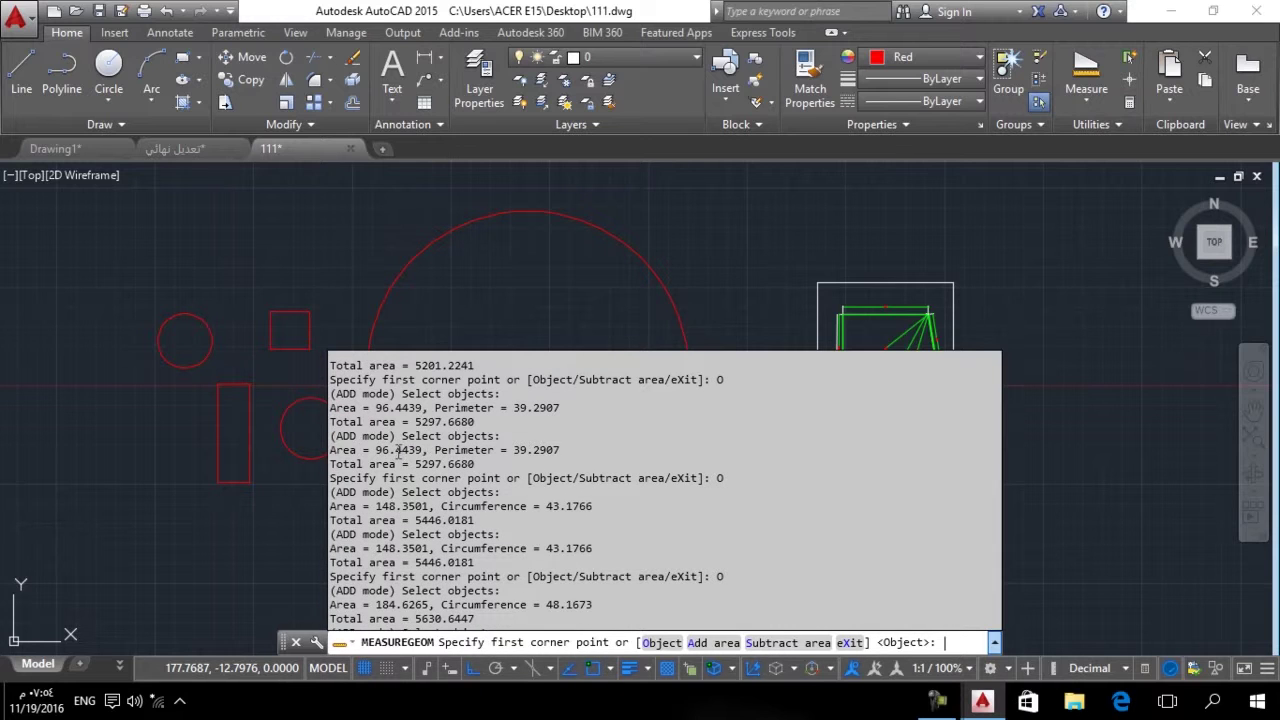
scroll(400, 448, "down", 5)
scroll(410, 448, "down", 3)
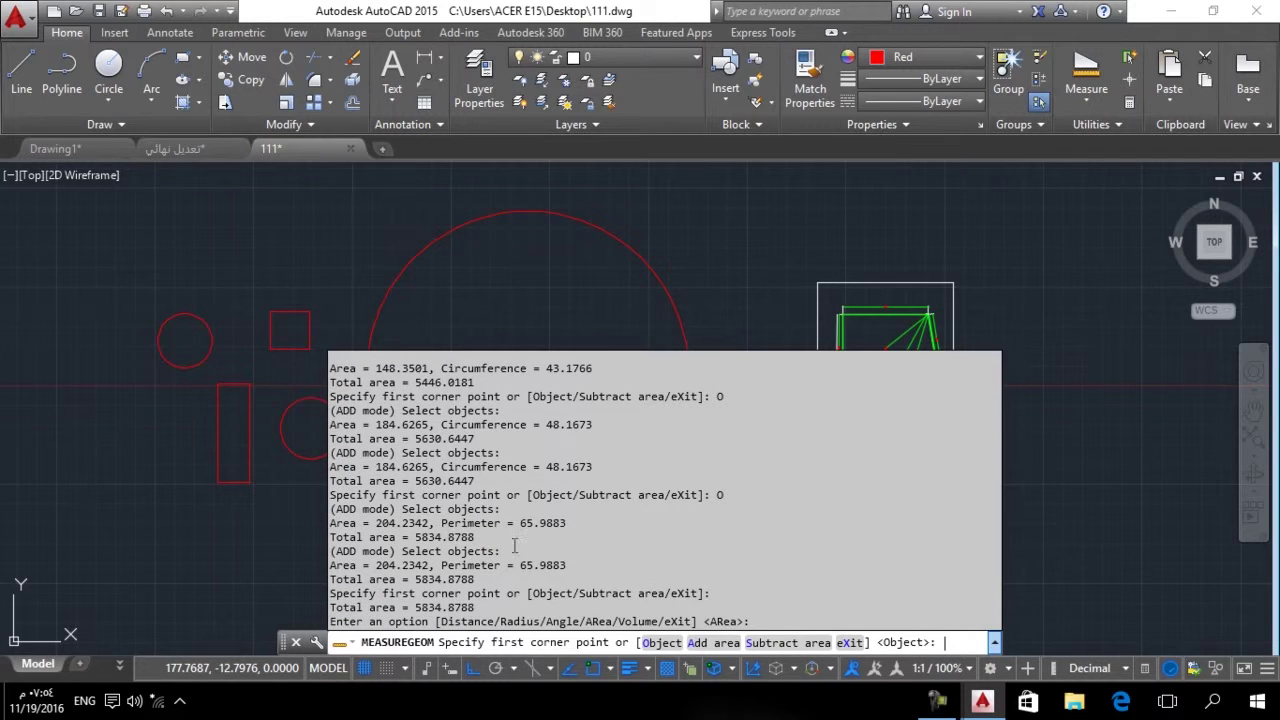
key("Escape")
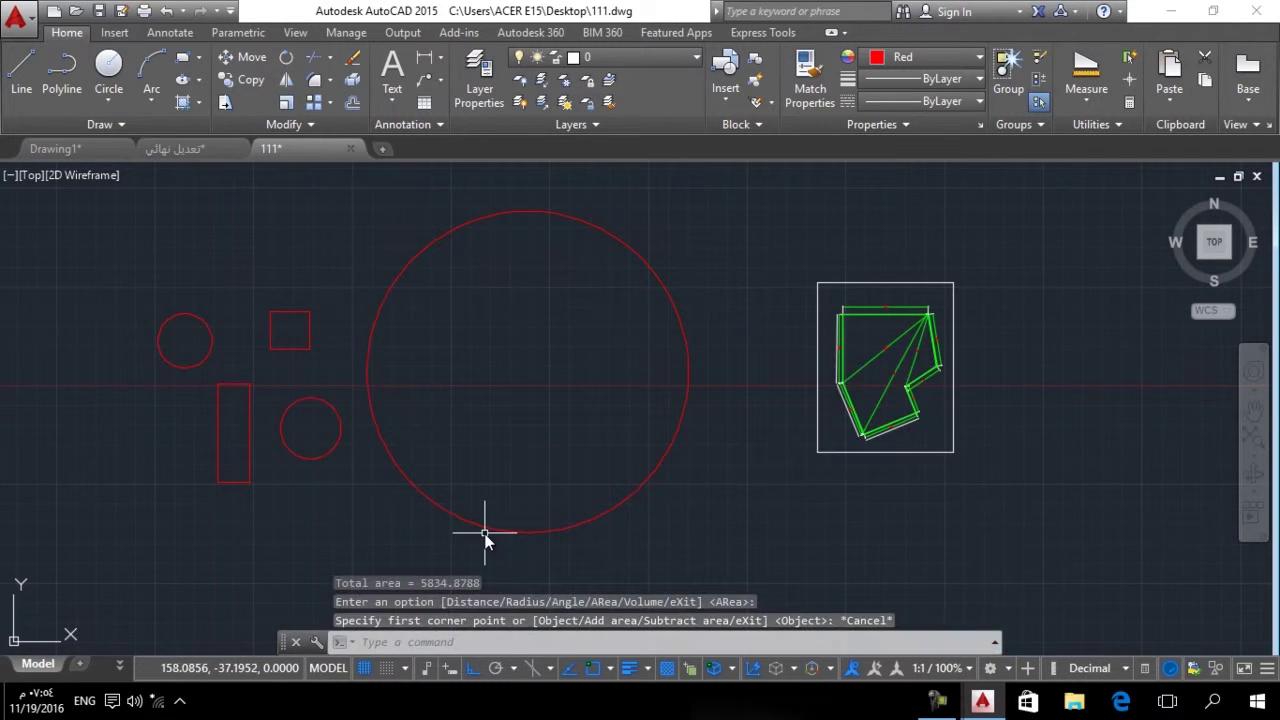
Start a new area measurement with Add area and include the large circle as an object.
left_click(1085, 103)
left_click(1090, 244)
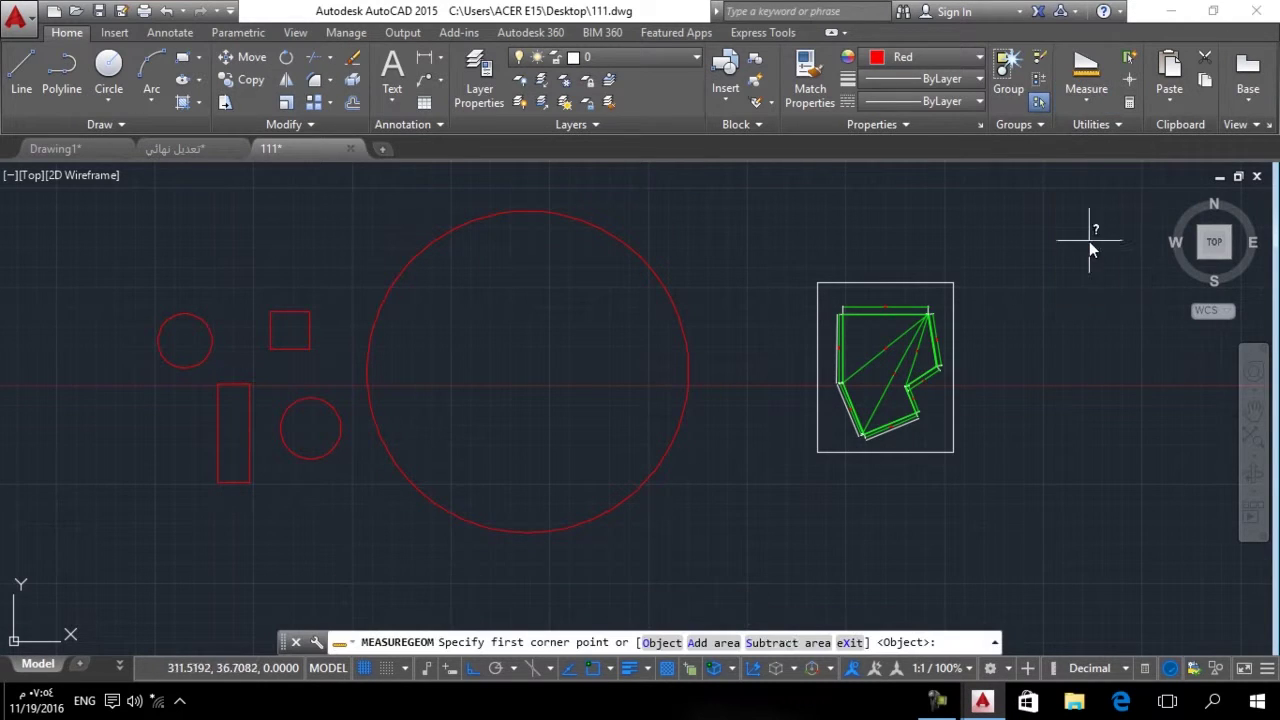
left_click(713, 642)
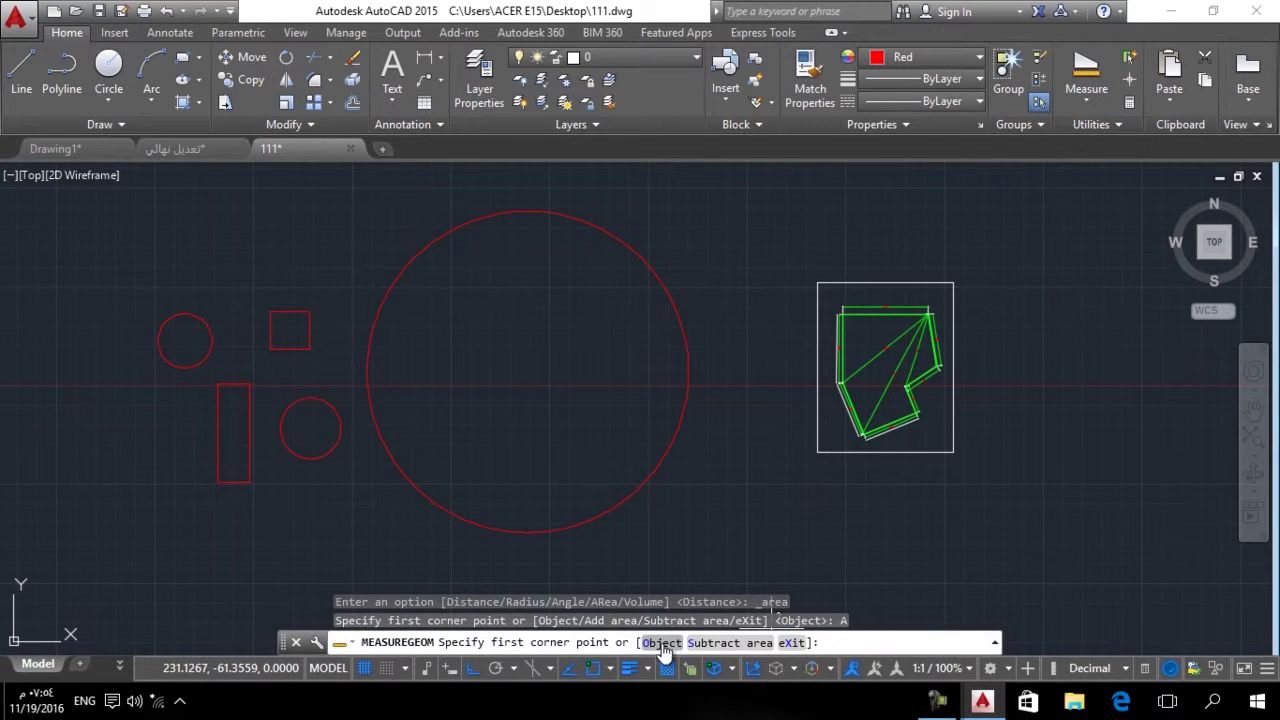
left_click(662, 644)
left_click(651, 474)
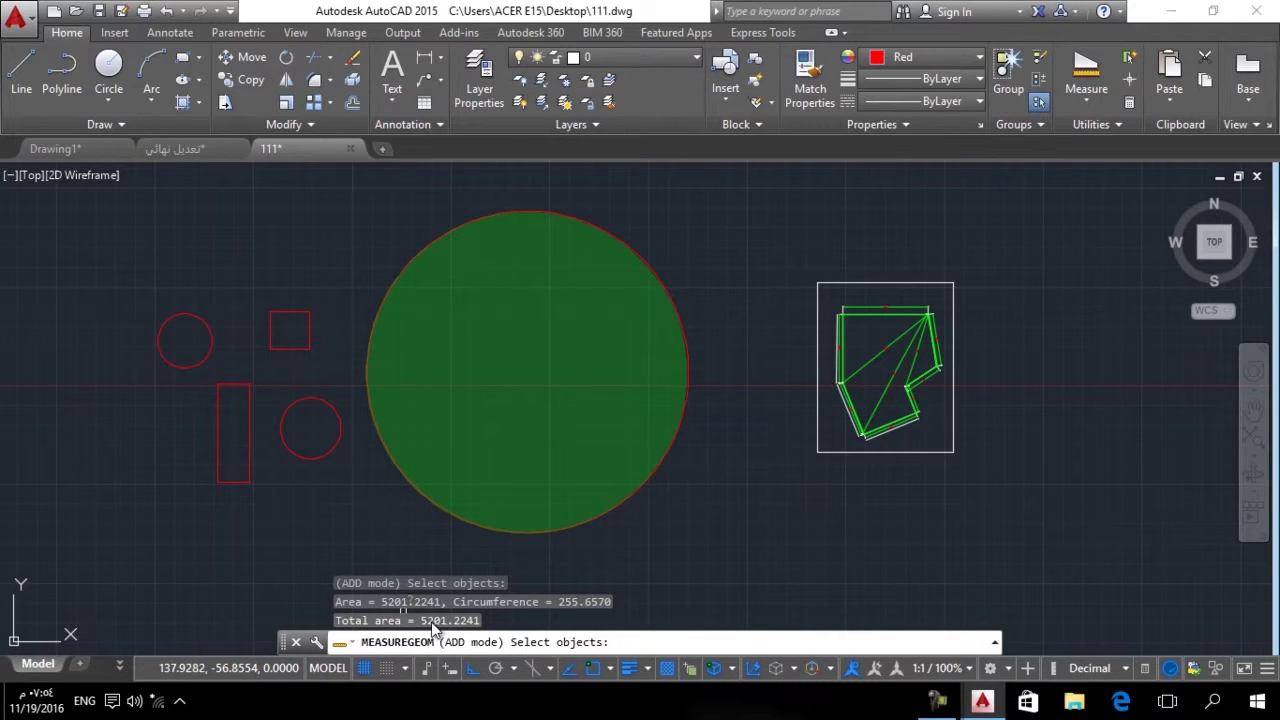
key("Return")
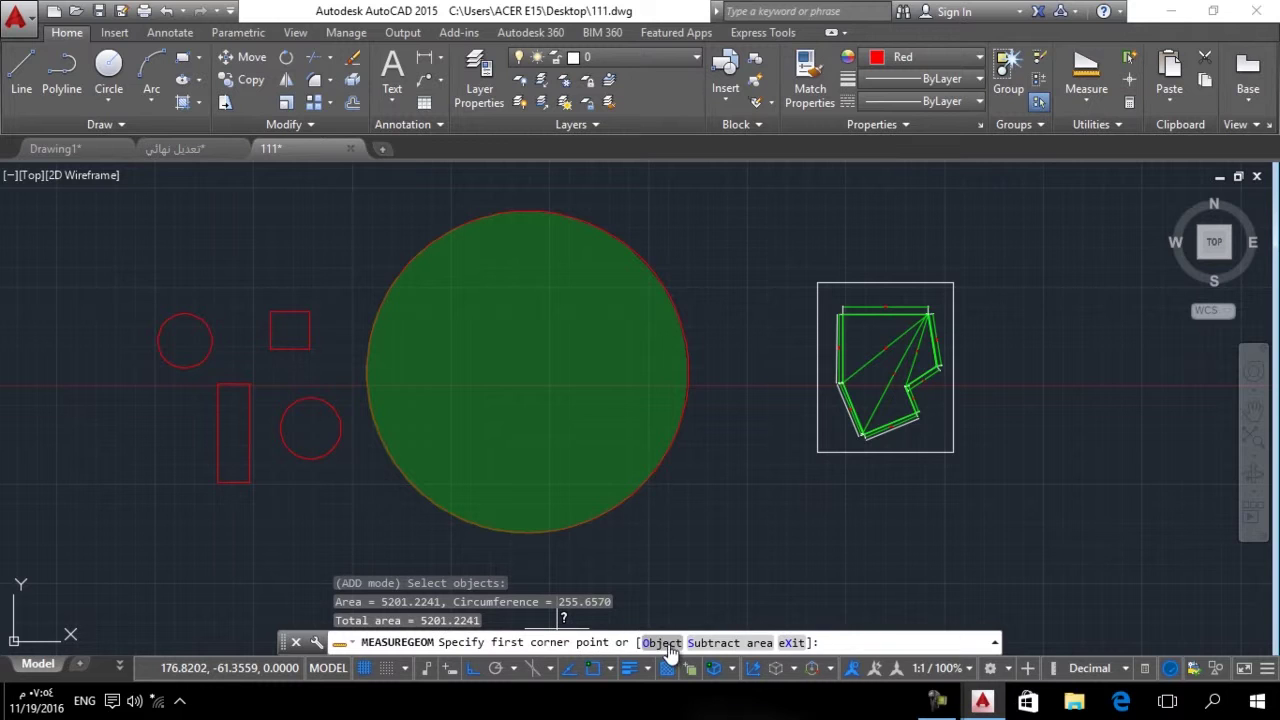
Add the small square and the narrow rectangle to the cumulative area using the Object option.
left_click(663, 643)
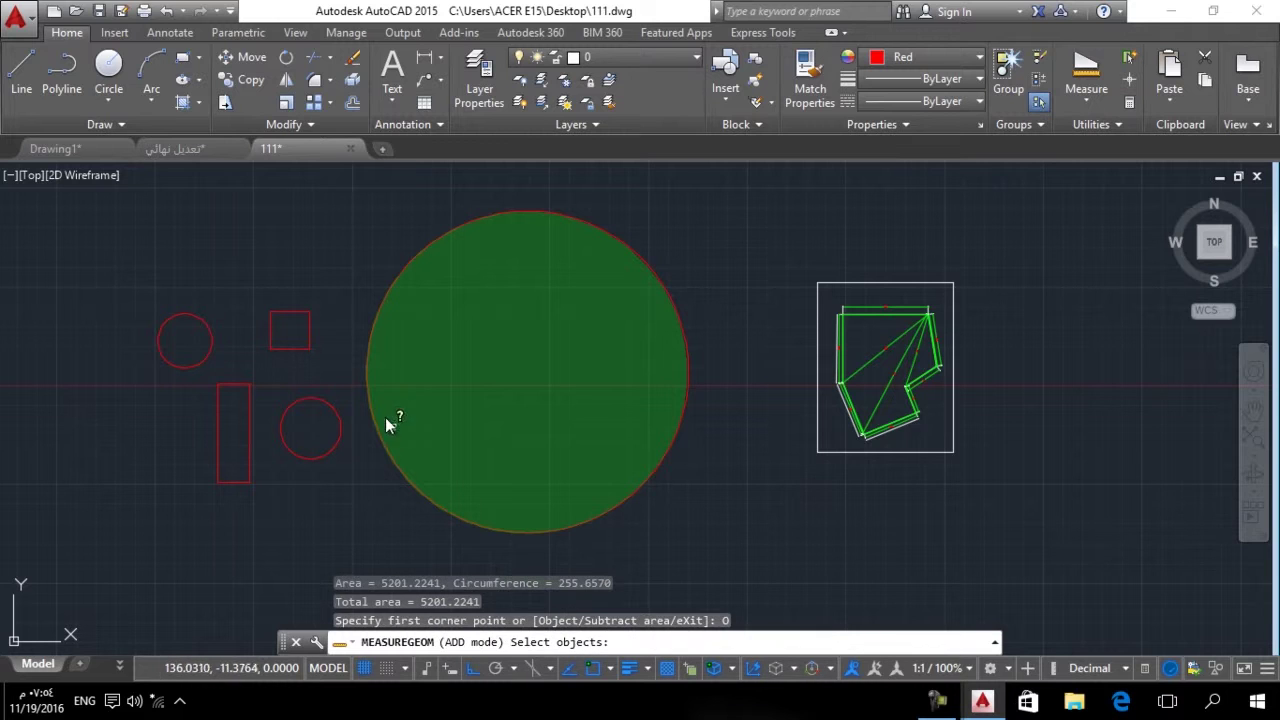
left_click(308, 328)
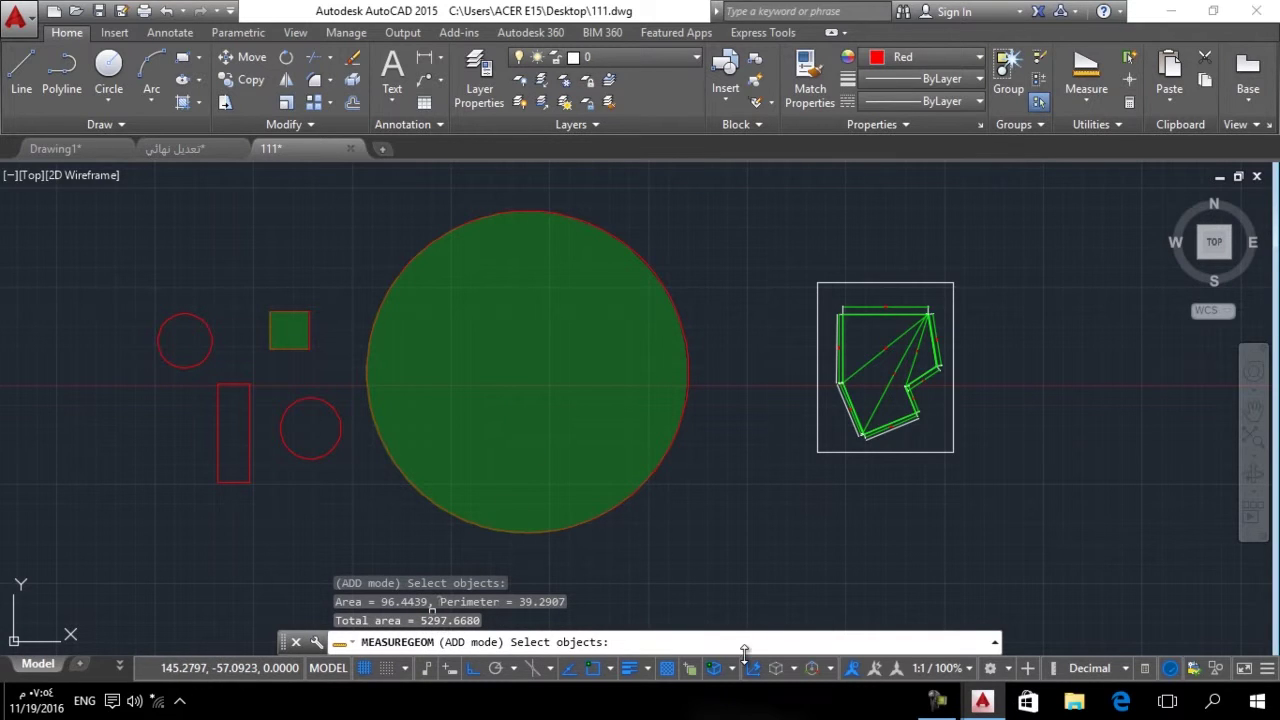
key("Return")
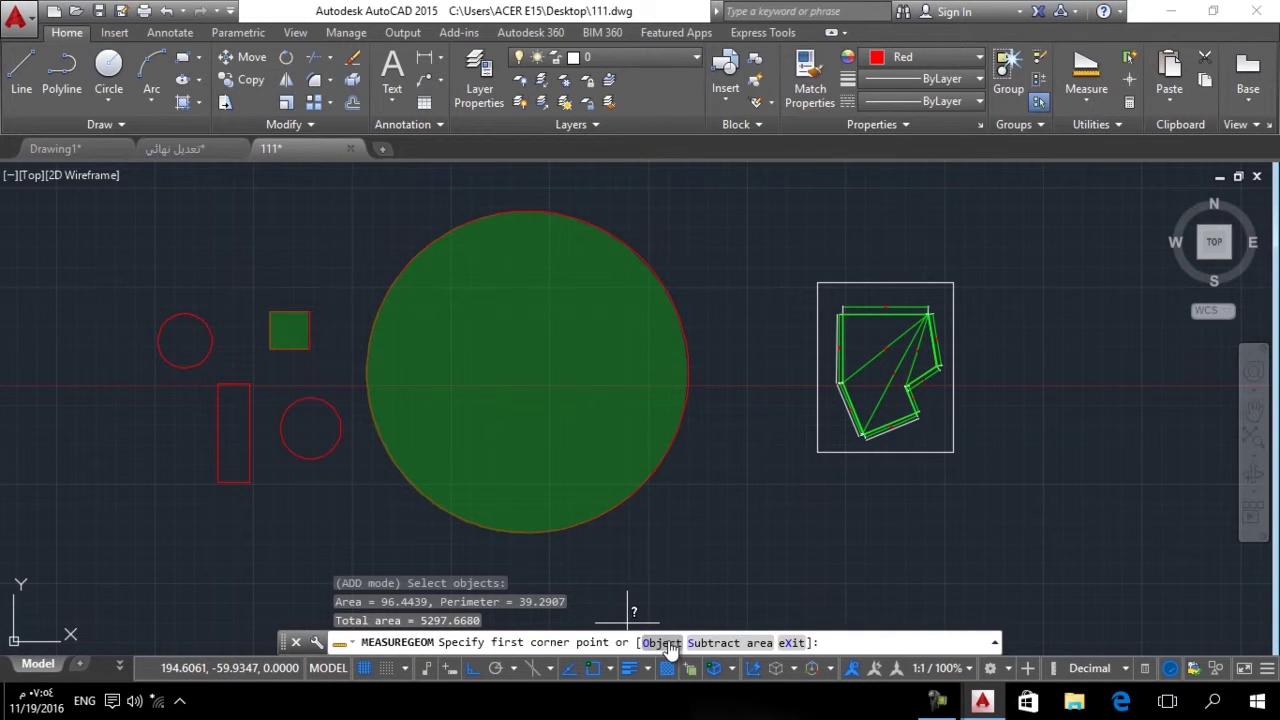
left_click(661, 643)
left_click(249, 438)
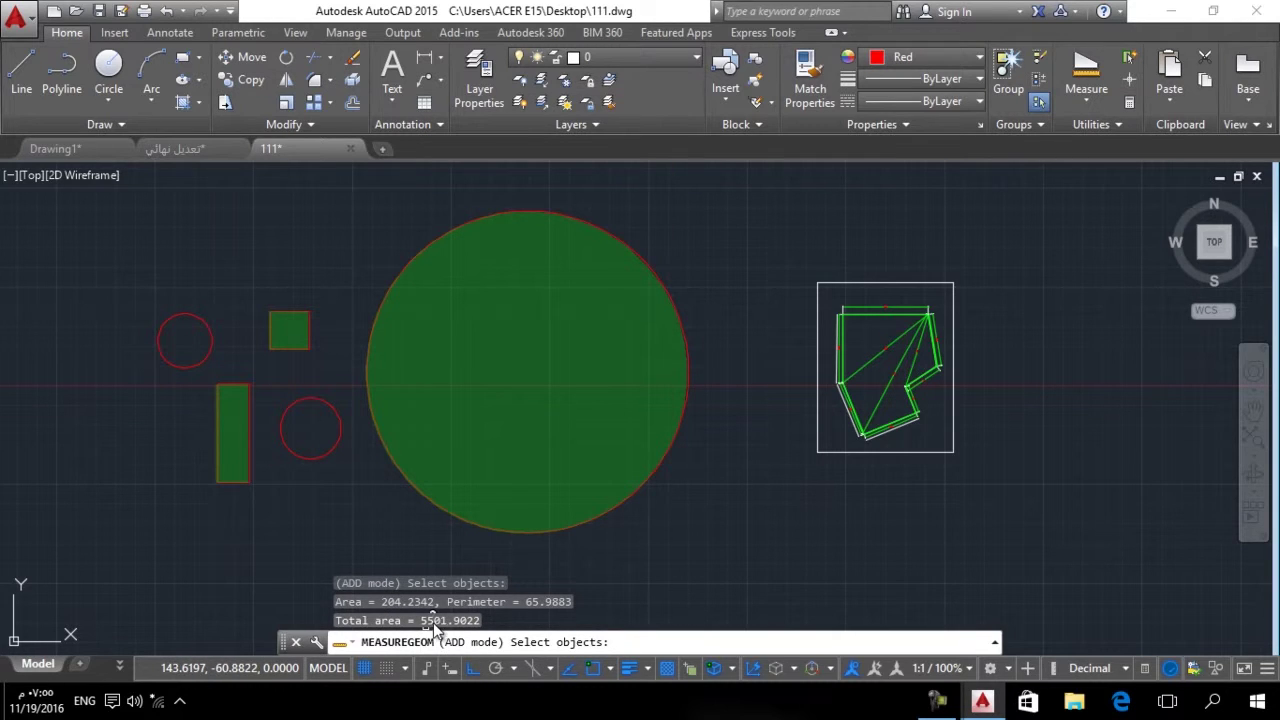
key("Return")
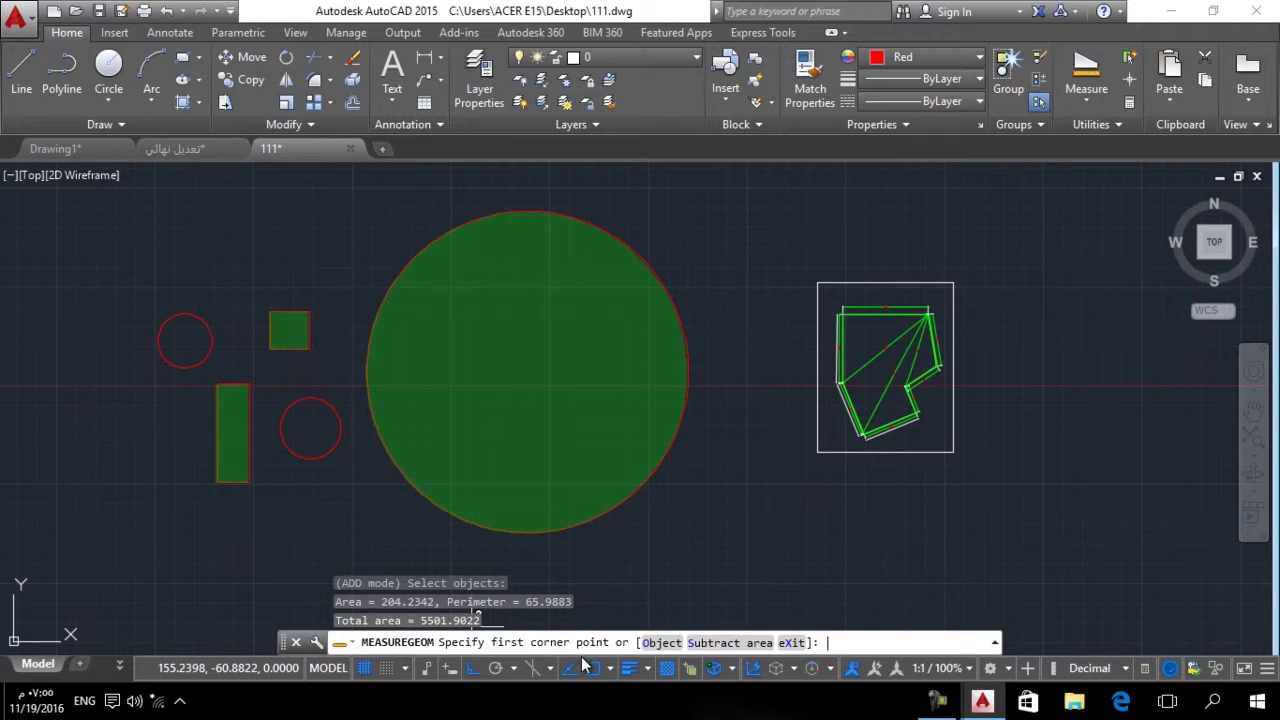
Add the lower and upper small circles to the cumulative area as objects, and finish the measurement.
left_click(605, 642)
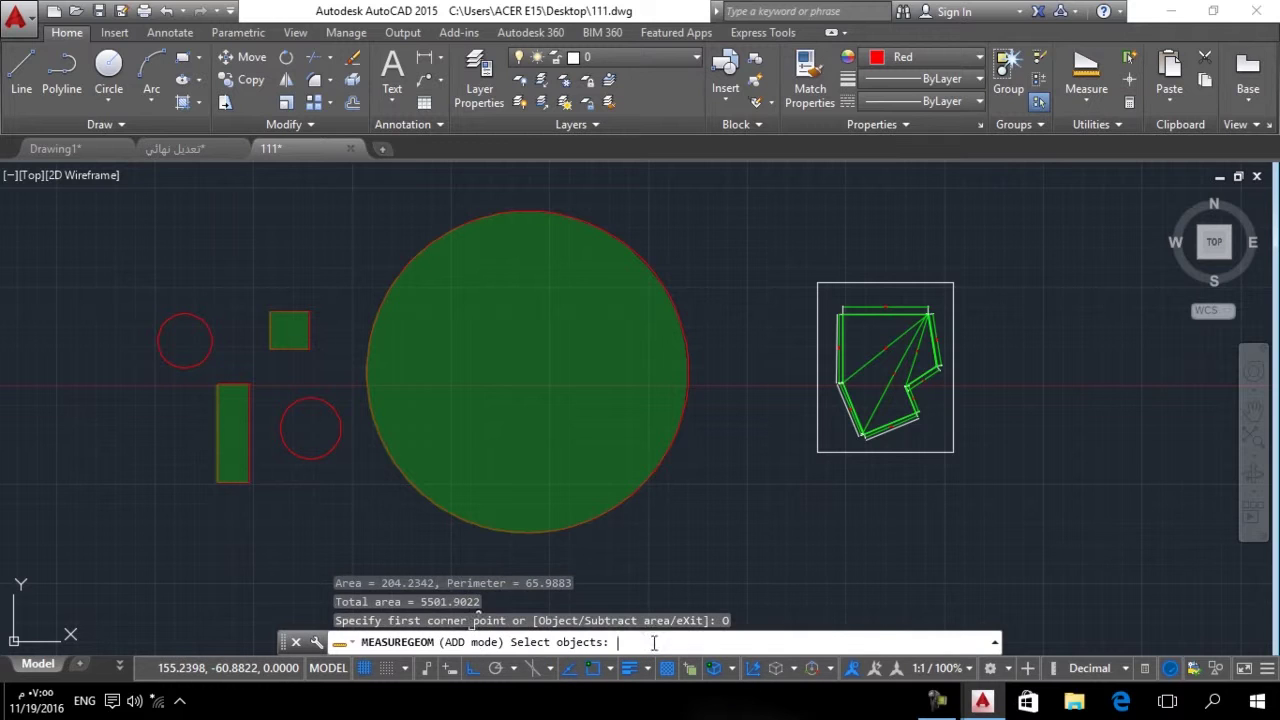
left_click(335, 435)
key("Return")
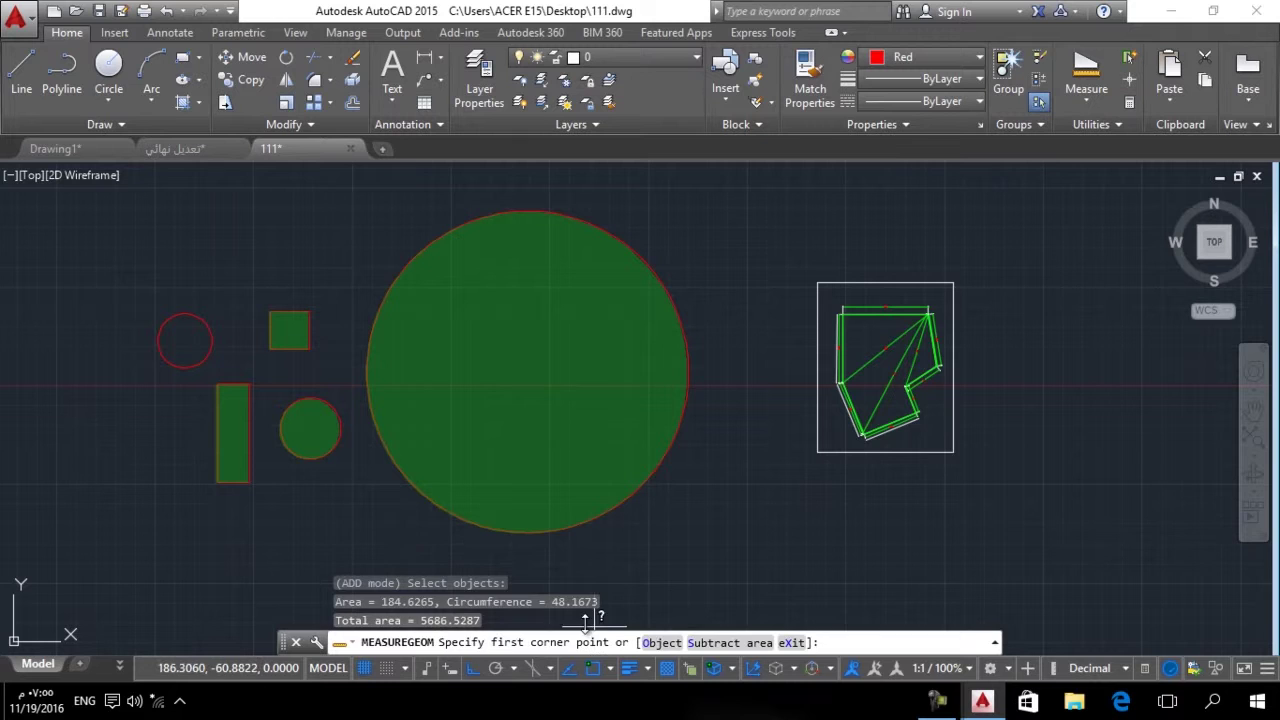
left_click(655, 642)
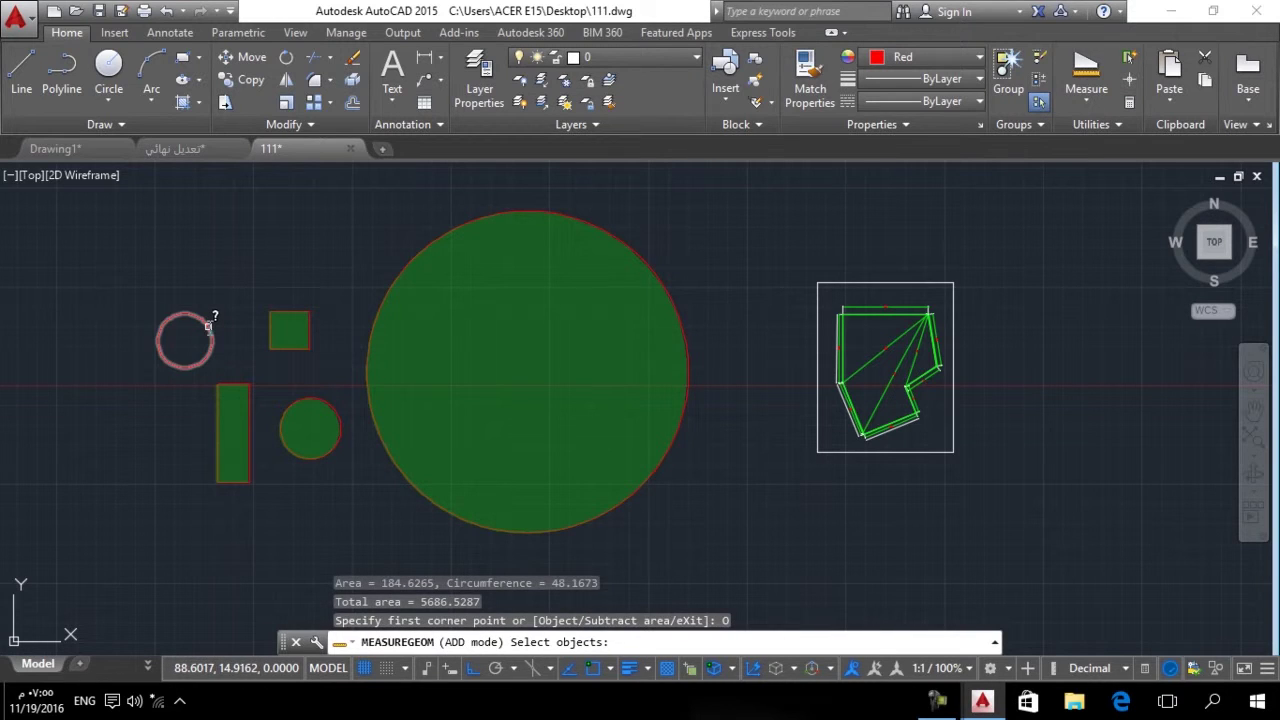
left_click(213, 322)
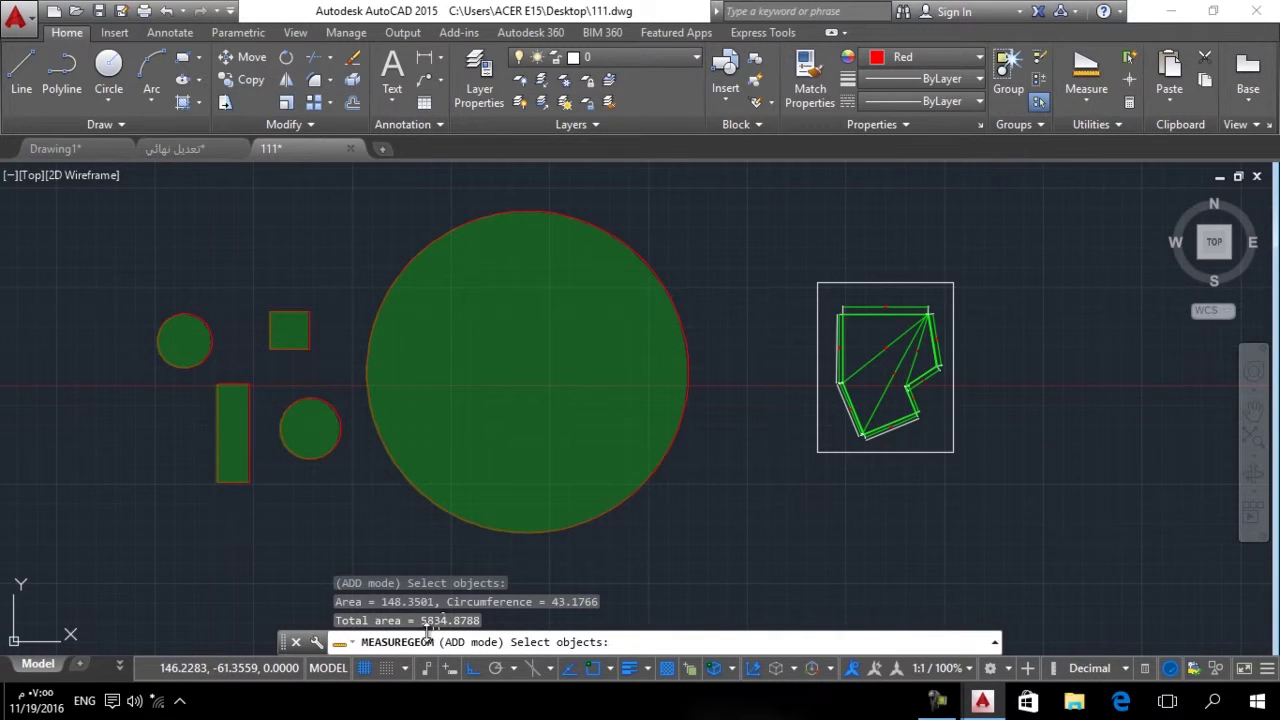
key("Return")
key("Return")
key("Return")
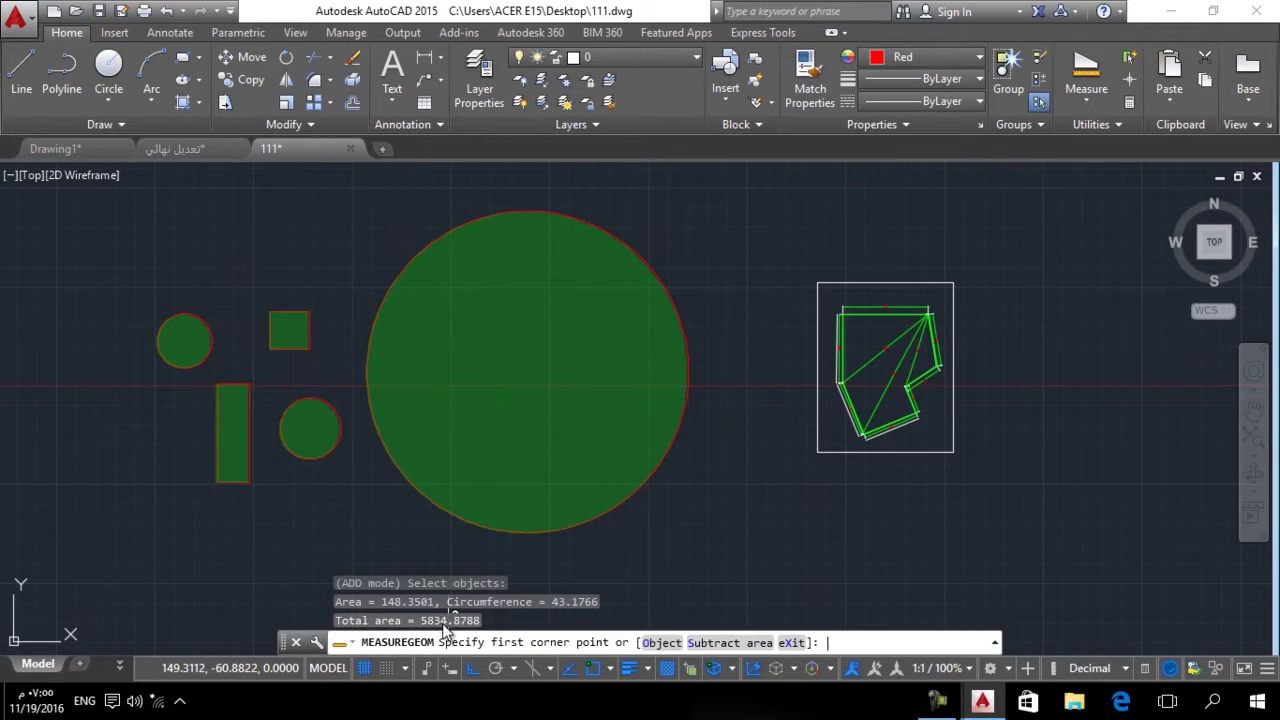
key("Return")
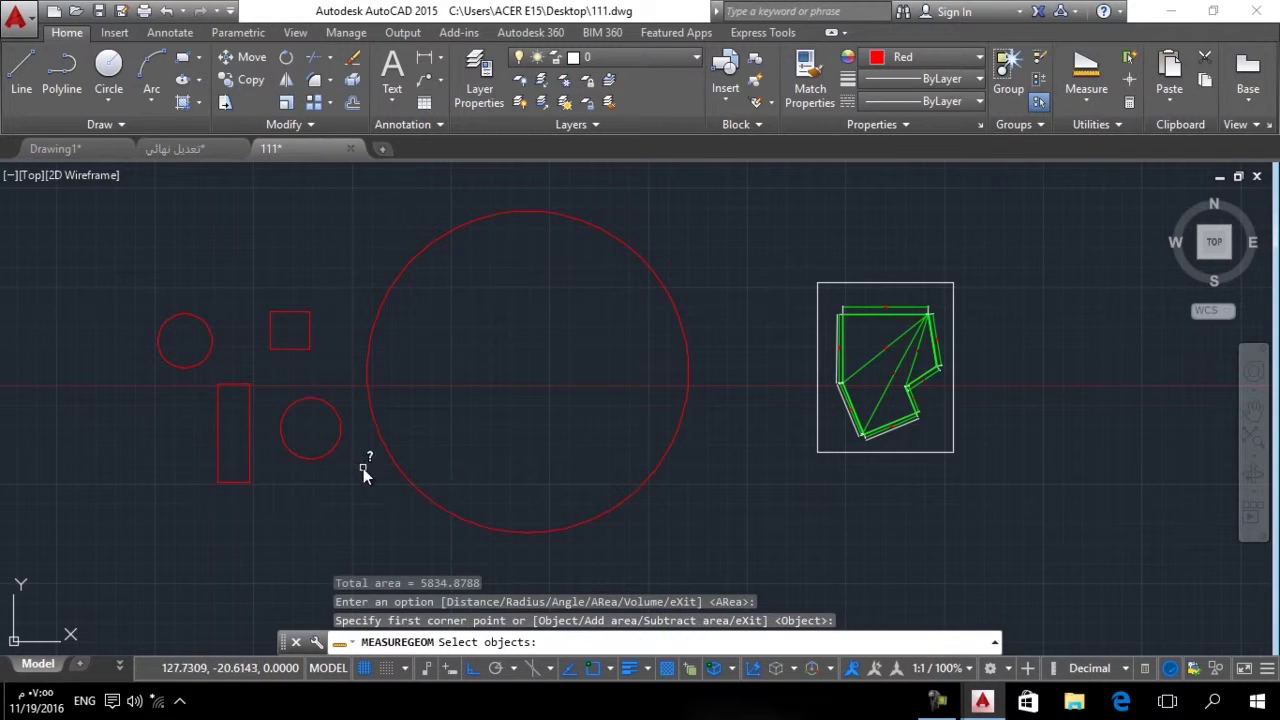
key("Escape")
Move the two small circles, the square and the narrow rectangle horizontally back inside the large circle.
type("m")
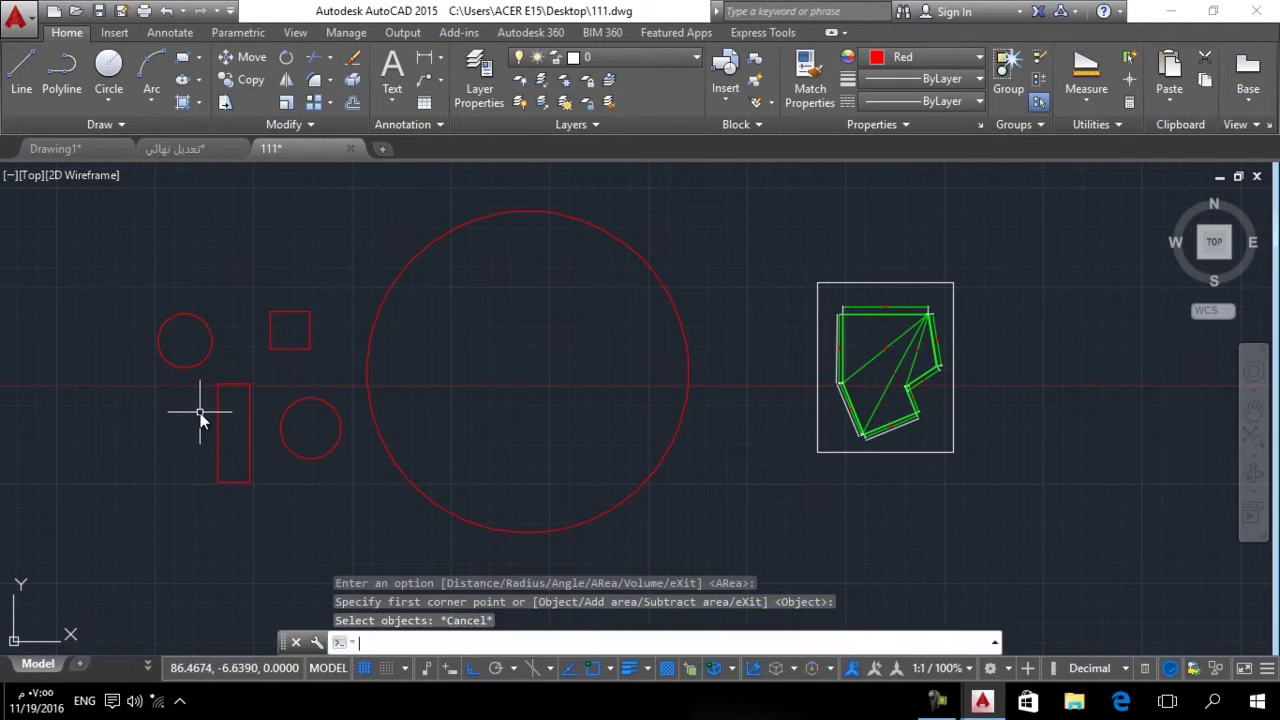
key("Return")
left_click(336, 246)
left_click(128, 530)
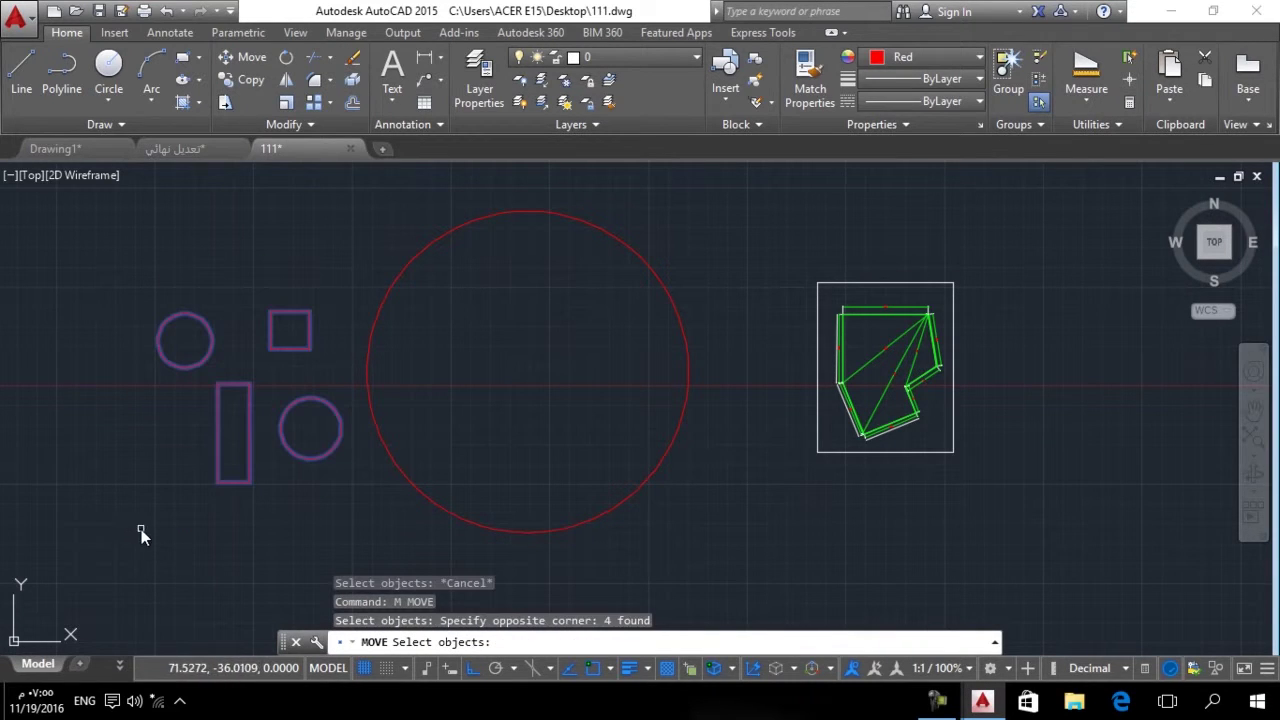
key("Return")
left_click(108, 514)
left_click(369, 536)
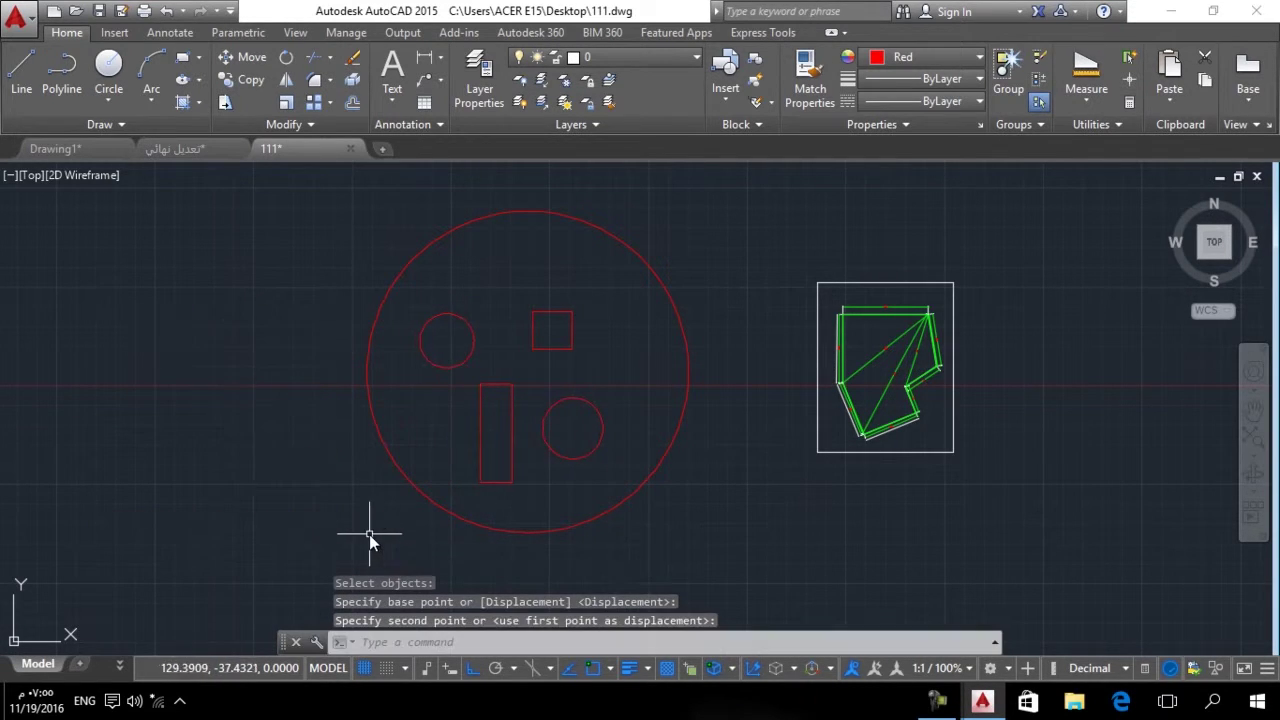
Change the color of the four small shapes inside the large circle to magenta.
left_click(604, 272)
left_click(444, 472)
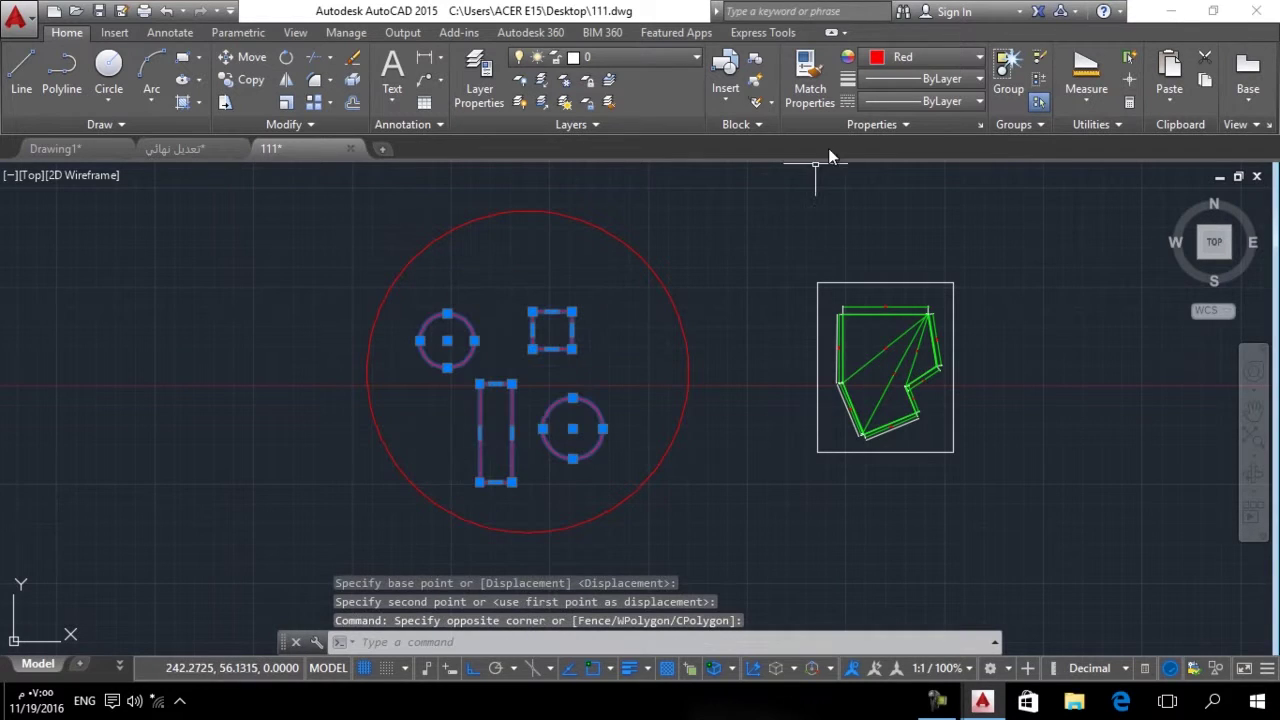
left_click(888, 58)
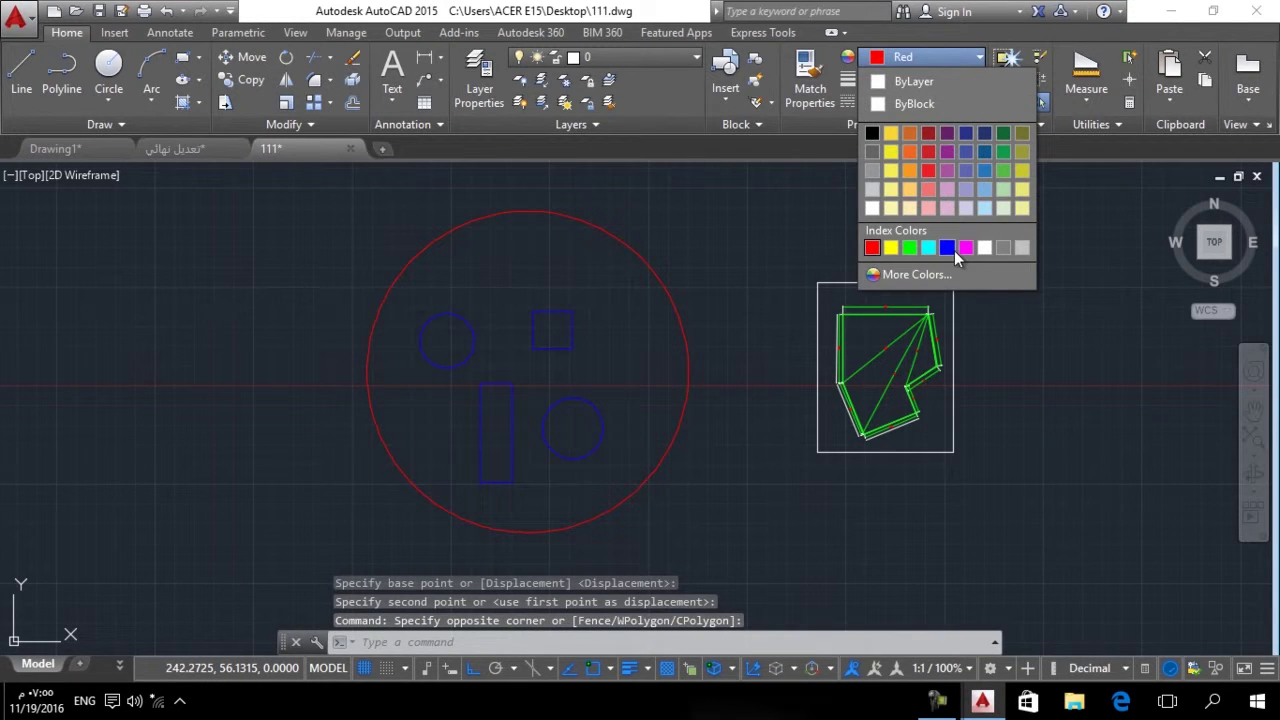
left_click(966, 247)
key("Escape")
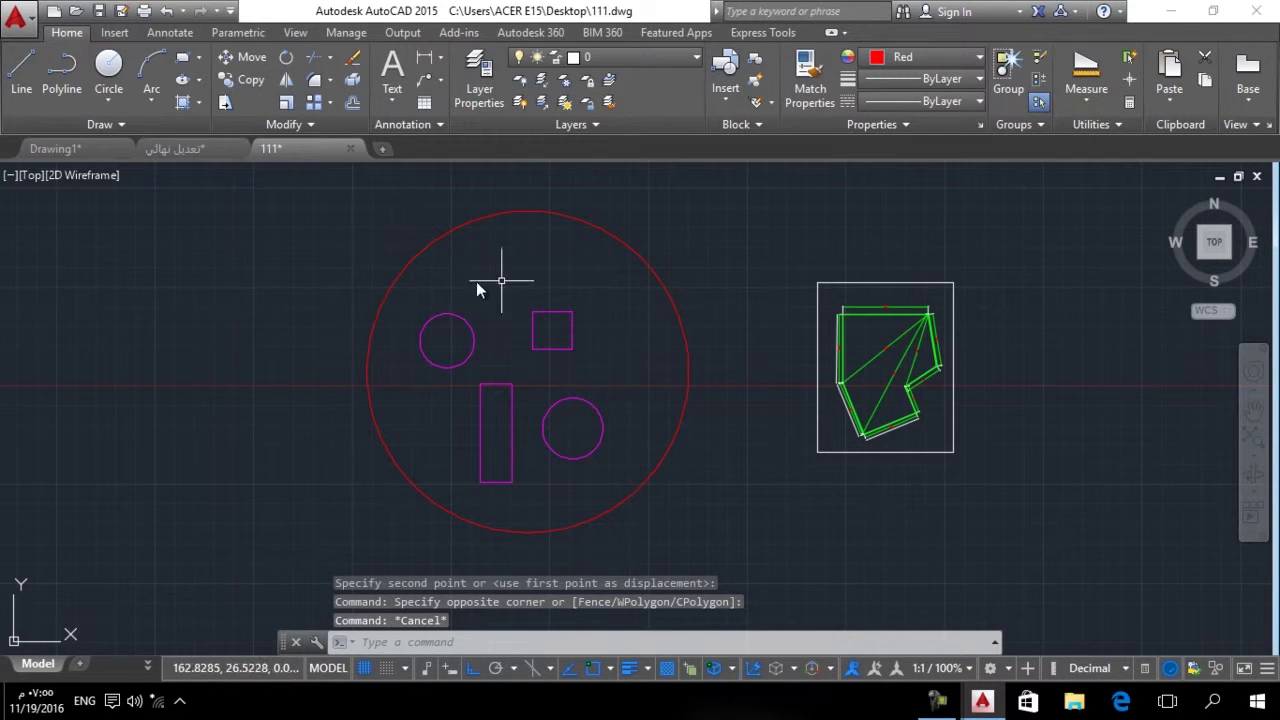
left_click(593, 224)
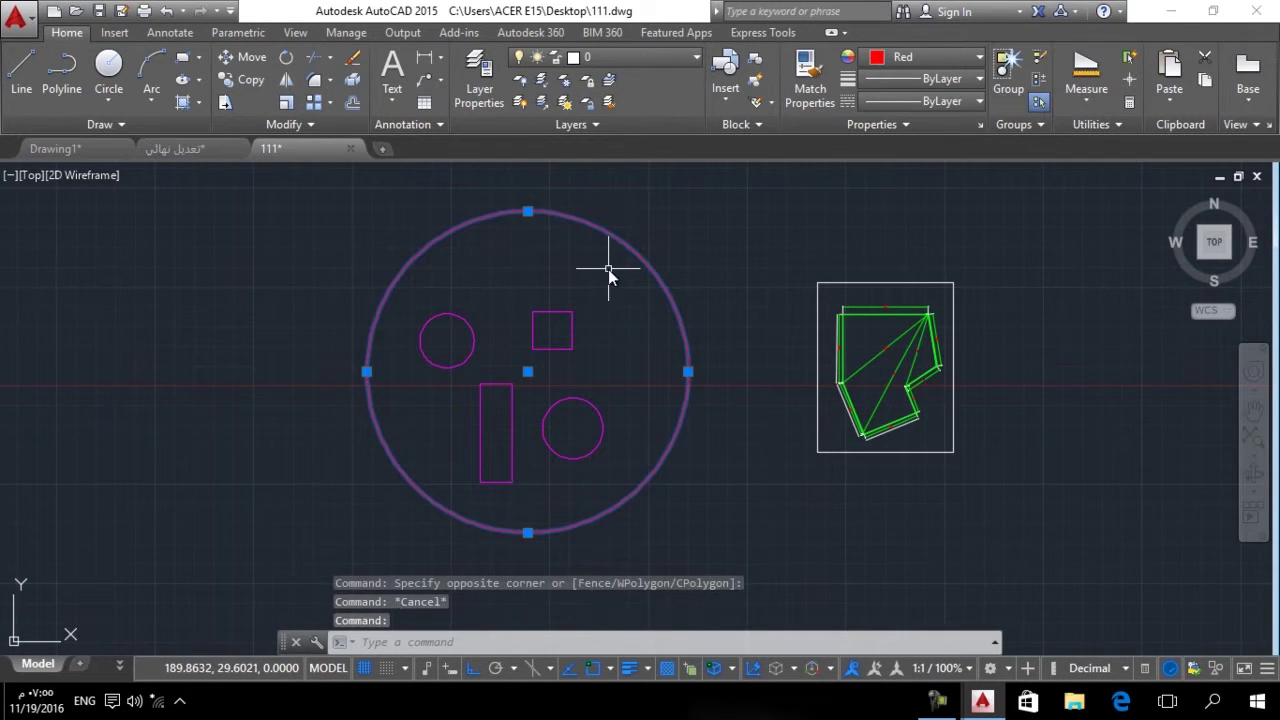
key("Escape")
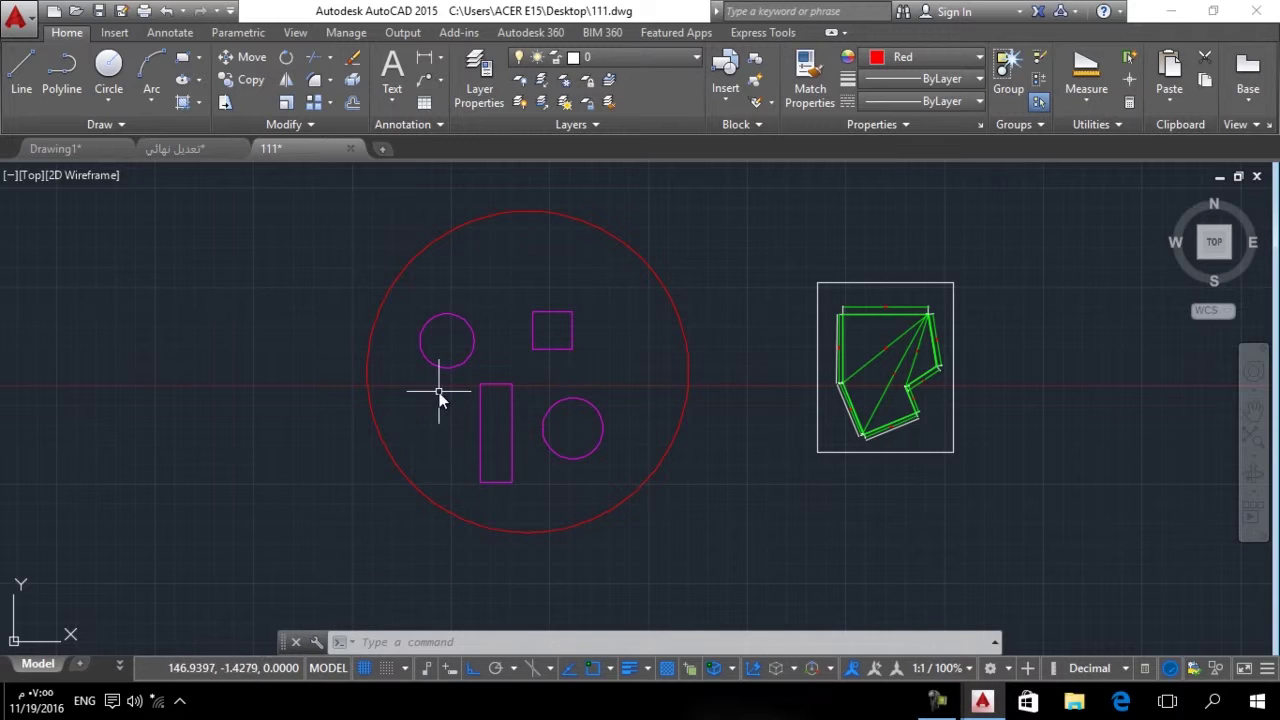
left_click(1086, 98)
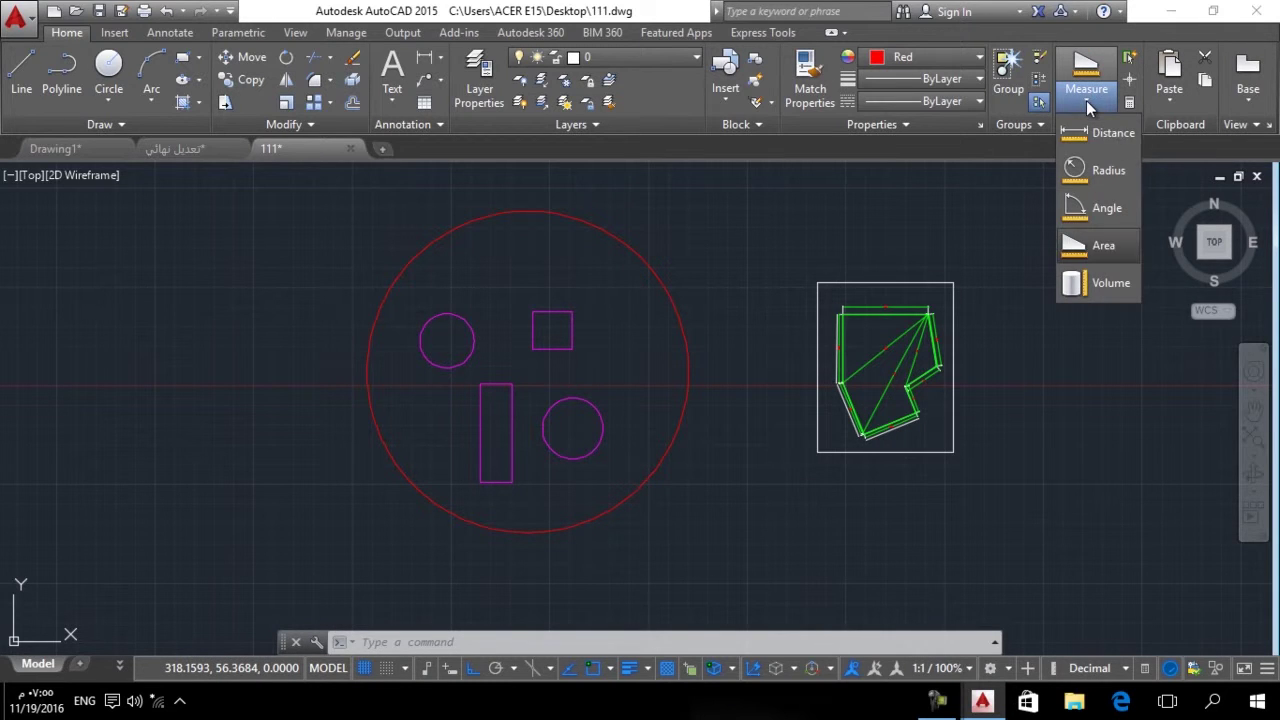
left_click(1100, 246)
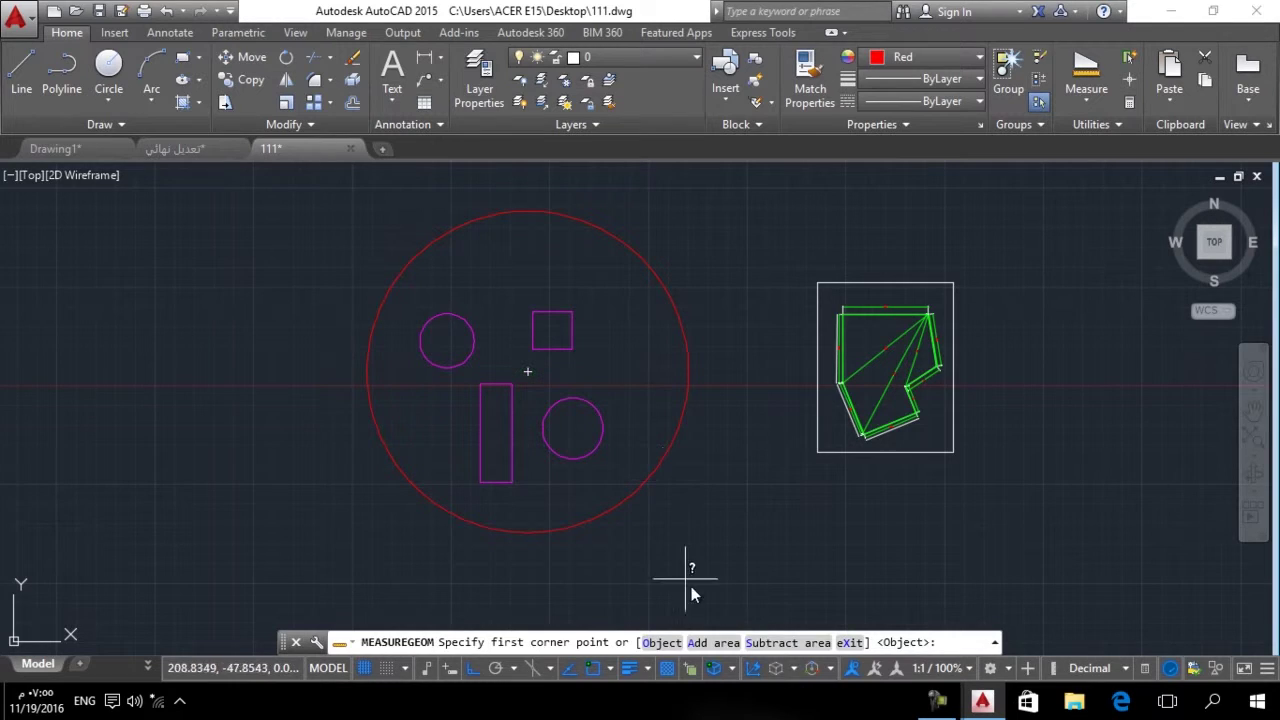
left_click(787, 643)
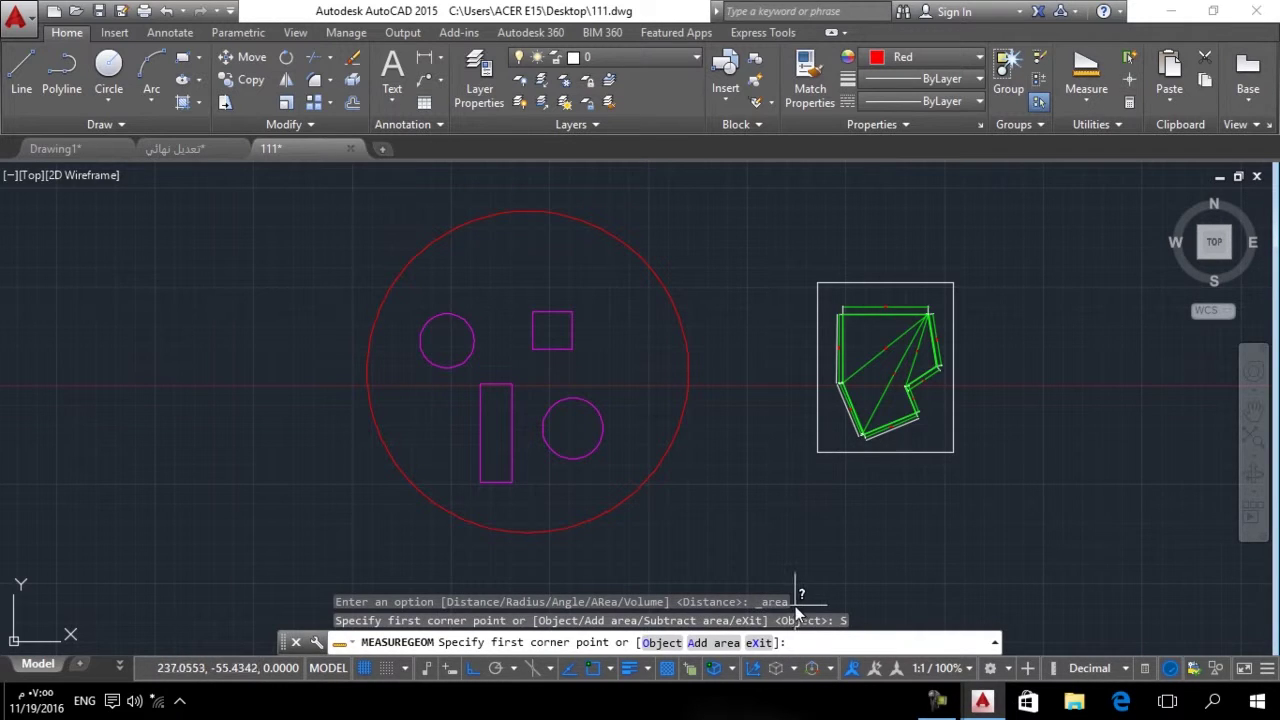
left_click(660, 643)
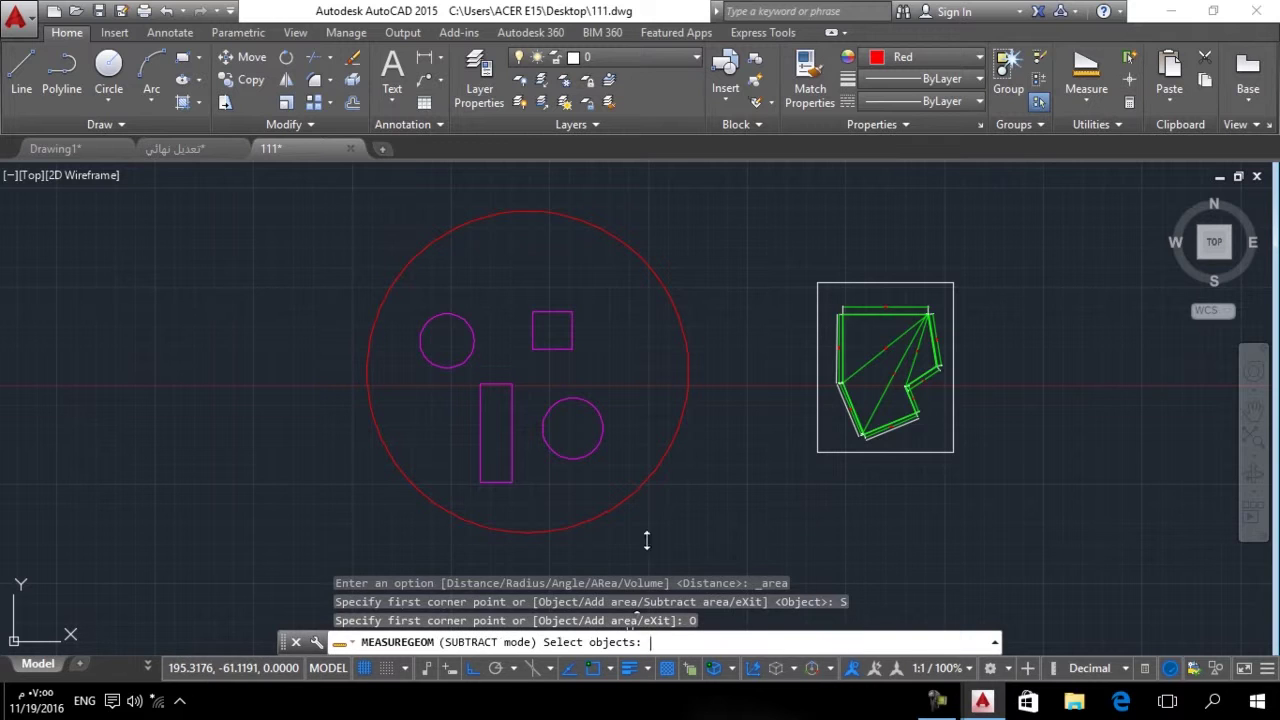
left_click(648, 482)
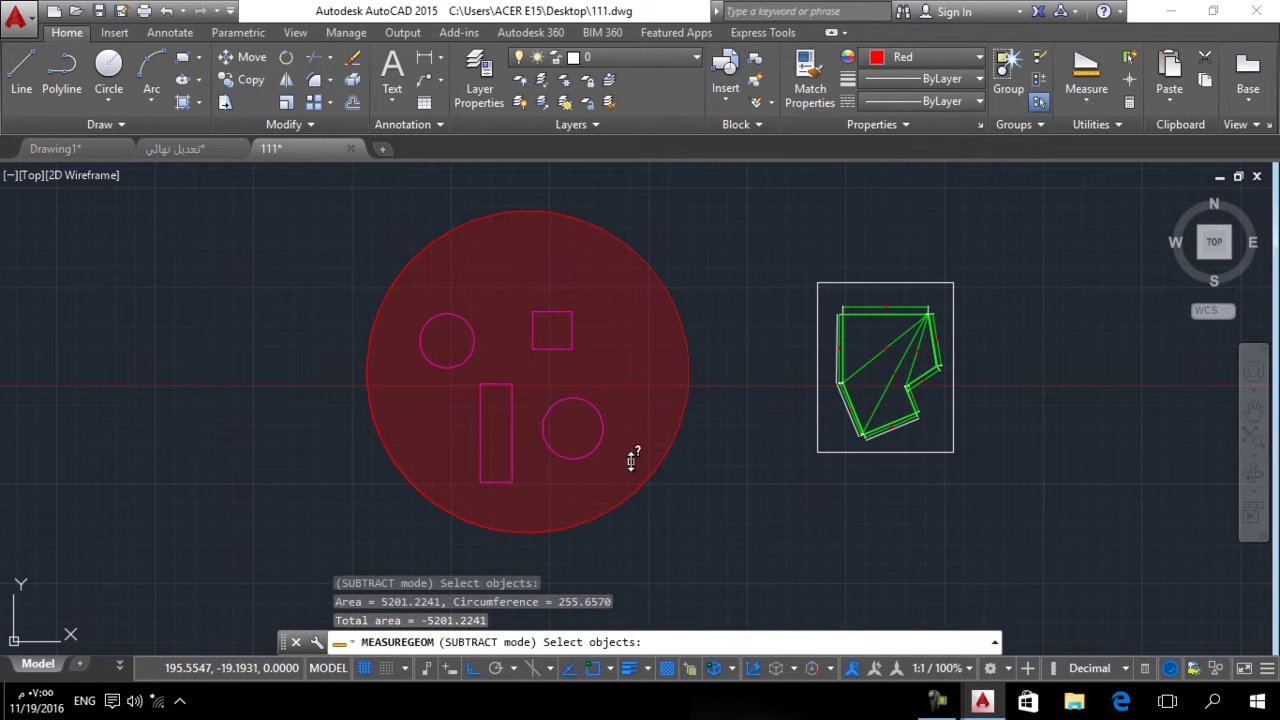
key("Escape")
key("Escape")
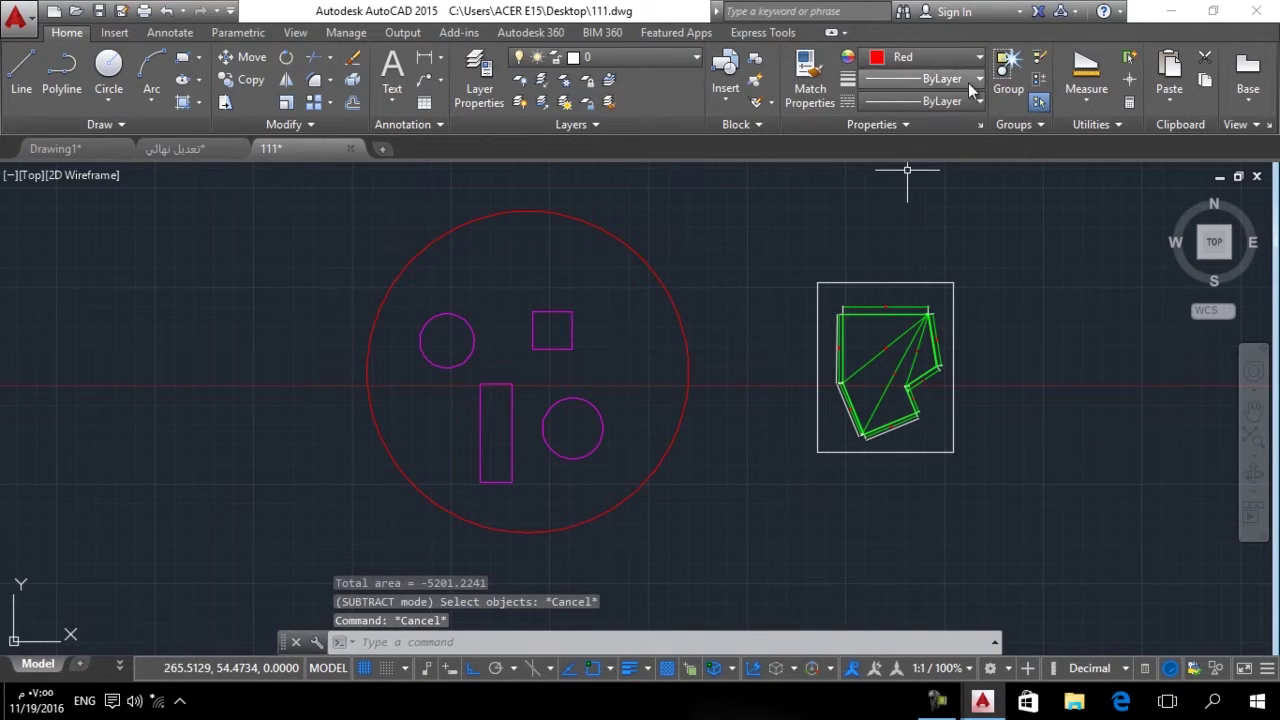
Try starting a new area measurement in Subtract area mode with the large circle as the first object.
left_click(1088, 97)
left_click(1082, 248)
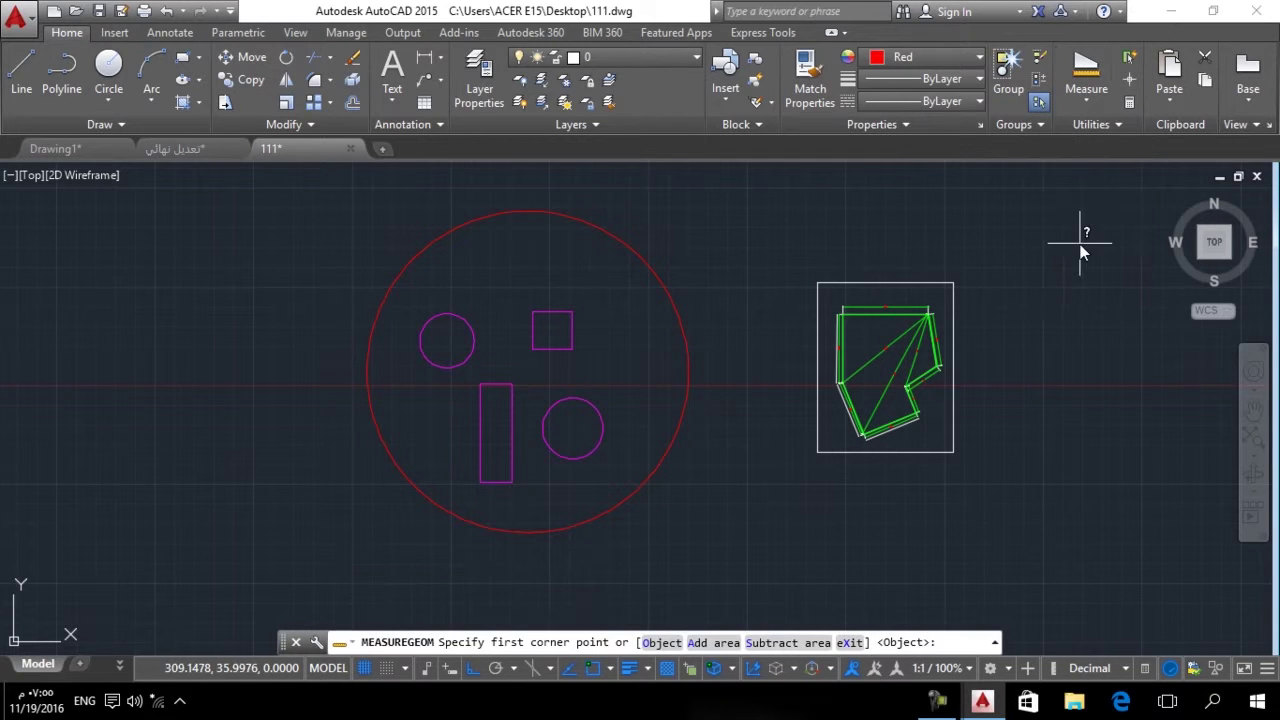
left_click(707, 645)
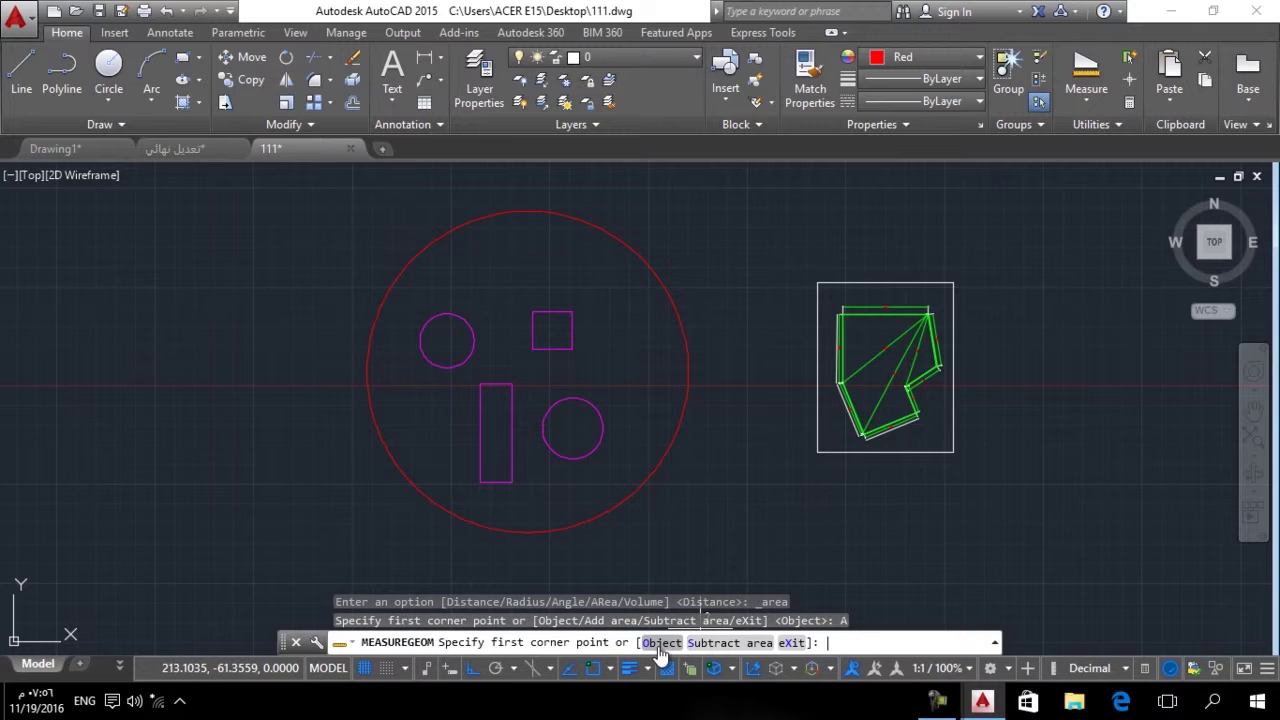
left_click(705, 645)
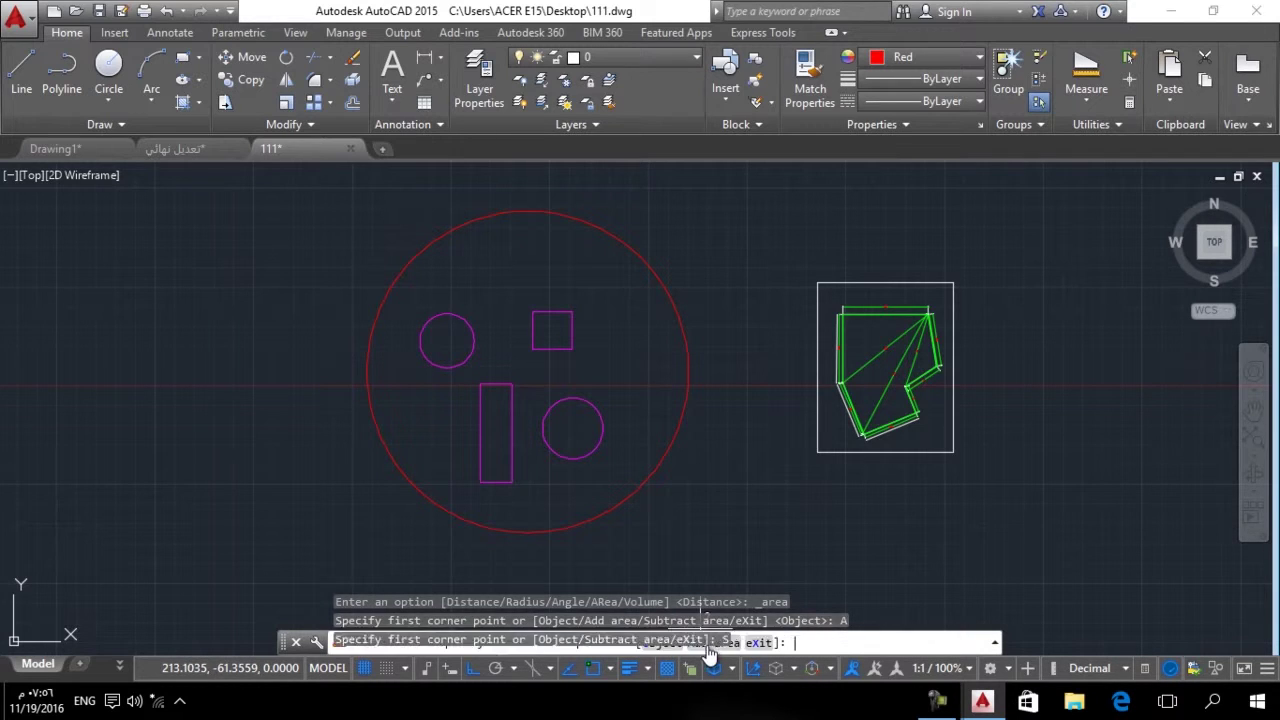
left_click(660, 643)
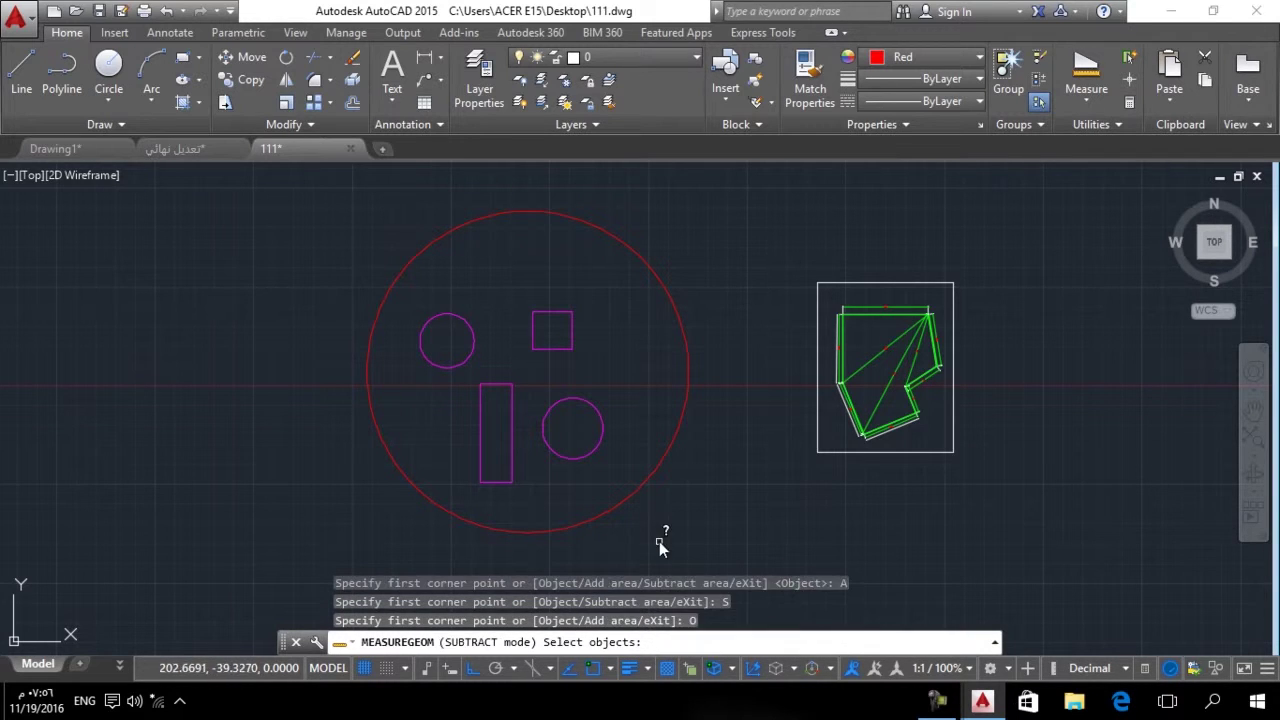
left_click(650, 476)
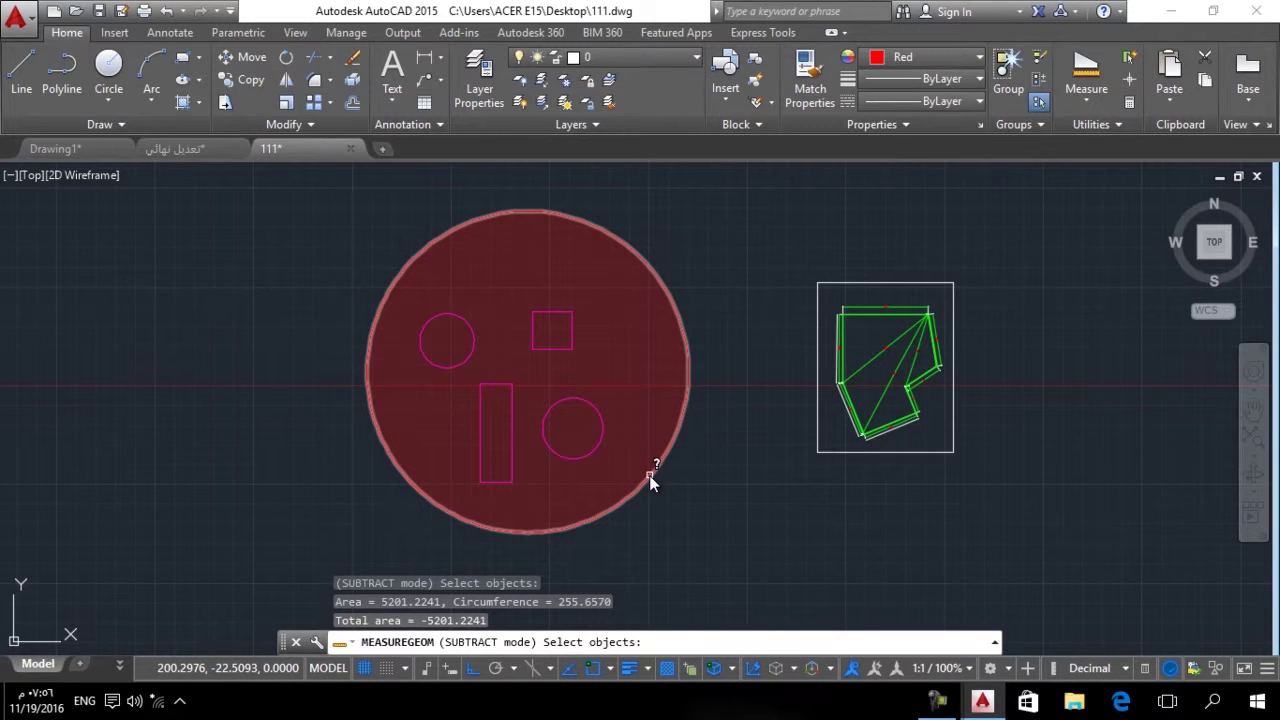
key("Return")
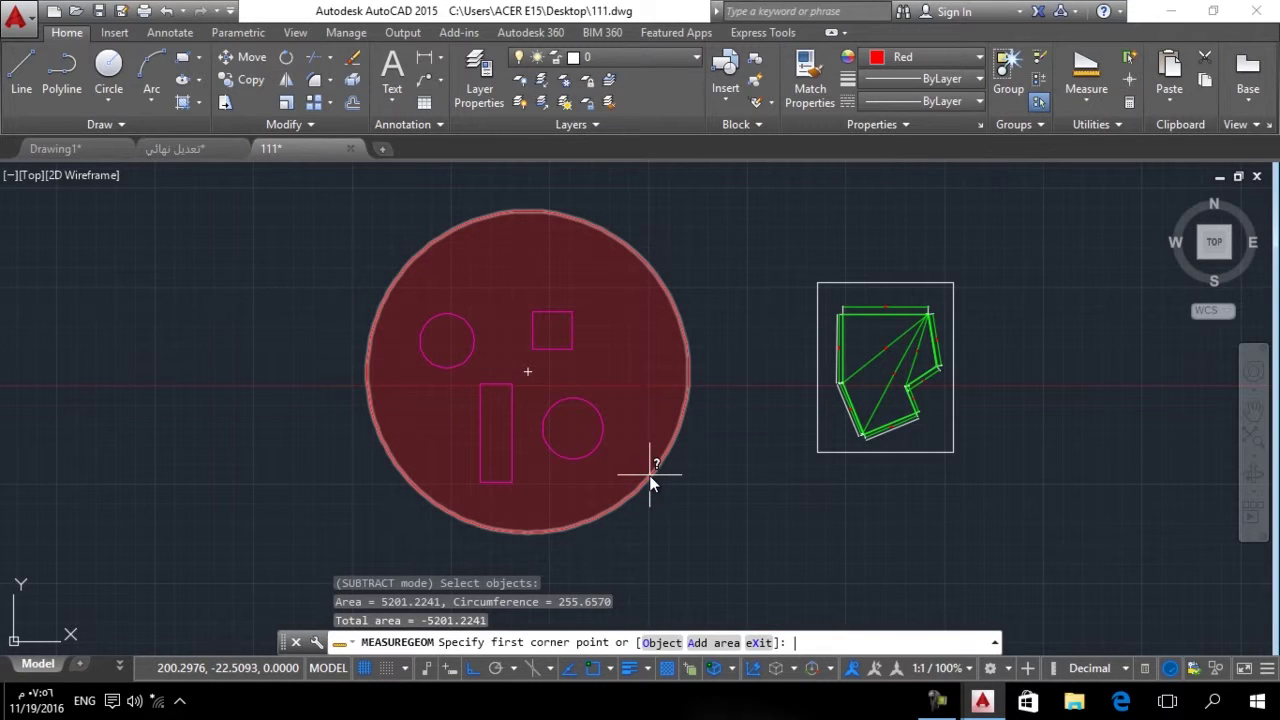
Try to subtract the lower small circle and the small square from the running area as objects.
left_click(661, 643)
left_click(593, 407)
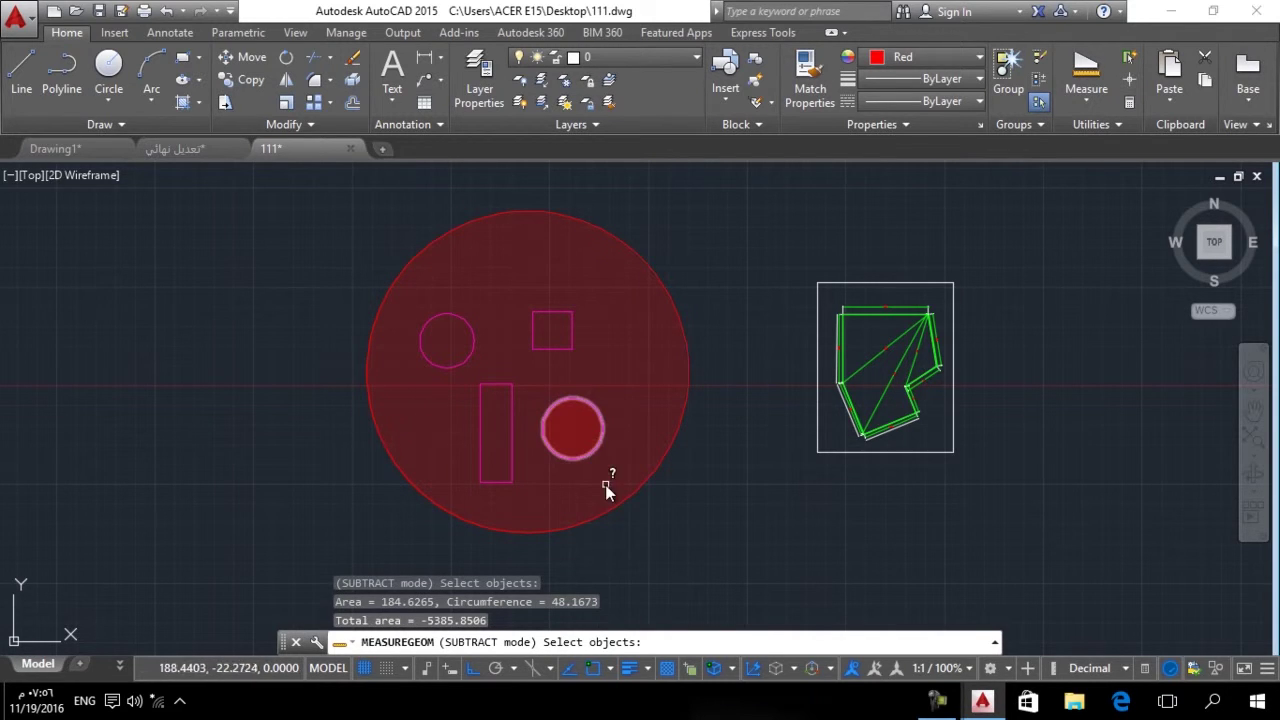
key("Return")
left_click(661, 643)
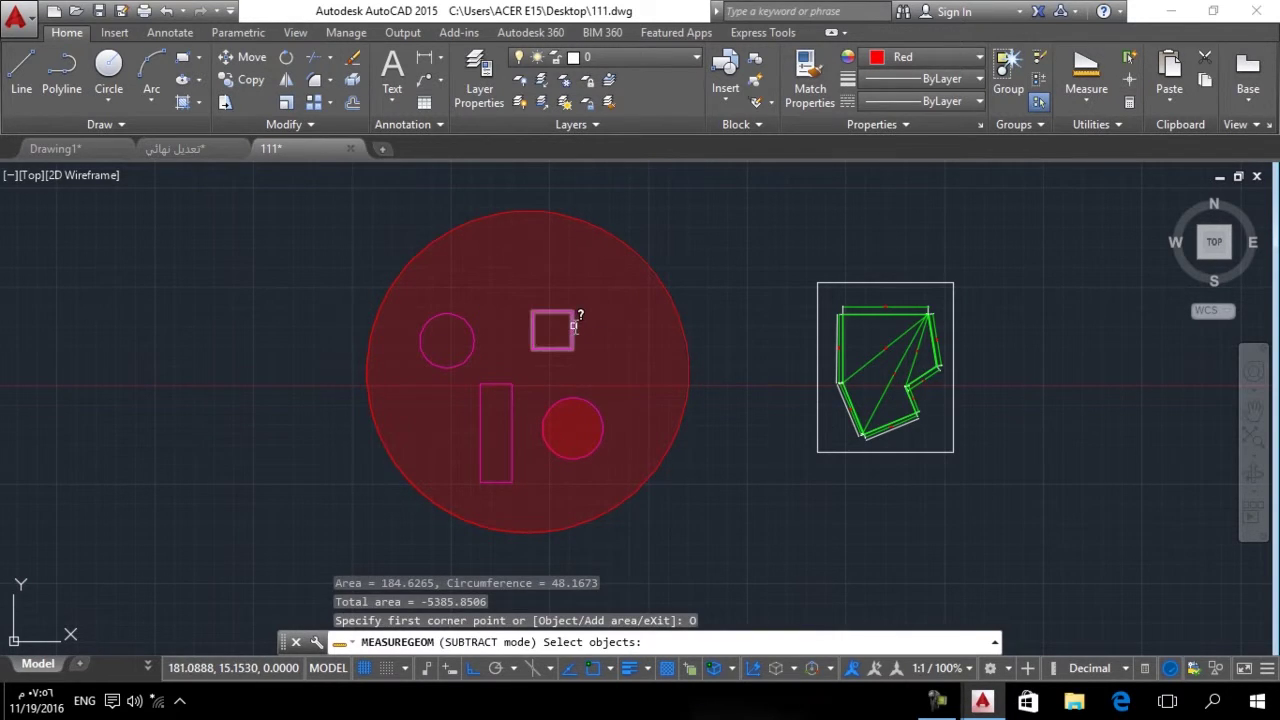
left_click(573, 325)
key("Return")
Try to subtract the narrow rectangle and the upper small circle as objects, and end the measurement.
left_click(656, 643)
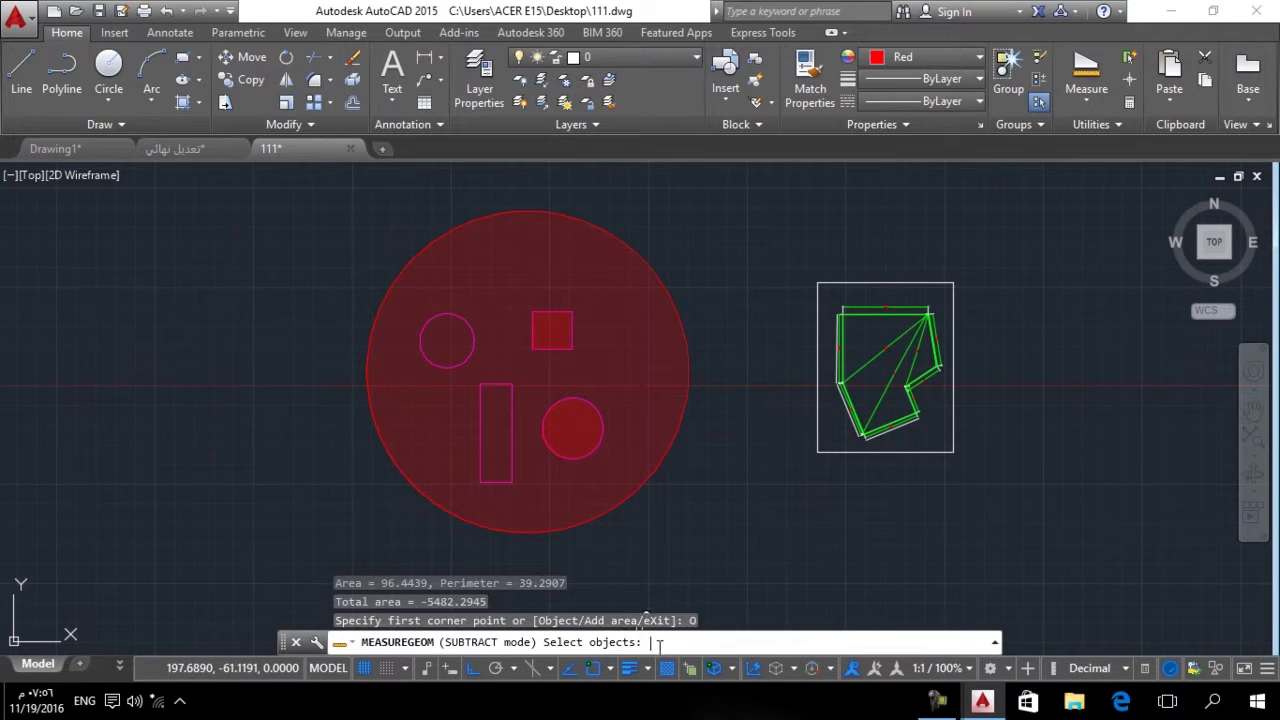
left_click(512, 456)
key("Return")
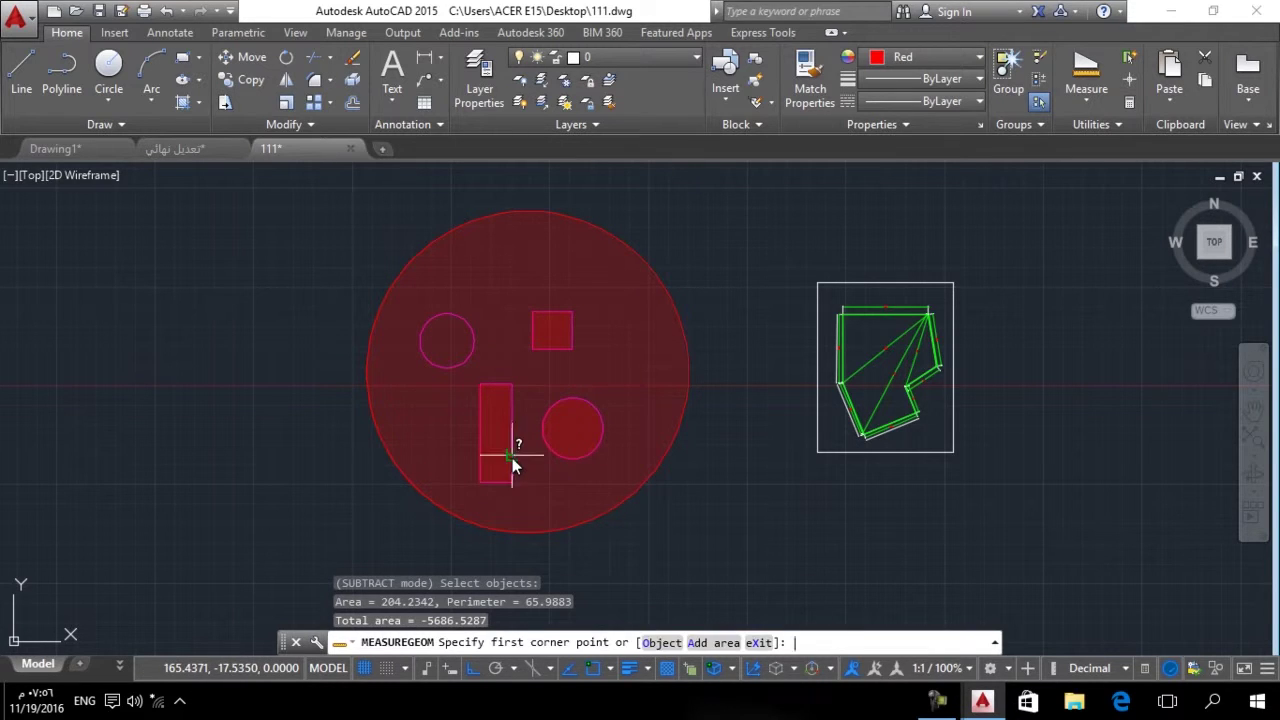
left_click(663, 642)
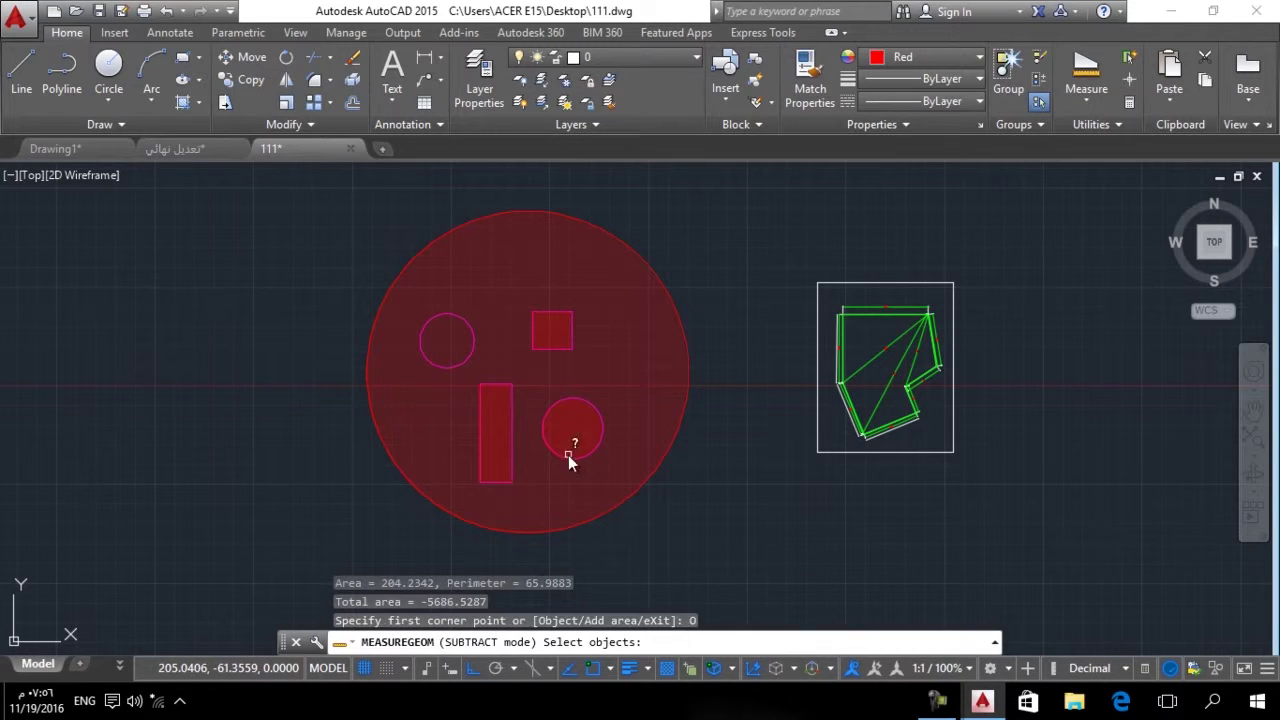
left_click(472, 334)
key("Return")
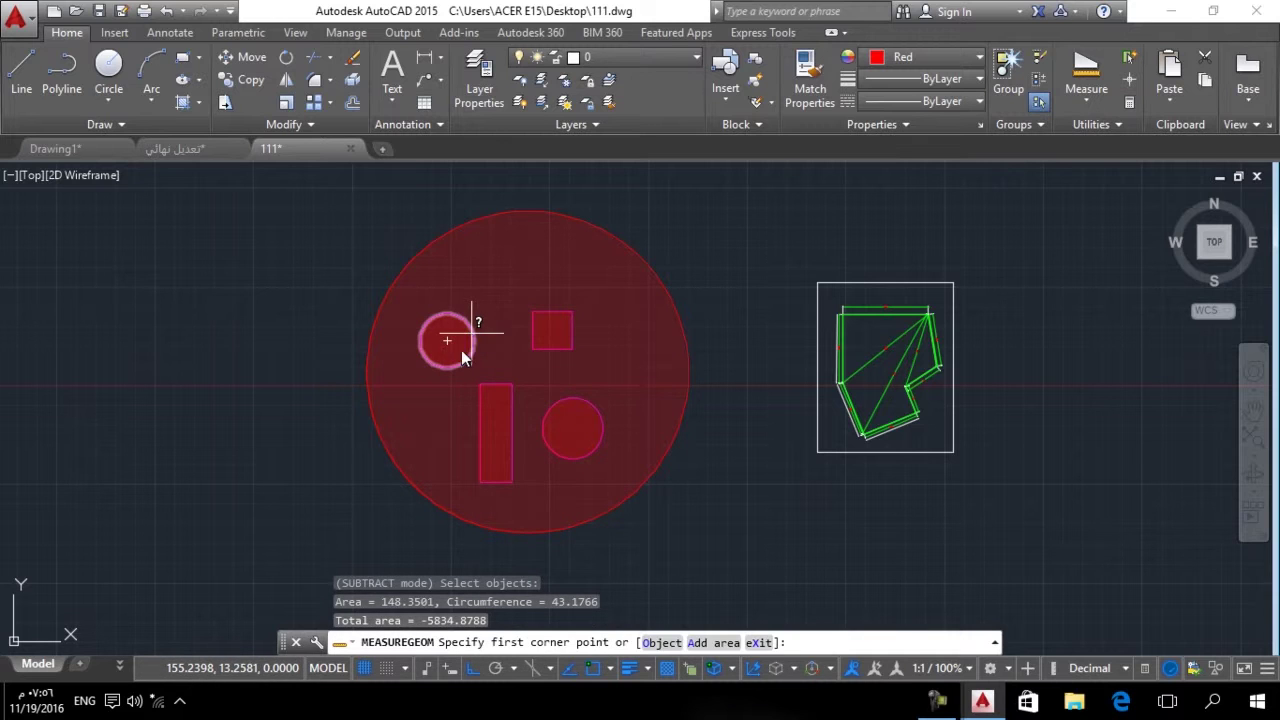
key("Return")
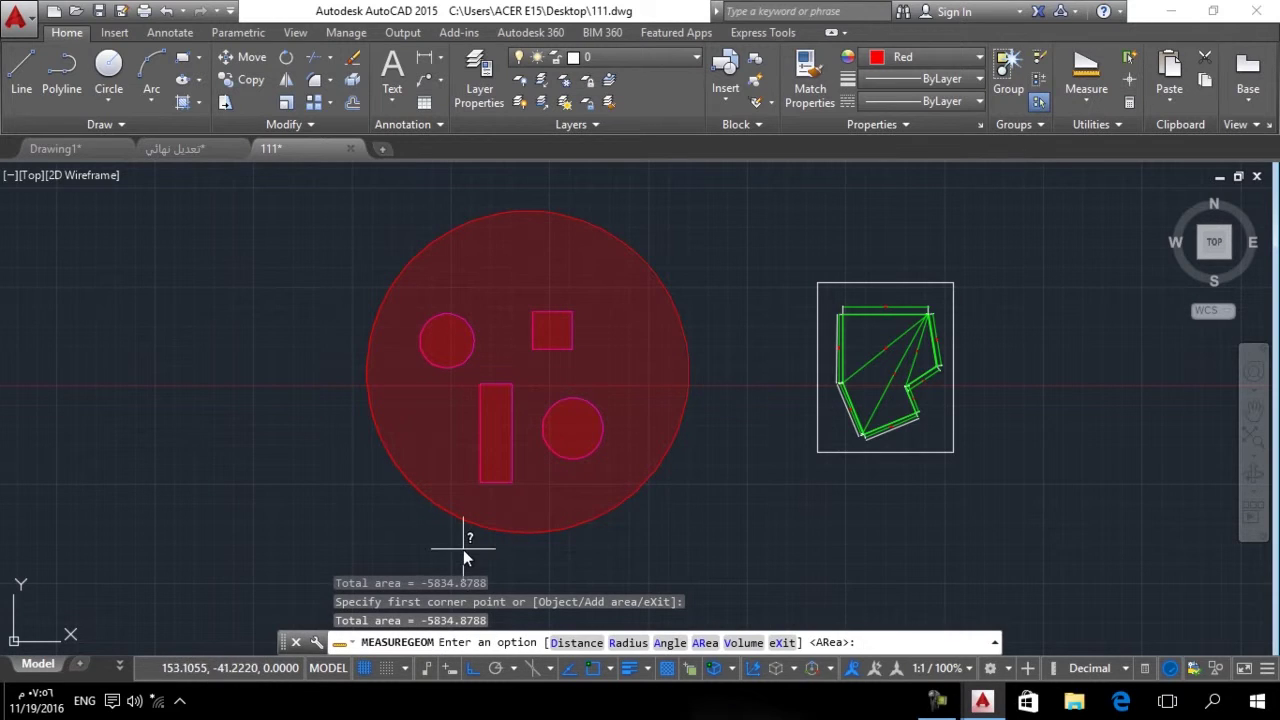
key("Escape")
key("Escape")
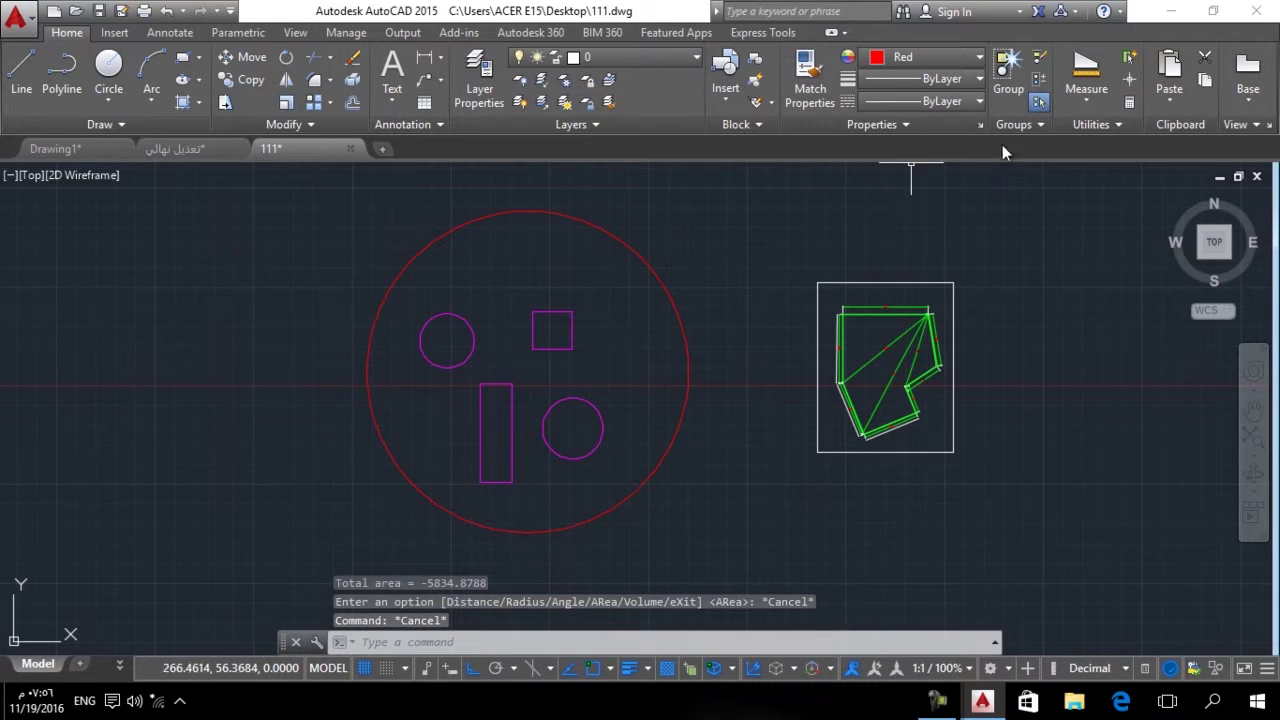
Start a new area measurement in Add area mode and add the large circle using the Object option.
left_click(1087, 97)
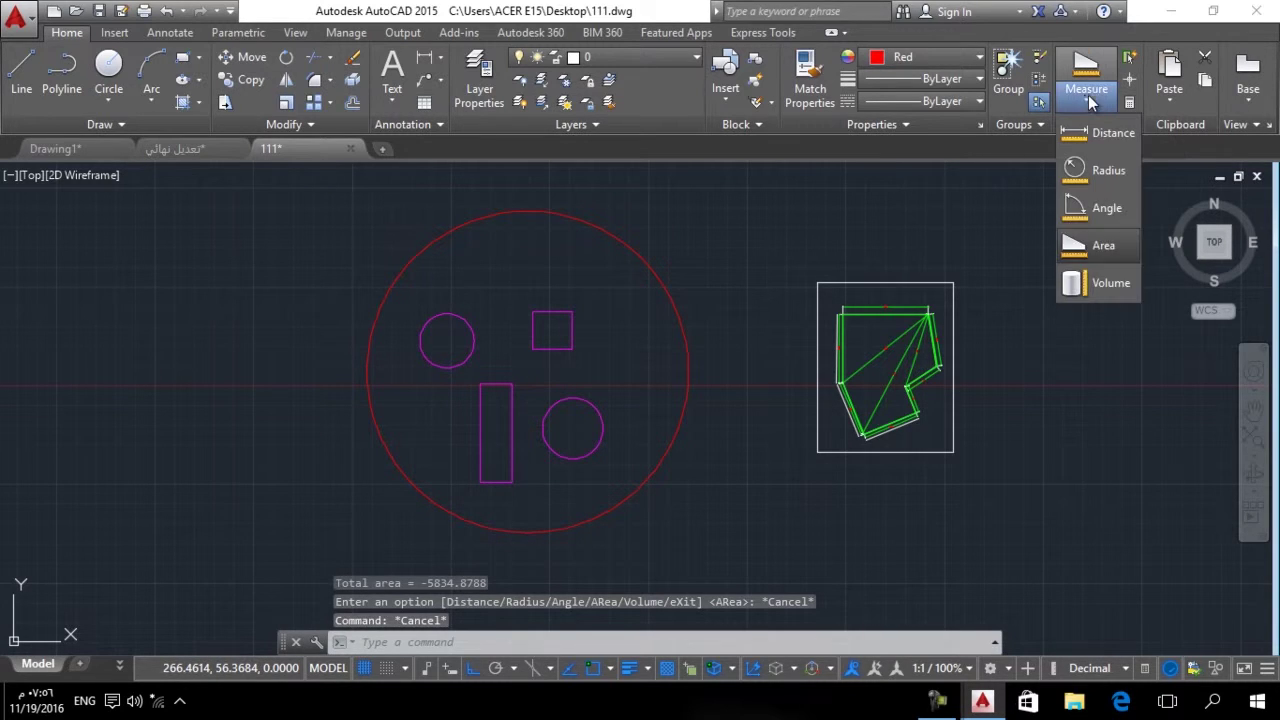
left_click(1100, 247)
left_click(725, 641)
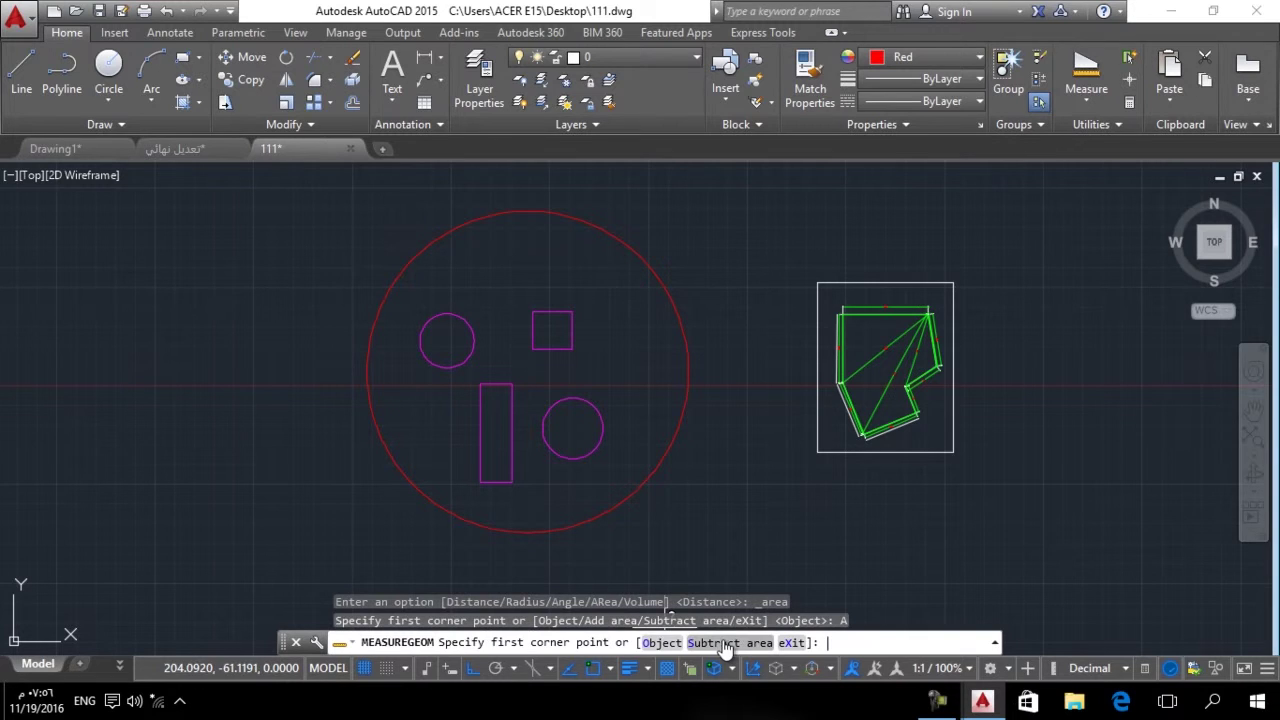
left_click(660, 642)
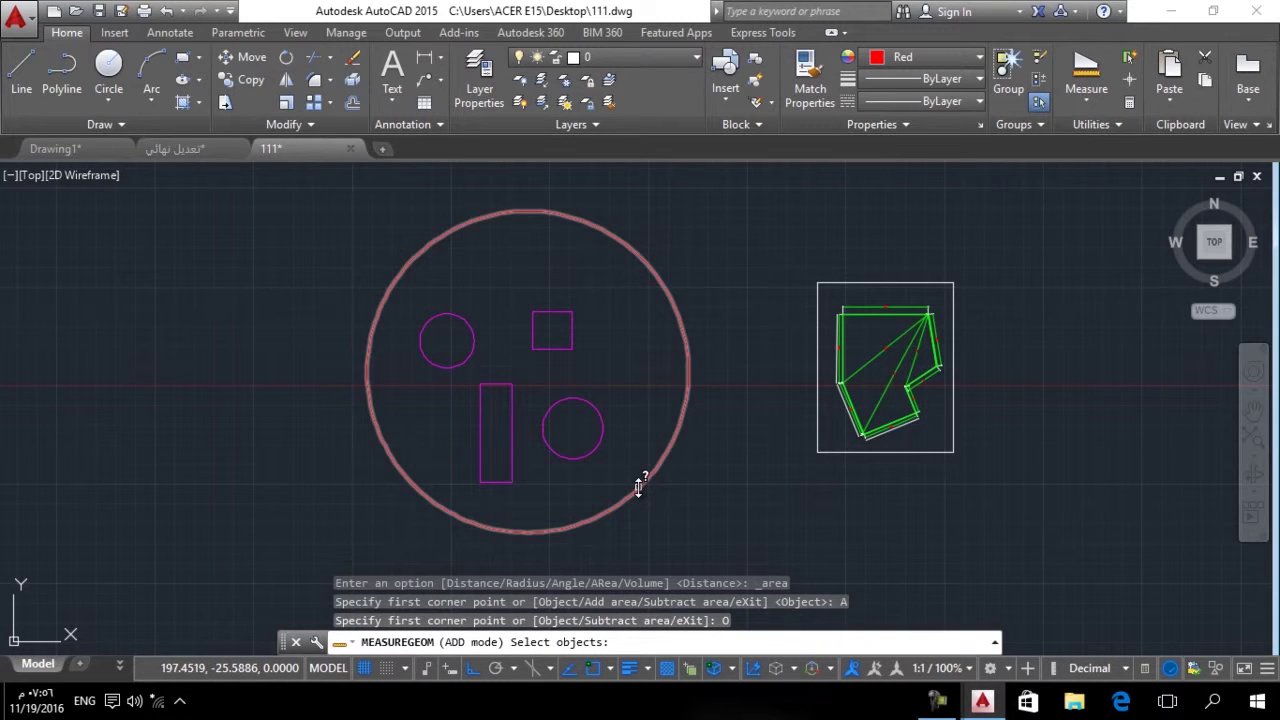
left_click(639, 485)
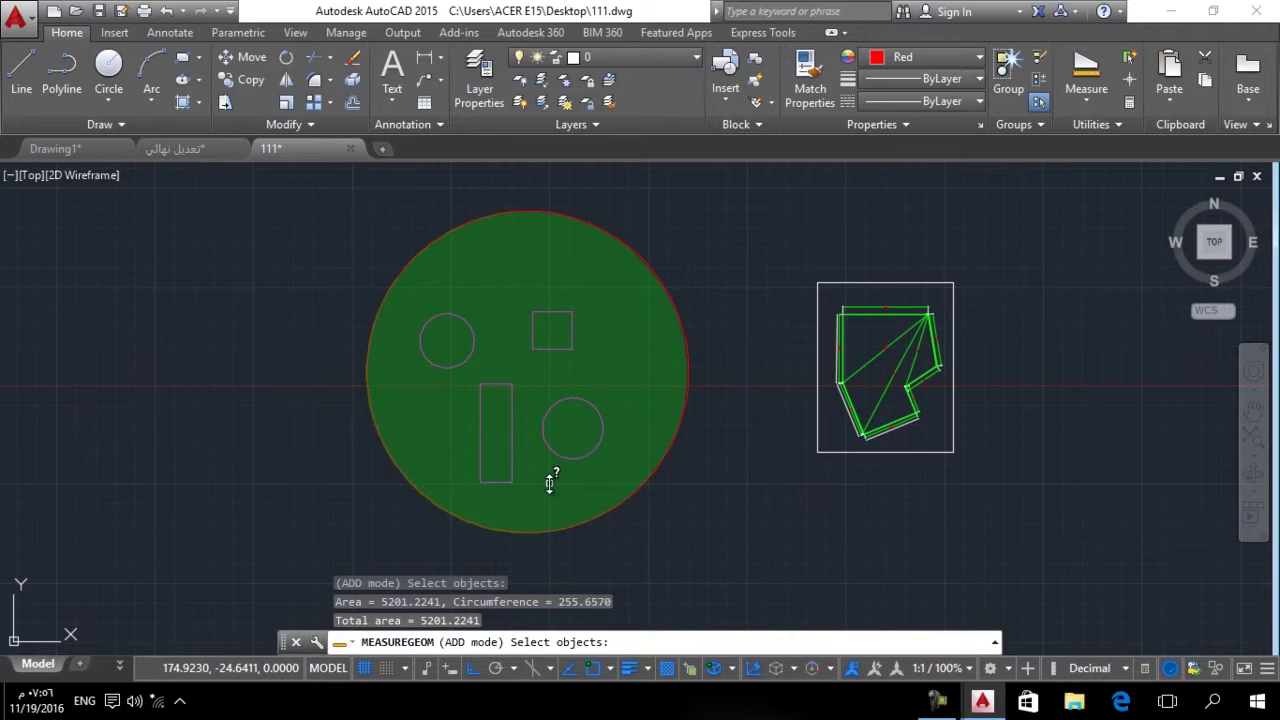
key("Return")
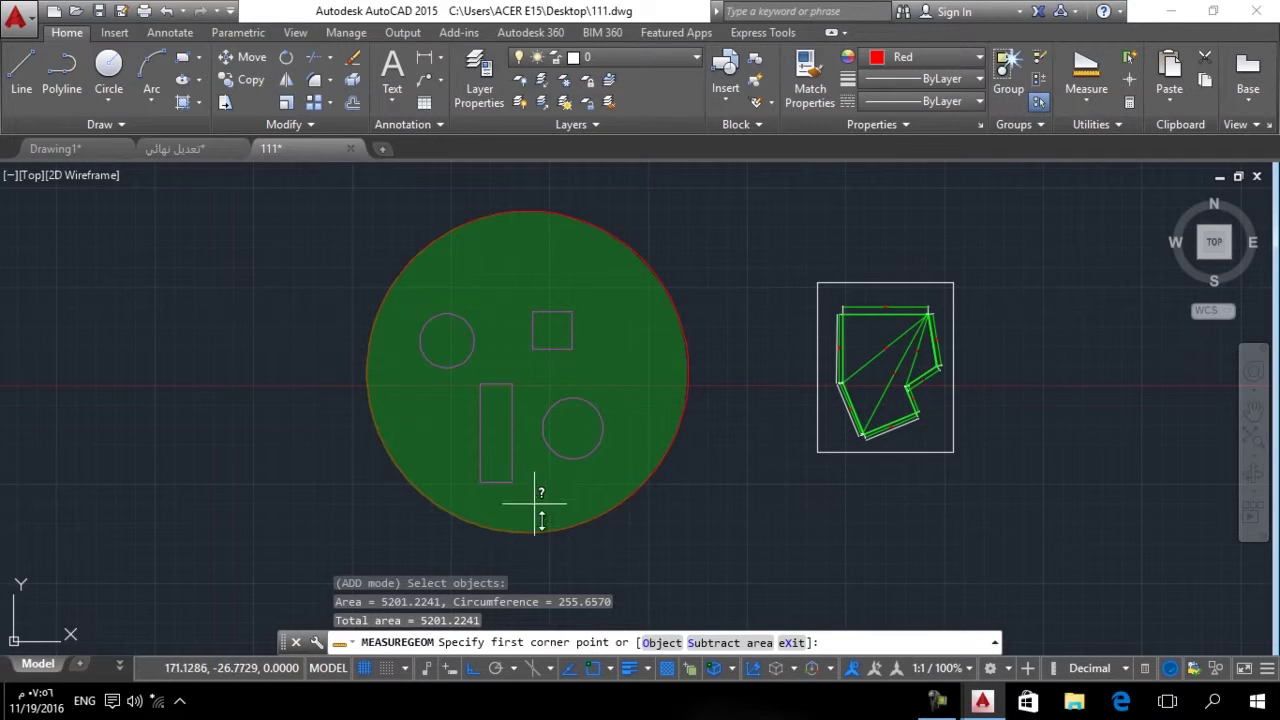
Switch to Subtract area and subtract the small square and the lower small circle as objects.
left_click(724, 644)
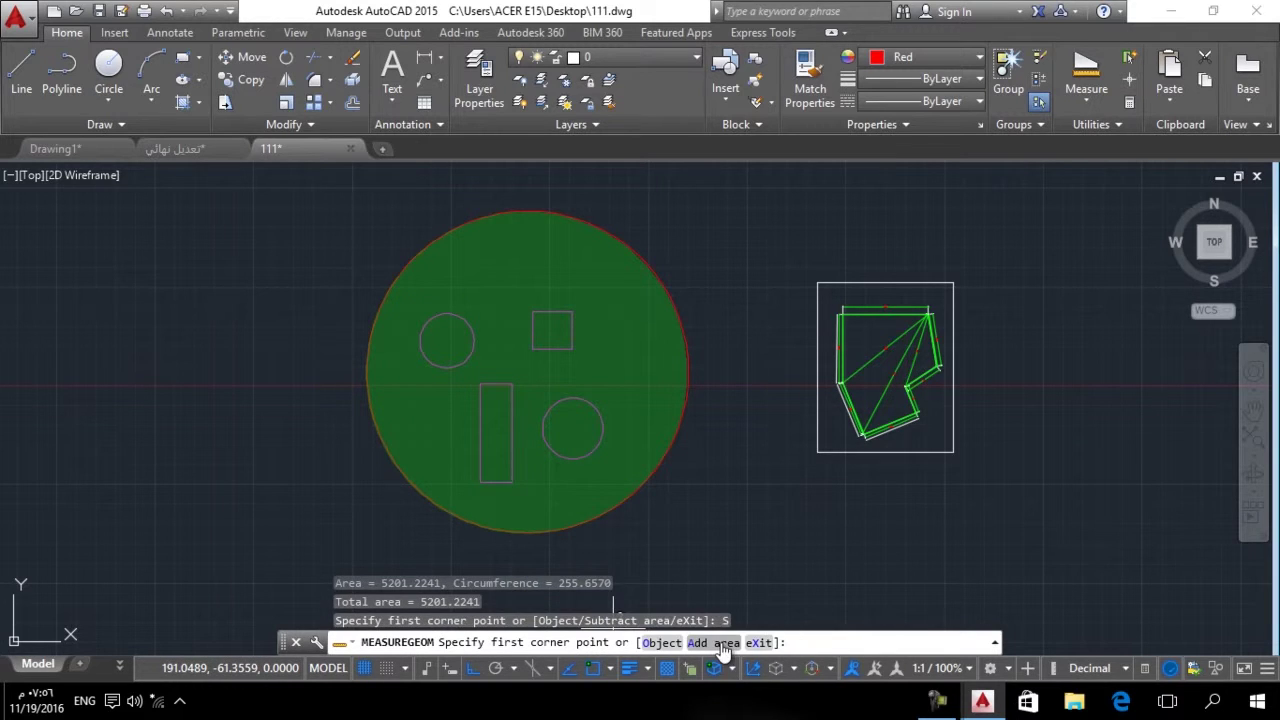
left_click(660, 643)
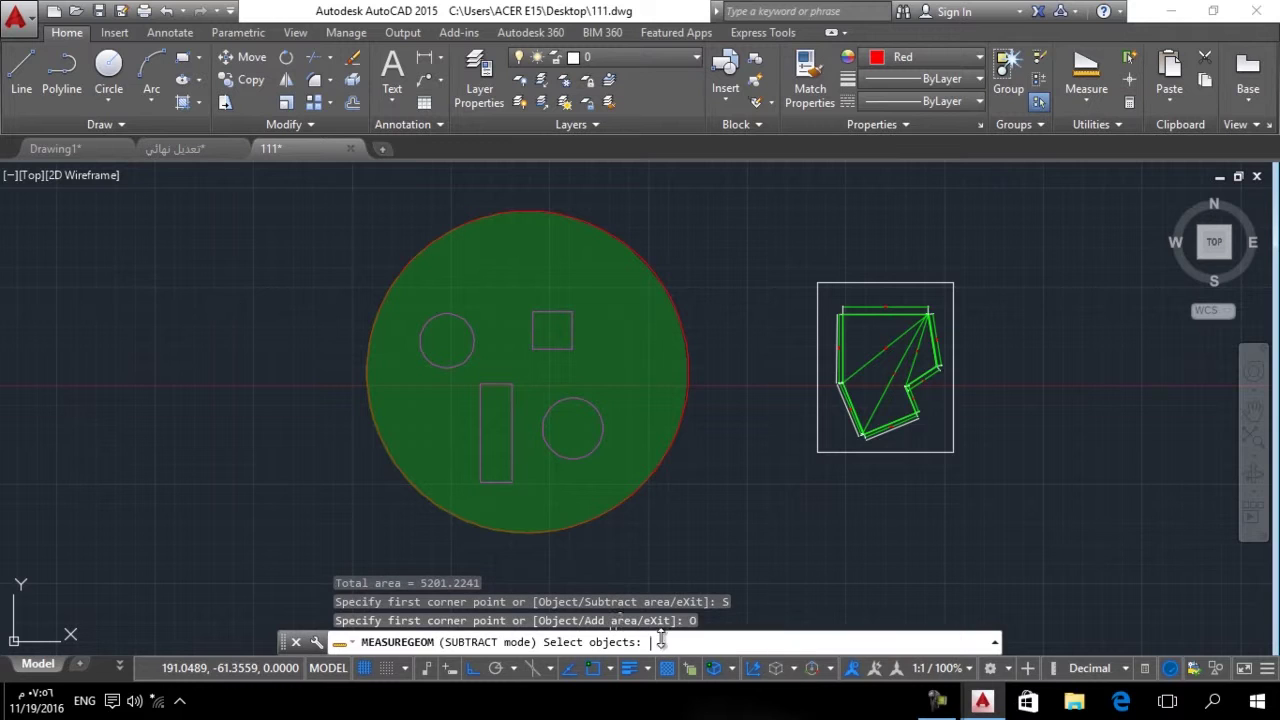
left_click(573, 330)
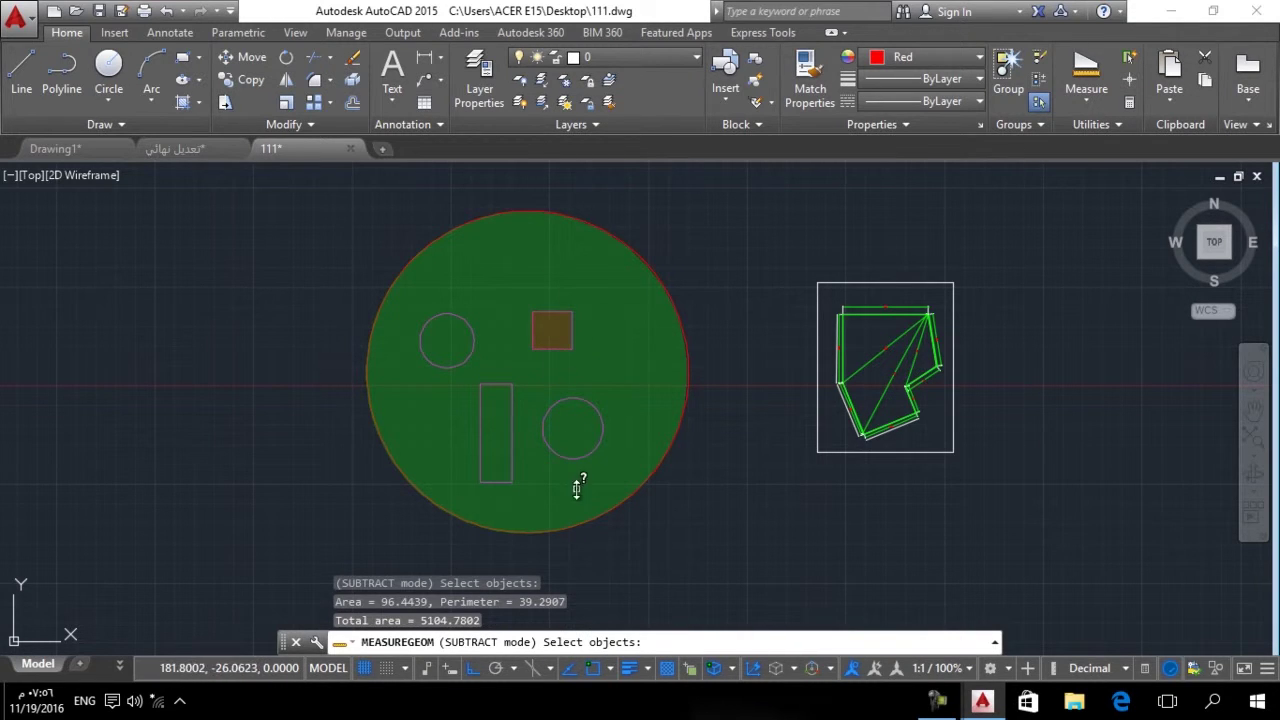
key("Return")
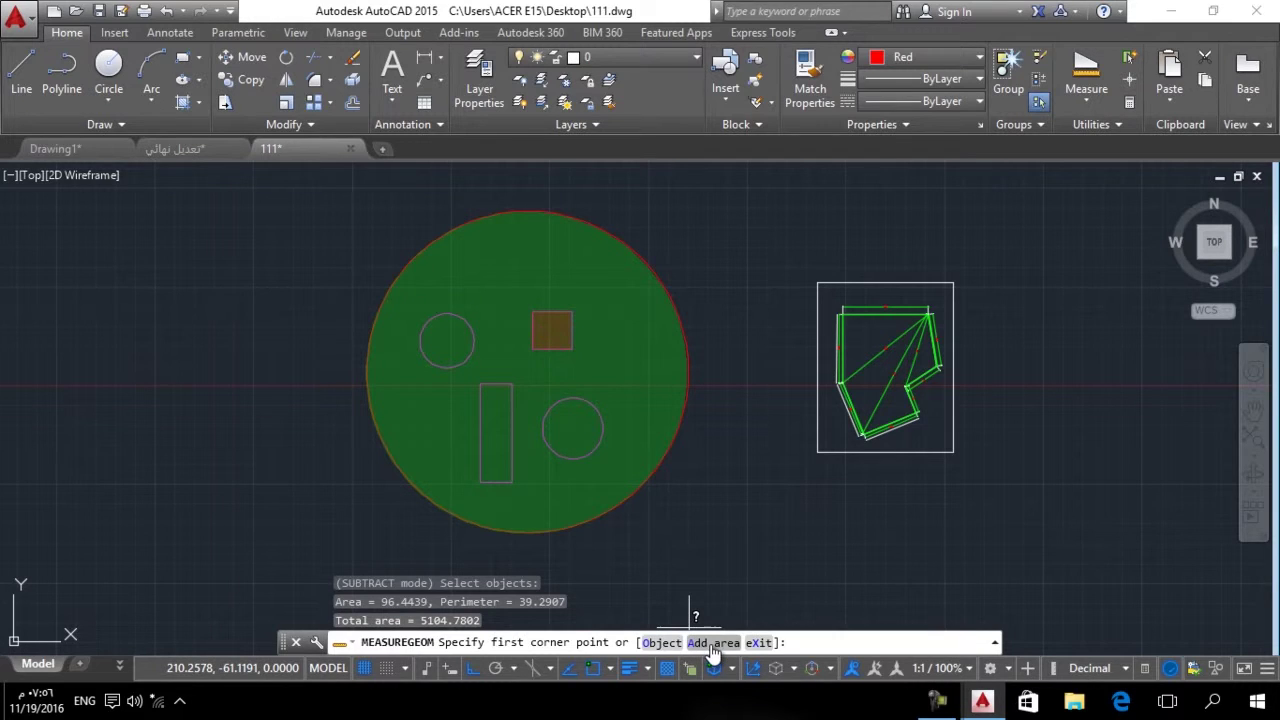
left_click(662, 642)
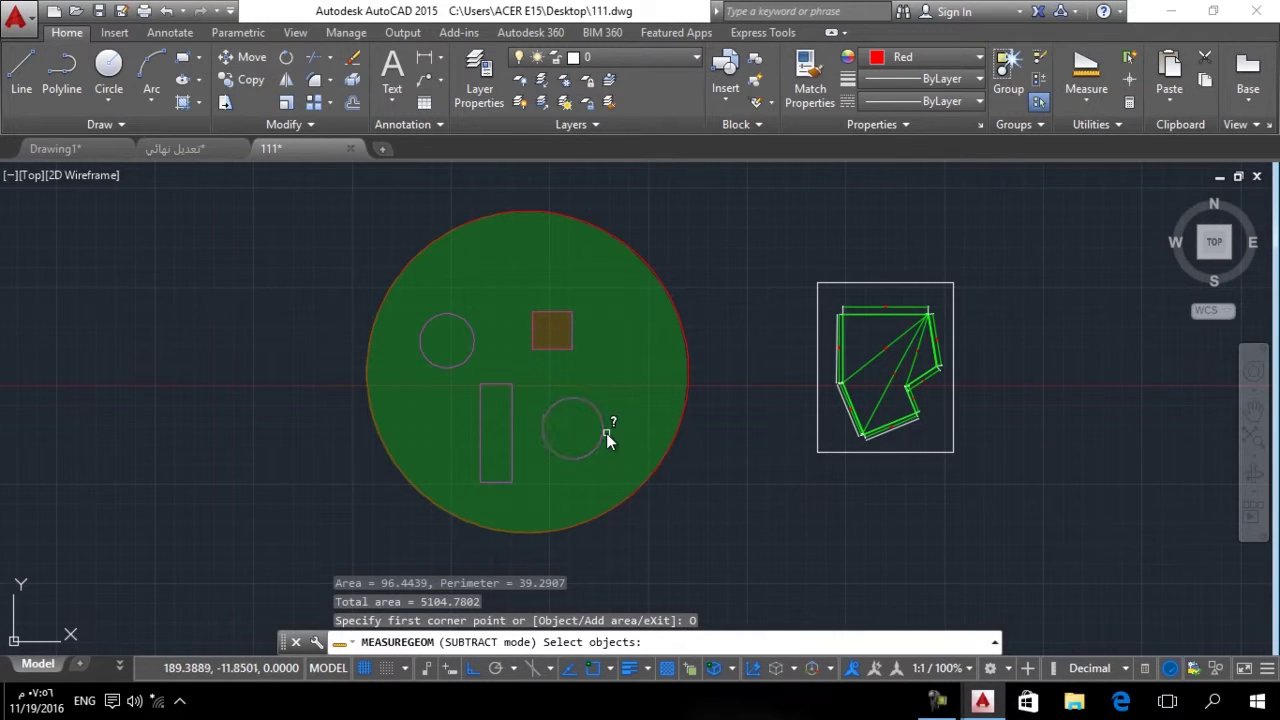
left_click(601, 431)
key("Return")
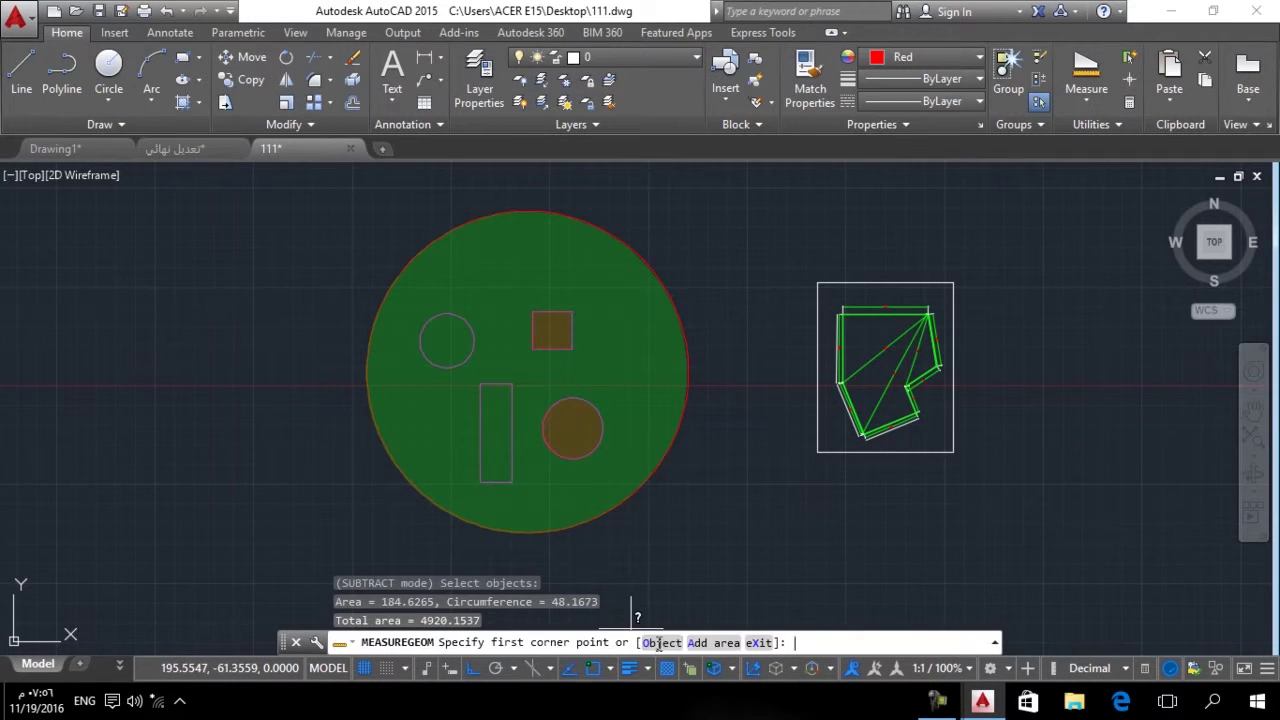
Subtract the narrow rectangle and the upper small circle from the large circle's area as objects, and finish the subtraction.
left_click(662, 642)
left_click(511, 447)
key("Return")
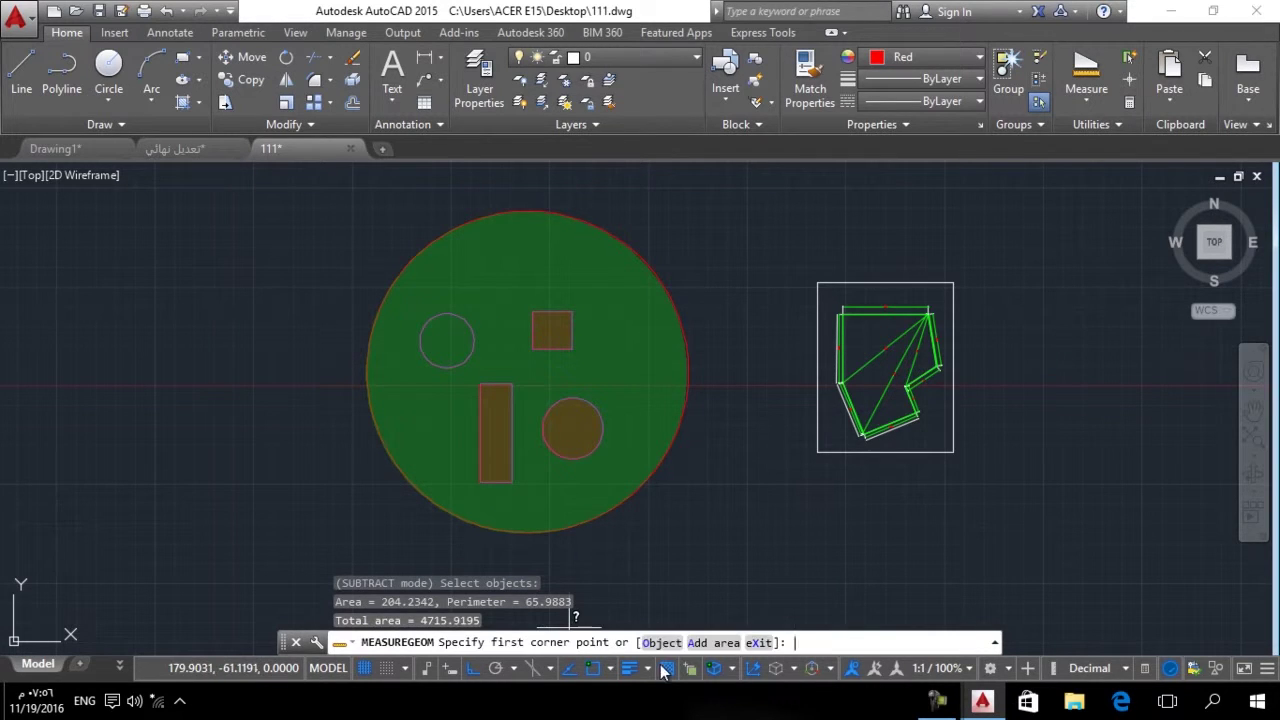
left_click(662, 642)
left_click(472, 355)
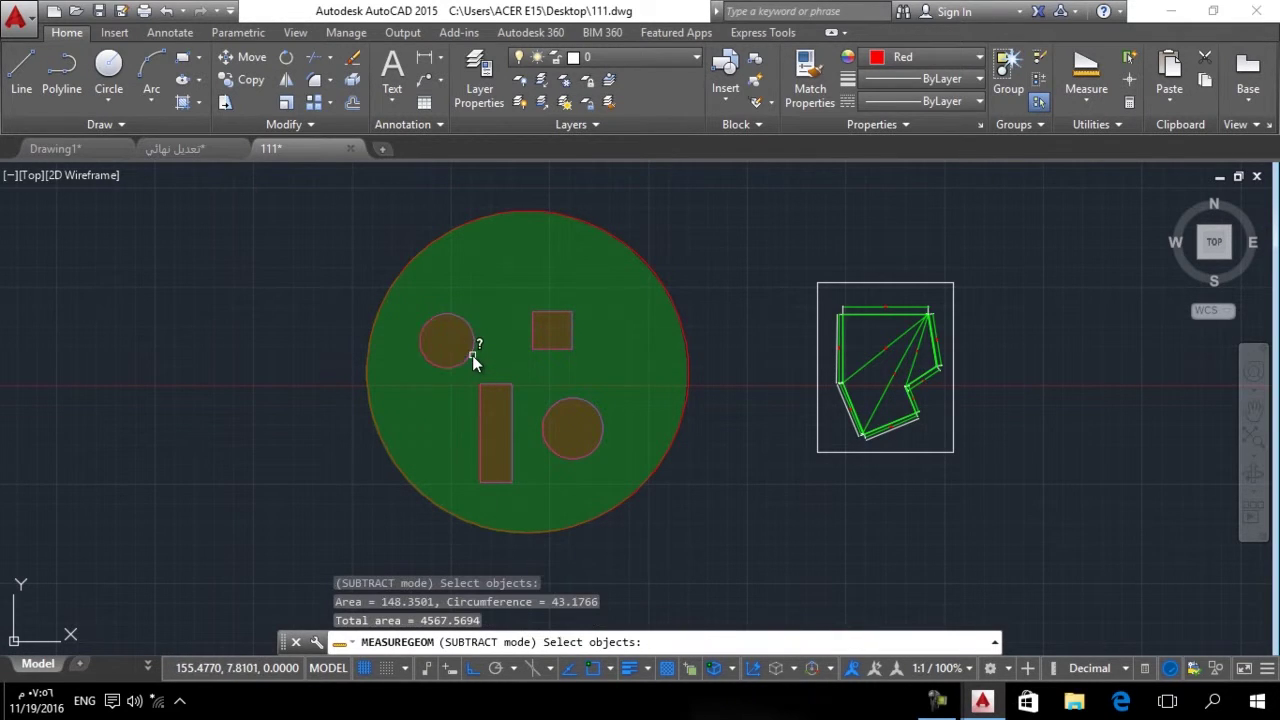
key("Return")
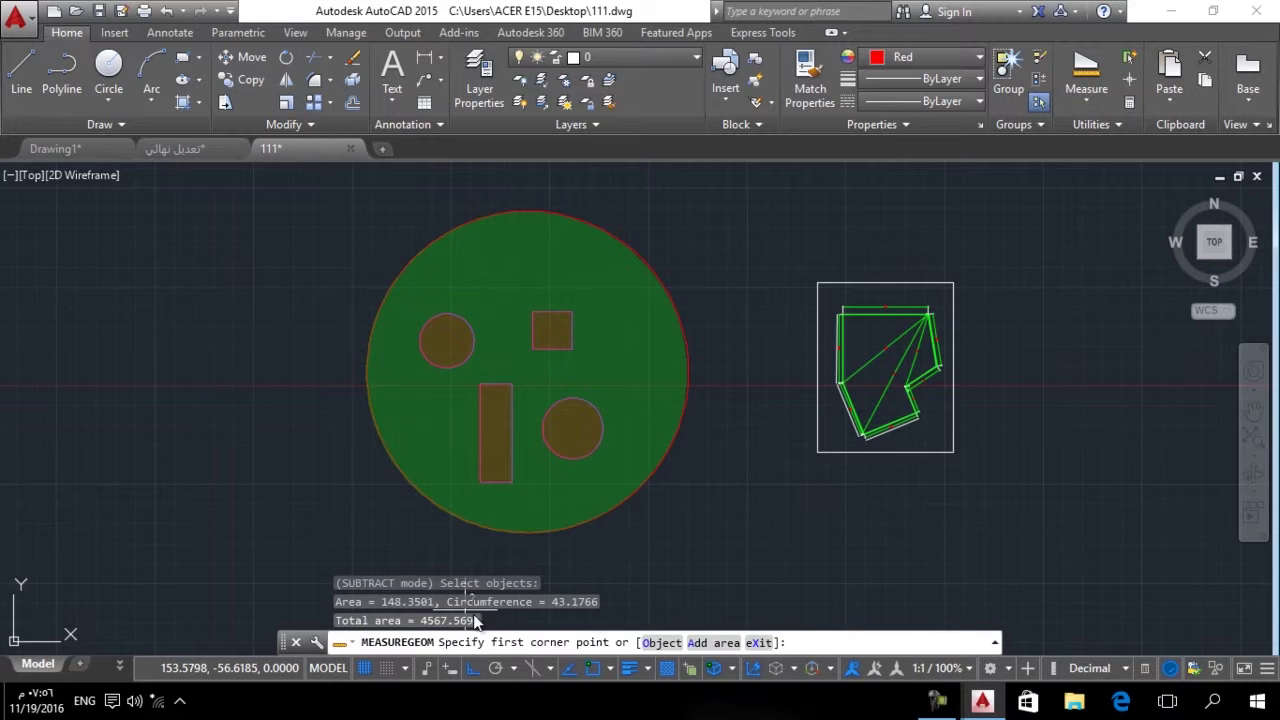
key("Return")
key("Return")
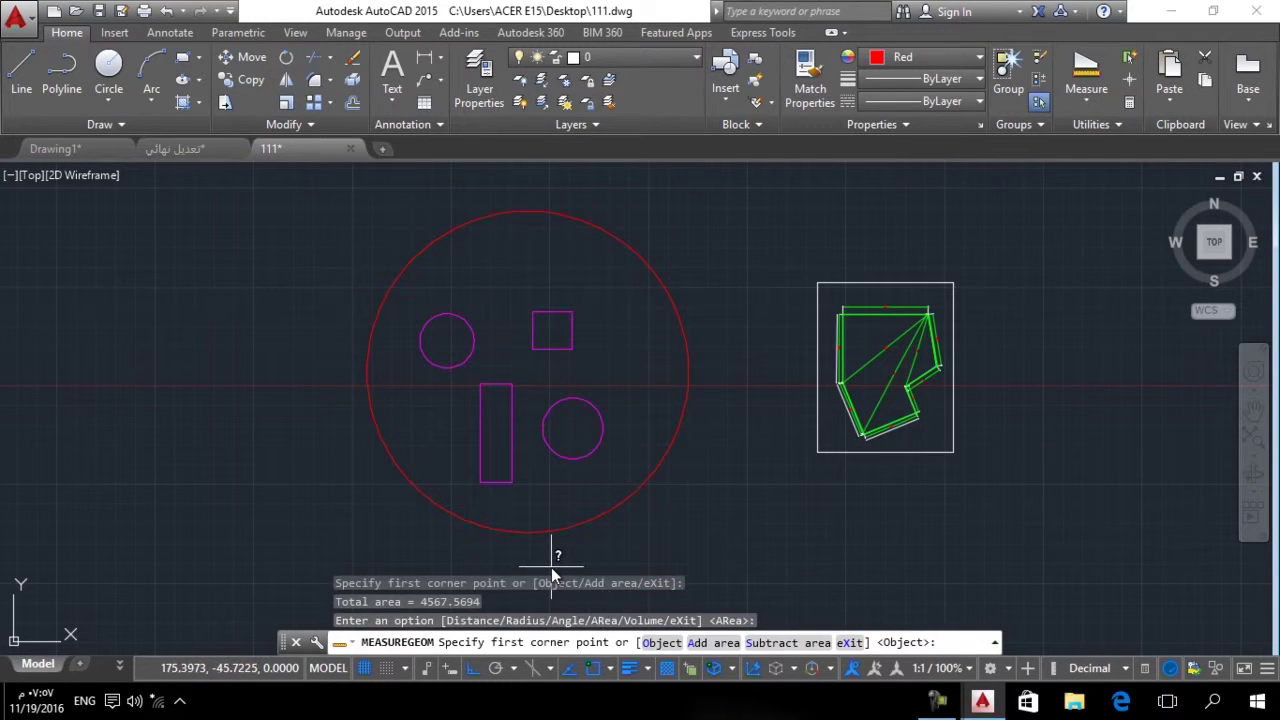
Examine the command history for each subtracted area and the running total of the large circle's measurement, and cancel the pending measurement.
key("F2")
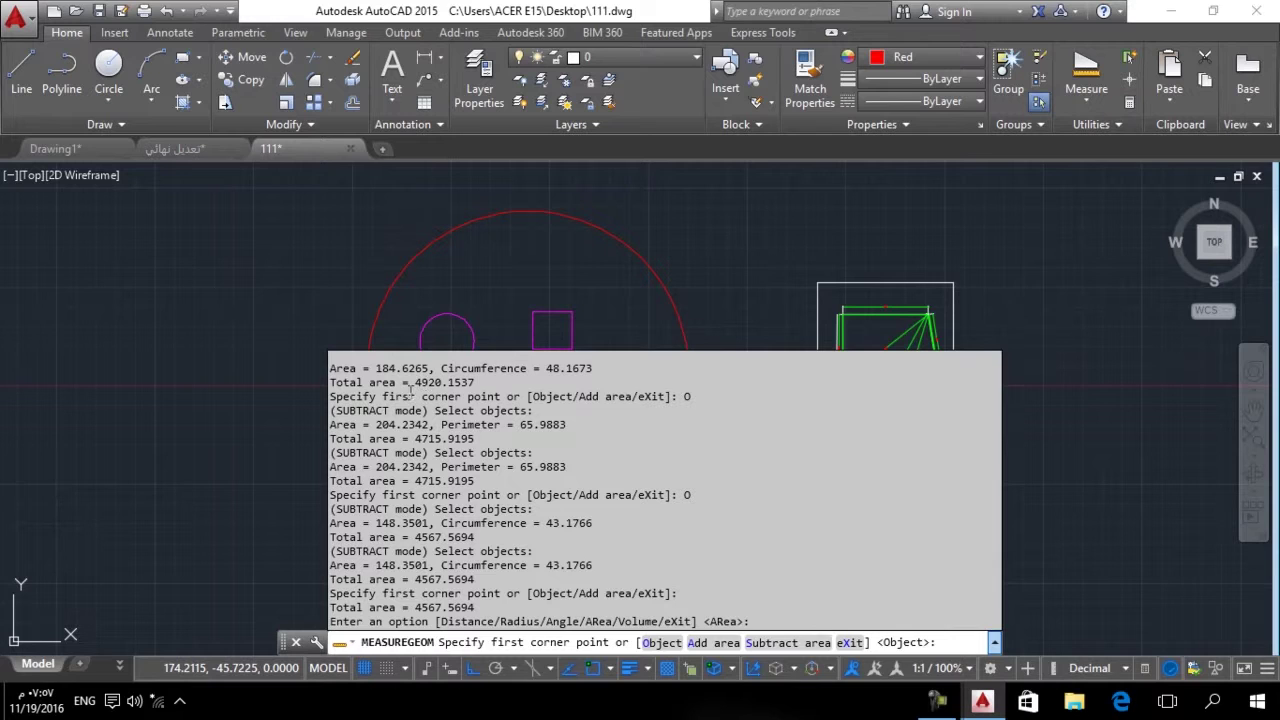
scroll(409, 392, "up", 4)
scroll(370, 425, "up", 6)
scroll(384, 450, "up", 5)
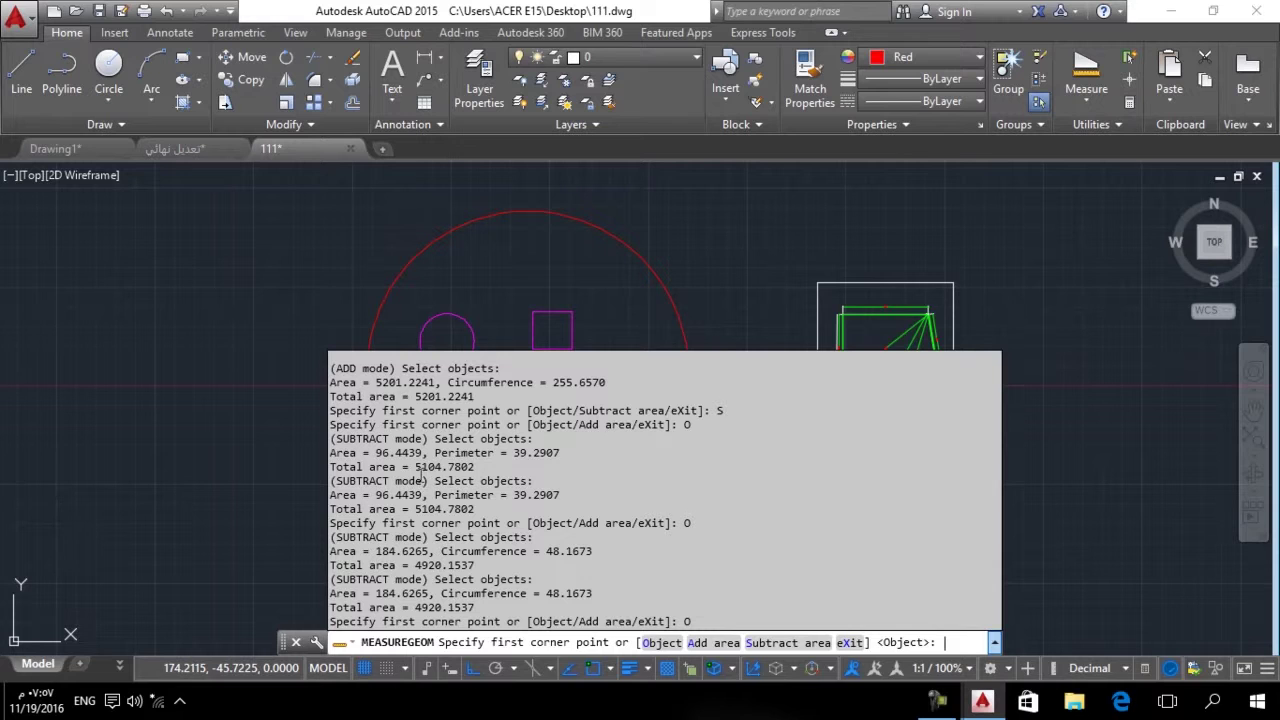
scroll(426, 524, "down", 1)
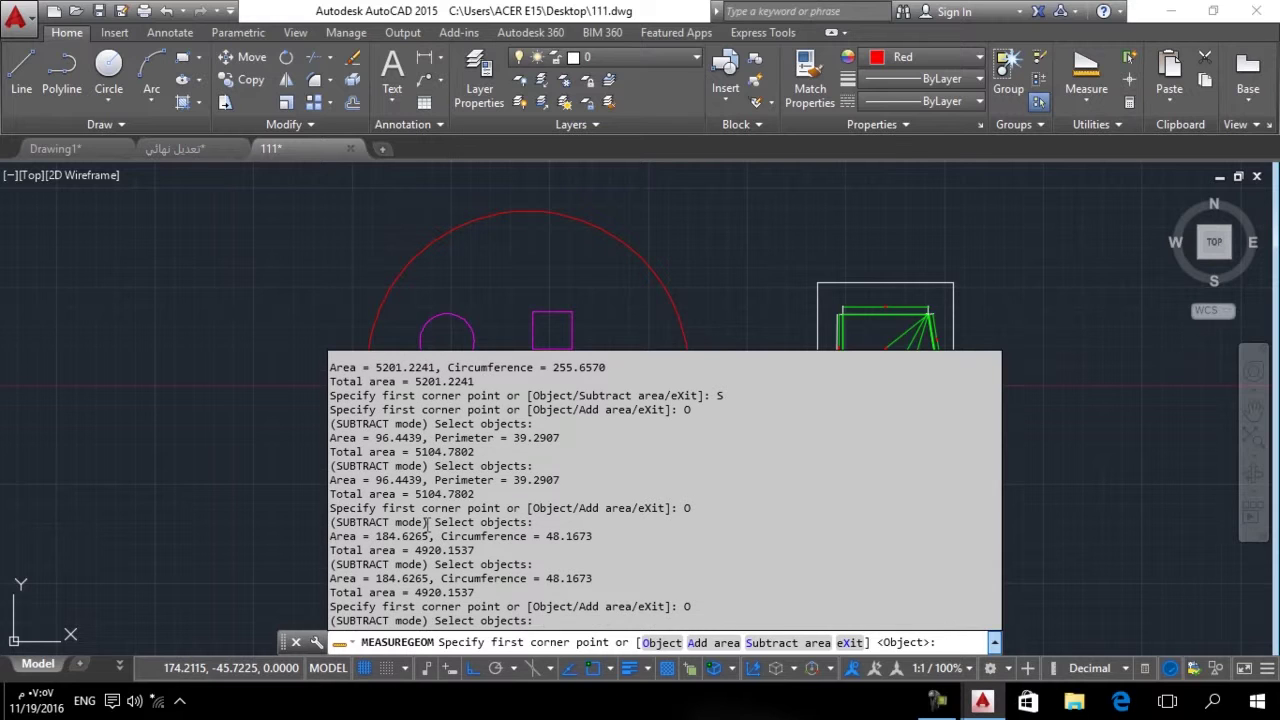
scroll(371, 474, "down", 2)
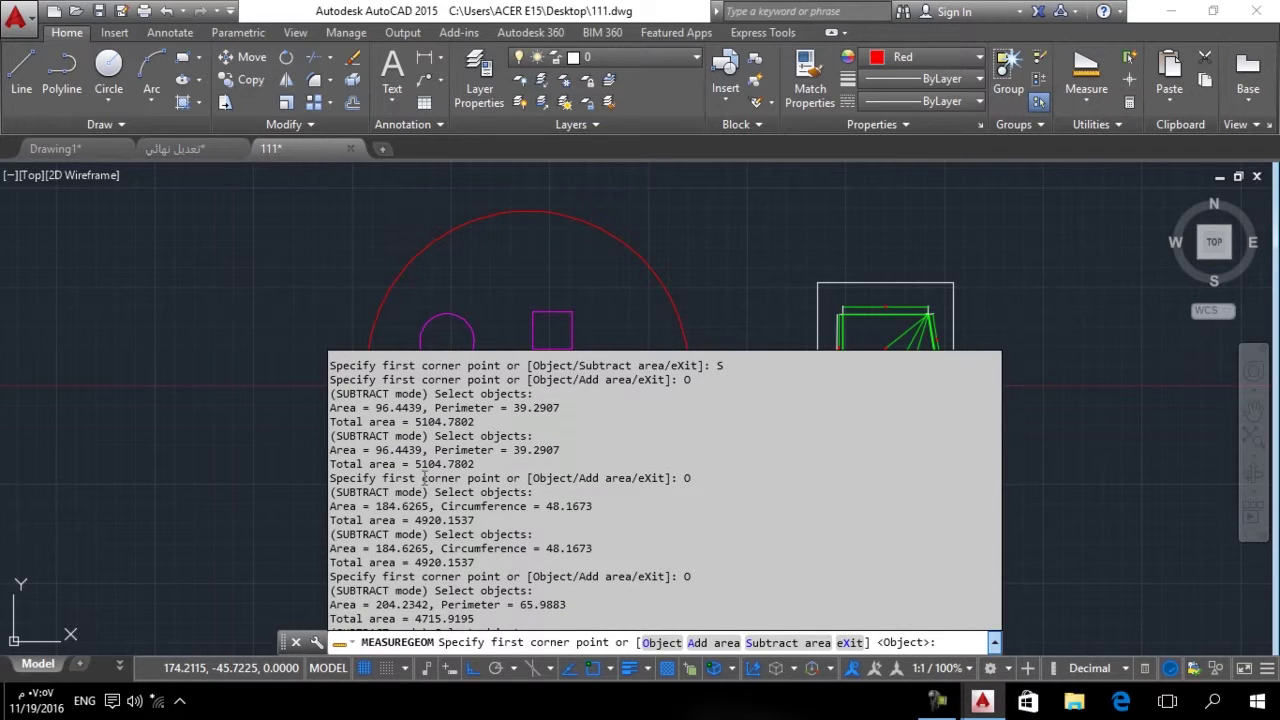
scroll(425, 478, "down", 2)
scroll(418, 500, "down", 2)
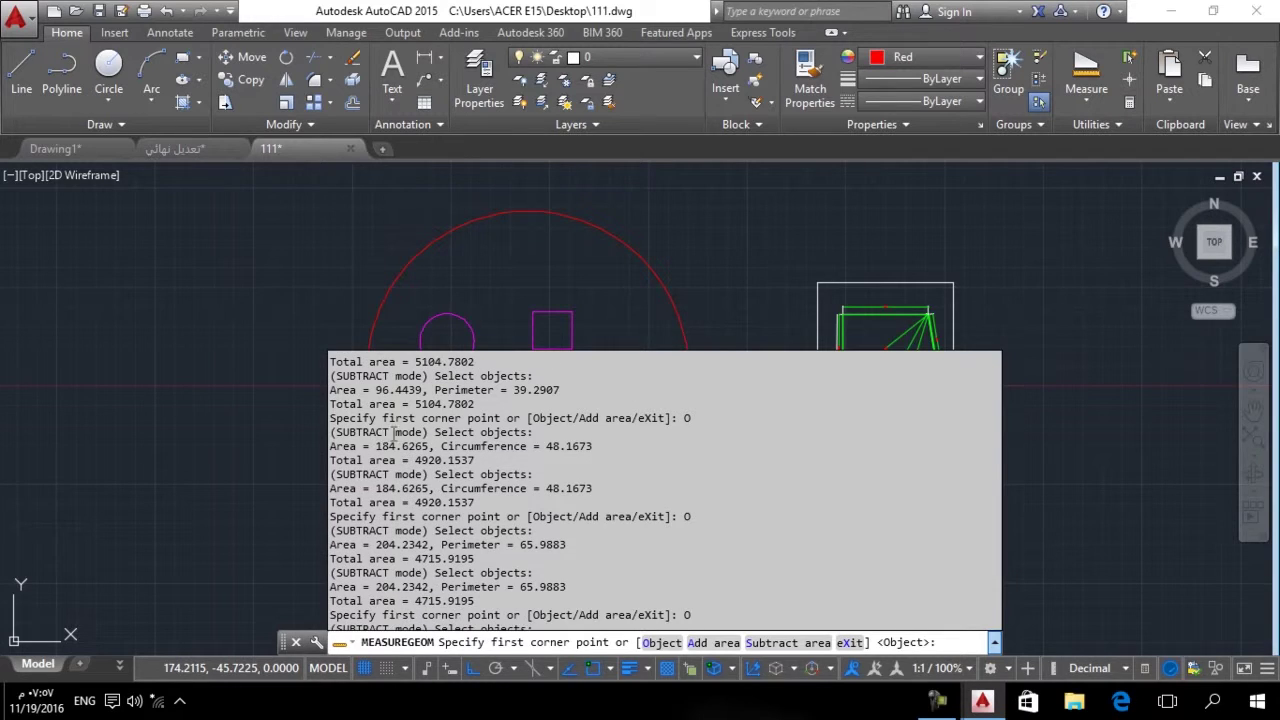
scroll(393, 445, "down", 1)
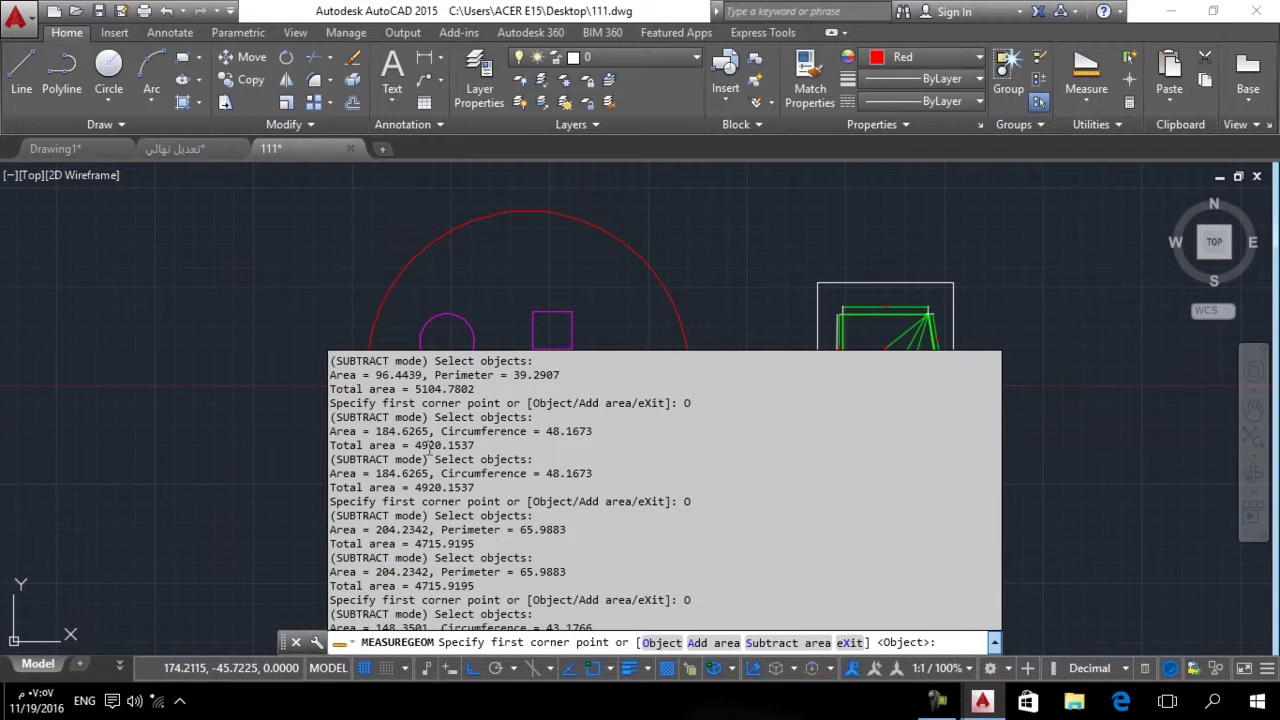
left_click_drag(367, 473, 446, 487)
left_click_drag(379, 528, 422, 544)
left_click(384, 572)
scroll(449, 538, "down", 3)
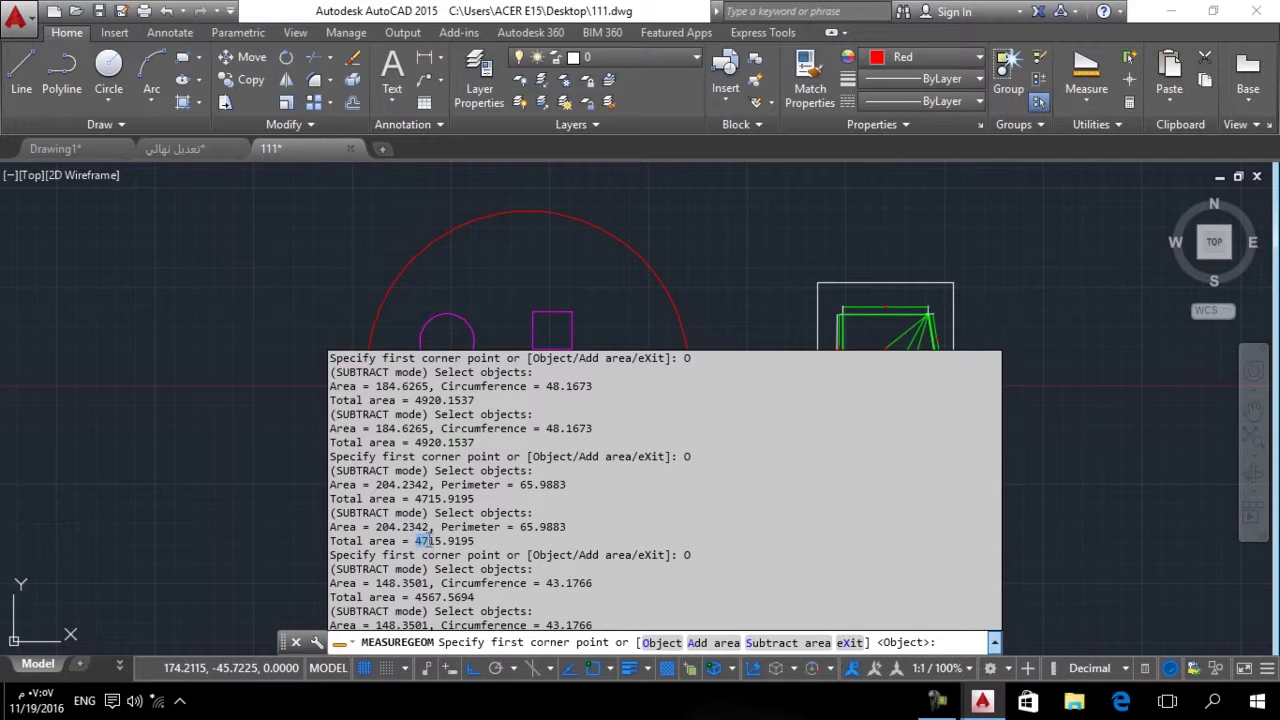
scroll(443, 541, "down", 2)
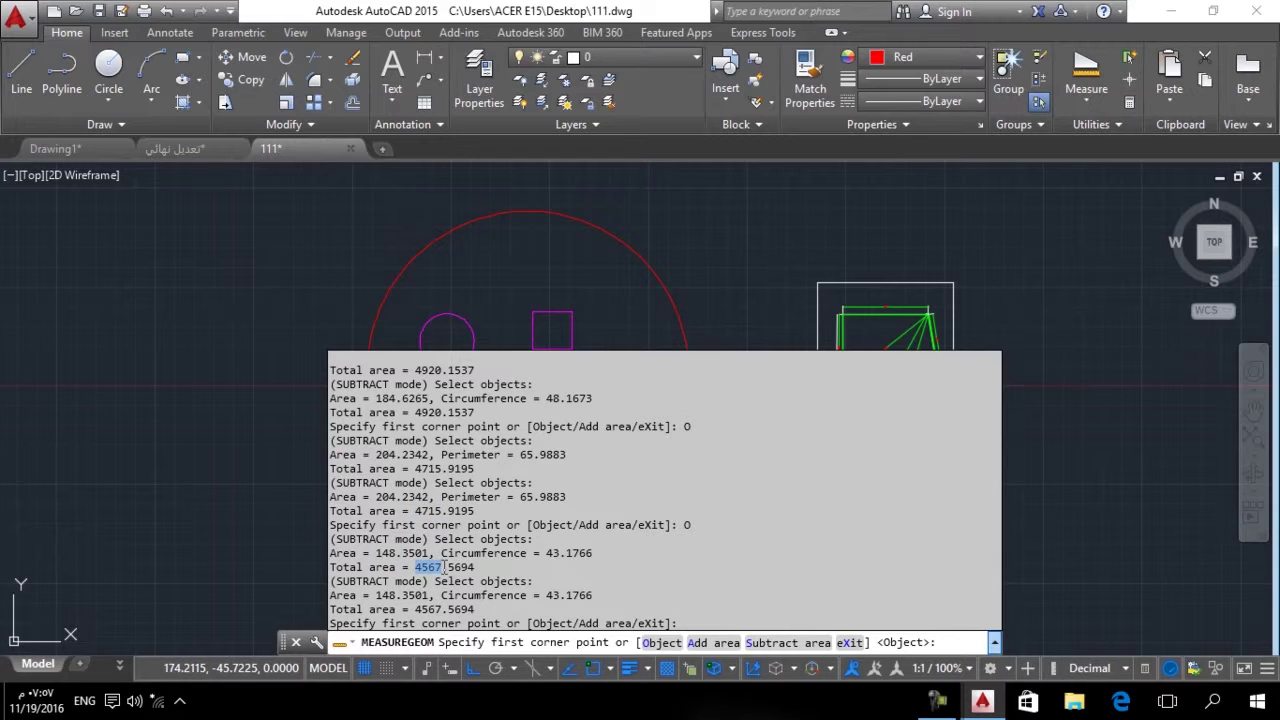
scroll(472, 540, "down", 2)
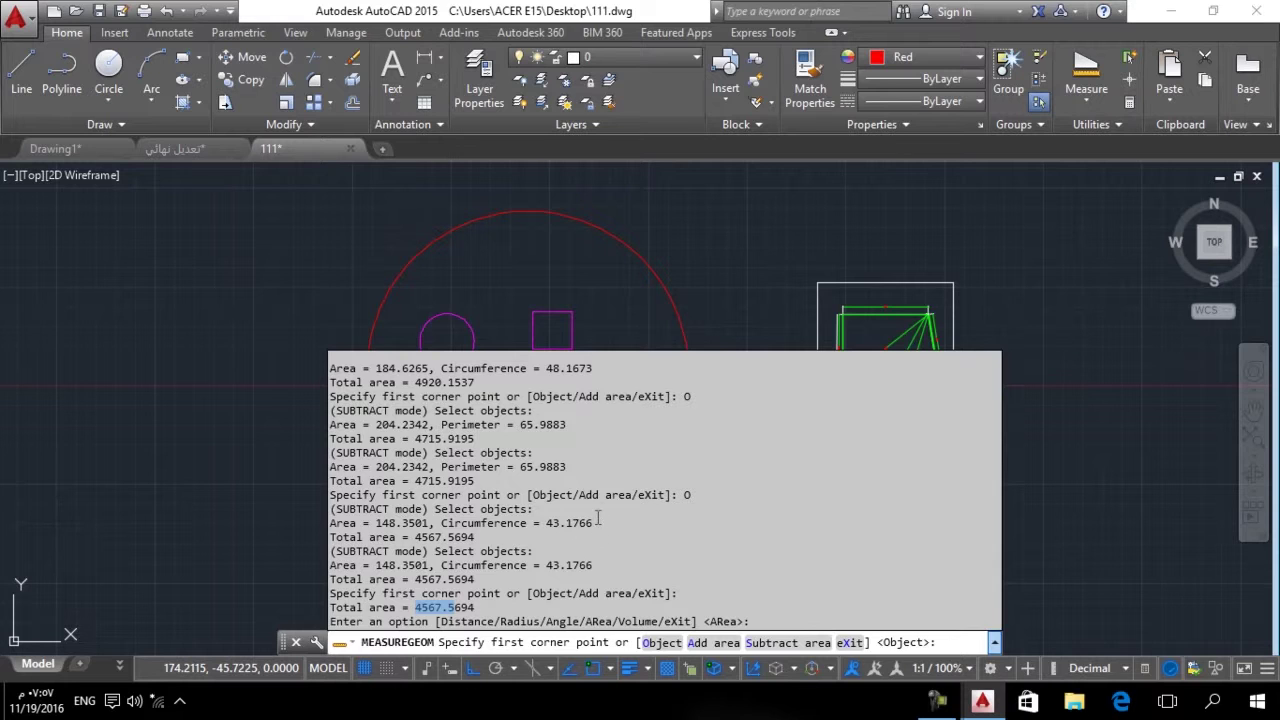
key("Escape")
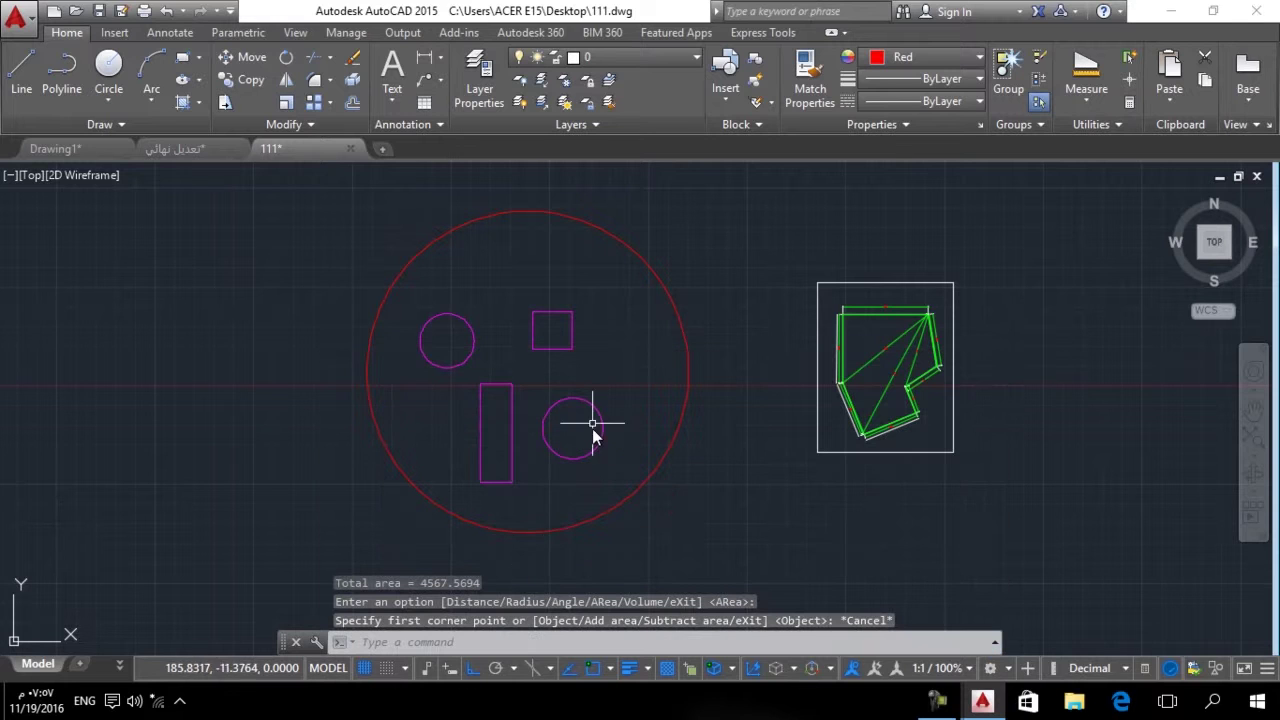
Start another area measurement in Add area mode and add the large circle using the Object option.
left_click(1087, 98)
left_click(1110, 250)
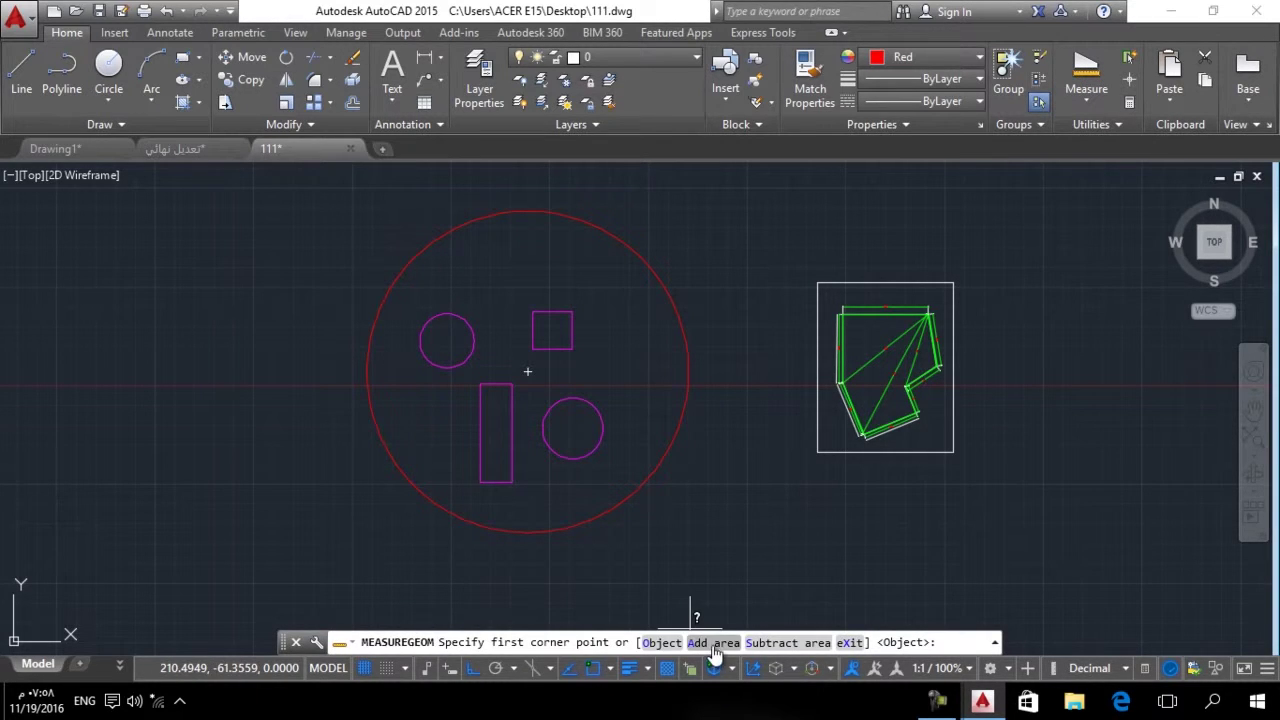
left_click(714, 645)
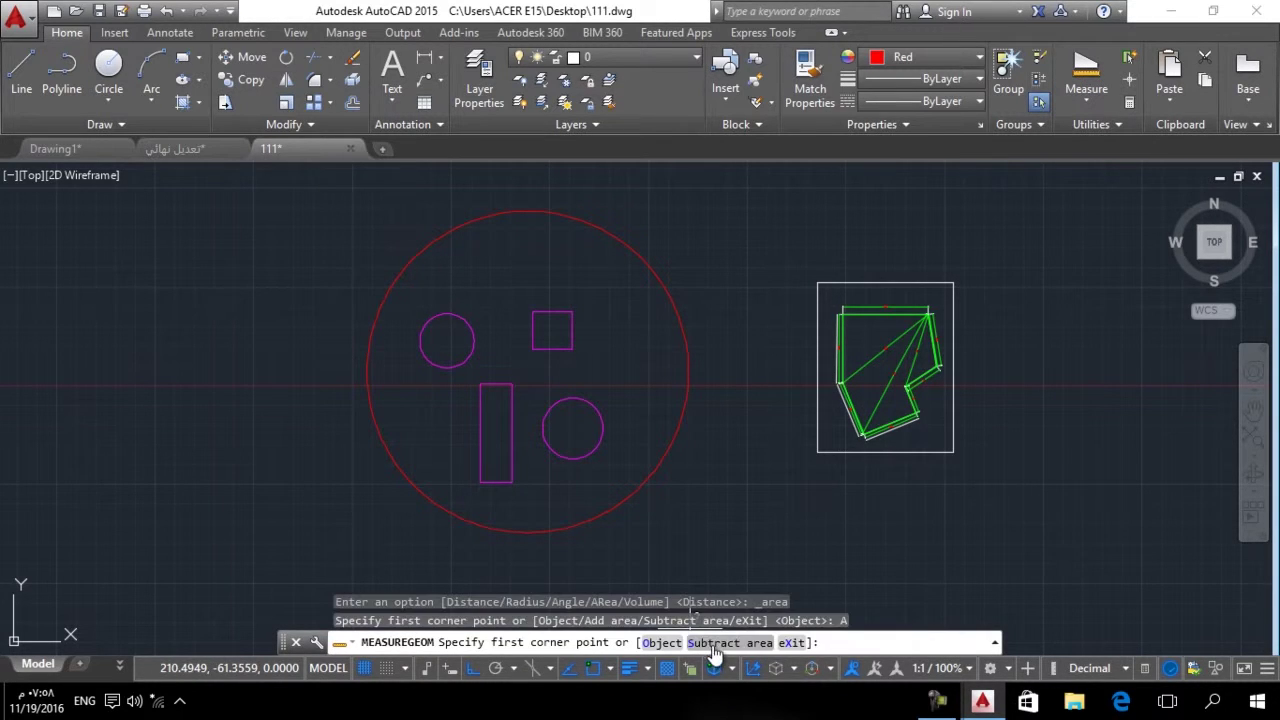
left_click(663, 645)
left_click(647, 481)
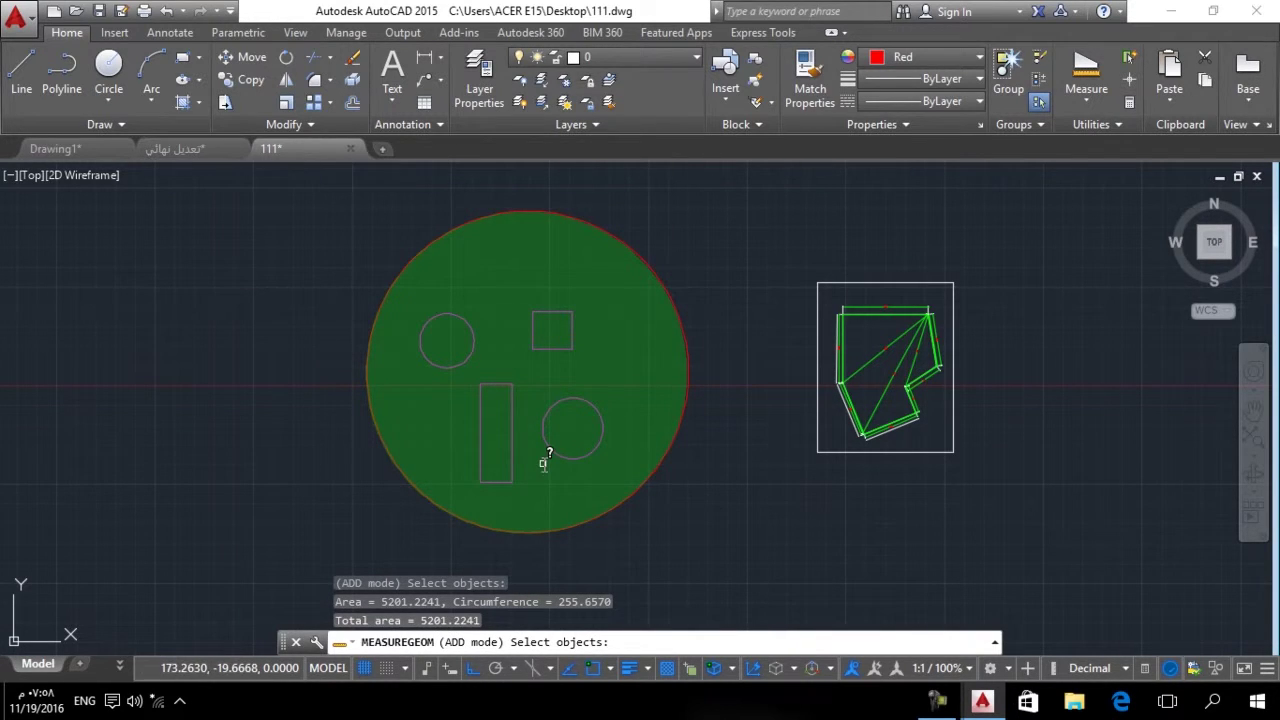
key("Return")
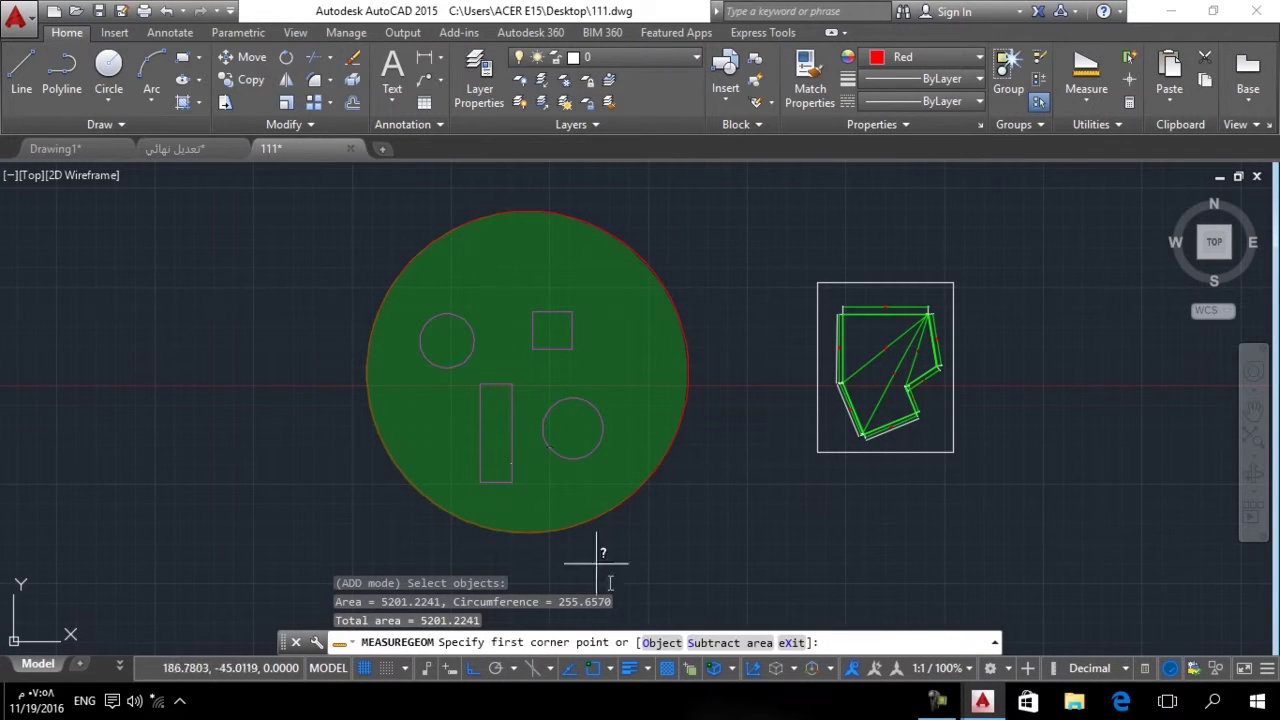
Switch to Subtract area and subtract the lower small circle and the small square as objects.
left_click(719, 645)
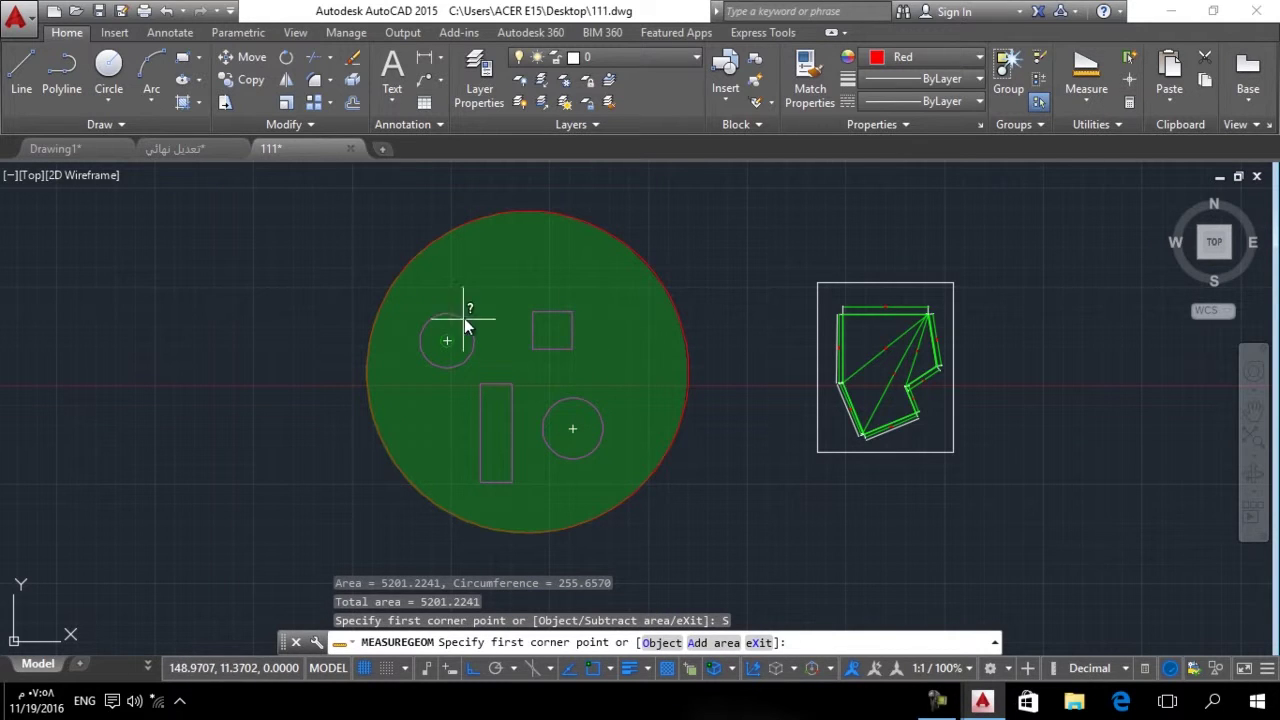
left_click(661, 642)
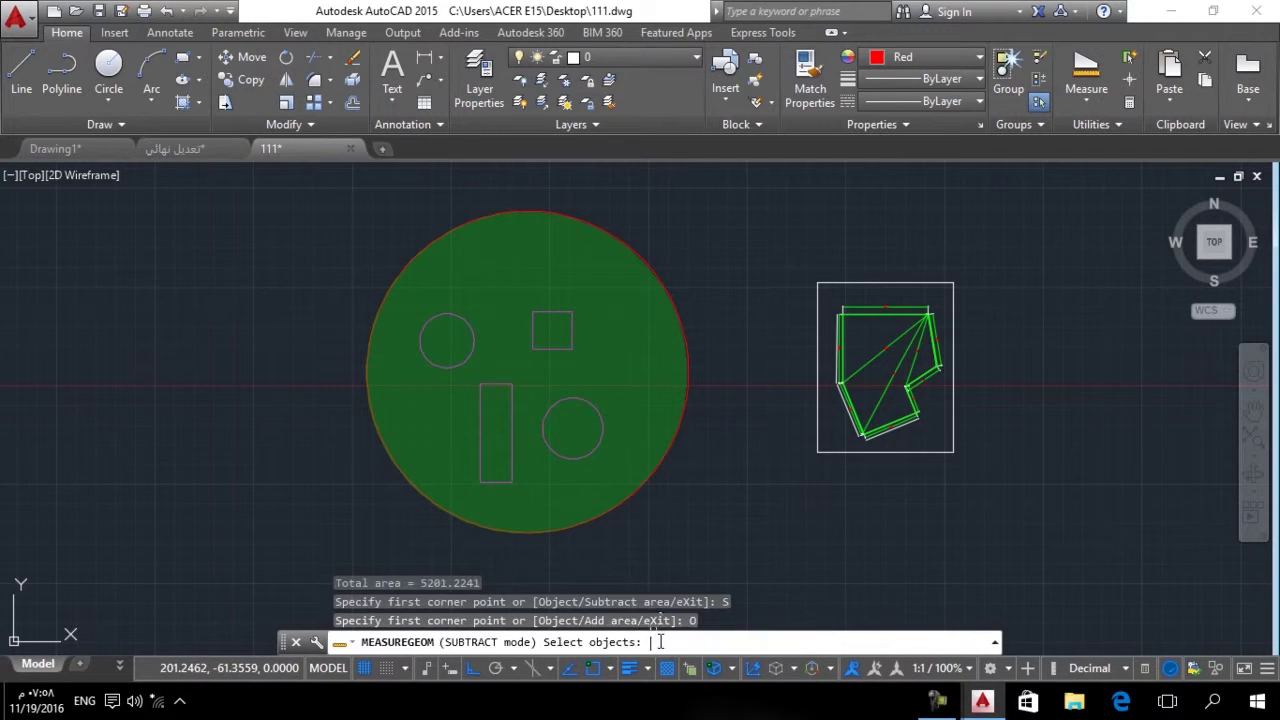
left_click(604, 428)
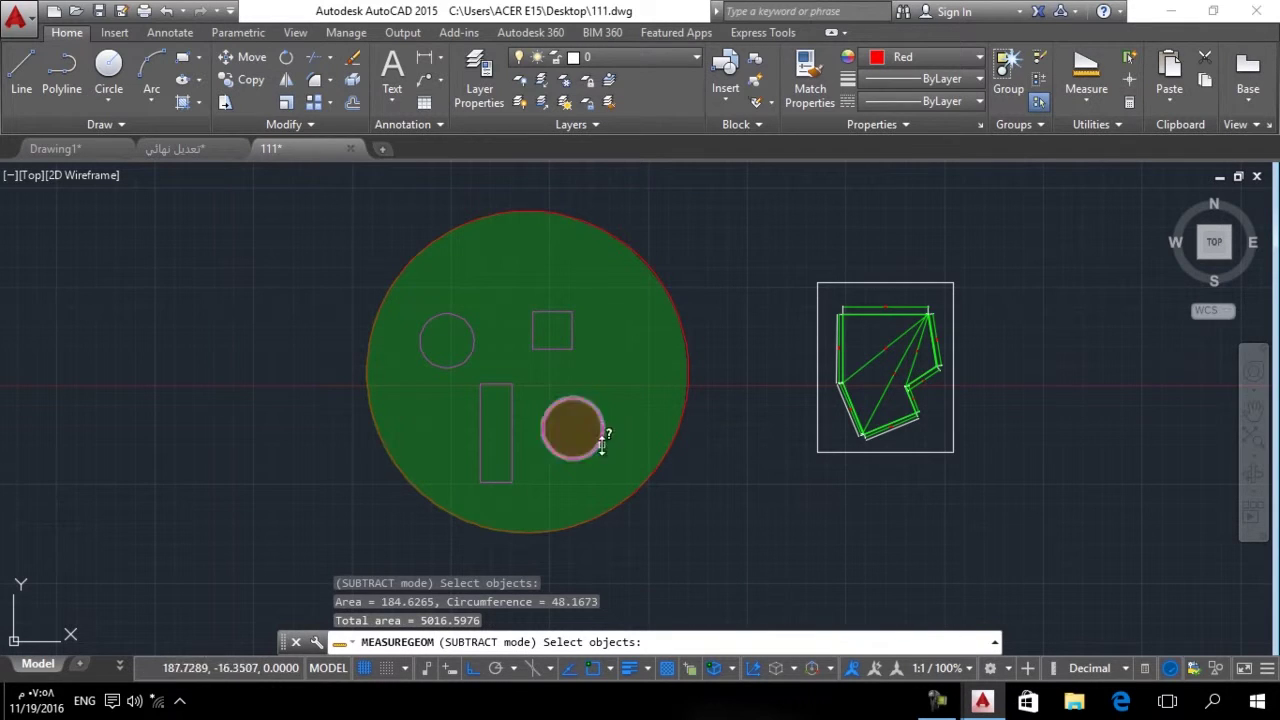
key("Return")
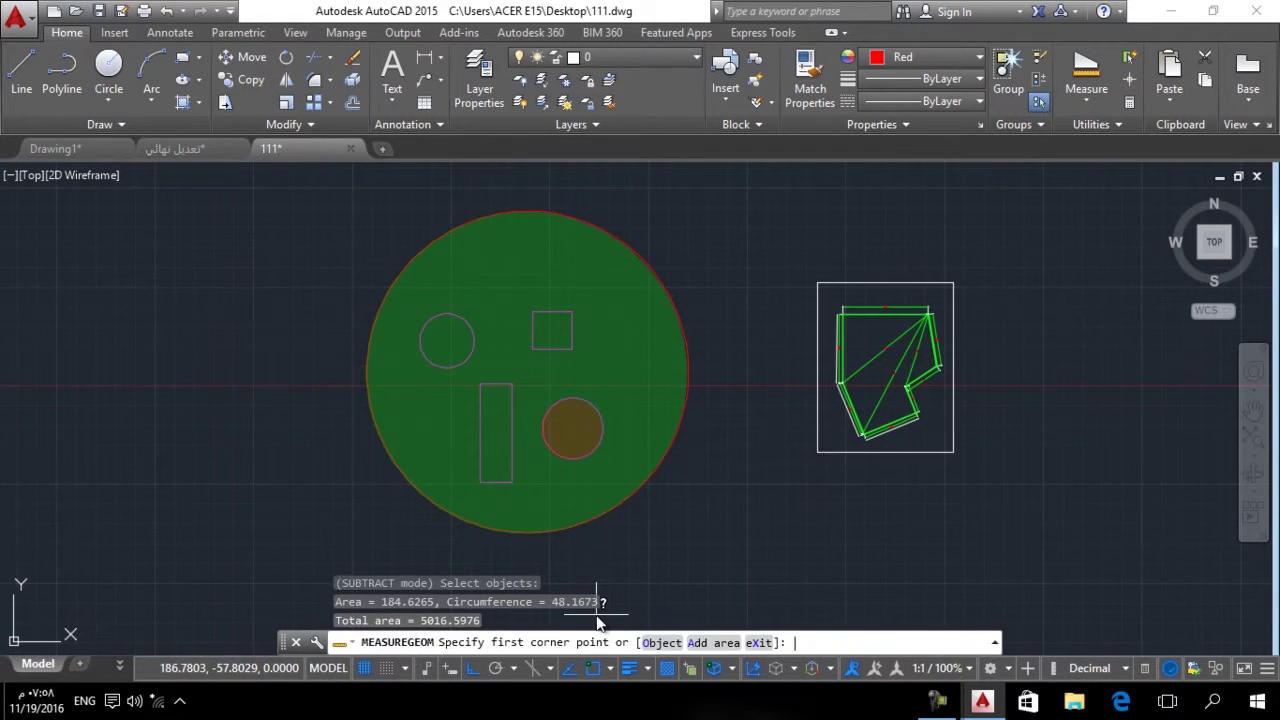
left_click(663, 642)
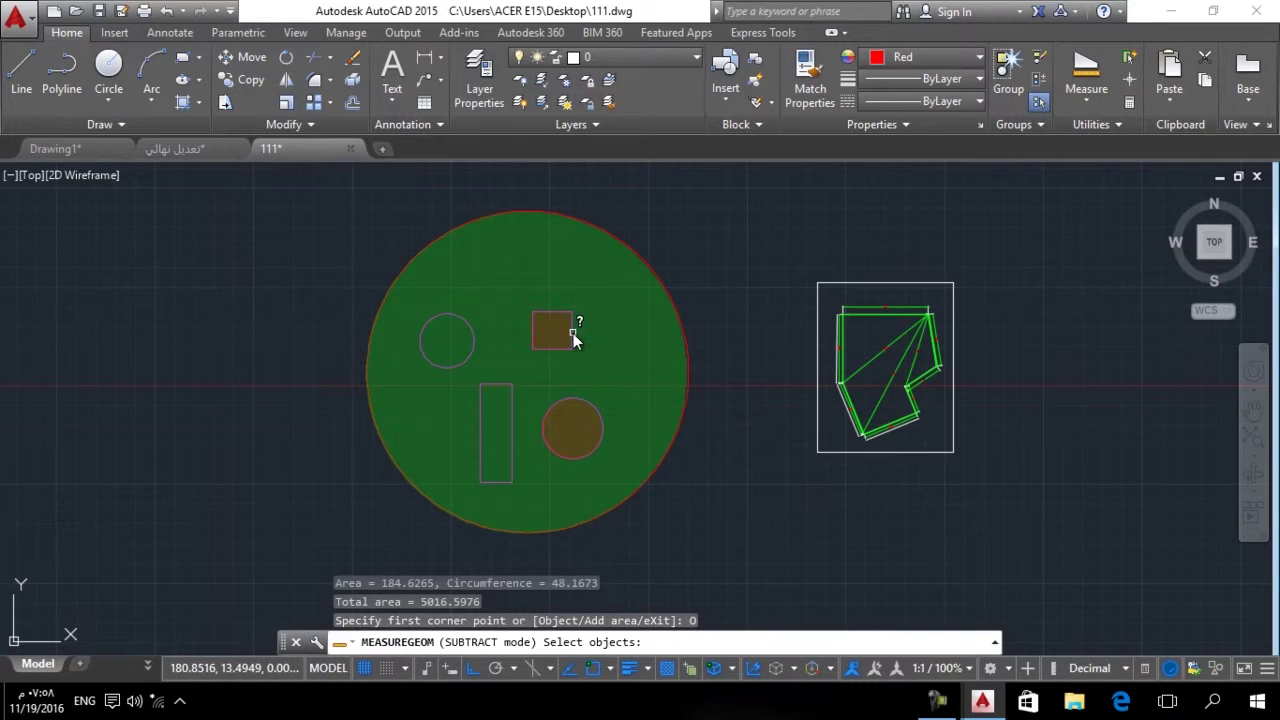
left_click(573, 335)
key("Return")
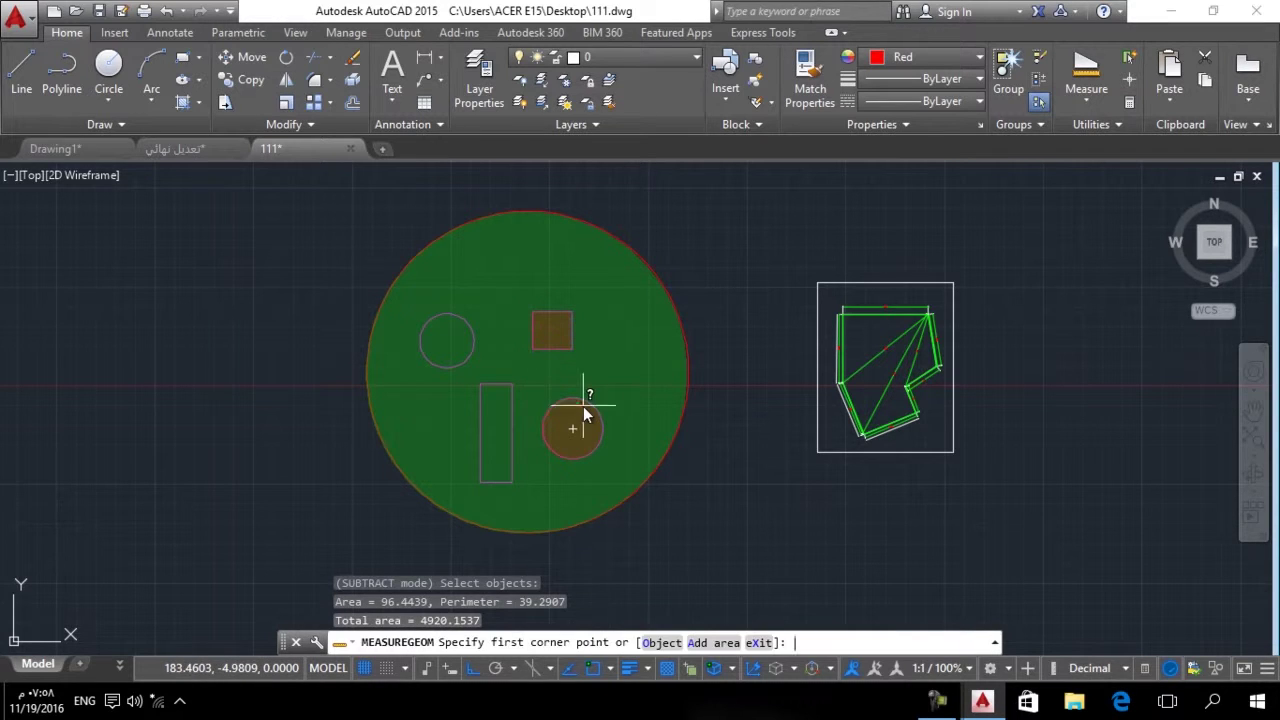
Subtract the narrow rectangle and the upper small circle as objects, and end the measurement.
left_click(659, 643)
left_click(513, 455)
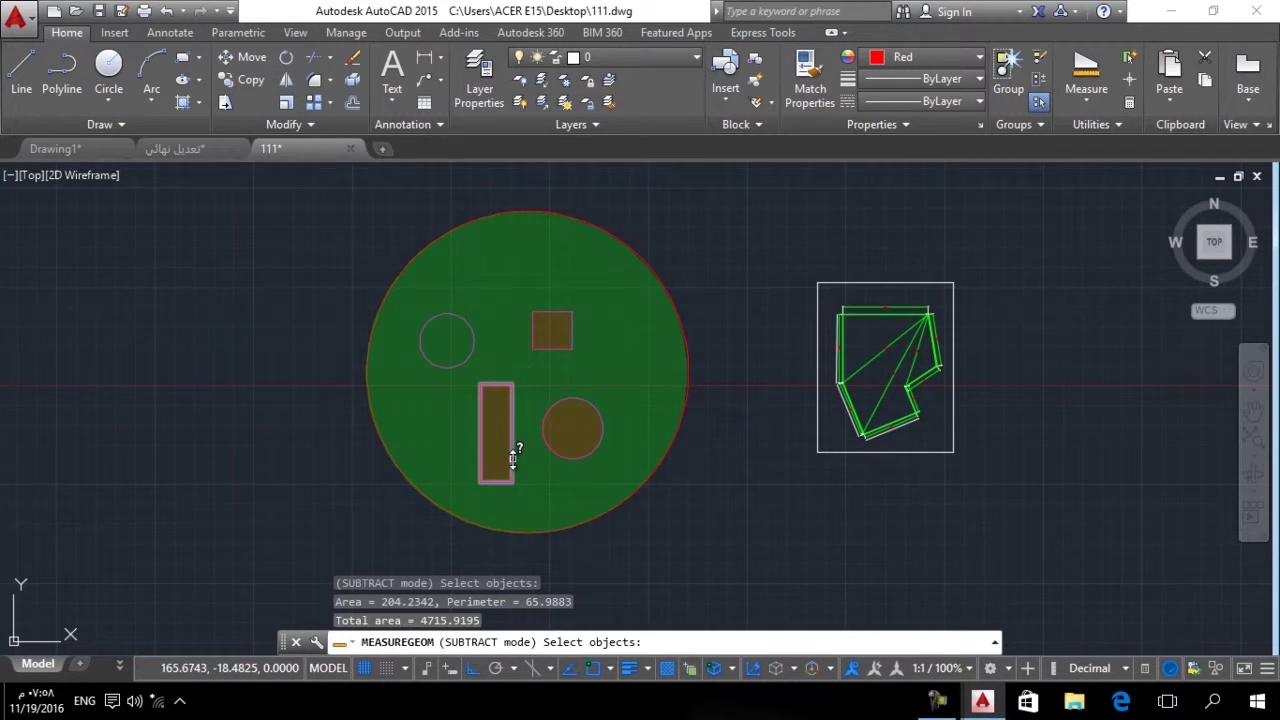
key("Return")
type("o")
key("Return")
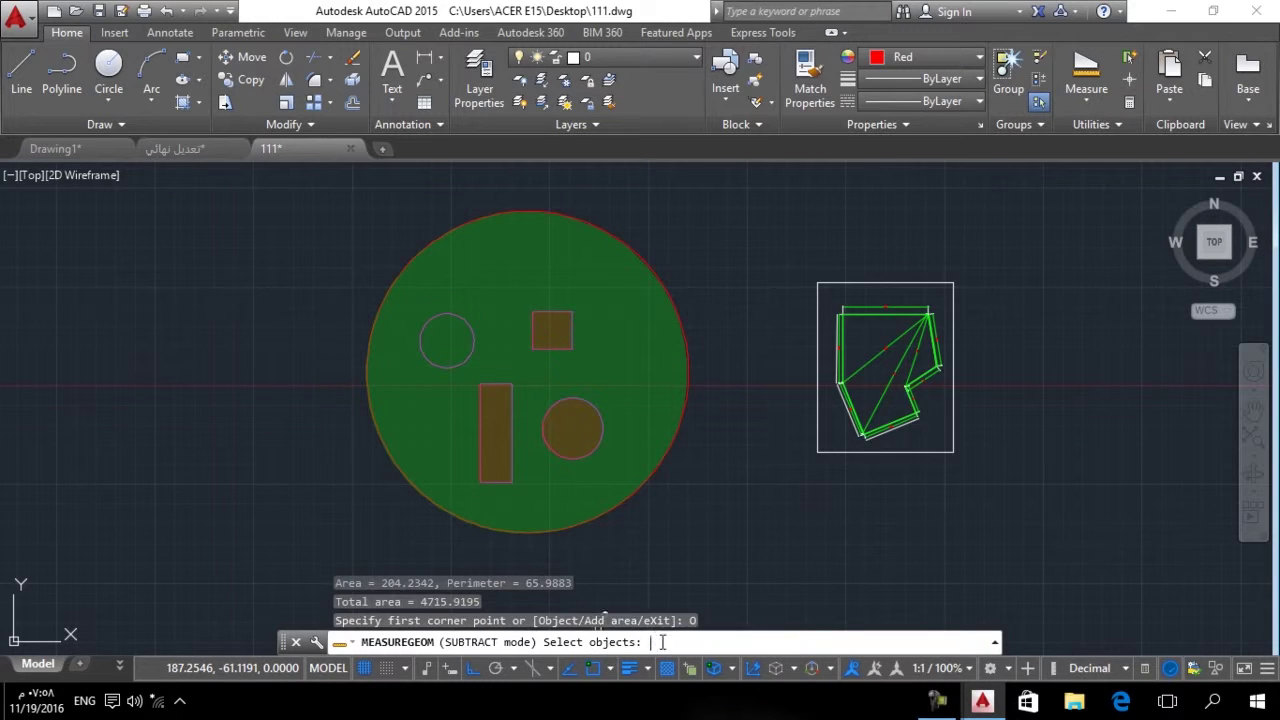
left_click(474, 340)
key("Return")
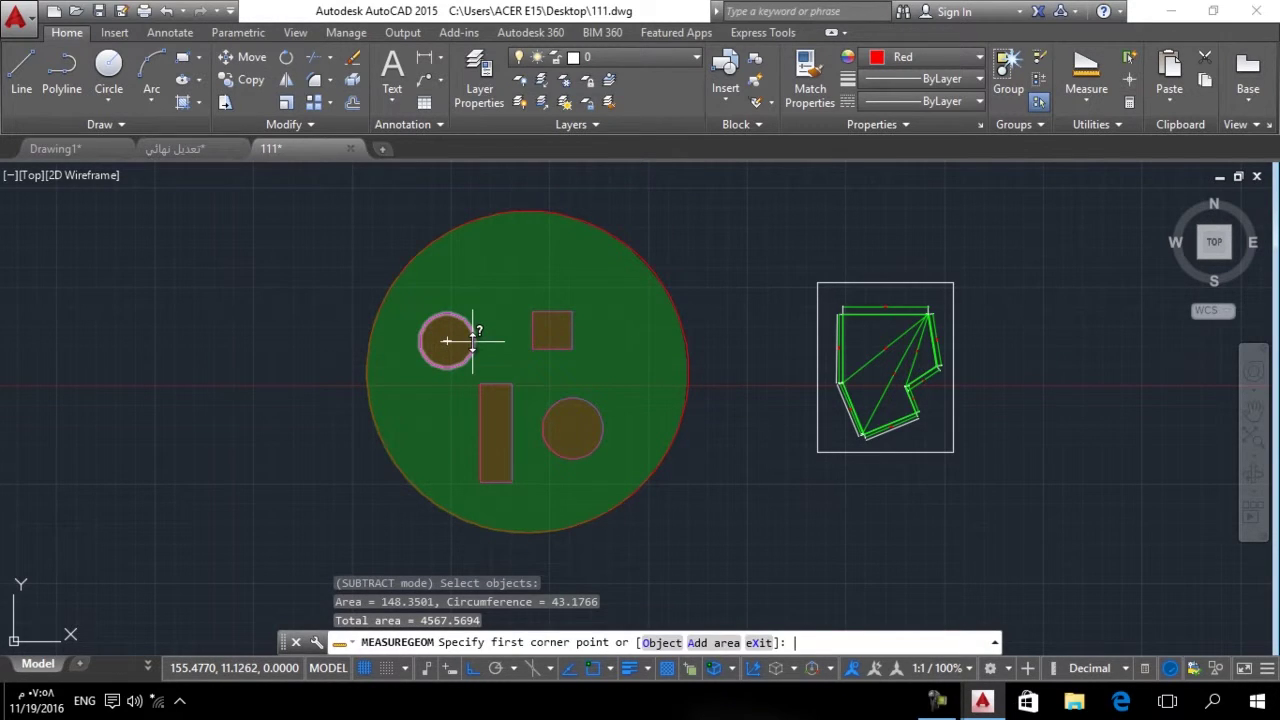
key("Return")
key("Return")
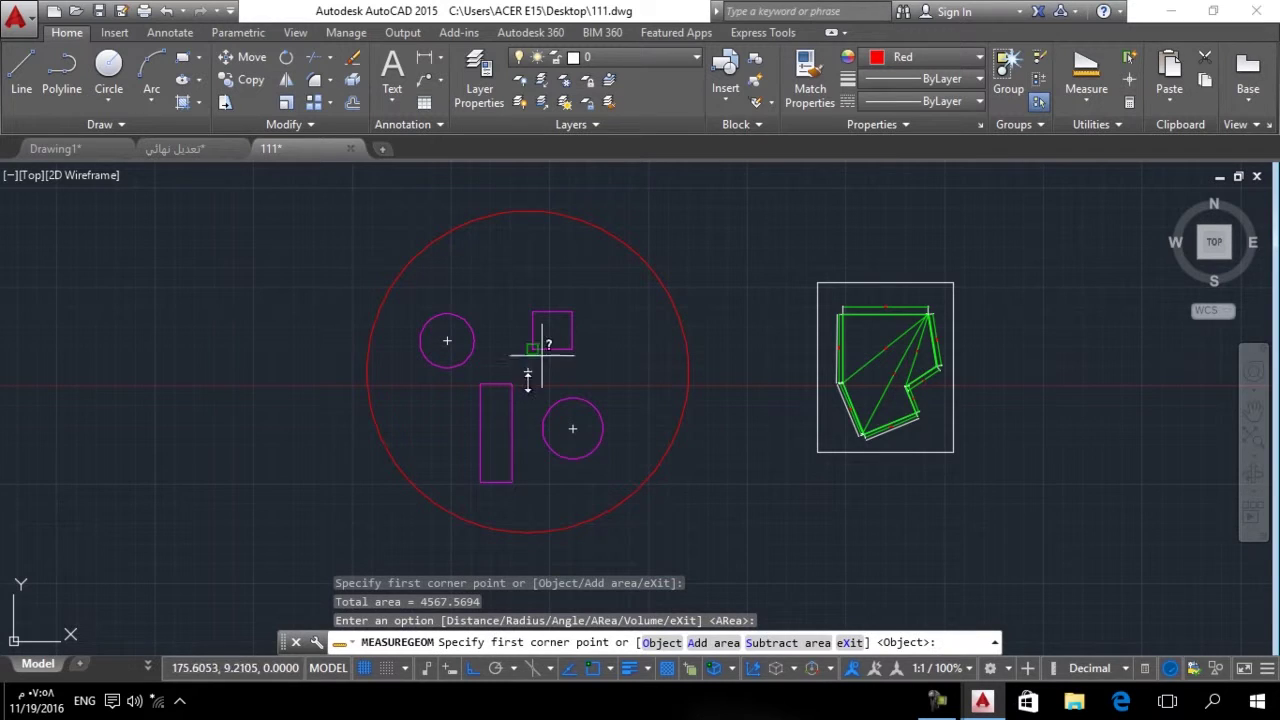
key("Return")
key("Escape")
Review the areas and totals of the repeated subtraction in the command history.
key("F2")
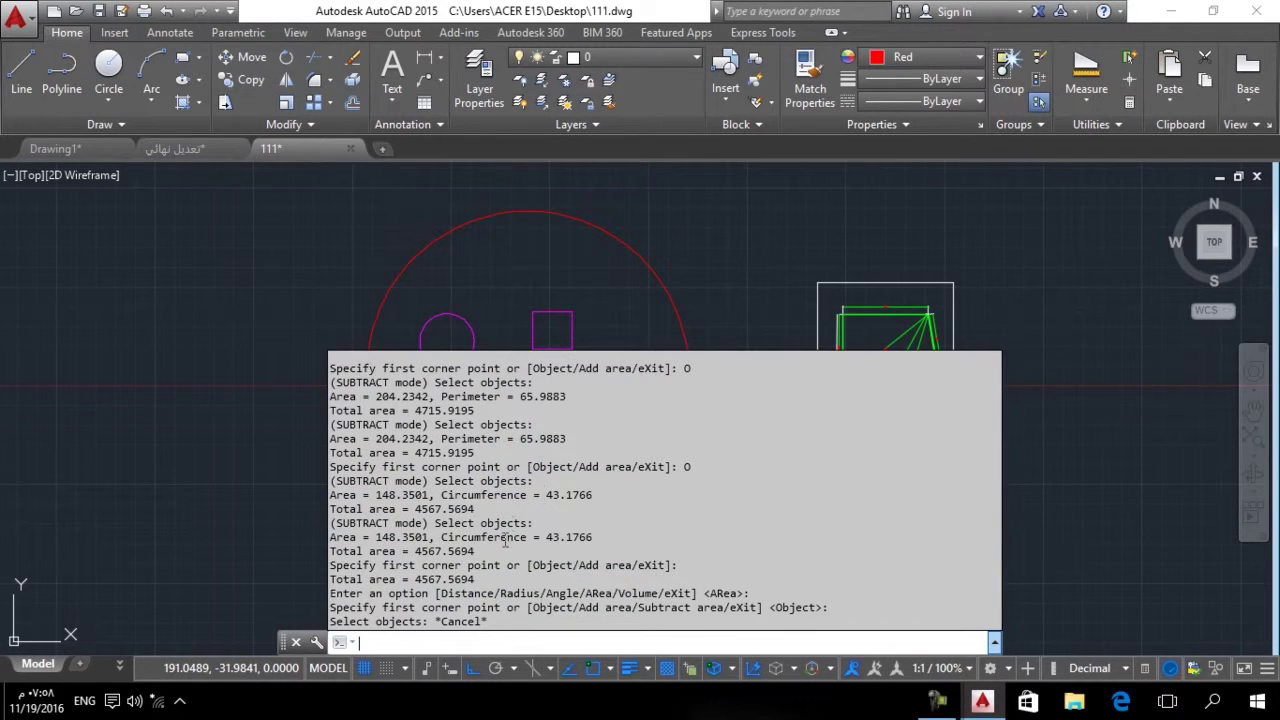
scroll(505, 540, "up", 4)
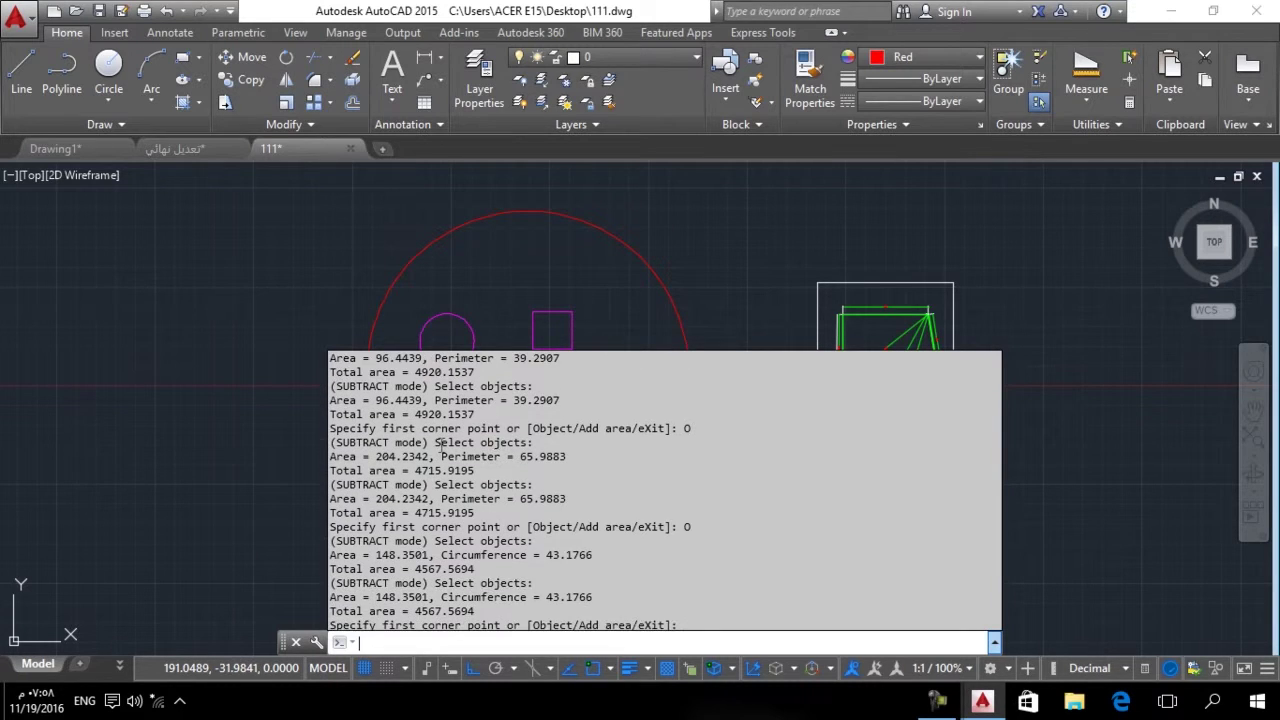
scroll(441, 449, "down", 2)
key("Escape")
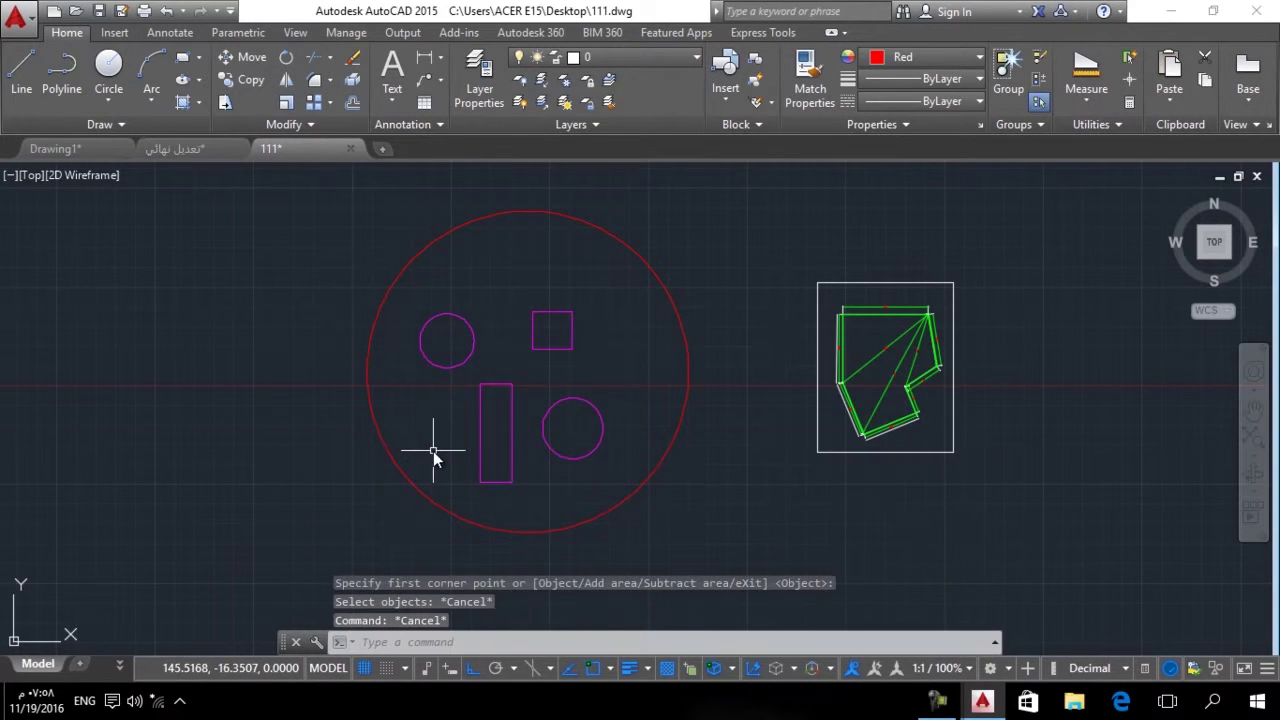
Draw a circle with a circumference of about 82 units in the empty space to the right of the framed green plan.
middle_click_drag(501, 430, 453, 452)
middle_click_drag(594, 448, 360, 476)
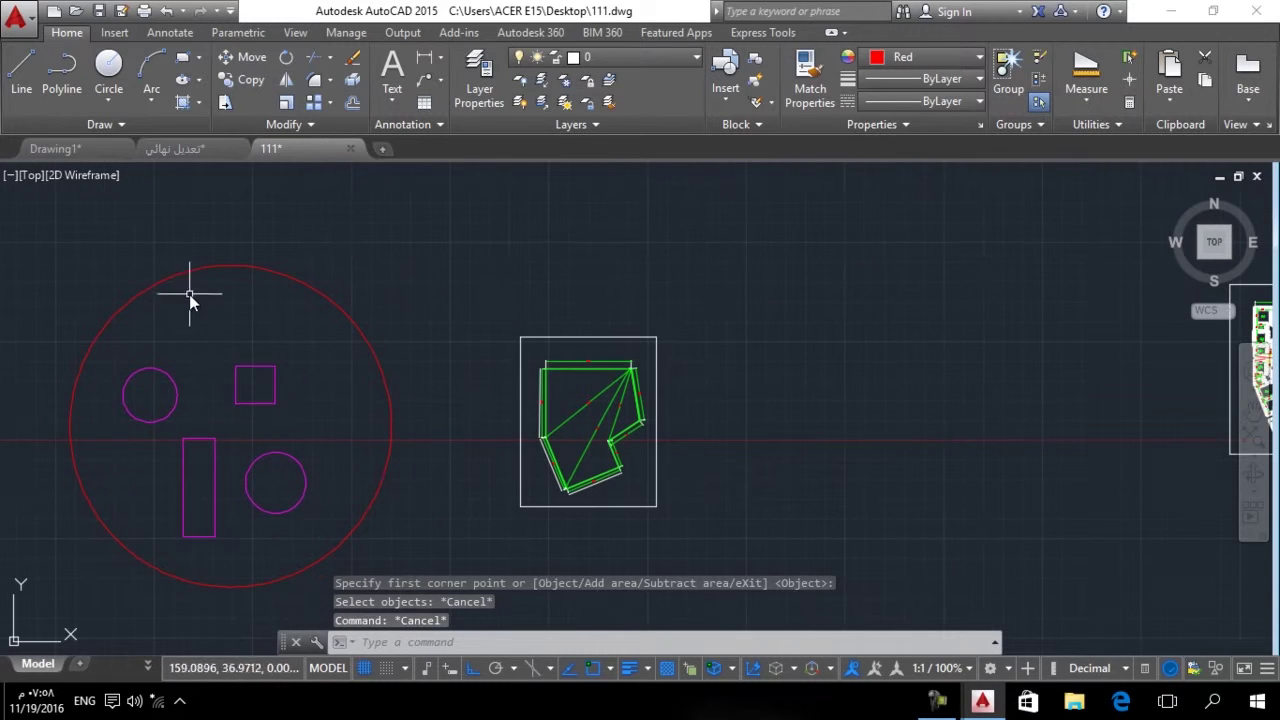
left_click(109, 70)
left_click(913, 344)
left_click(862, 396)
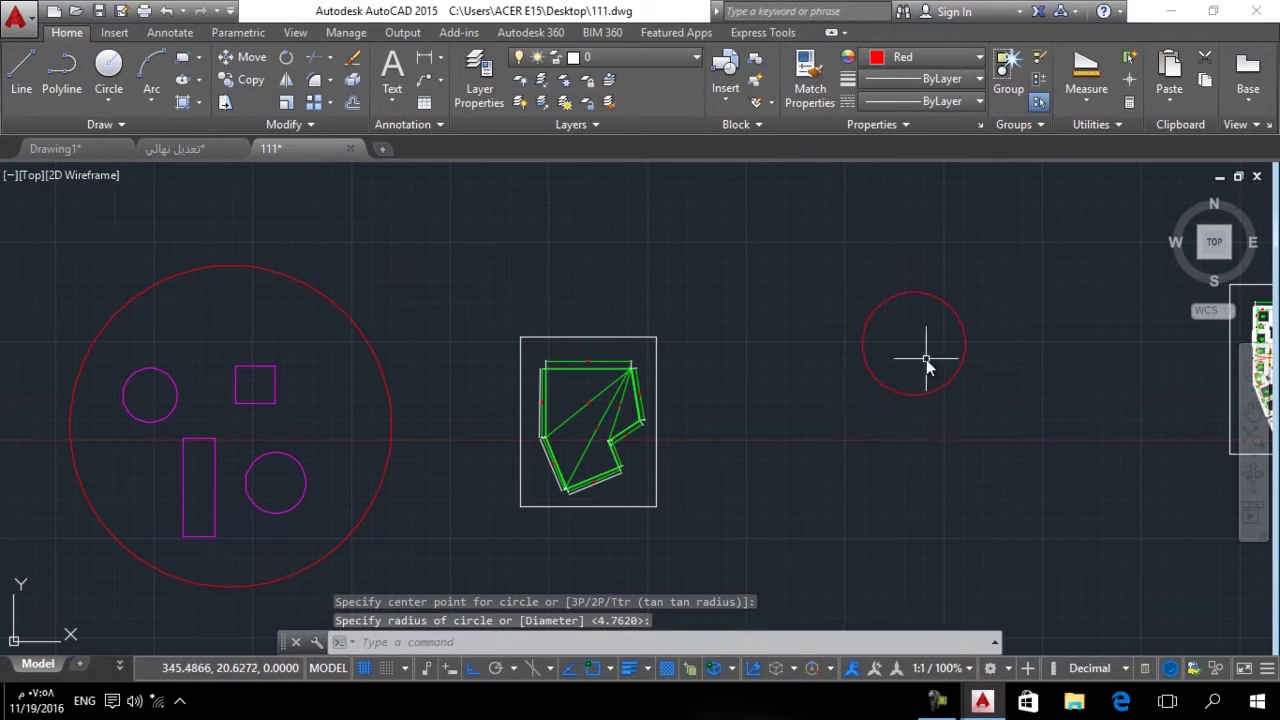
Measure the new circle's area using the Object option, and exit the measurement.
middle_click_drag(926, 359, 751, 440)
scroll(802, 402, "up", 2)
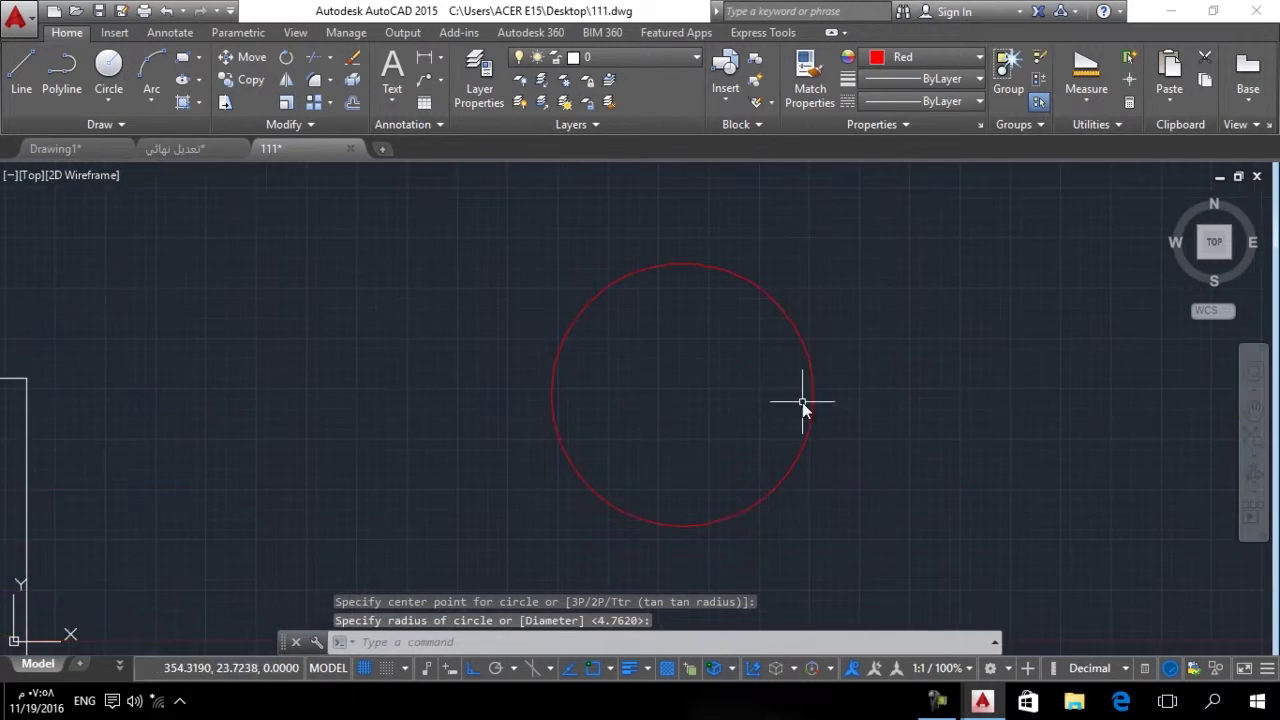
left_click(1086, 98)
left_click(1090, 244)
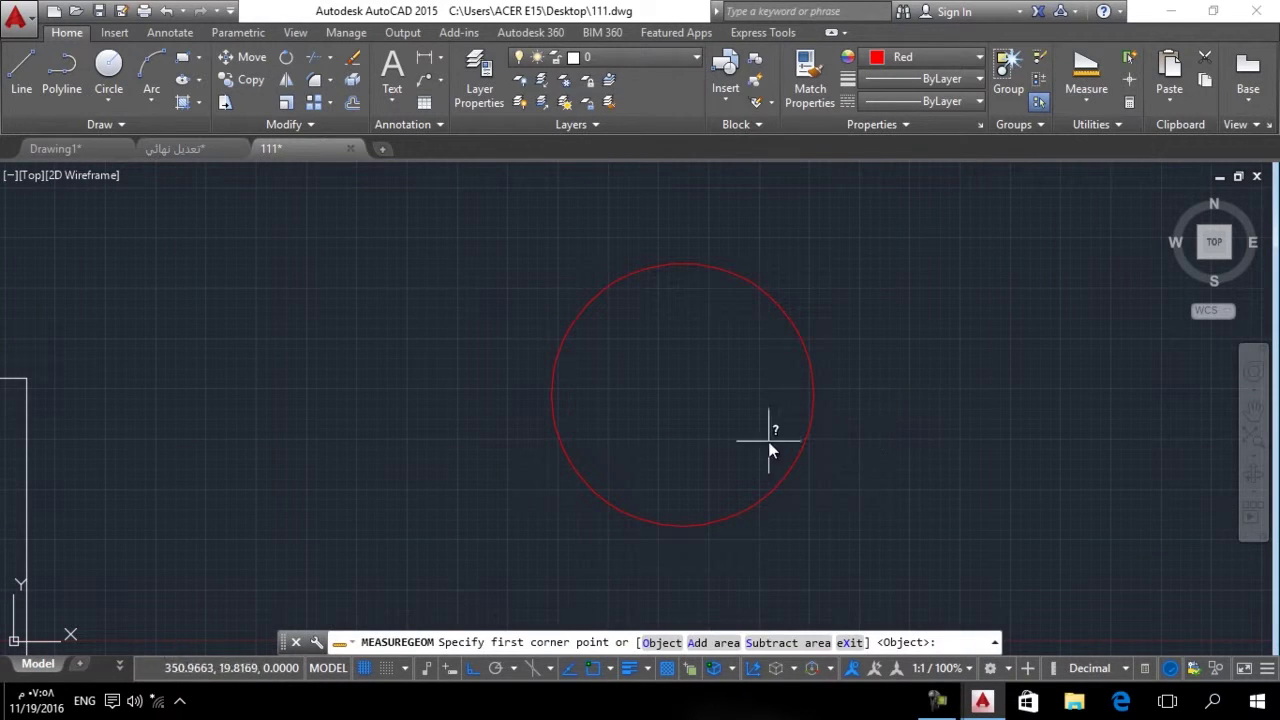
left_click(660, 641)
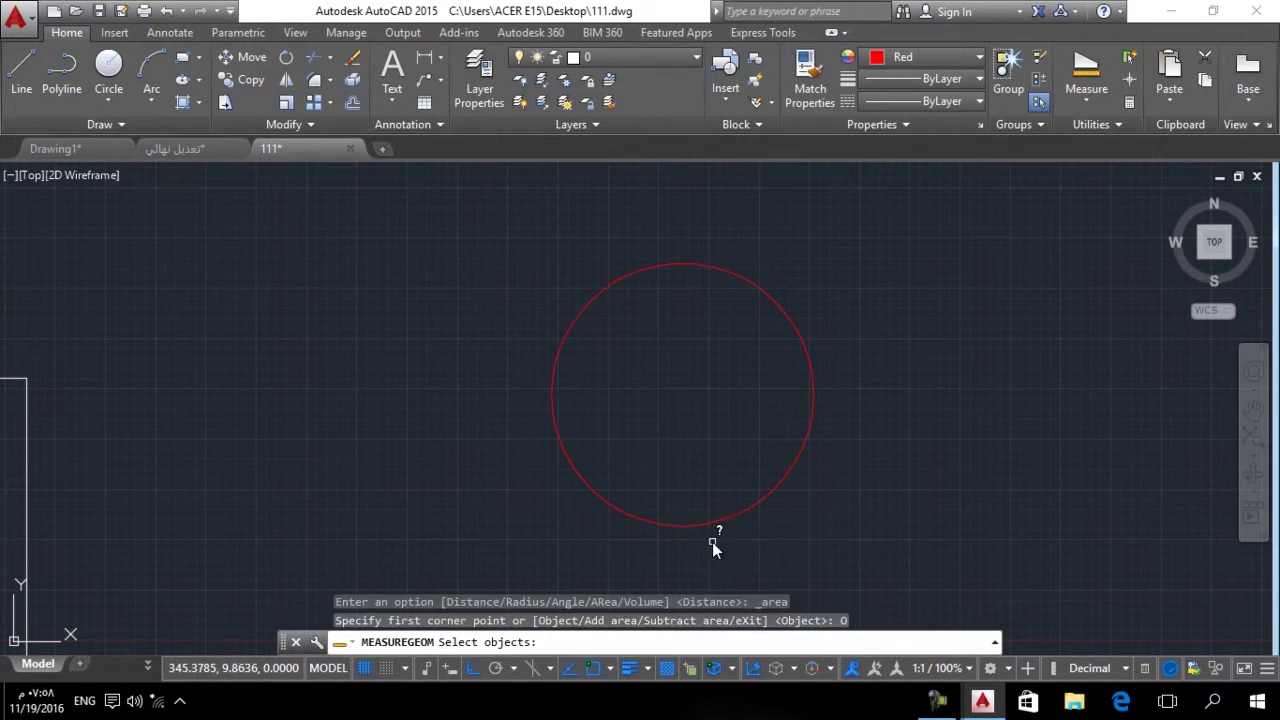
left_click(715, 522)
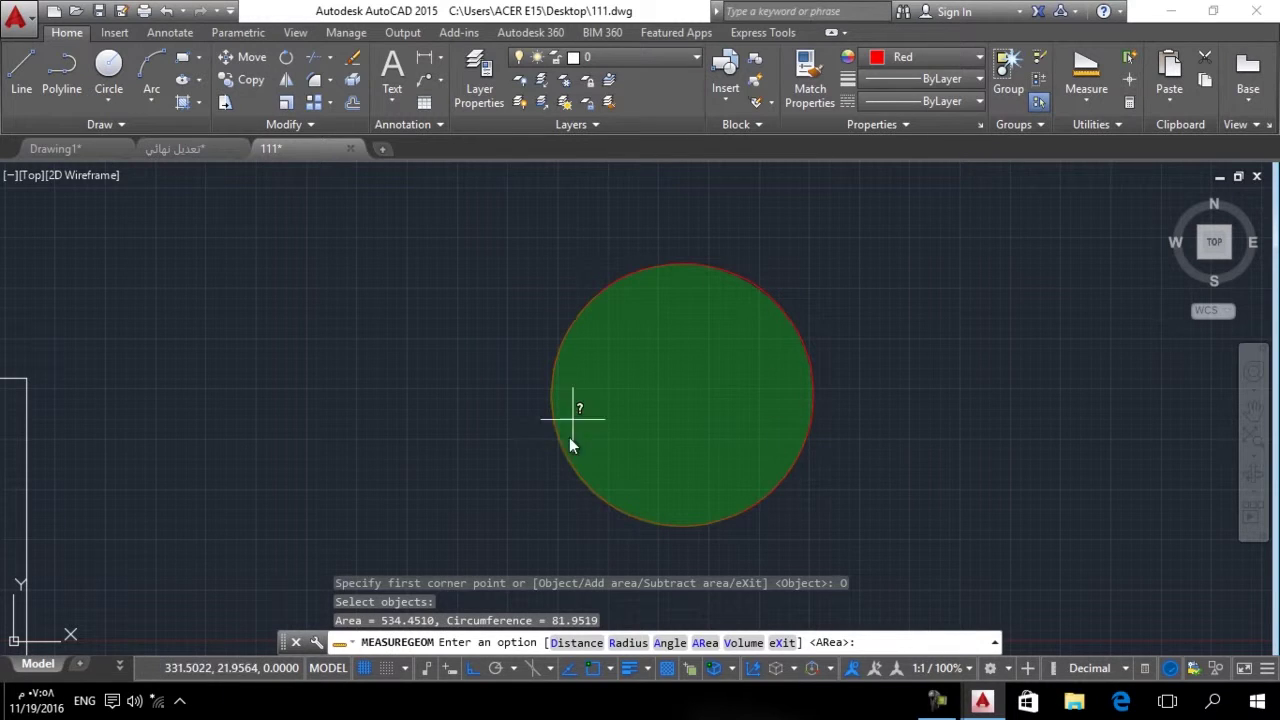
key("Escape")
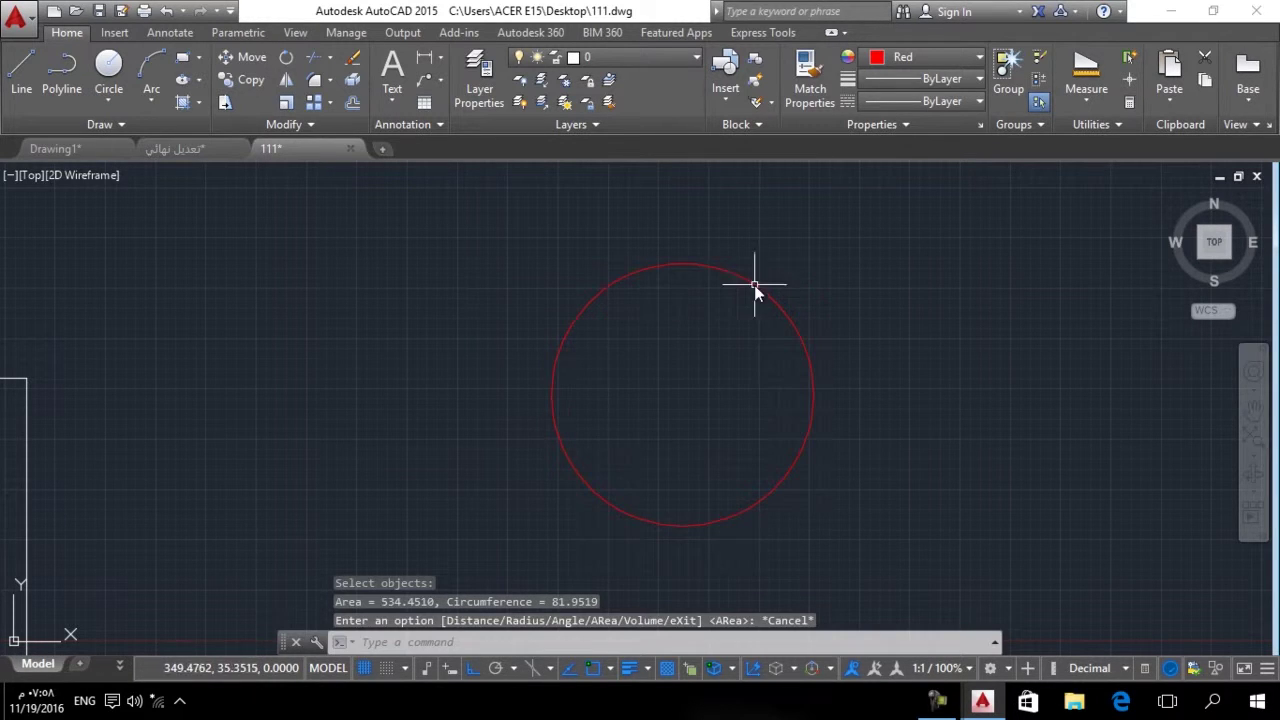
Measure the red circle's volume with the Object option and a height of 10, and exit the measurement.
left_click(1087, 100)
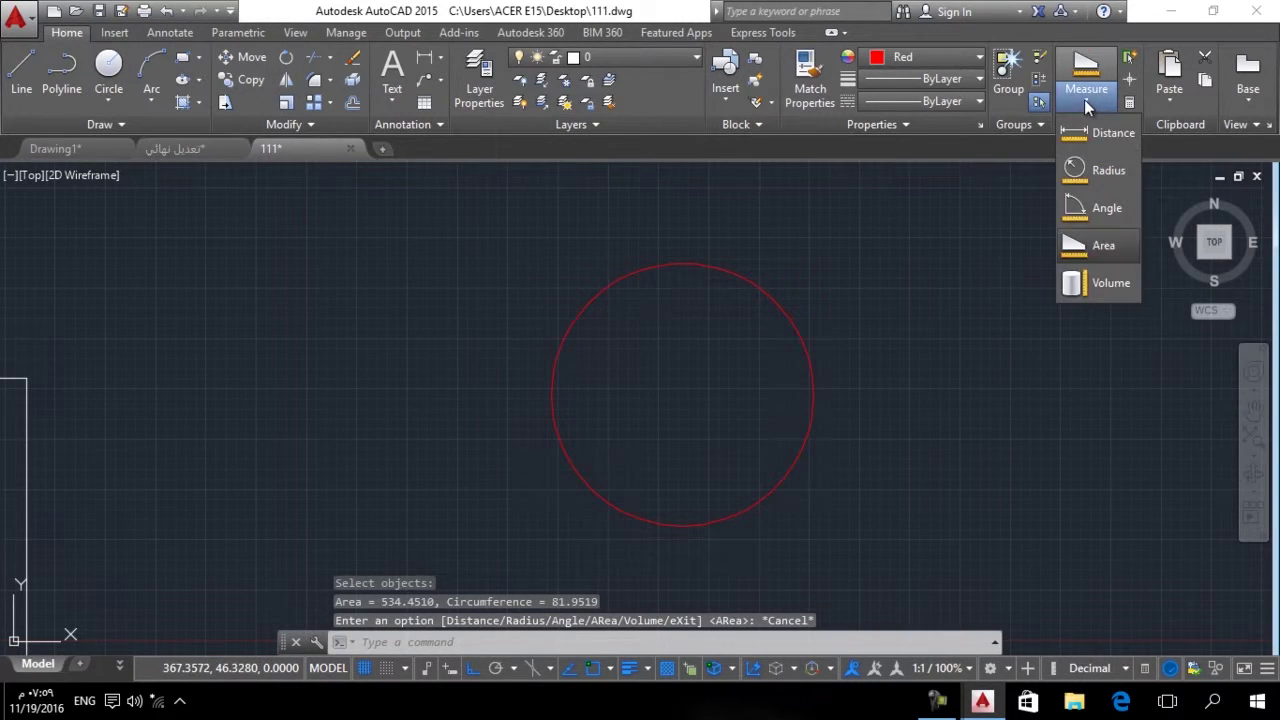
left_click(1079, 284)
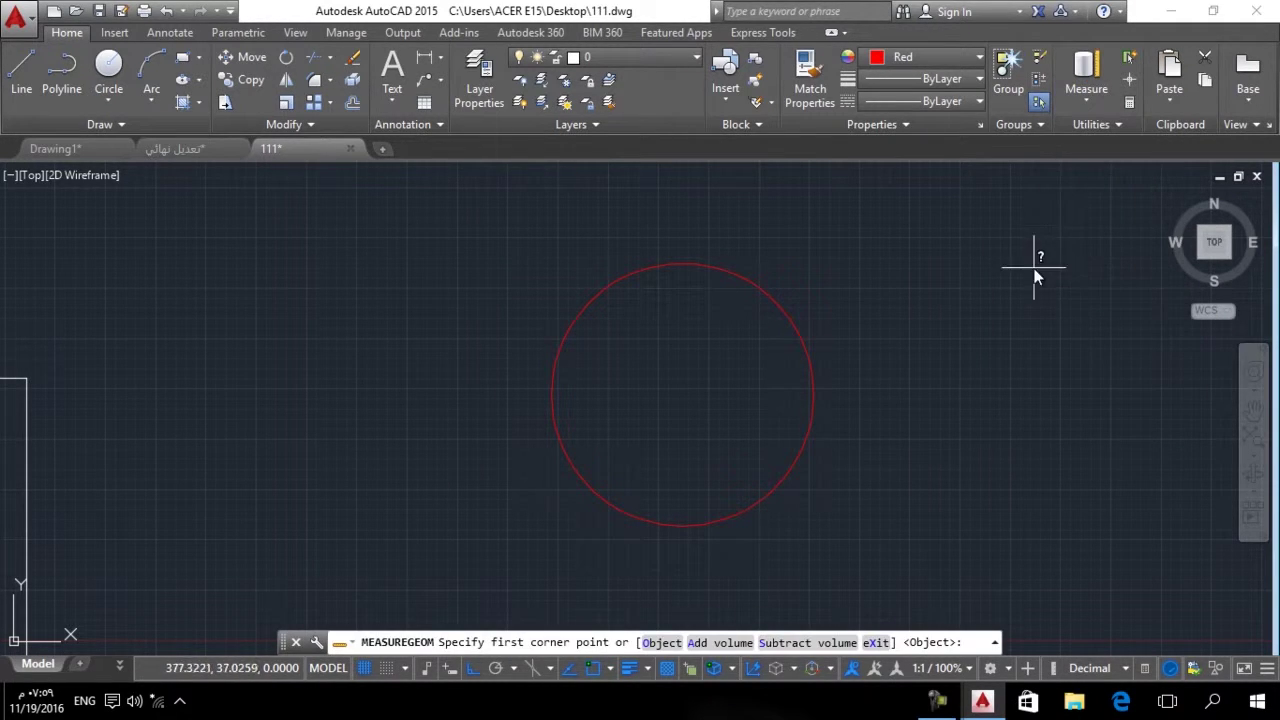
left_click(659, 645)
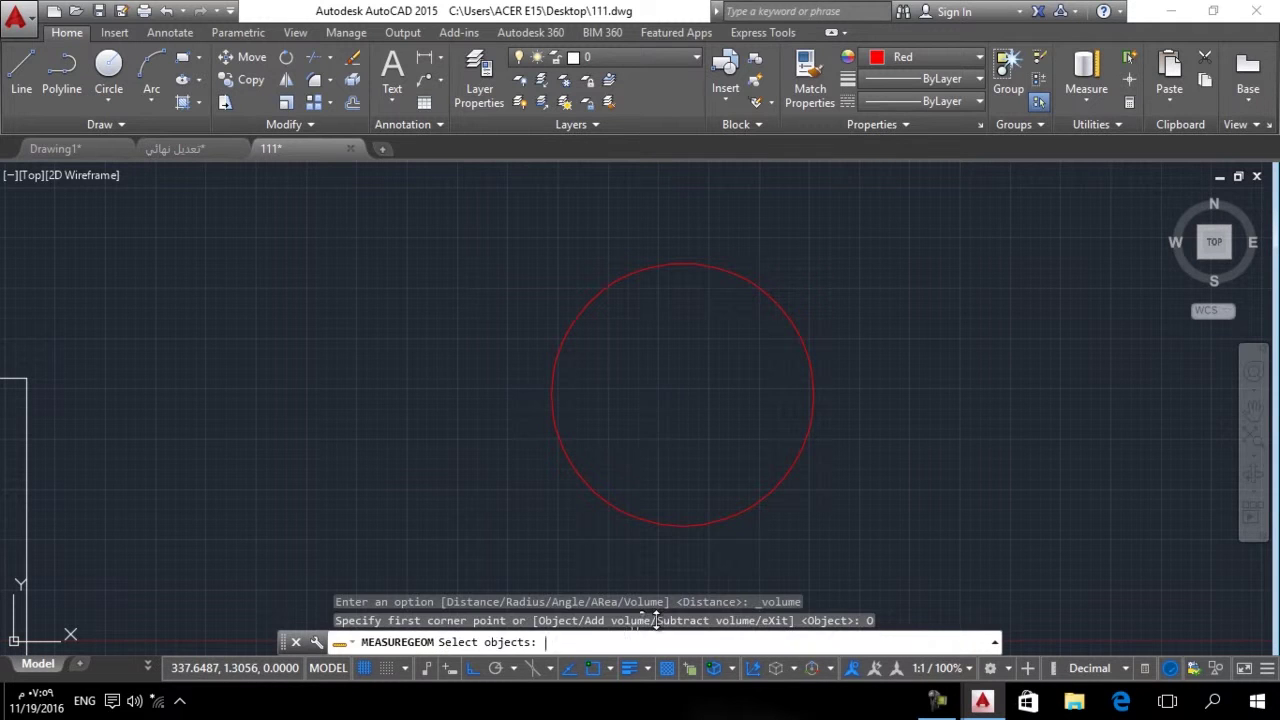
left_click(686, 523)
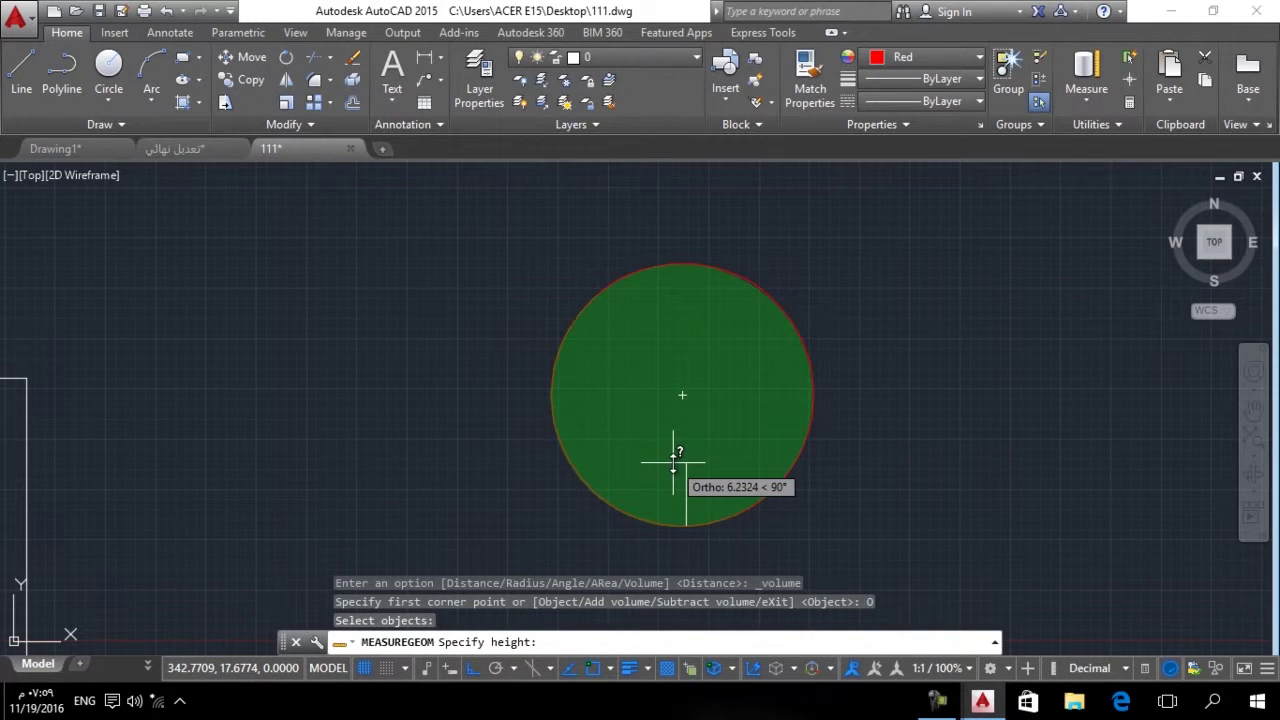
type("10")
key("Return")
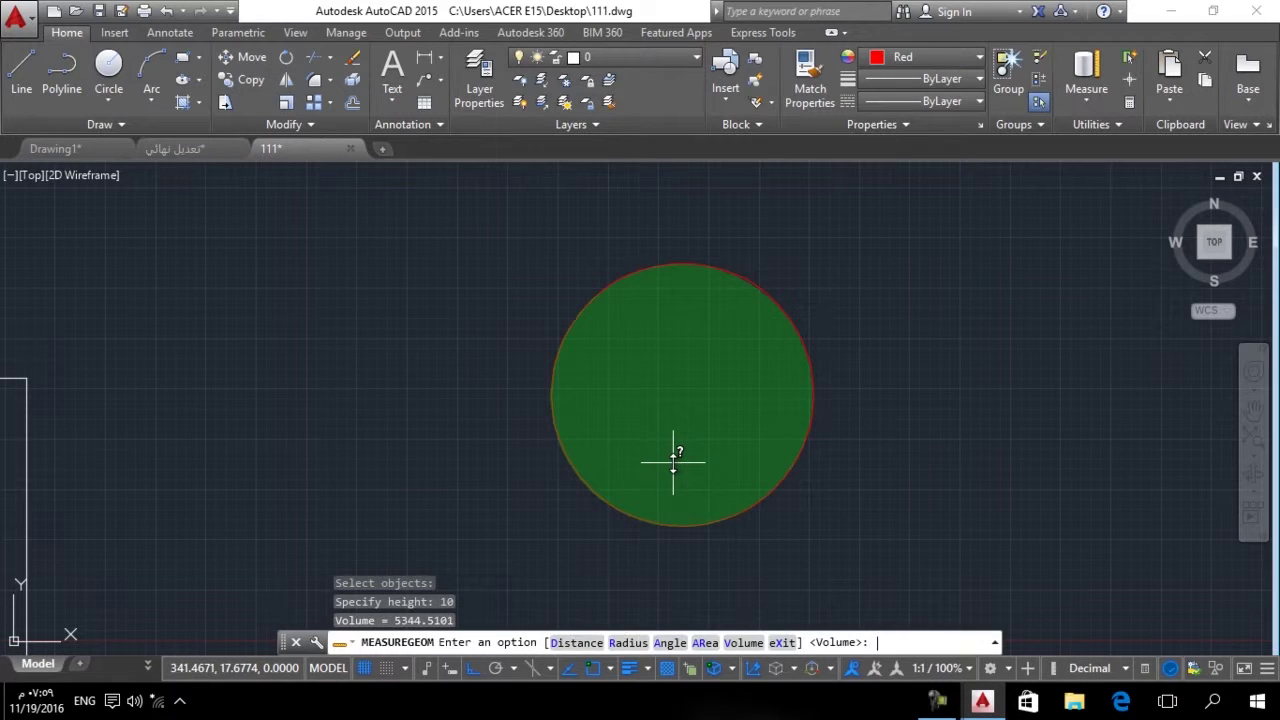
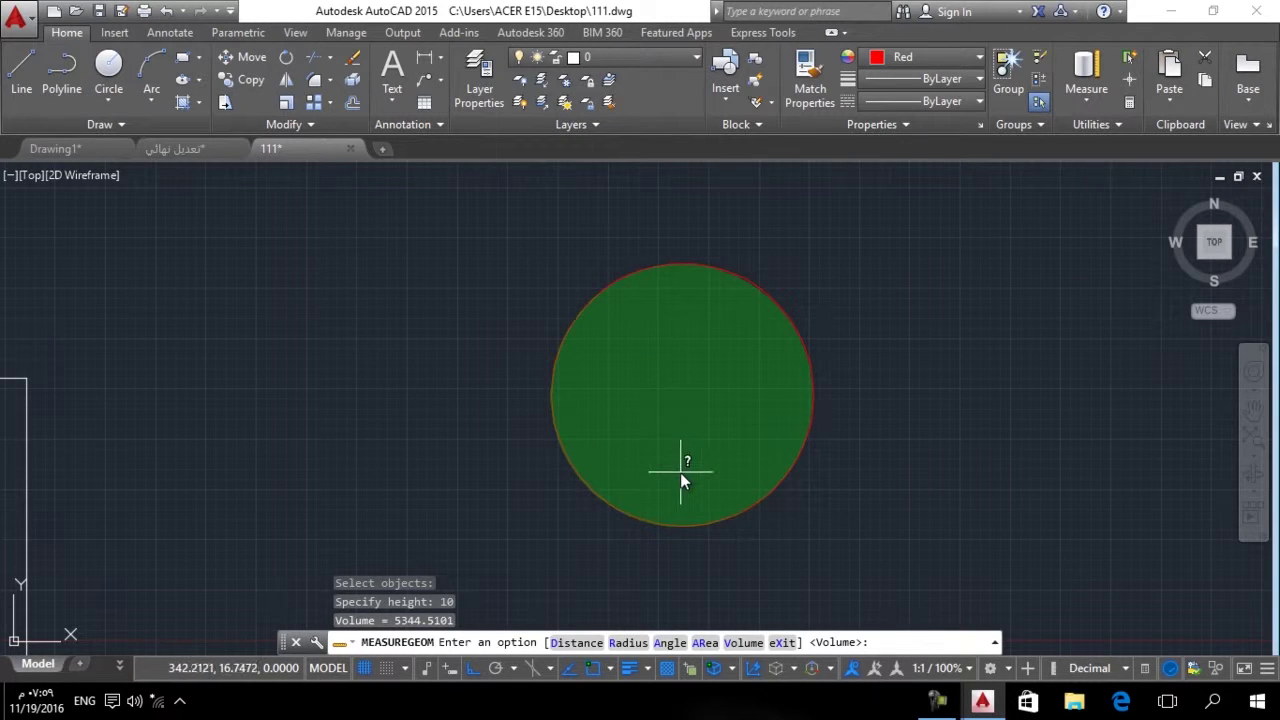
left_click(781, 642)
Draw a larger circle in the empty space above the small red circle between the two framed plans.
scroll(709, 430, "down", 4)
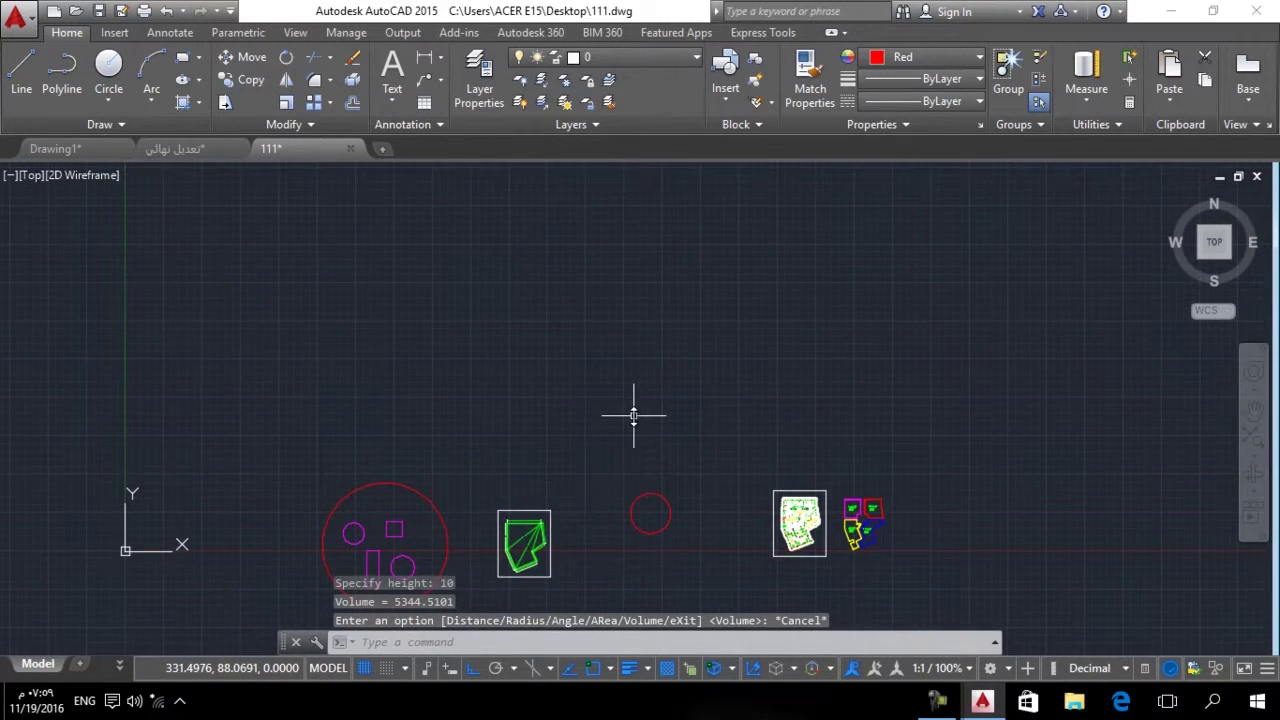
scroll(633, 415, "up", 4)
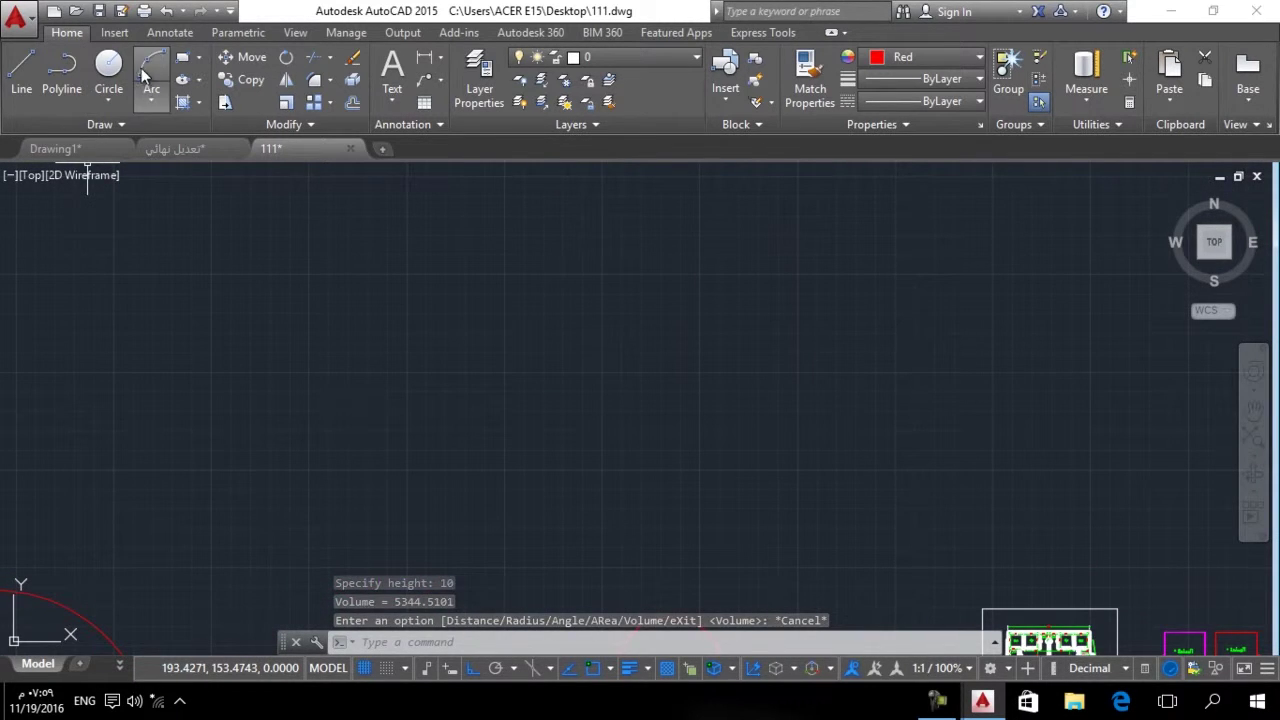
left_click(151, 70)
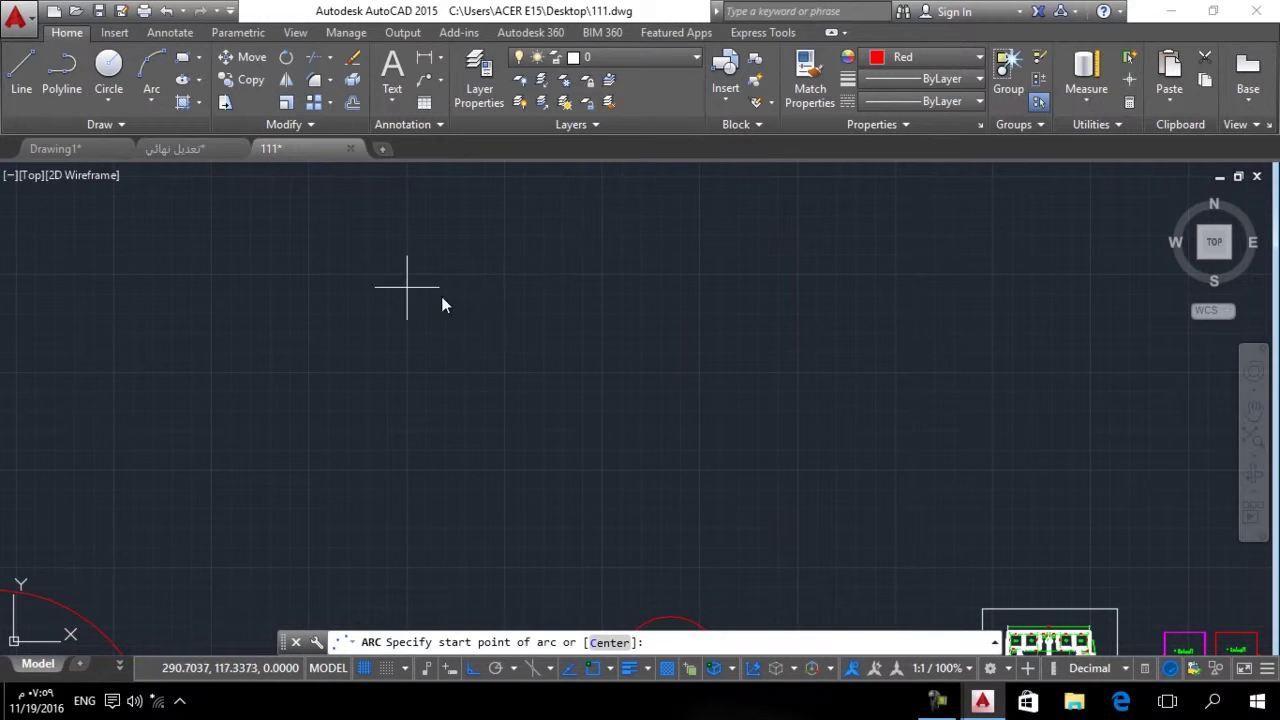
left_click(109, 66)
left_click(704, 323)
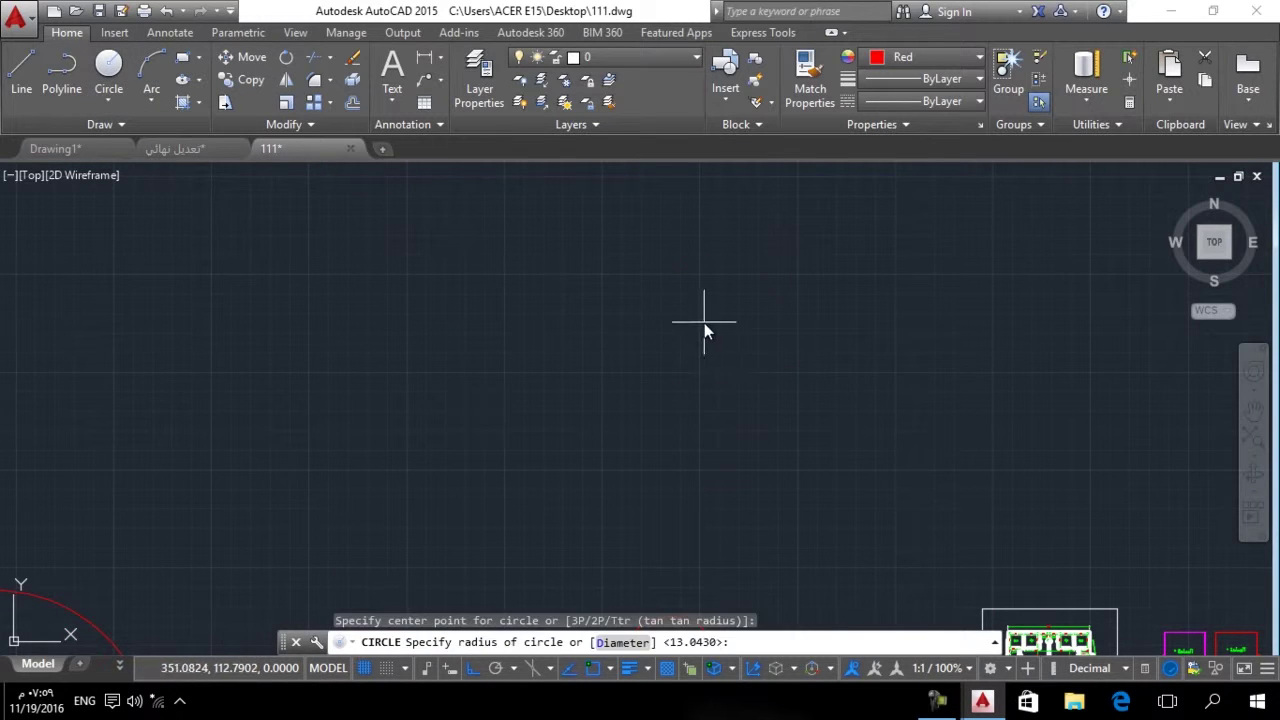
left_click(615, 345)
Copy the new circle five times from its center, turning Ortho off after the first copy, to form a closed ring of overlapping circles.
left_click(246, 80)
left_click(700, 283)
left_click(527, 408)
key("Return")
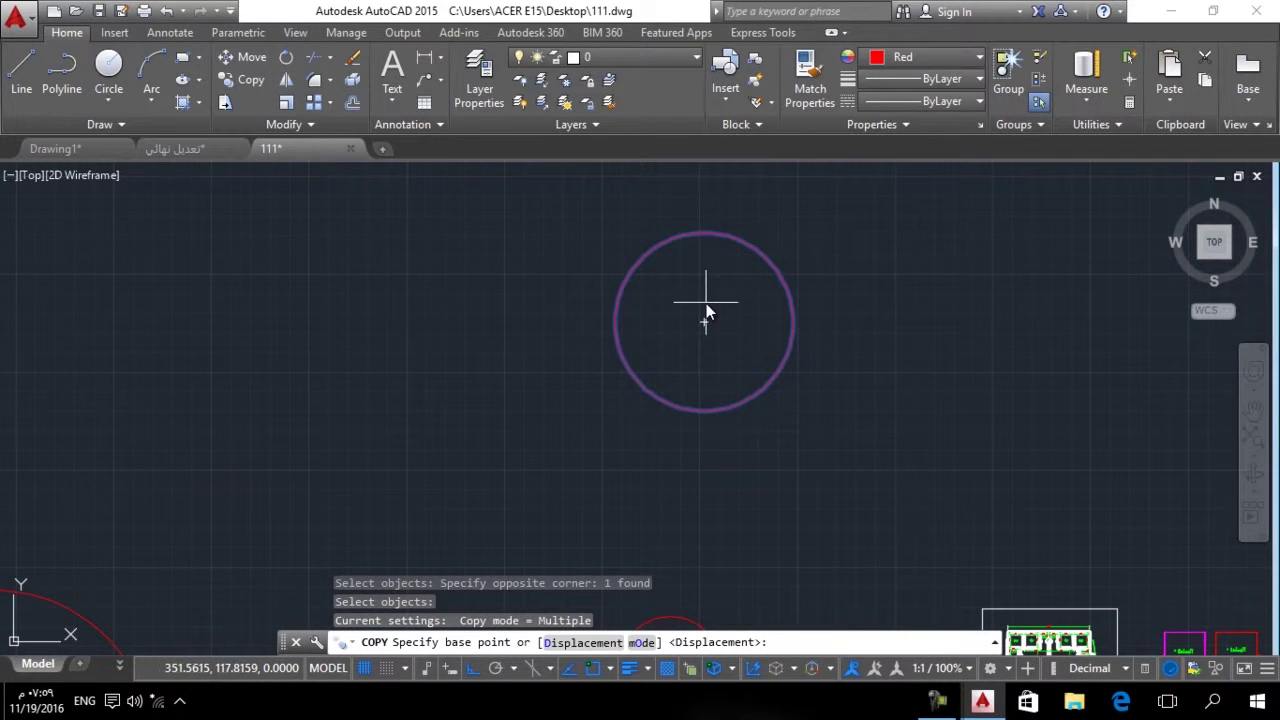
left_click(705, 321)
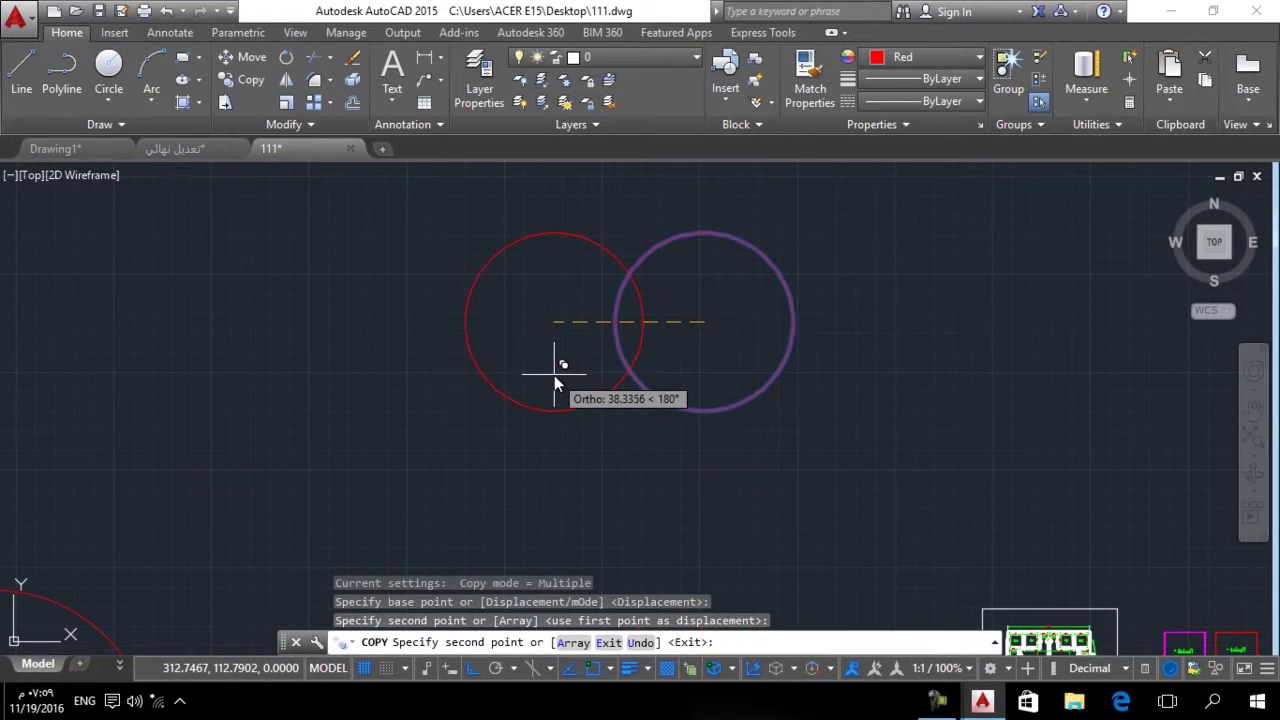
key("F8")
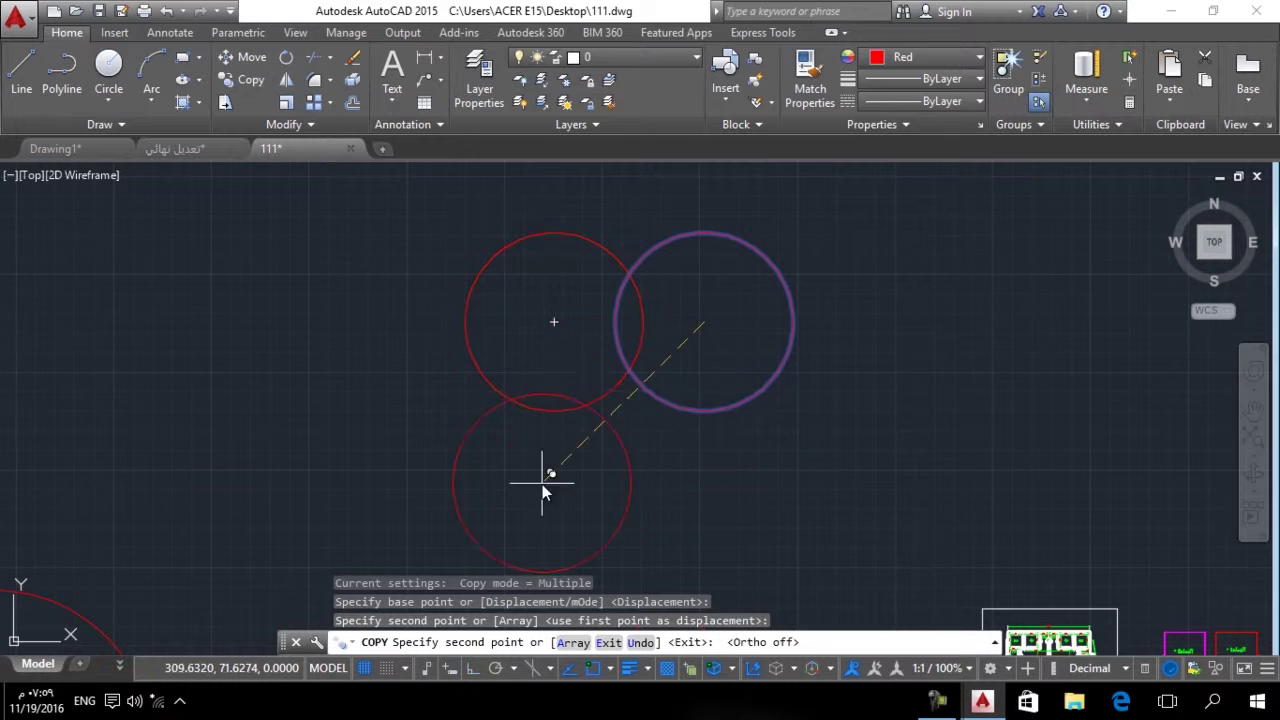
left_click(504, 479)
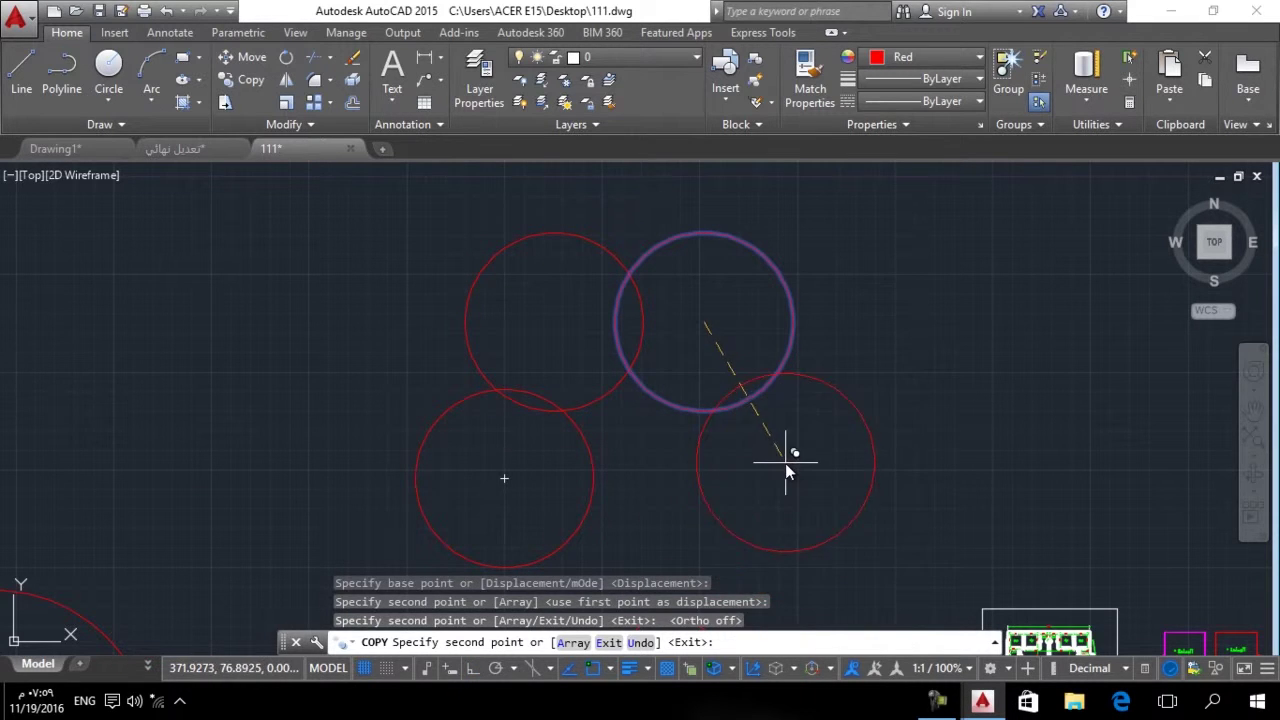
left_click(784, 461)
middle_click_drag(690, 497, 693, 285)
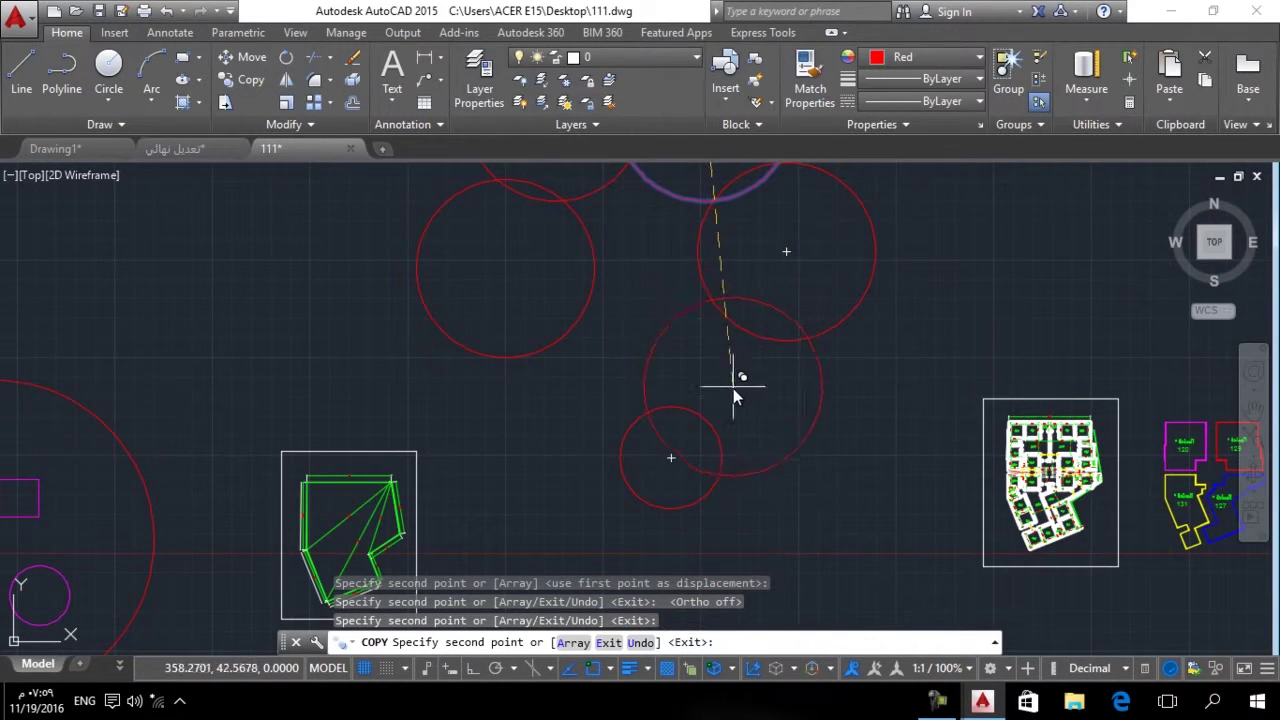
left_click(748, 396)
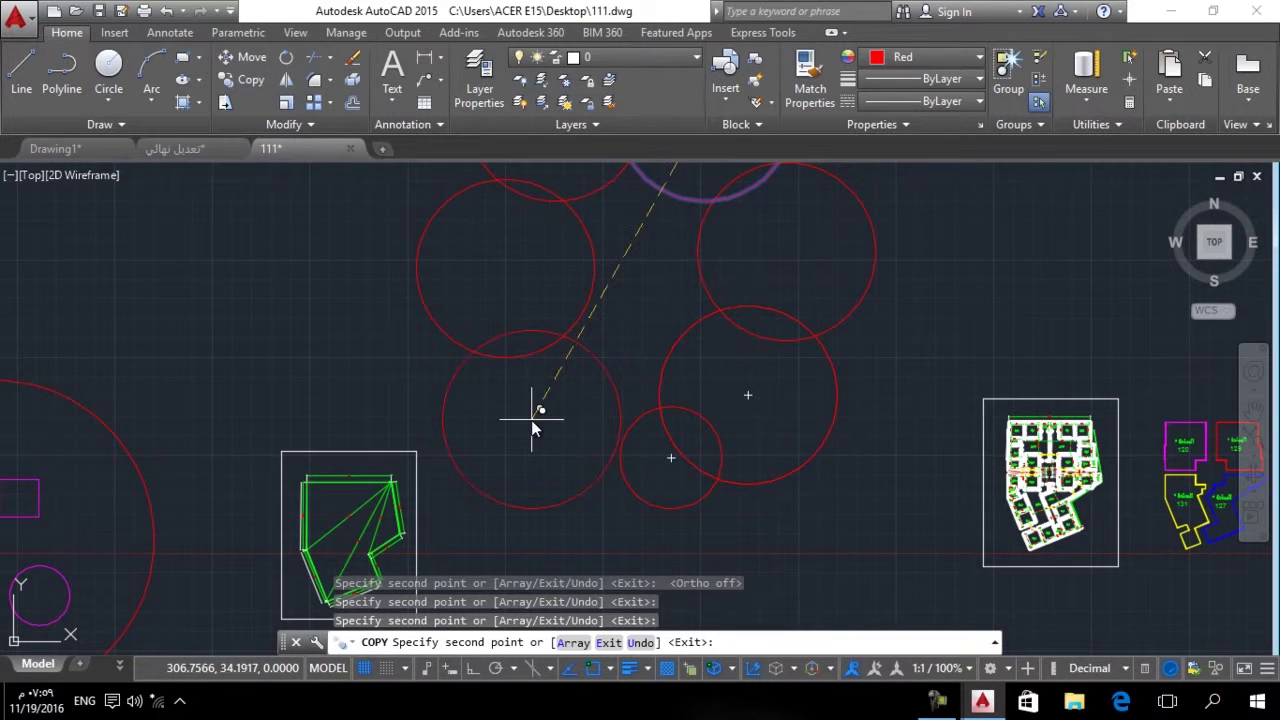
left_click(589, 416)
key("Return")
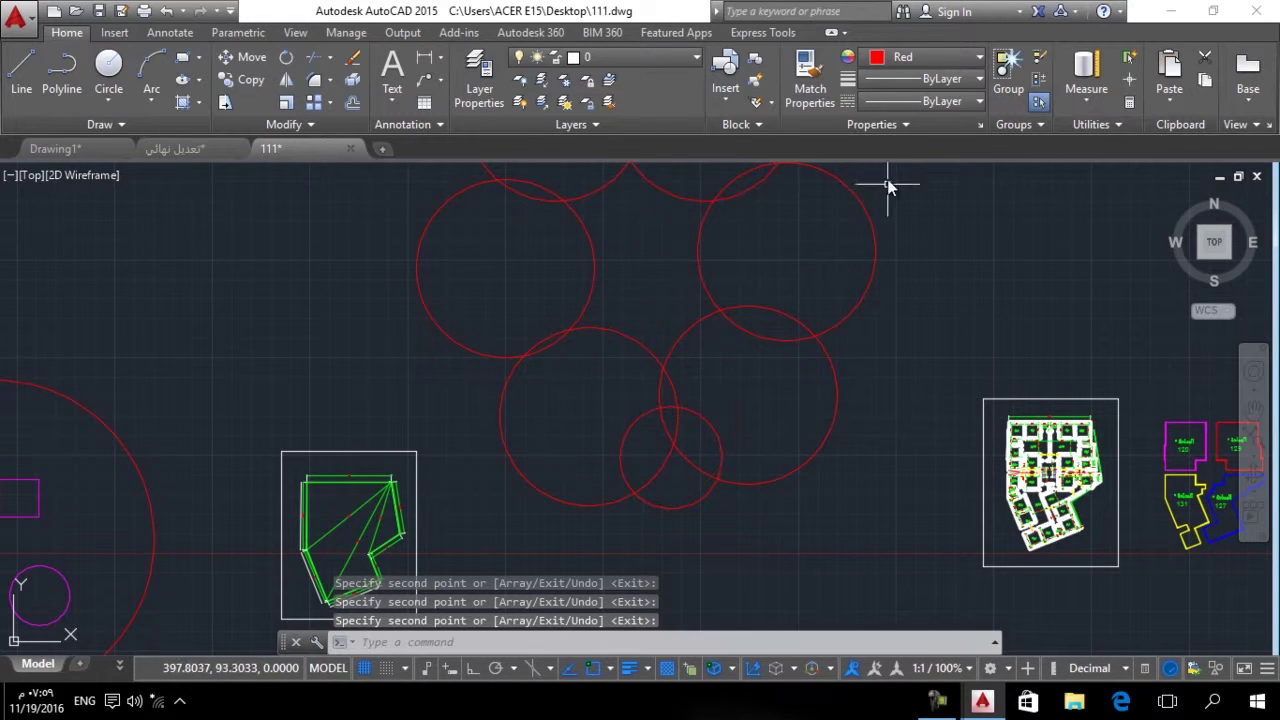
Set the current color to Yellow and create a polyline boundary from the star-shaped area enclosed by the ring of circles.
left_click(906, 57)
left_click(891, 248)
scroll(652, 400, "up", 6)
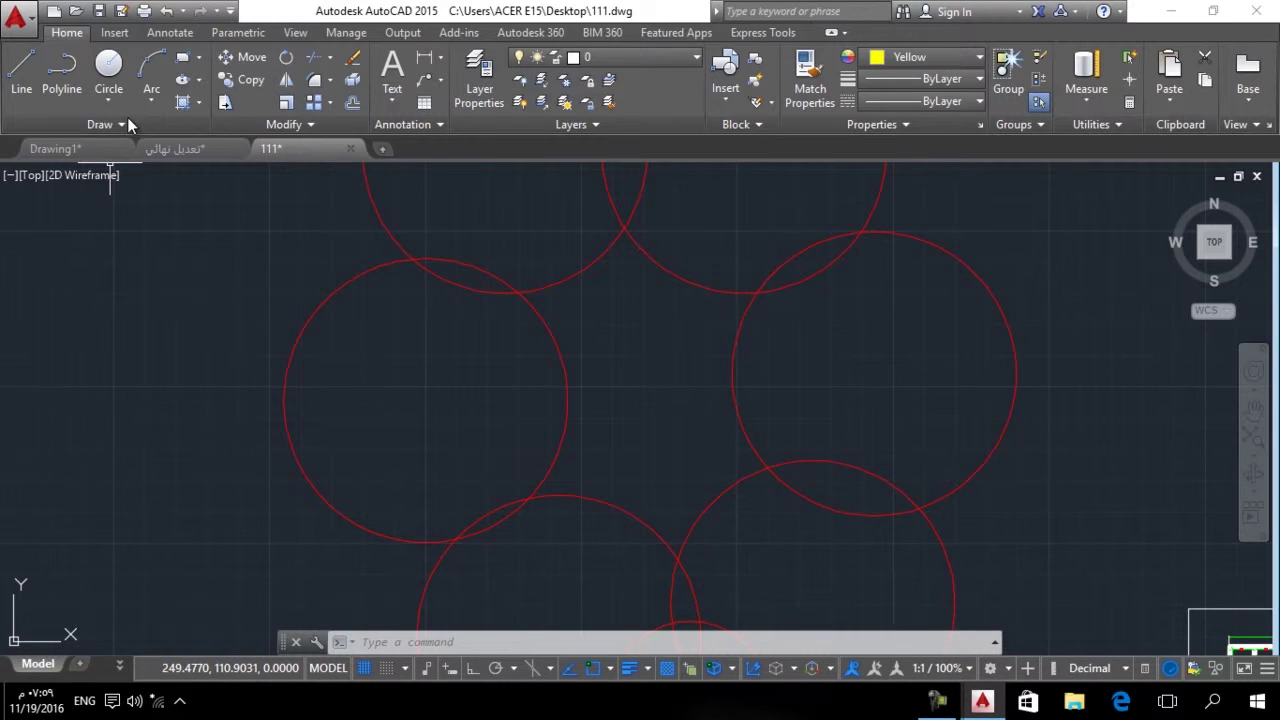
left_click(200, 103)
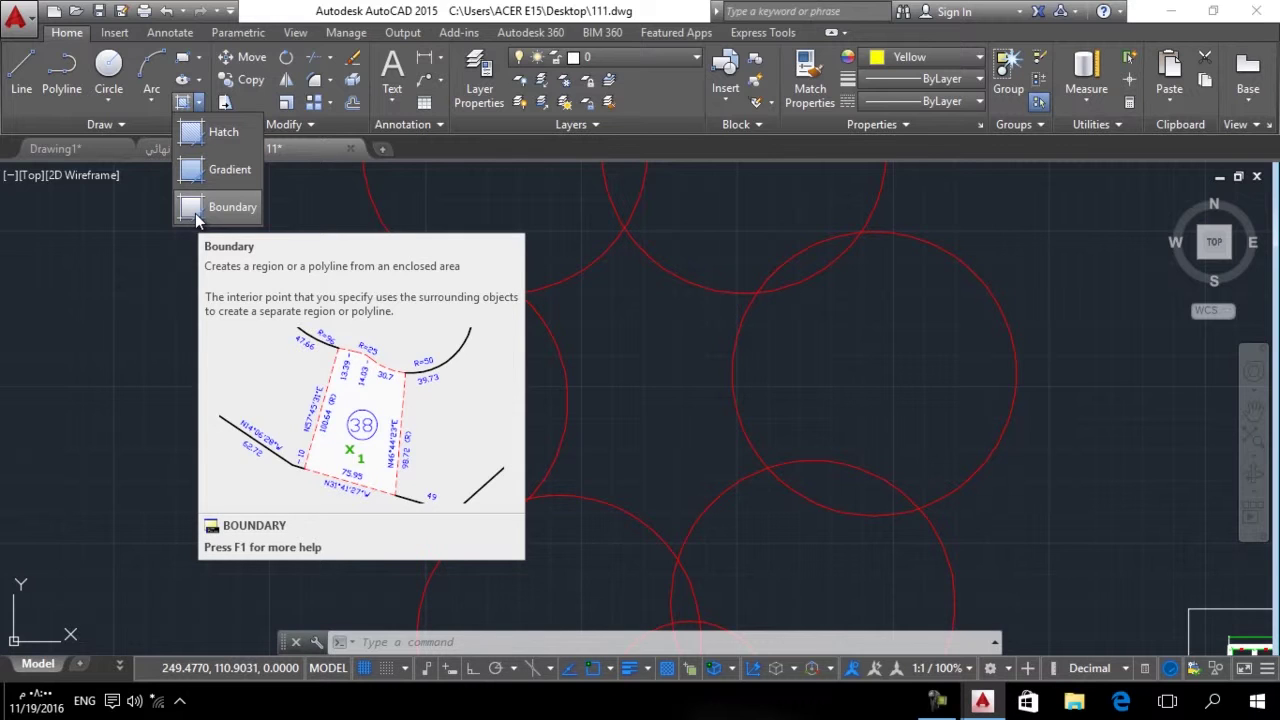
left_click(192, 207)
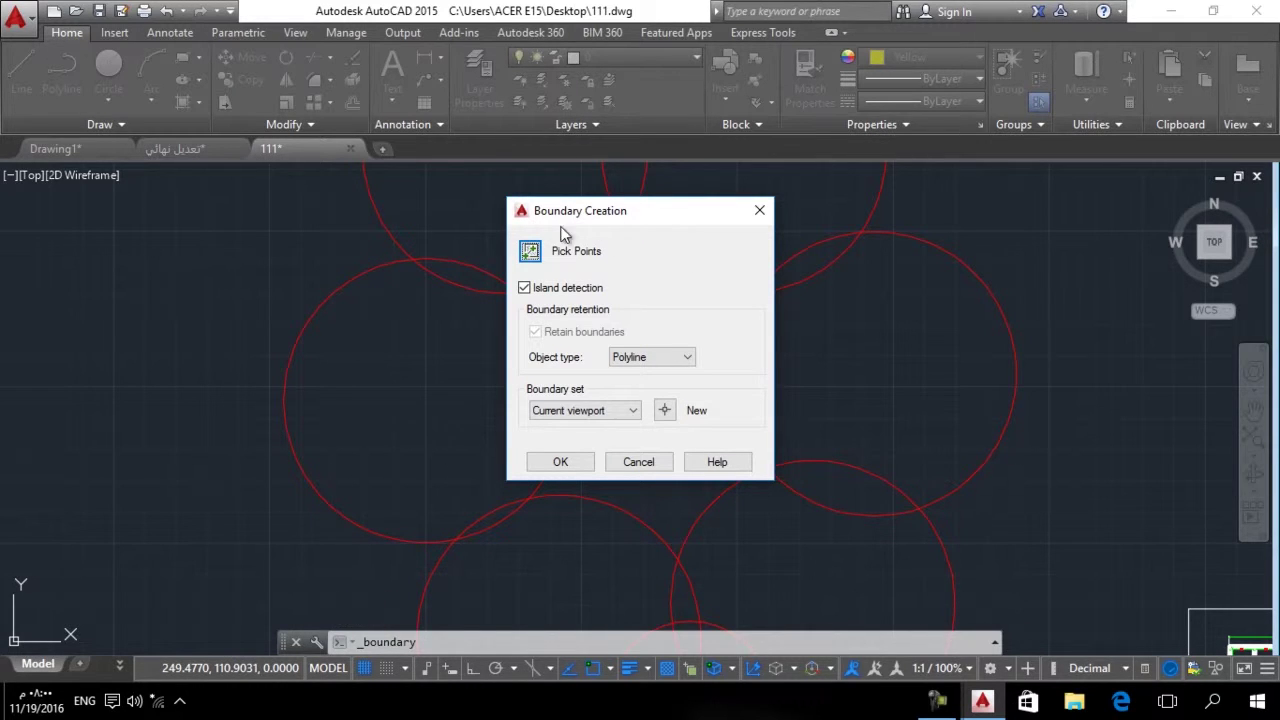
left_click(531, 251)
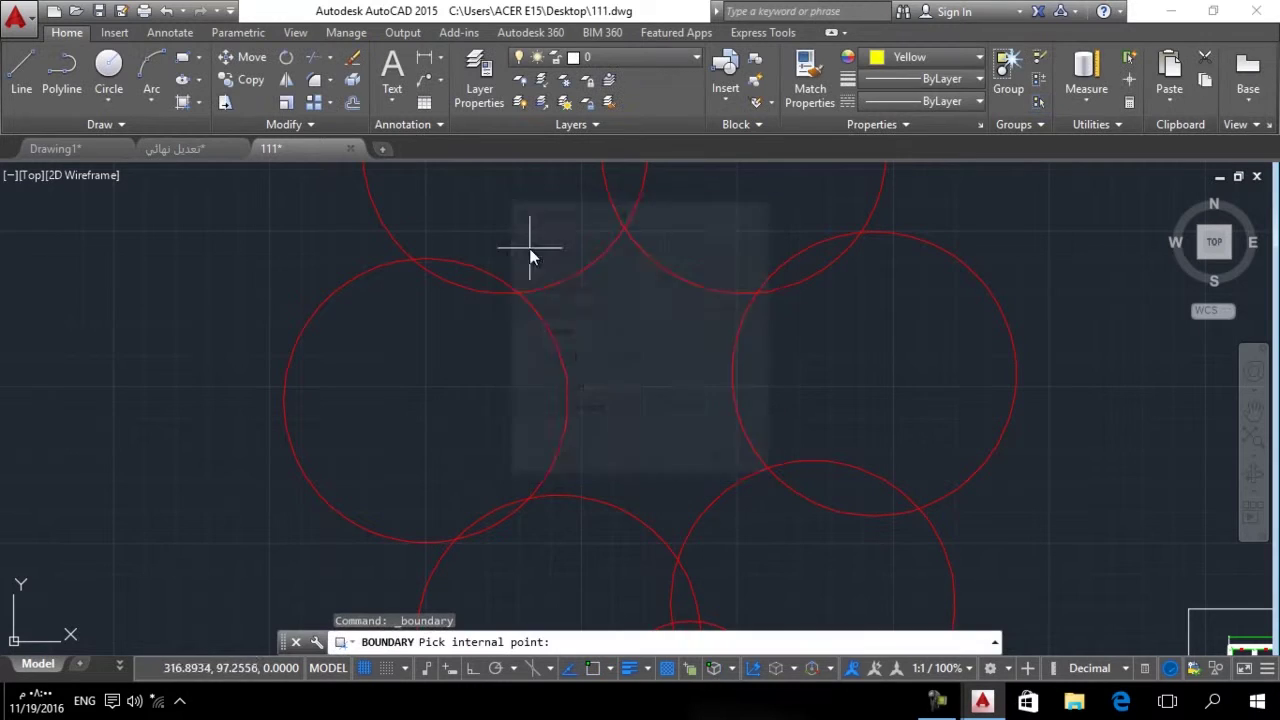
left_click(645, 367)
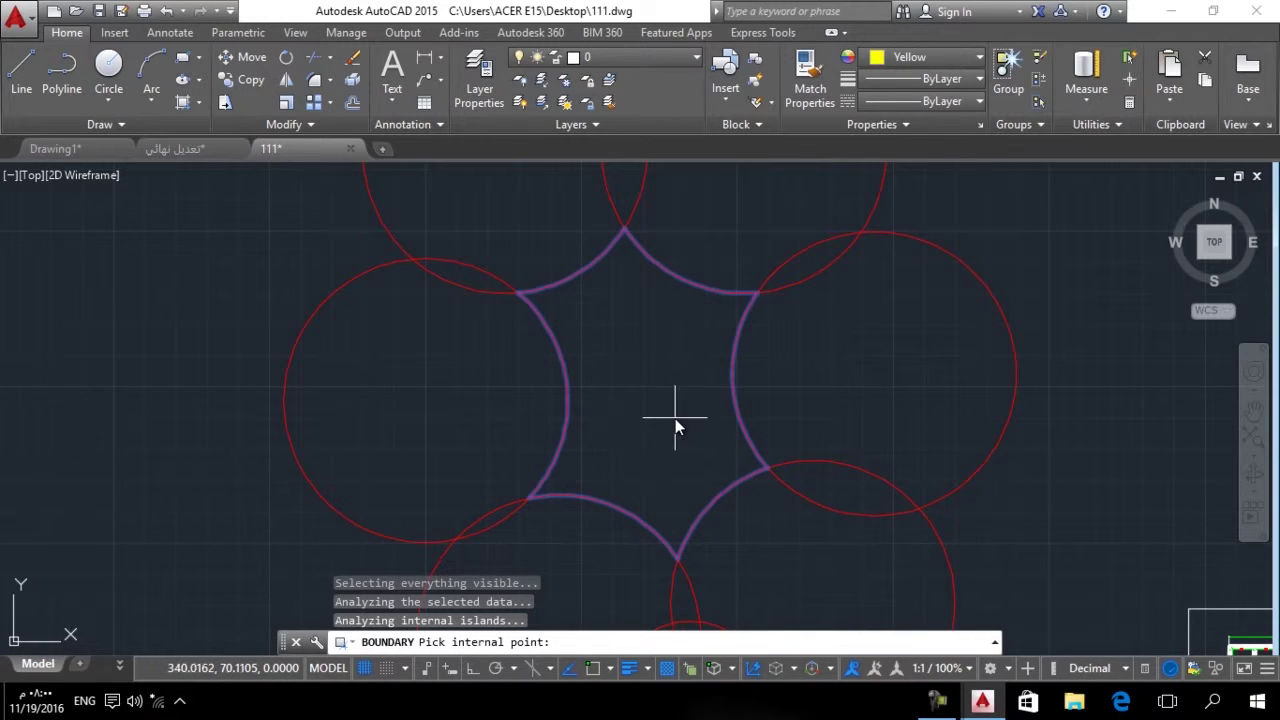
key("Return")
Move the yellow star-shaped boundary out of the ring into the empty space to the right of the circles.
left_click(682, 279)
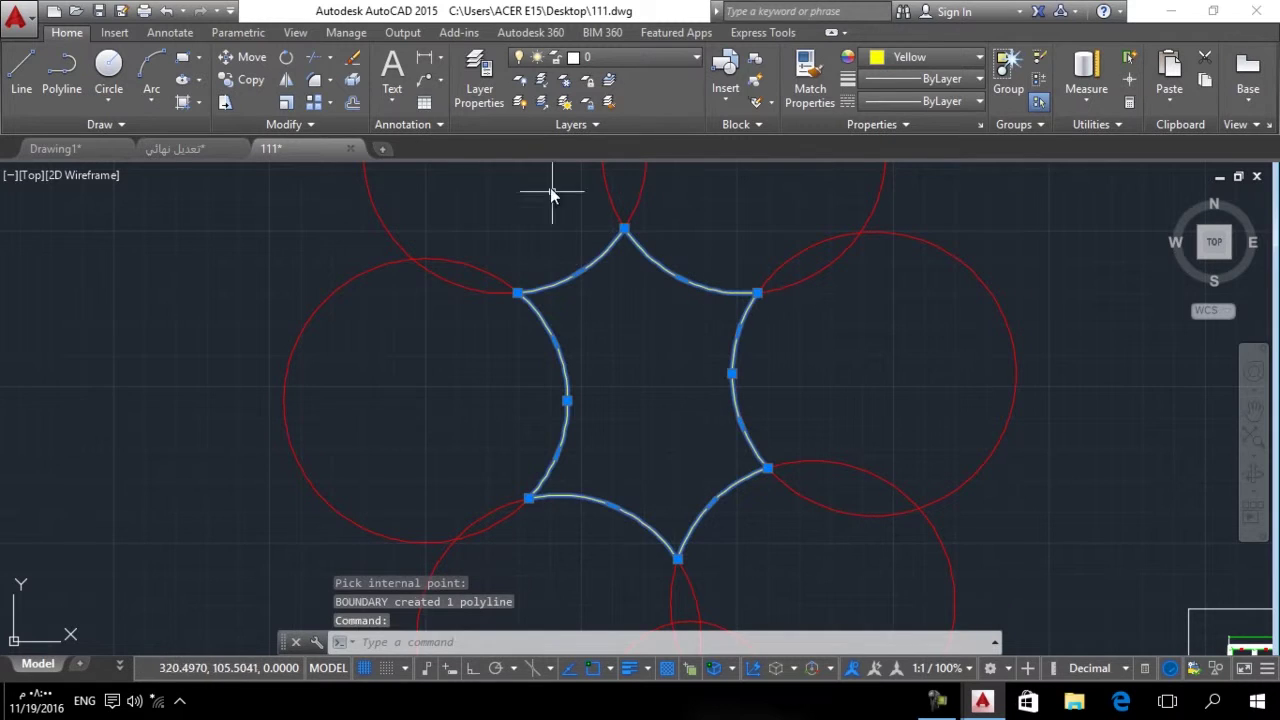
left_click(234, 58)
left_click(653, 385)
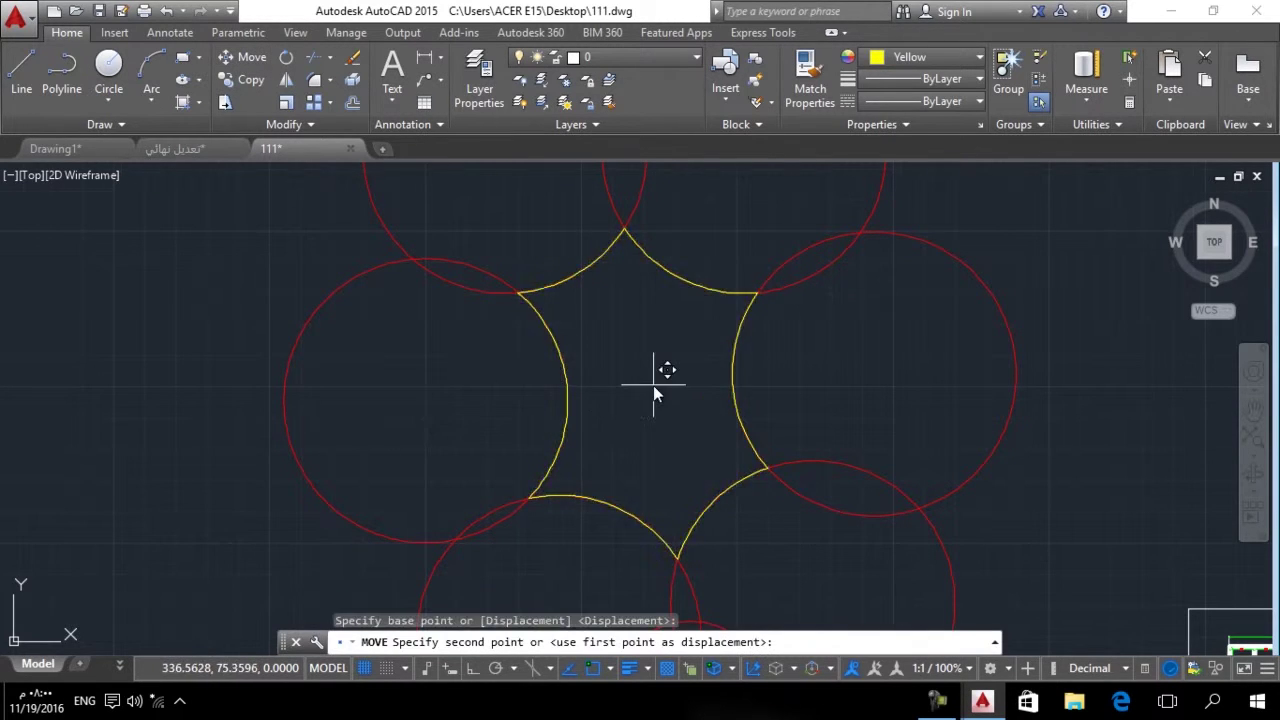
scroll(653, 385, "down", 5)
left_click(925, 295)
Measure the area of the yellow star-shaped boundary using the Object option, and exit the measurement.
middle_click_drag(837, 366, 605, 485)
scroll(687, 421, "up", 4)
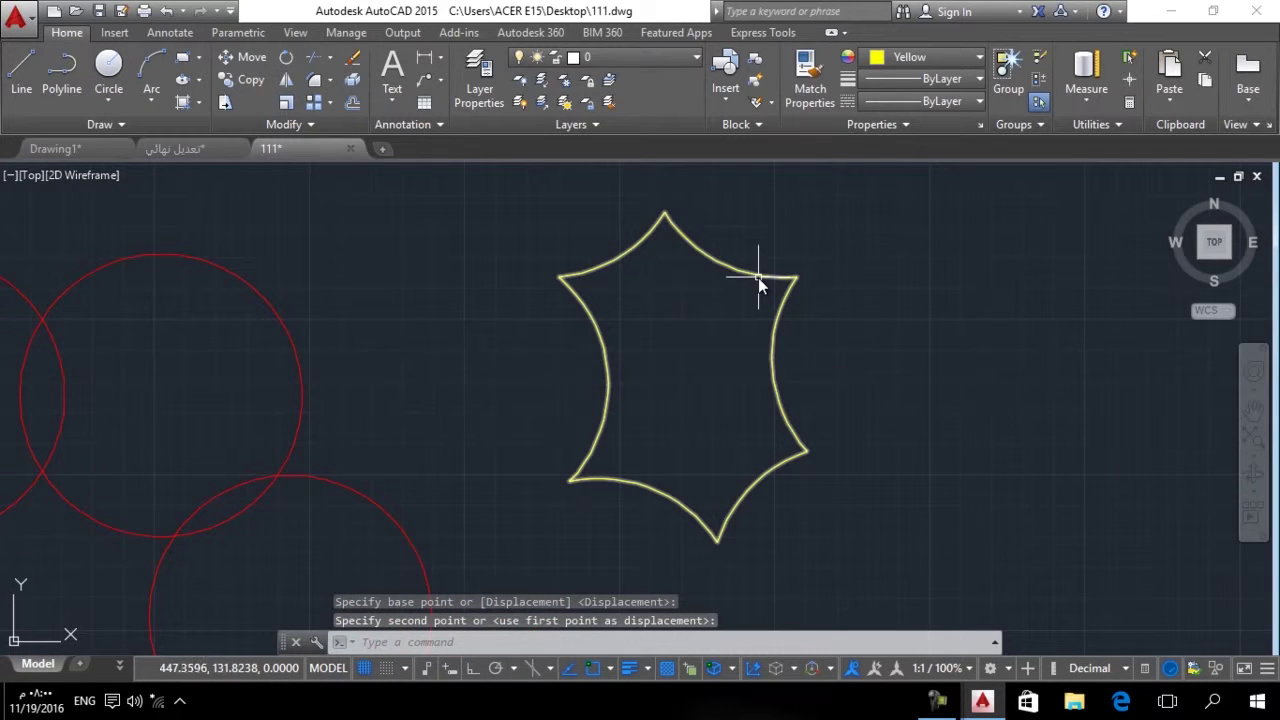
left_click(1088, 100)
left_click(1088, 246)
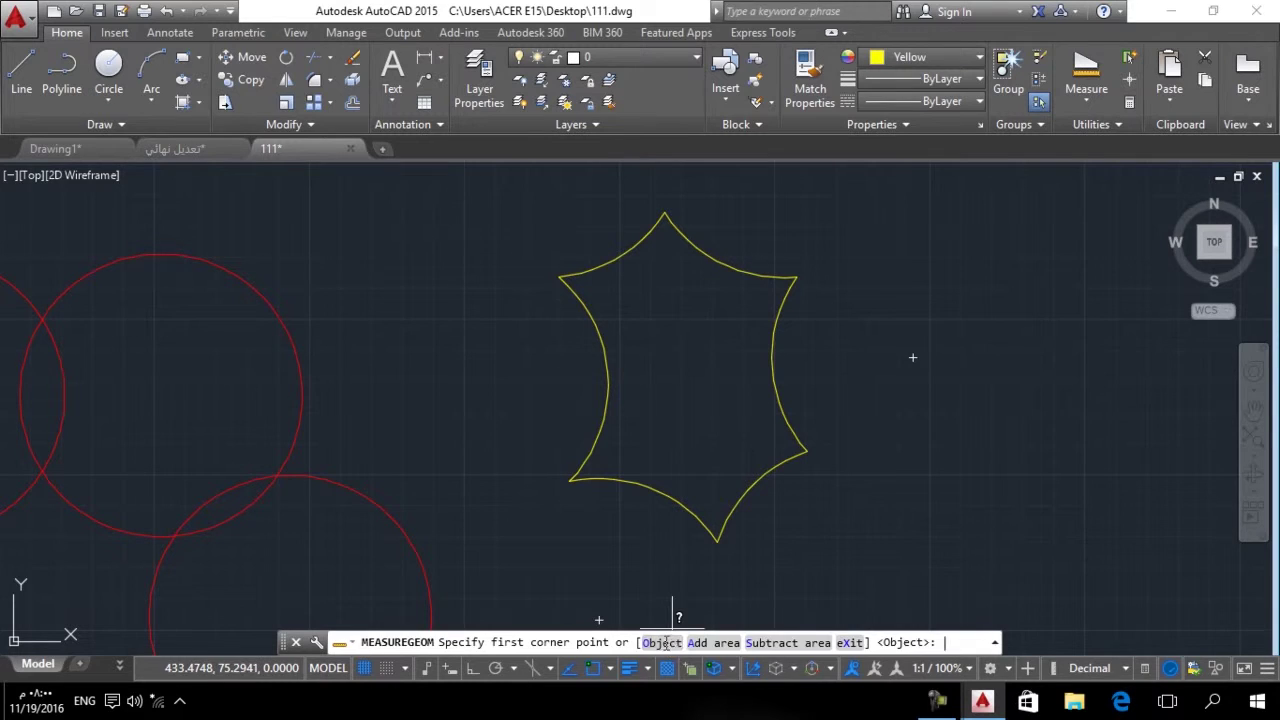
left_click(672, 642)
left_click(744, 492)
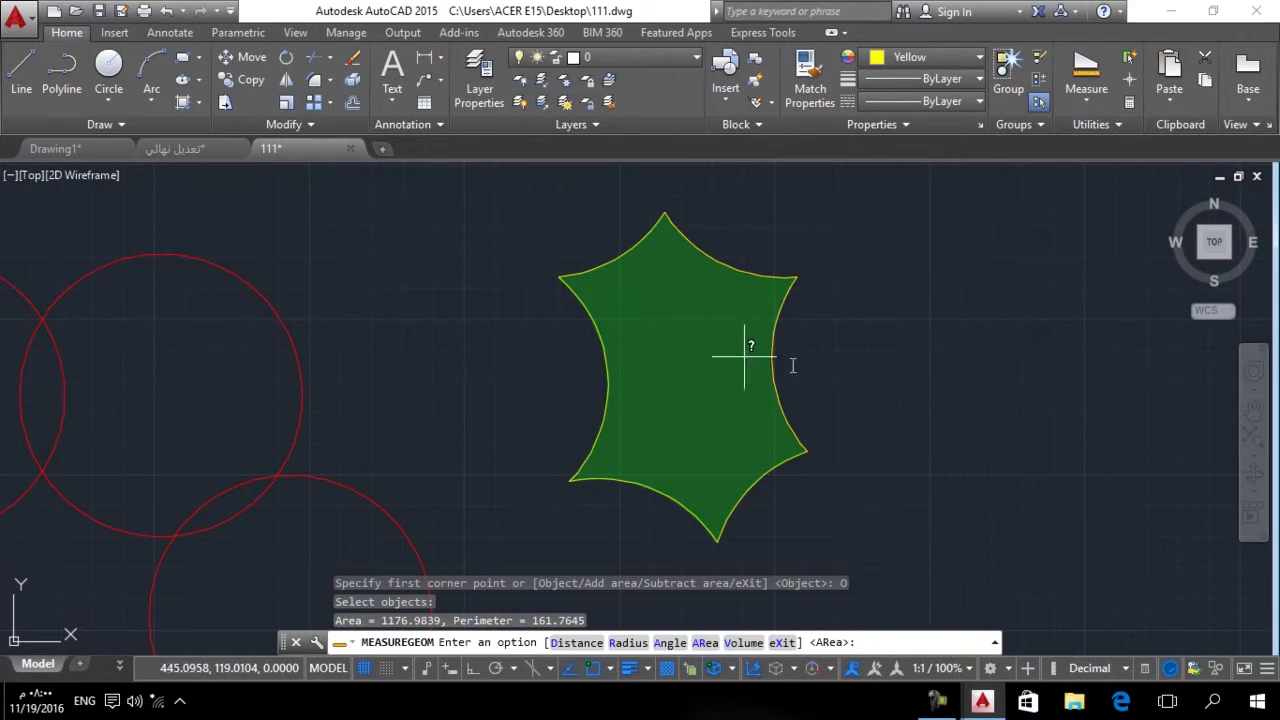
key("Escape")
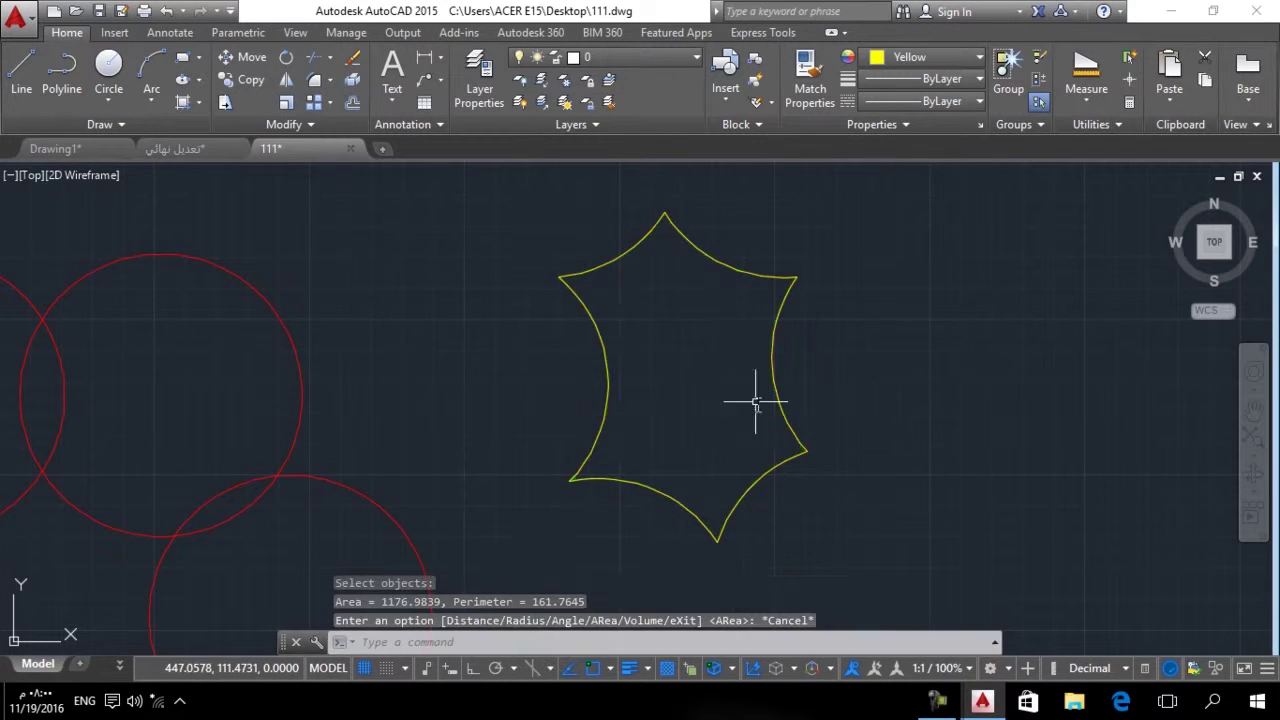
Measure the yellow star shape's volume with the Object option and a height of 3, and exit the measurement.
left_click(1087, 101)
left_click(1095, 284)
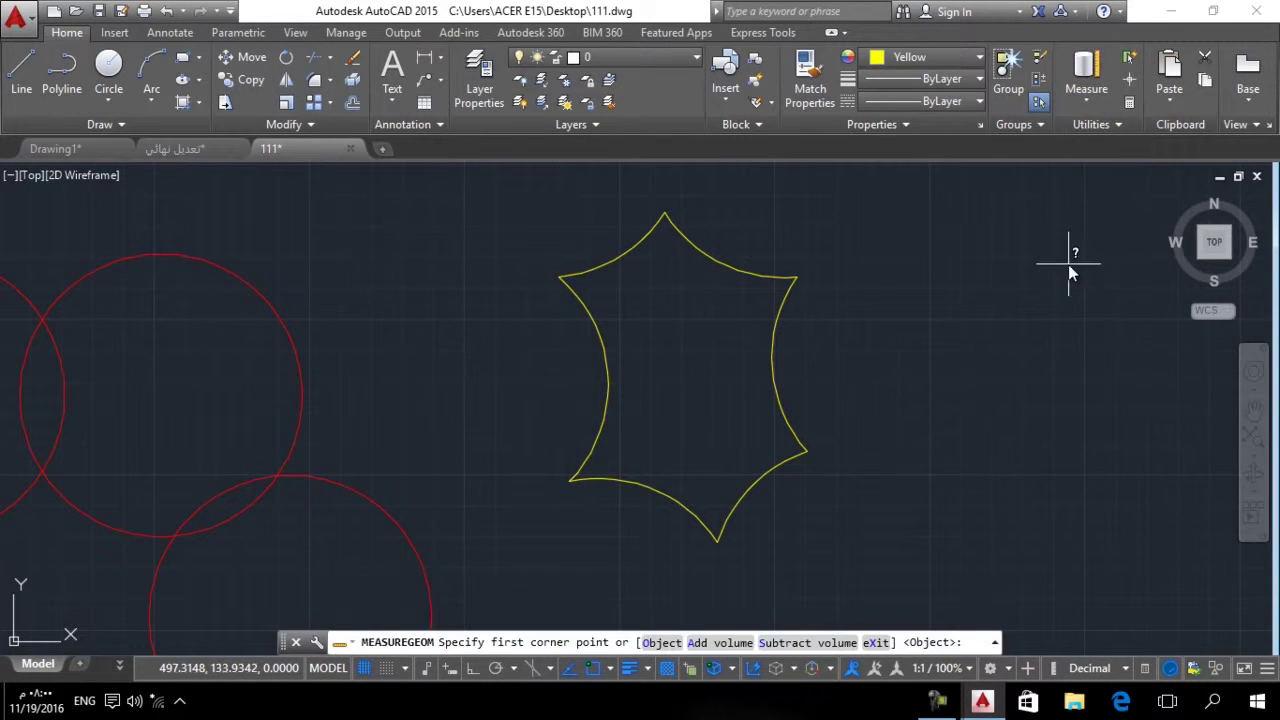
left_click(684, 643)
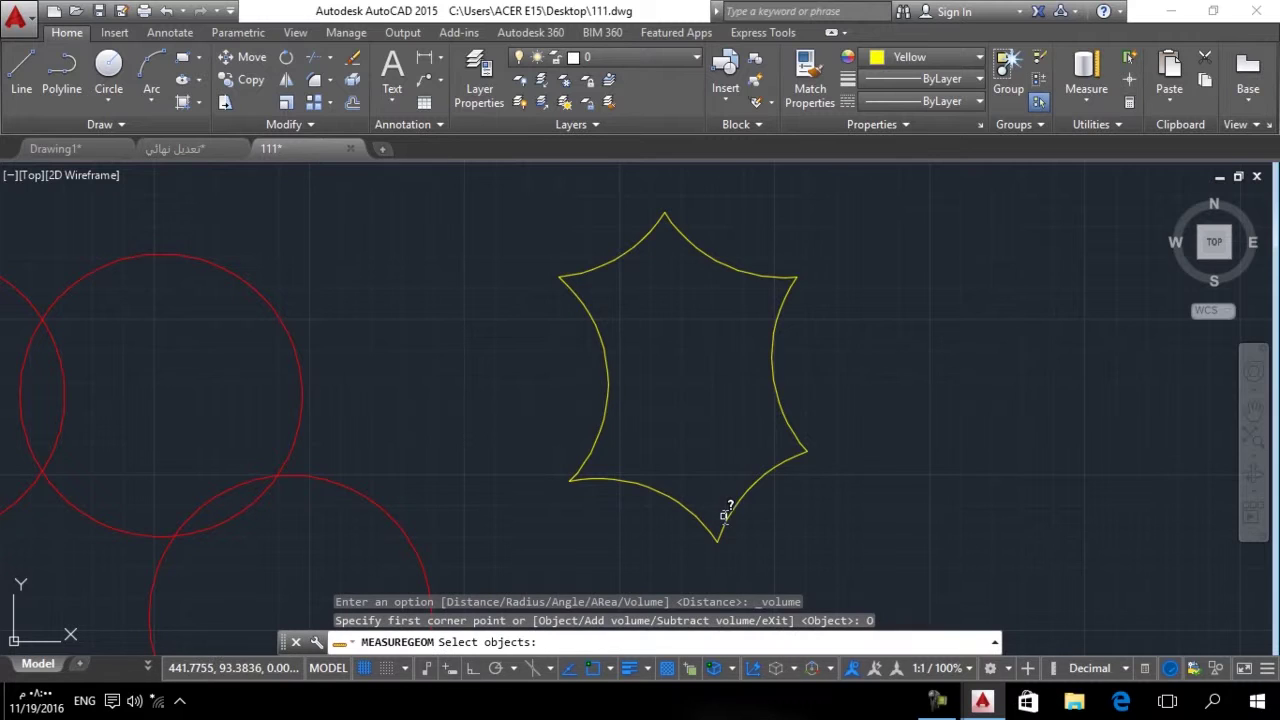
left_click(730, 514)
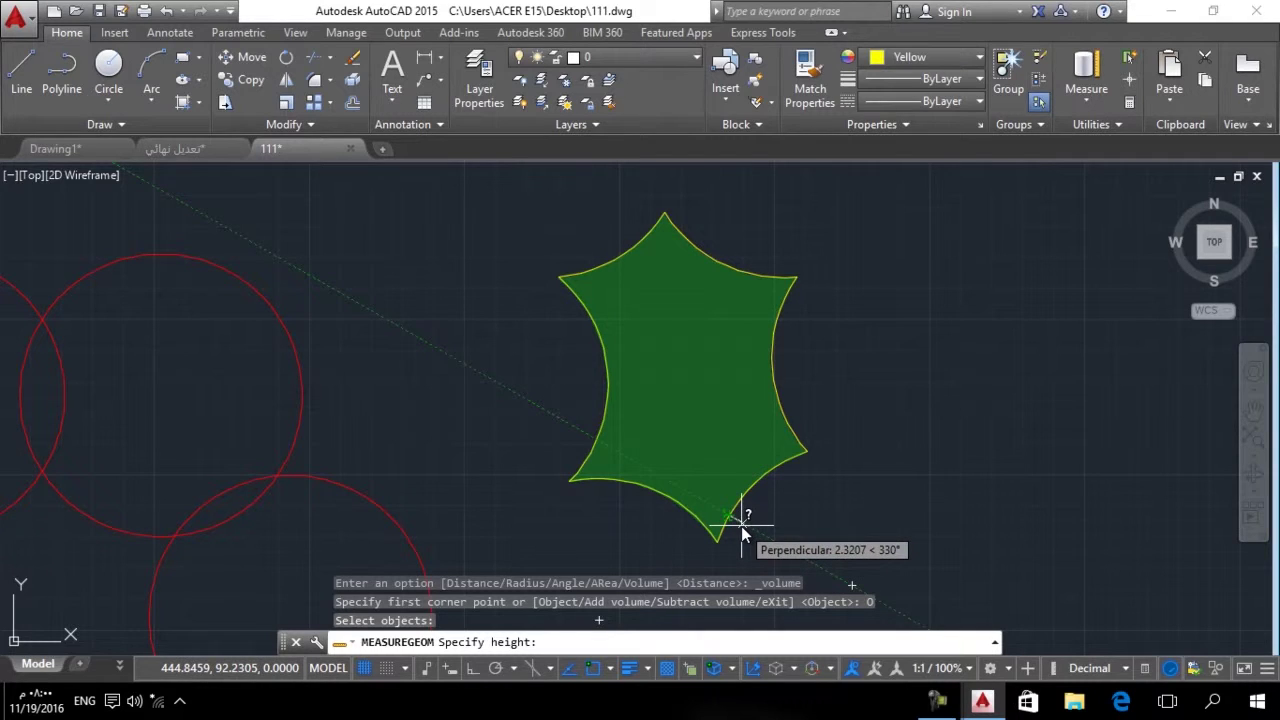
type("3")
key("Return")
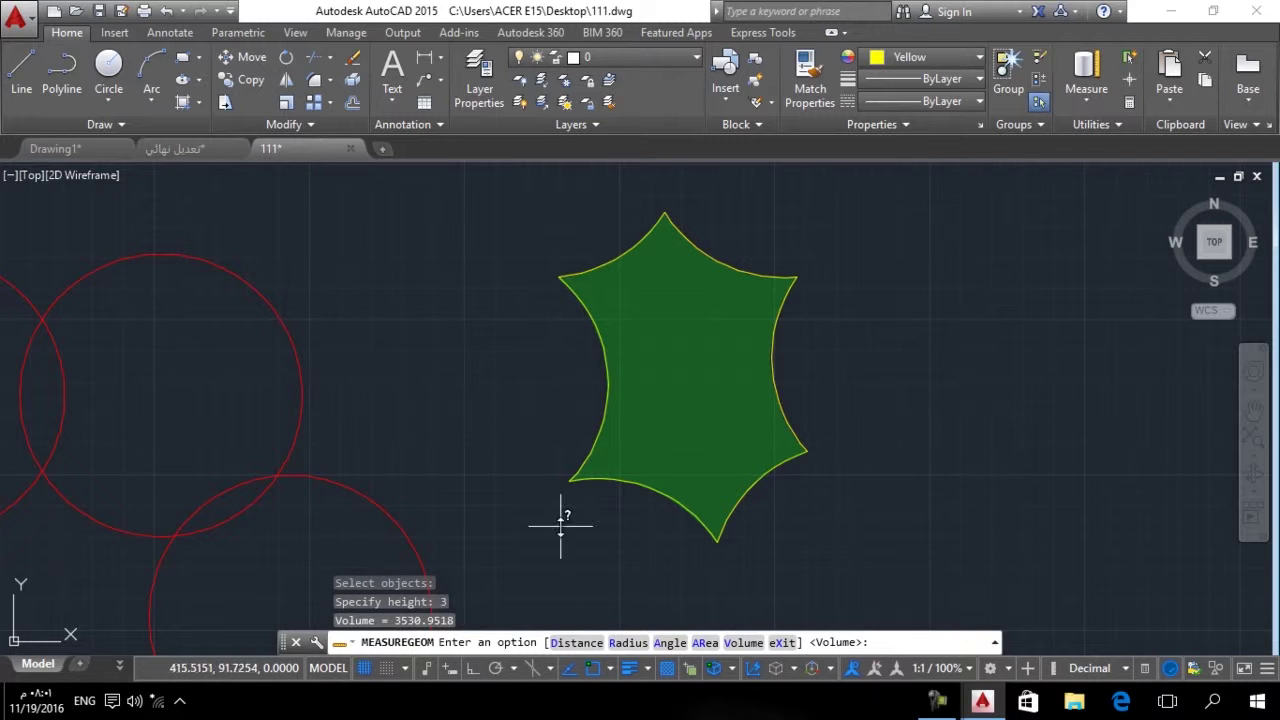
scroll(561, 525, "down", 3)
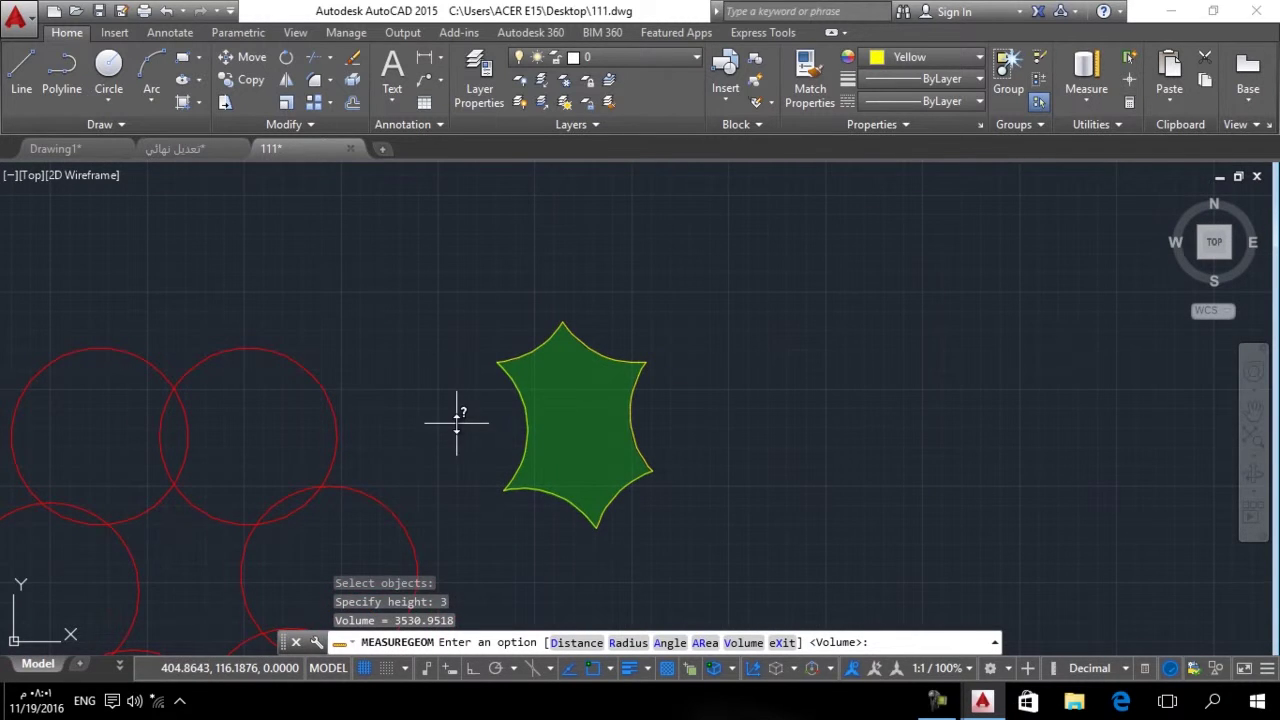
key("Escape")
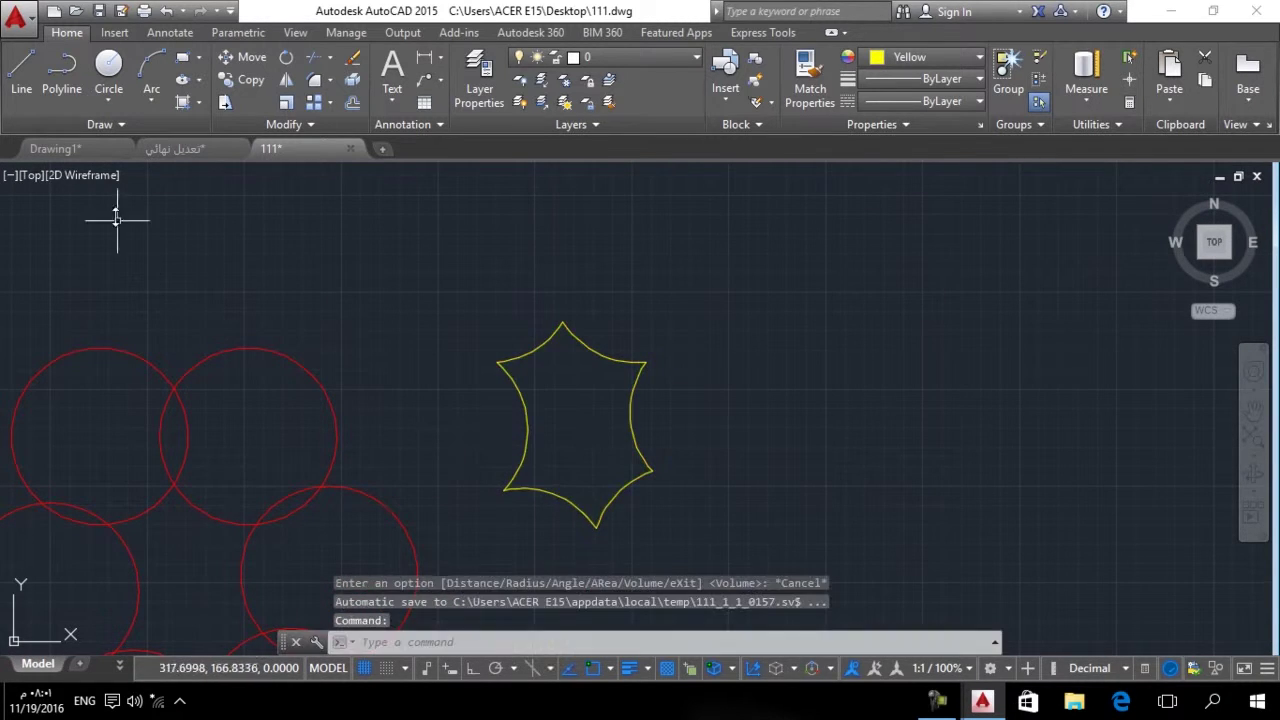
Draw a yellow rectangle in the empty space to the right of the star-shaped boundary.
left_click(184, 58)
left_click(975, 258)
left_click(738, 434)
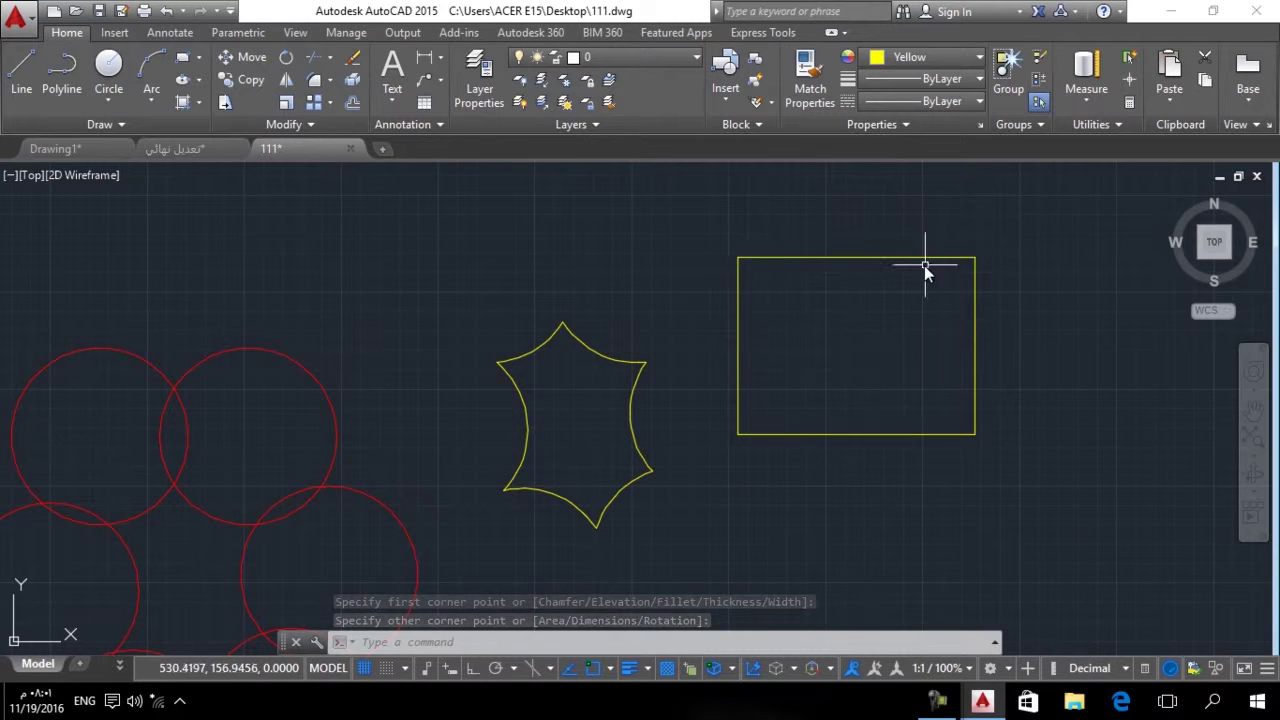
Measure the yellow rectangle's volume with the Object option and a height of 1.5, and exit the measurement.
left_click(1089, 100)
left_click(1093, 286)
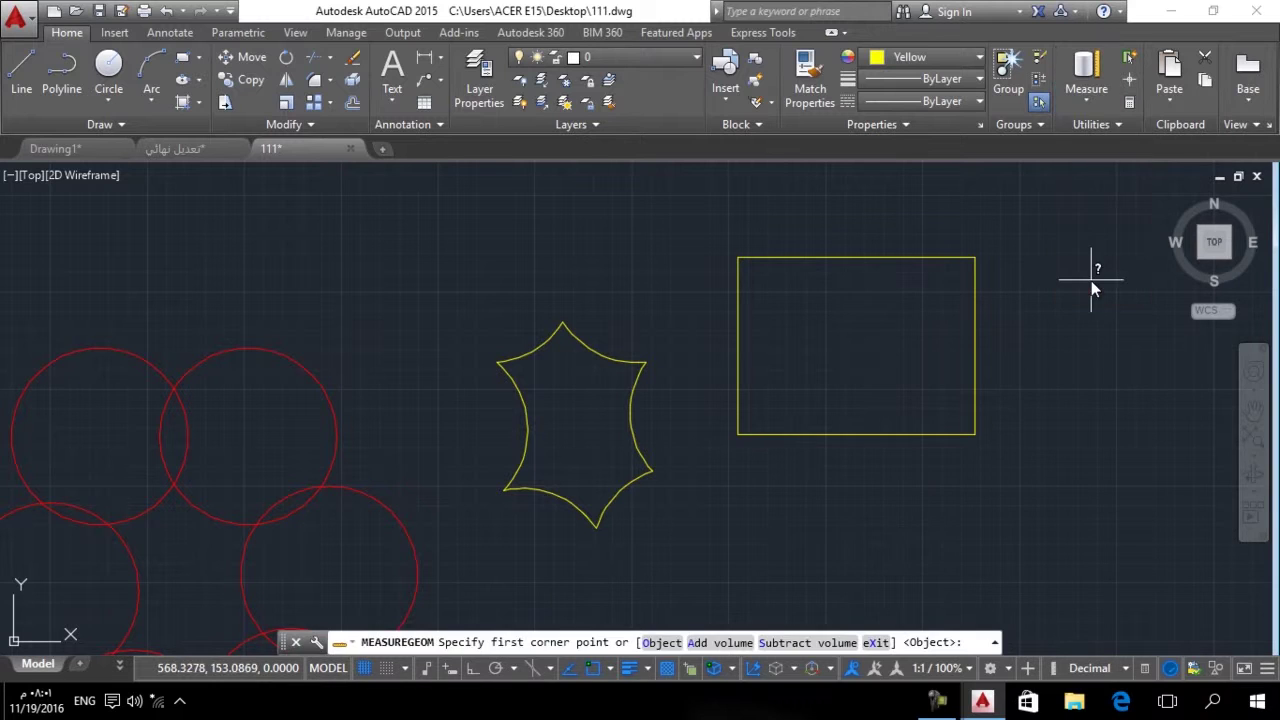
left_click(670, 642)
left_click(802, 434)
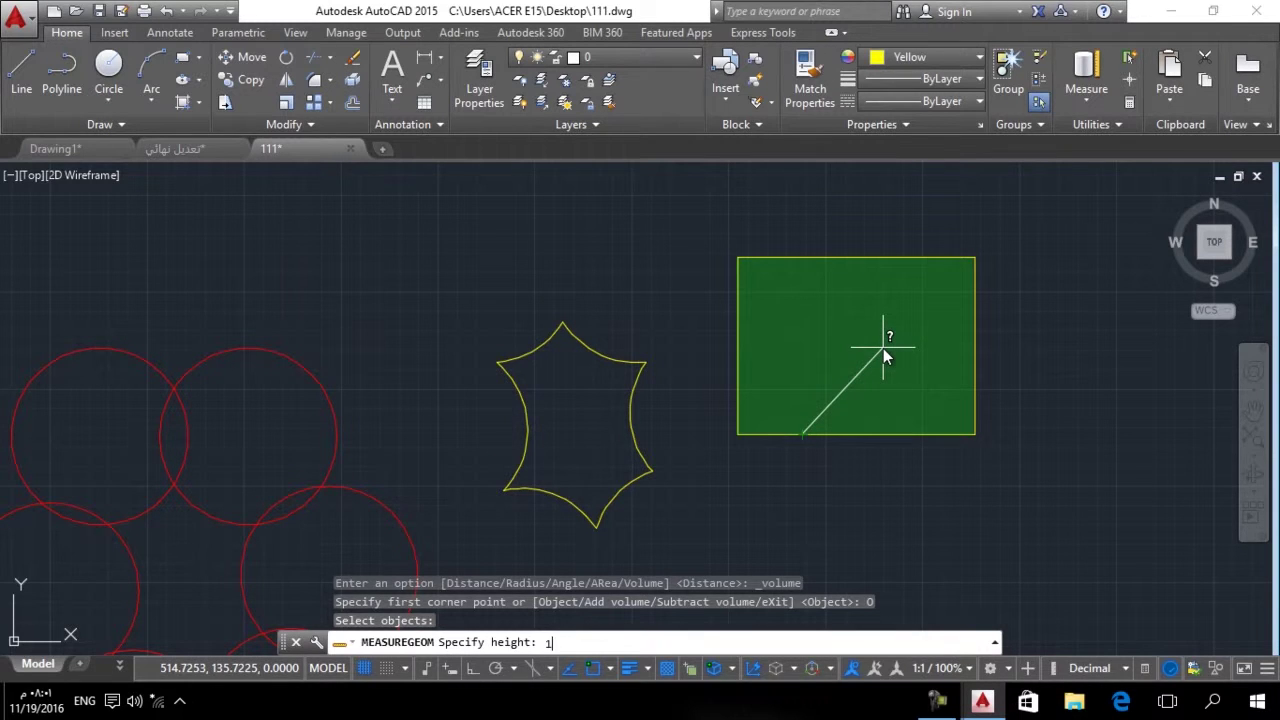
key("Return")
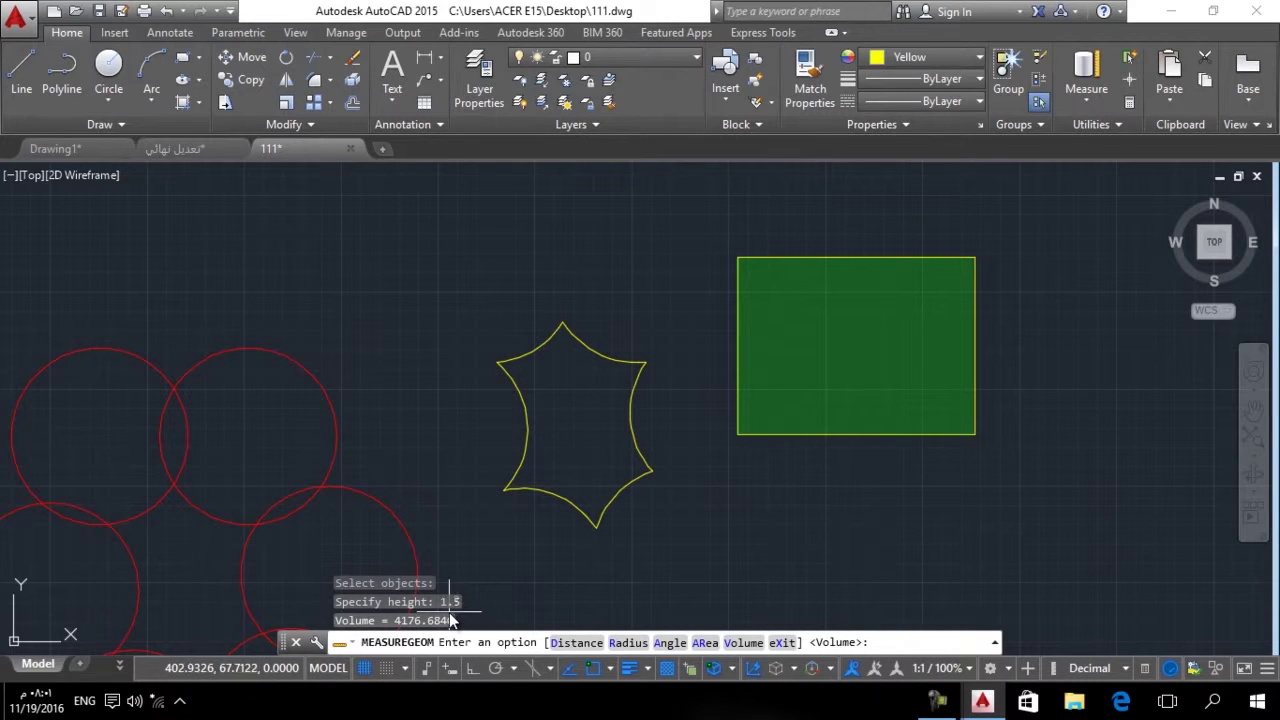
scroll(789, 424, "down", 2)
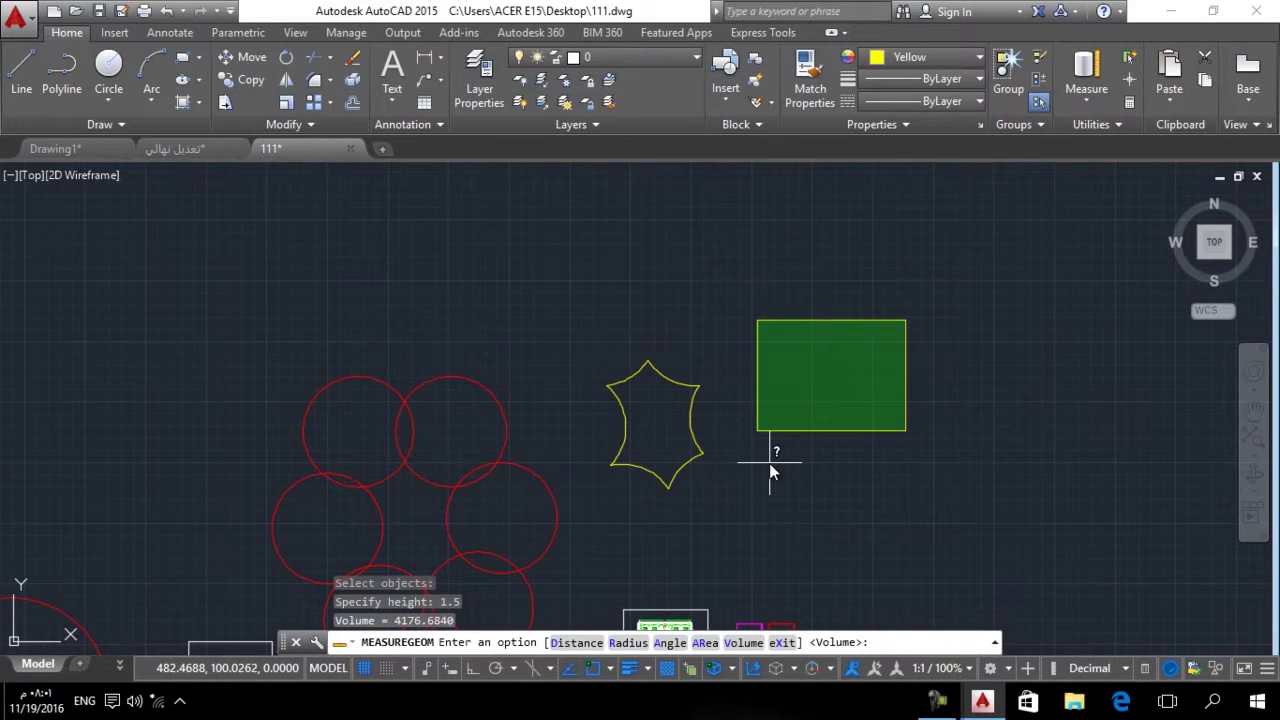
key("Escape")
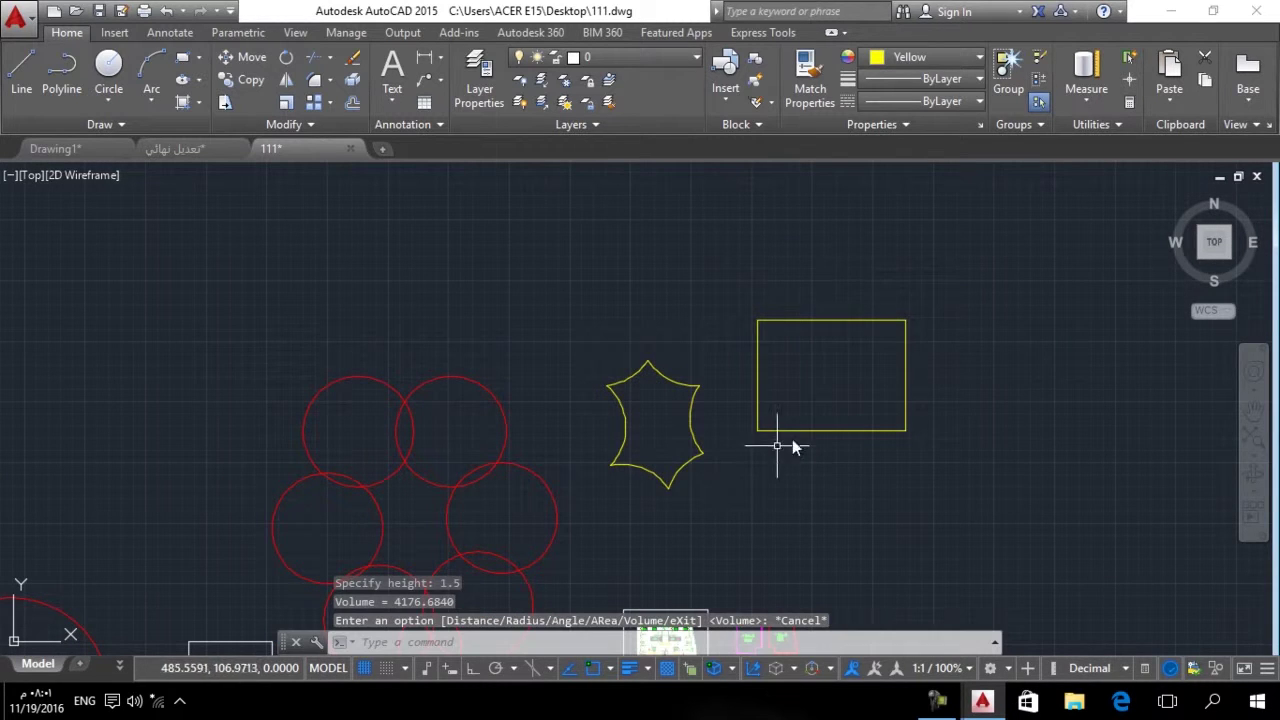
left_click(1087, 98)
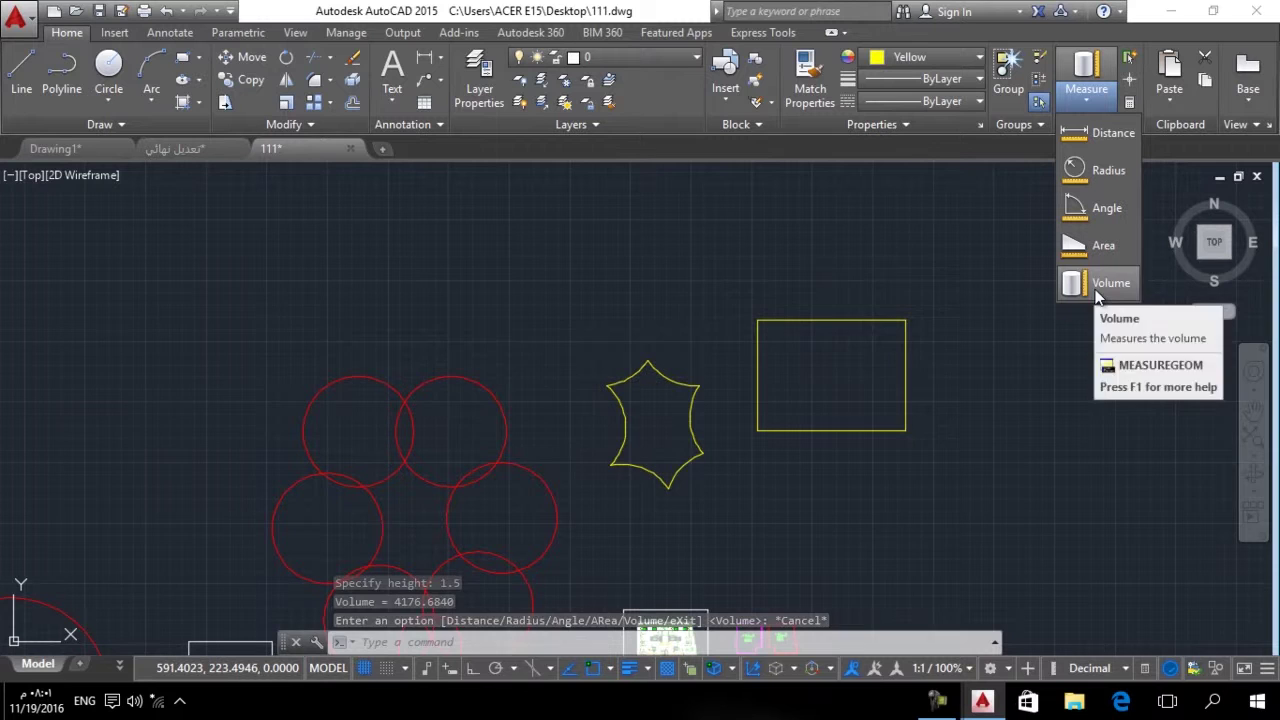
left_click(566, 443)
middle_click_drag(566, 444, 614, 368)
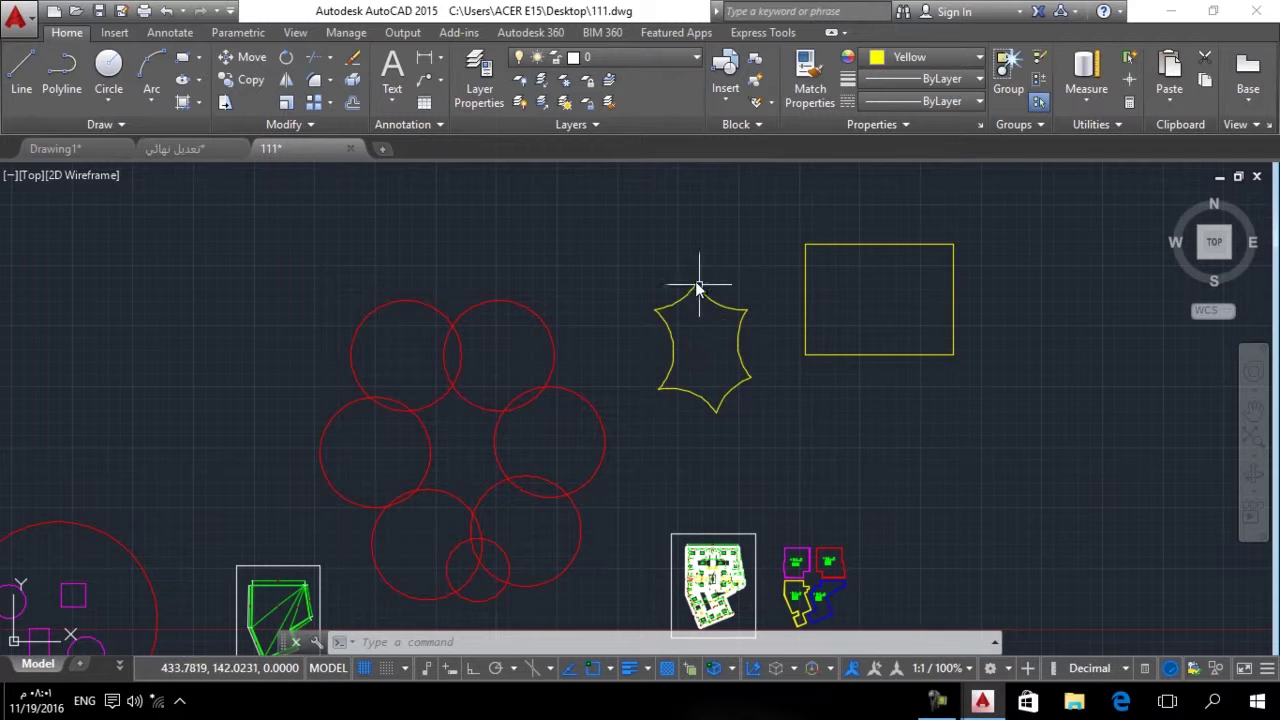
middle_click_drag(706, 478, 656, 436)
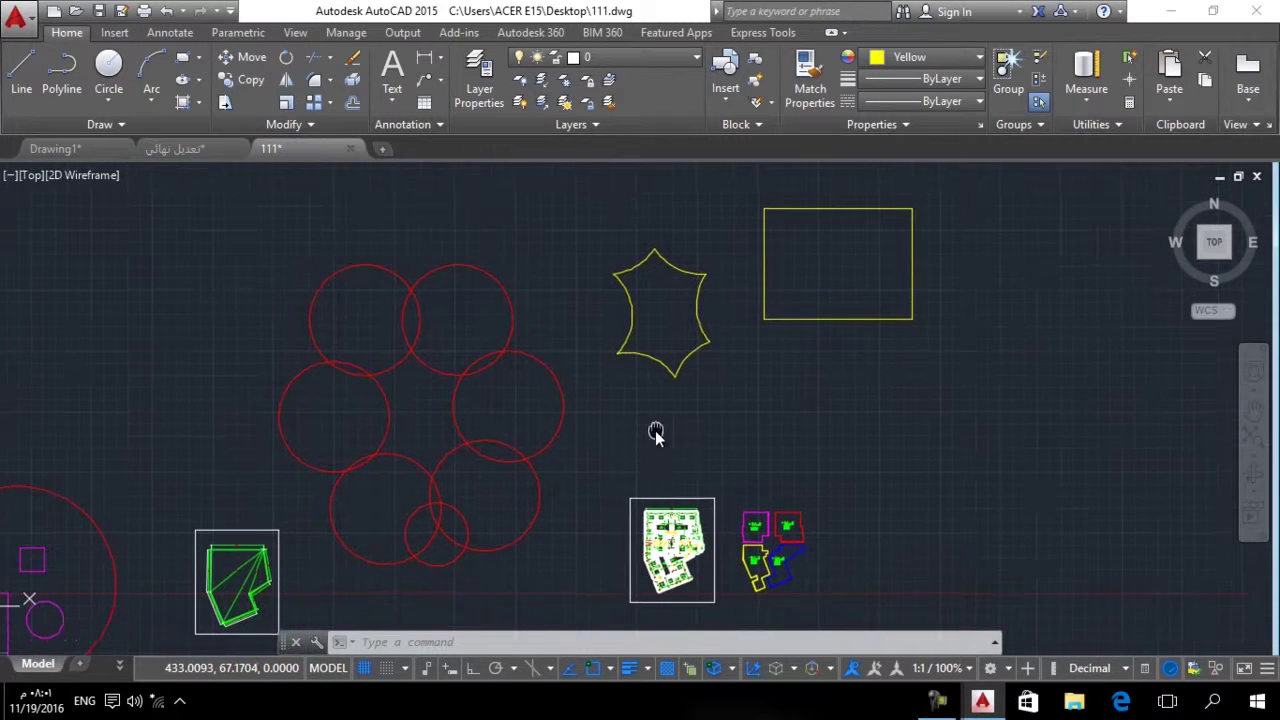